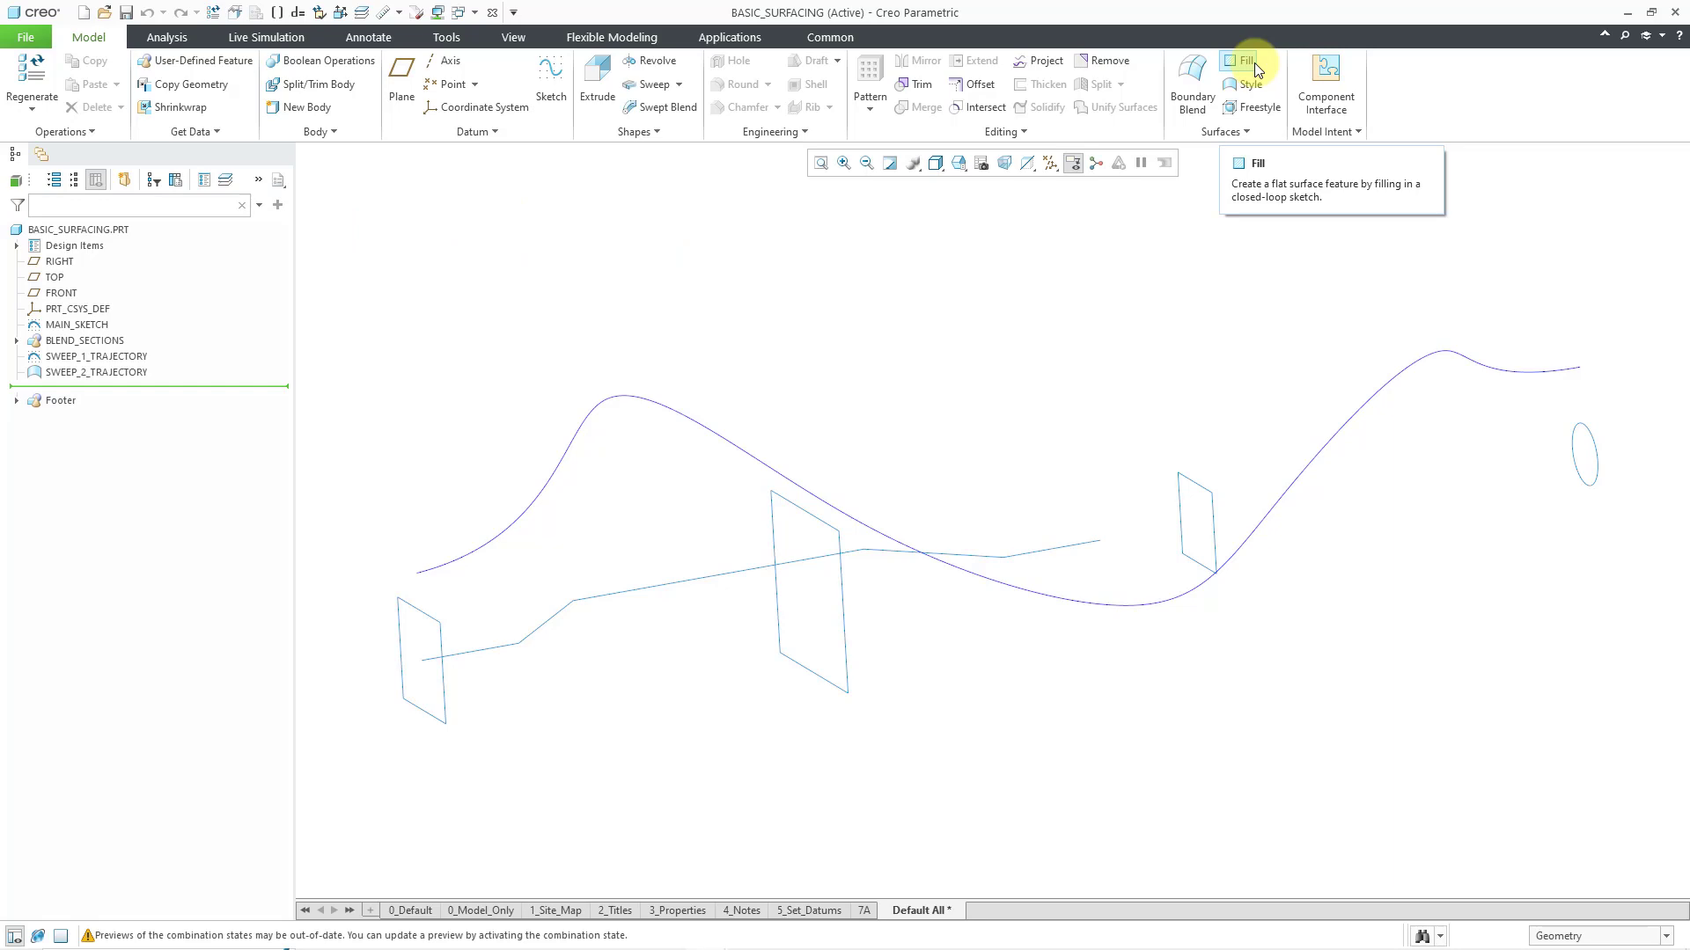
Create a flat Fill surface from the closed BLEND_SECTION_2 sketch
click(1254, 61)
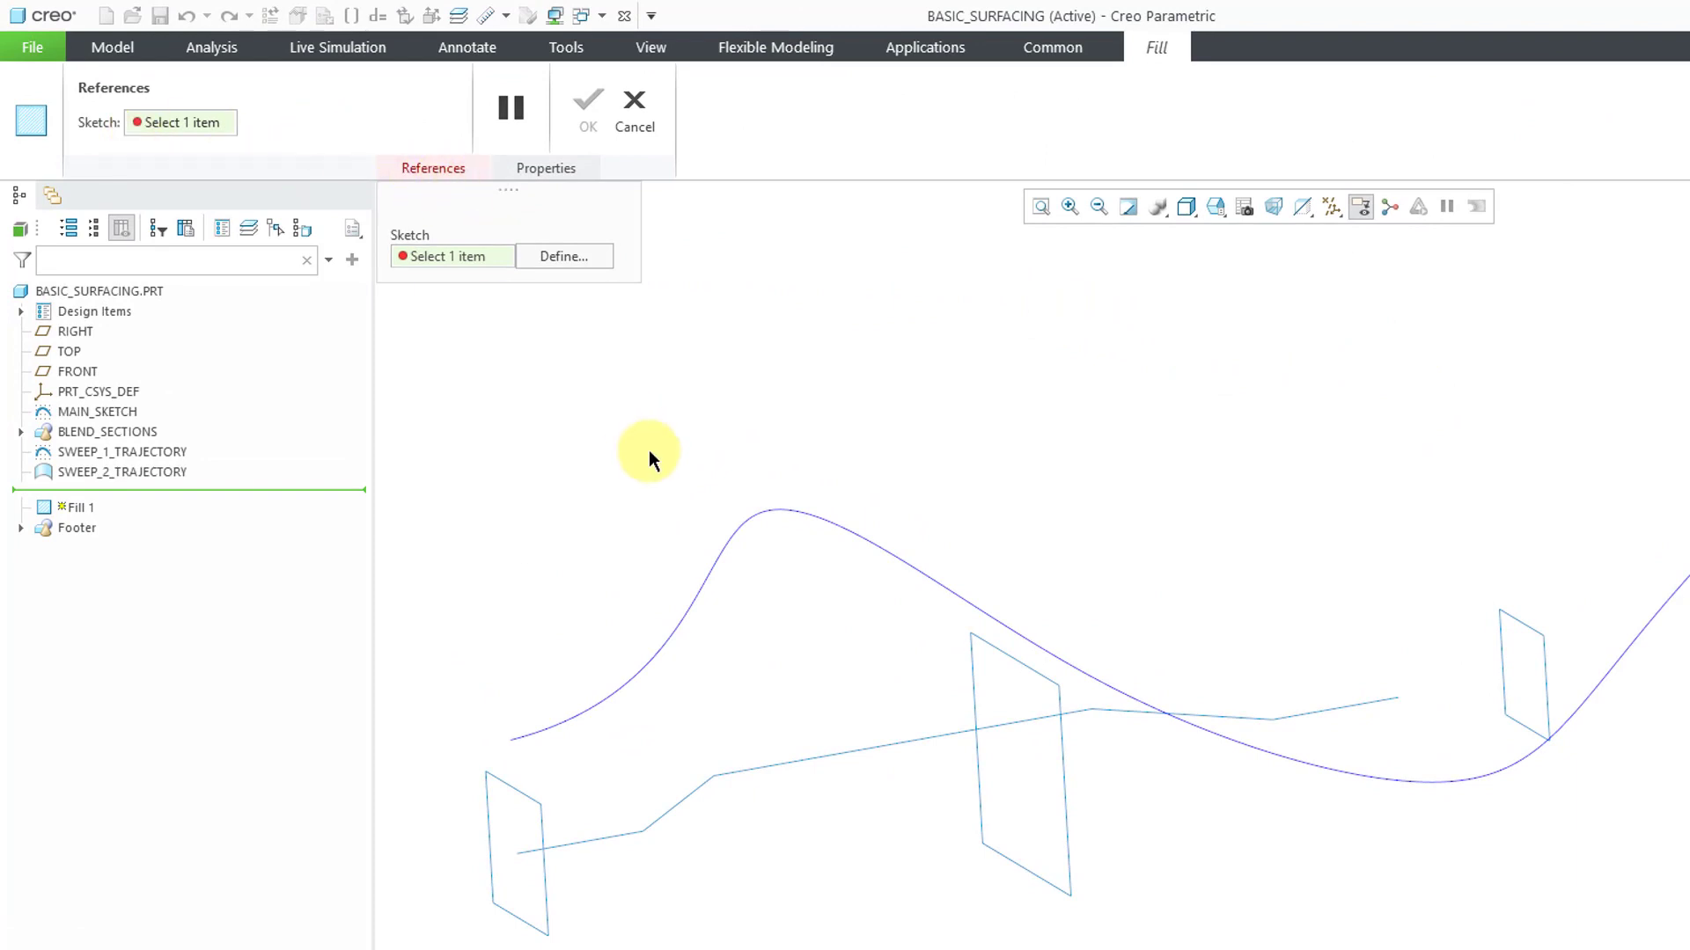
click(974, 673)
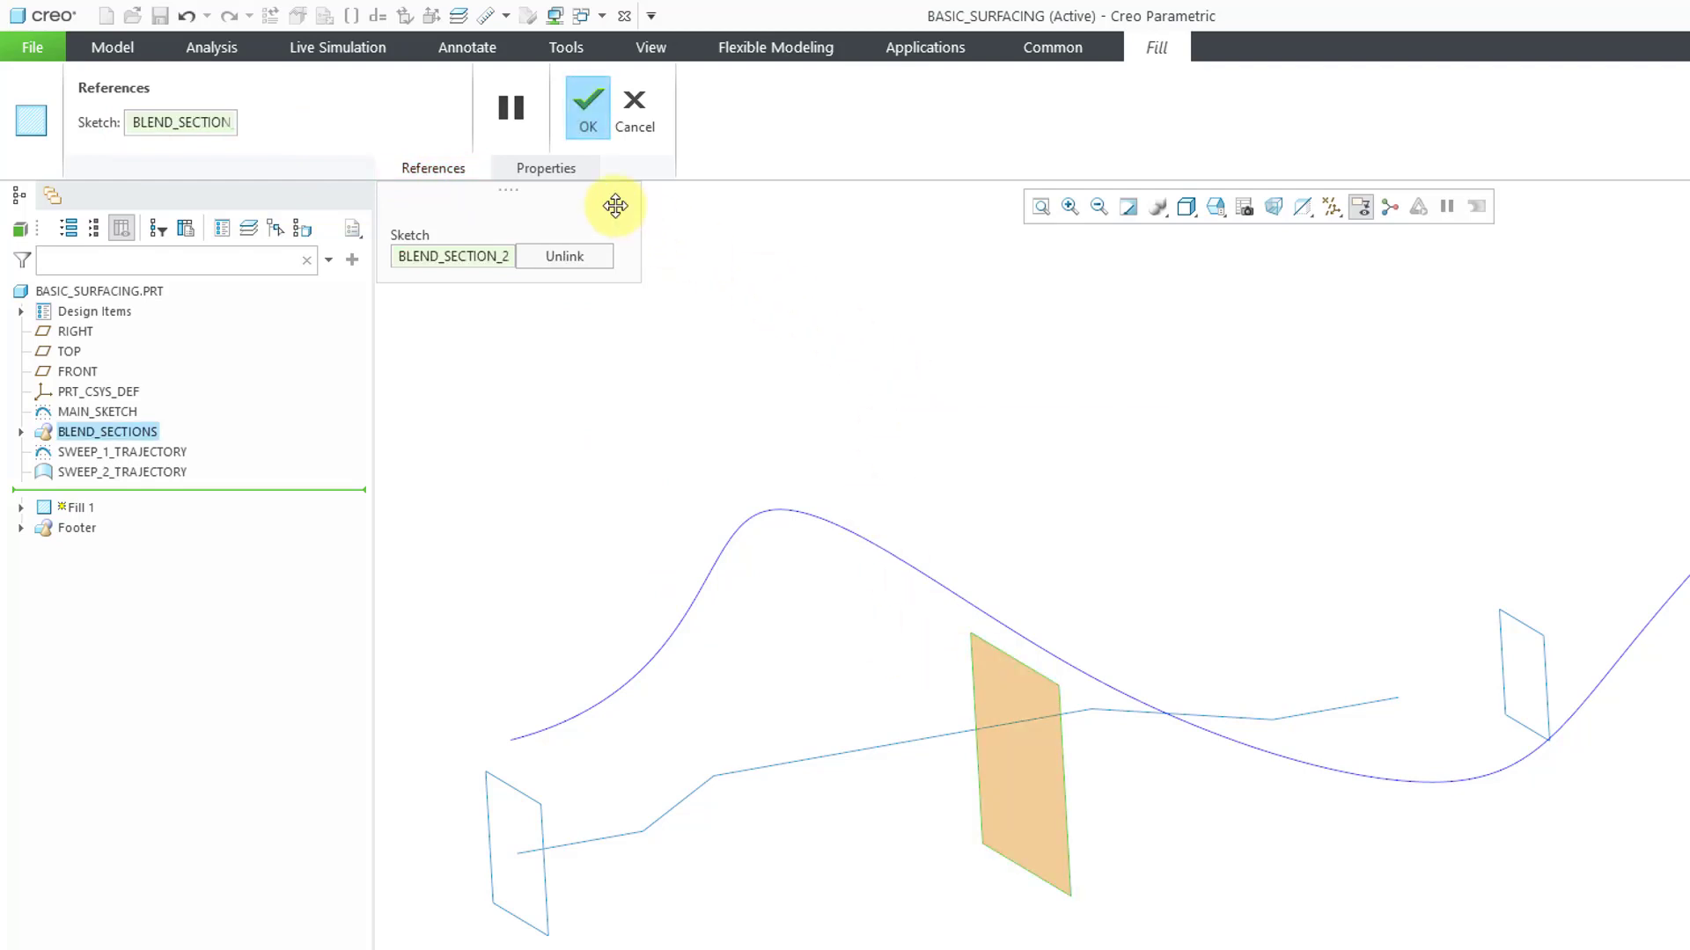
click(547, 176)
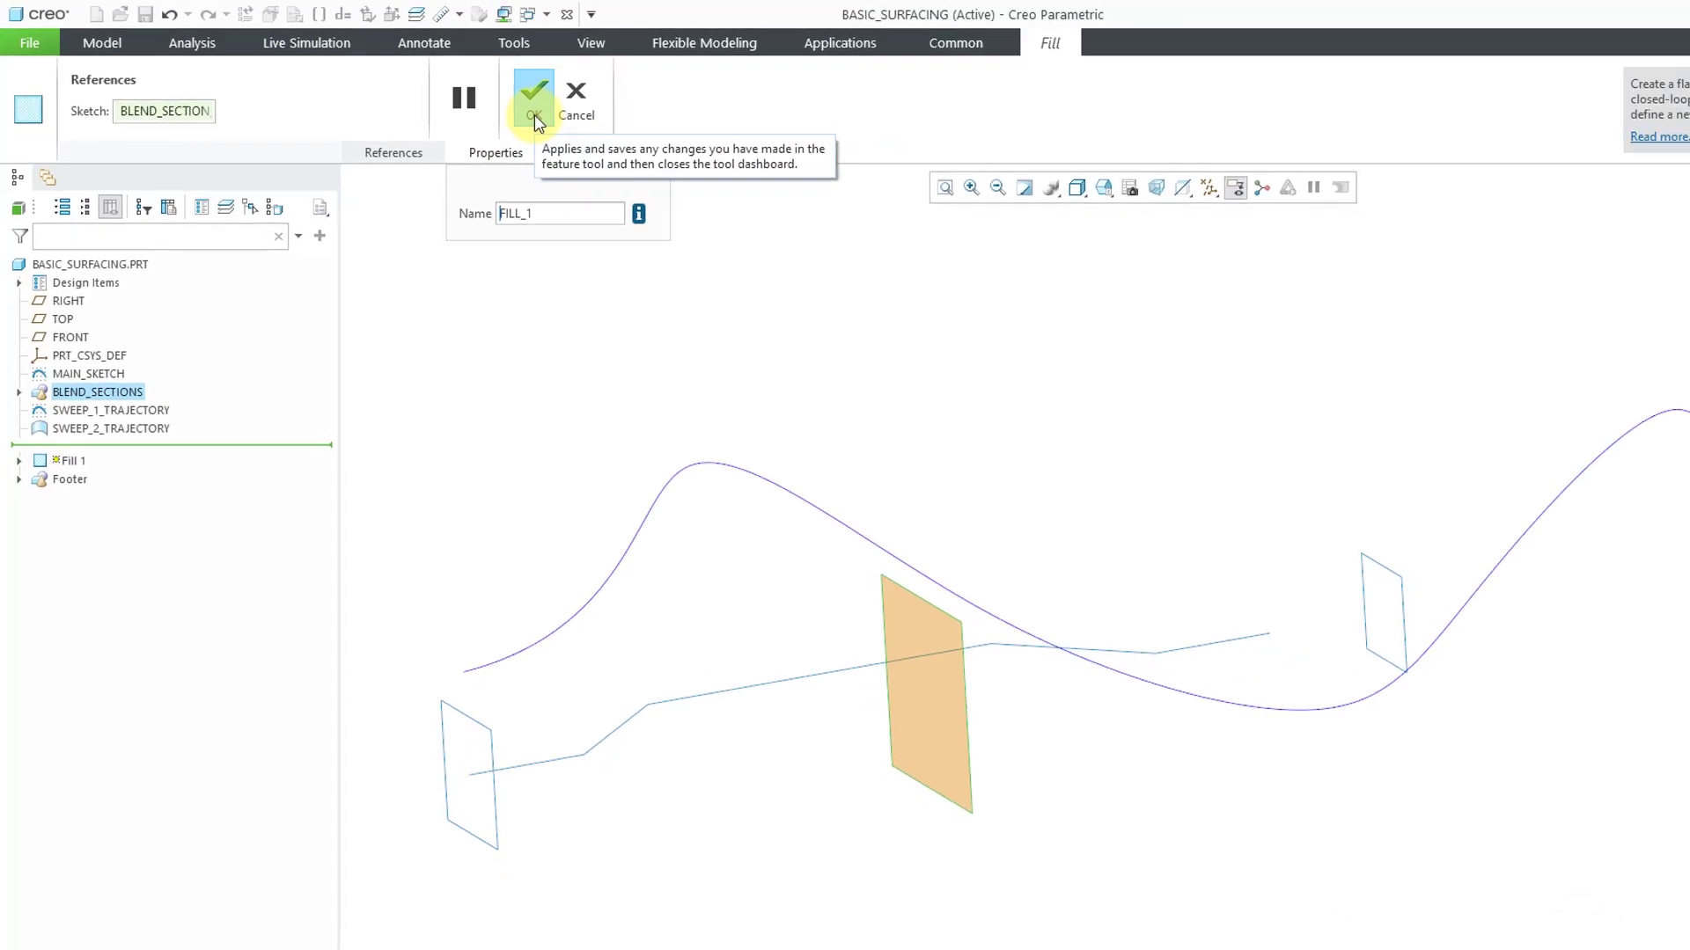
click(535, 113)
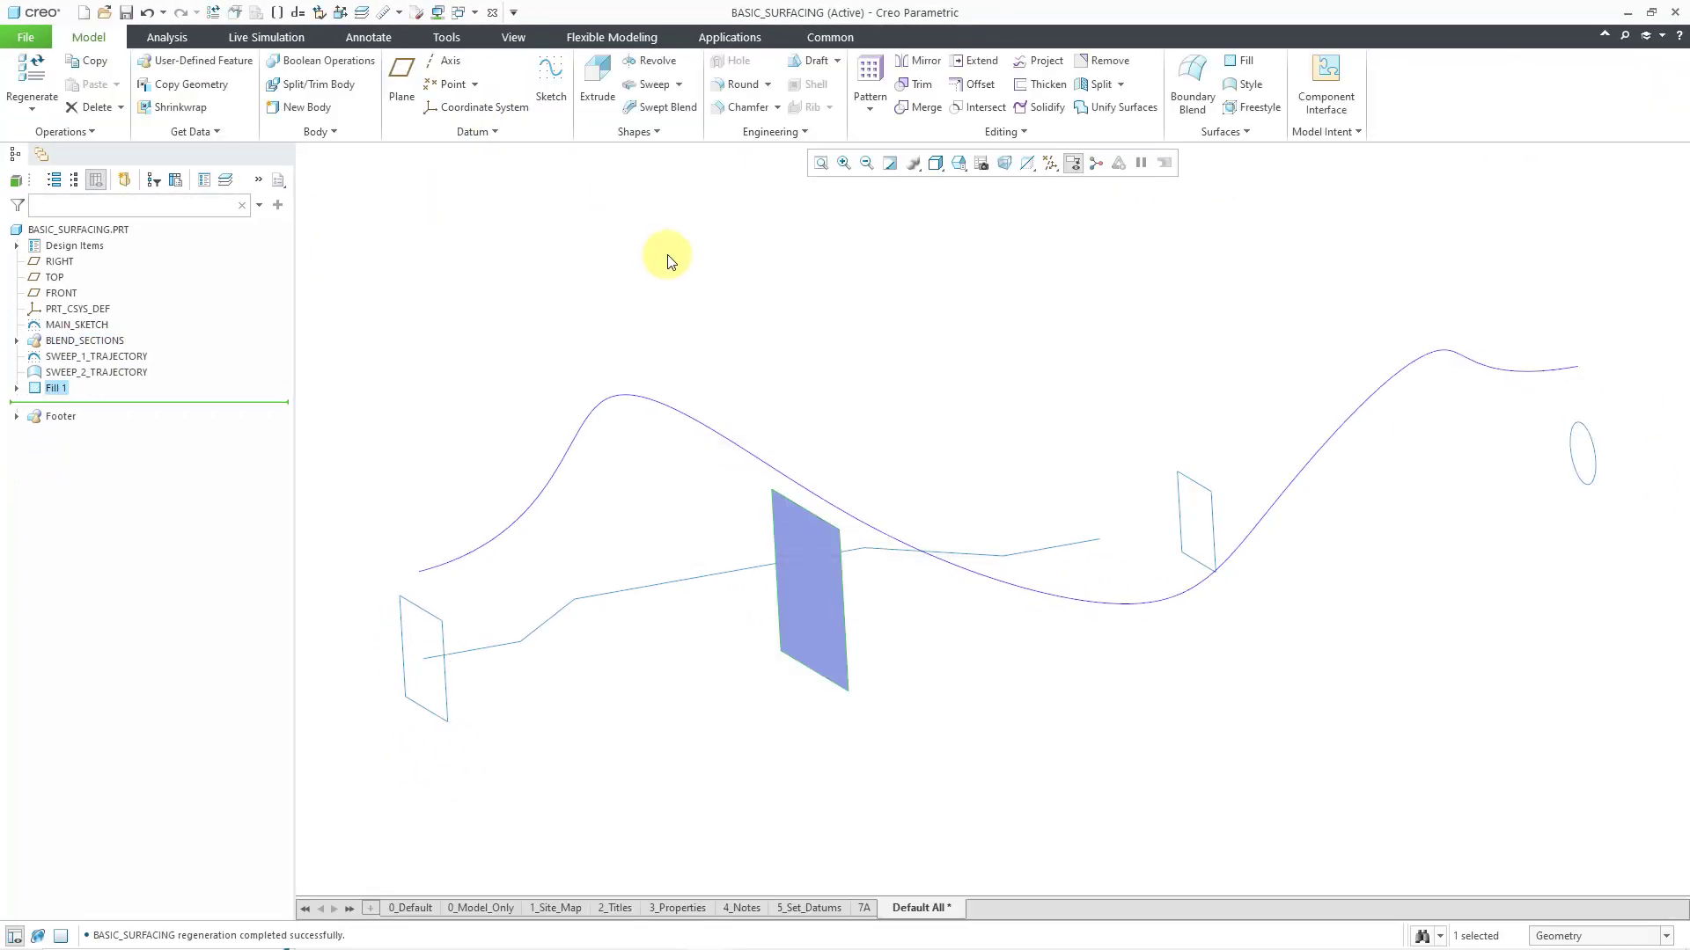
click(667, 255)
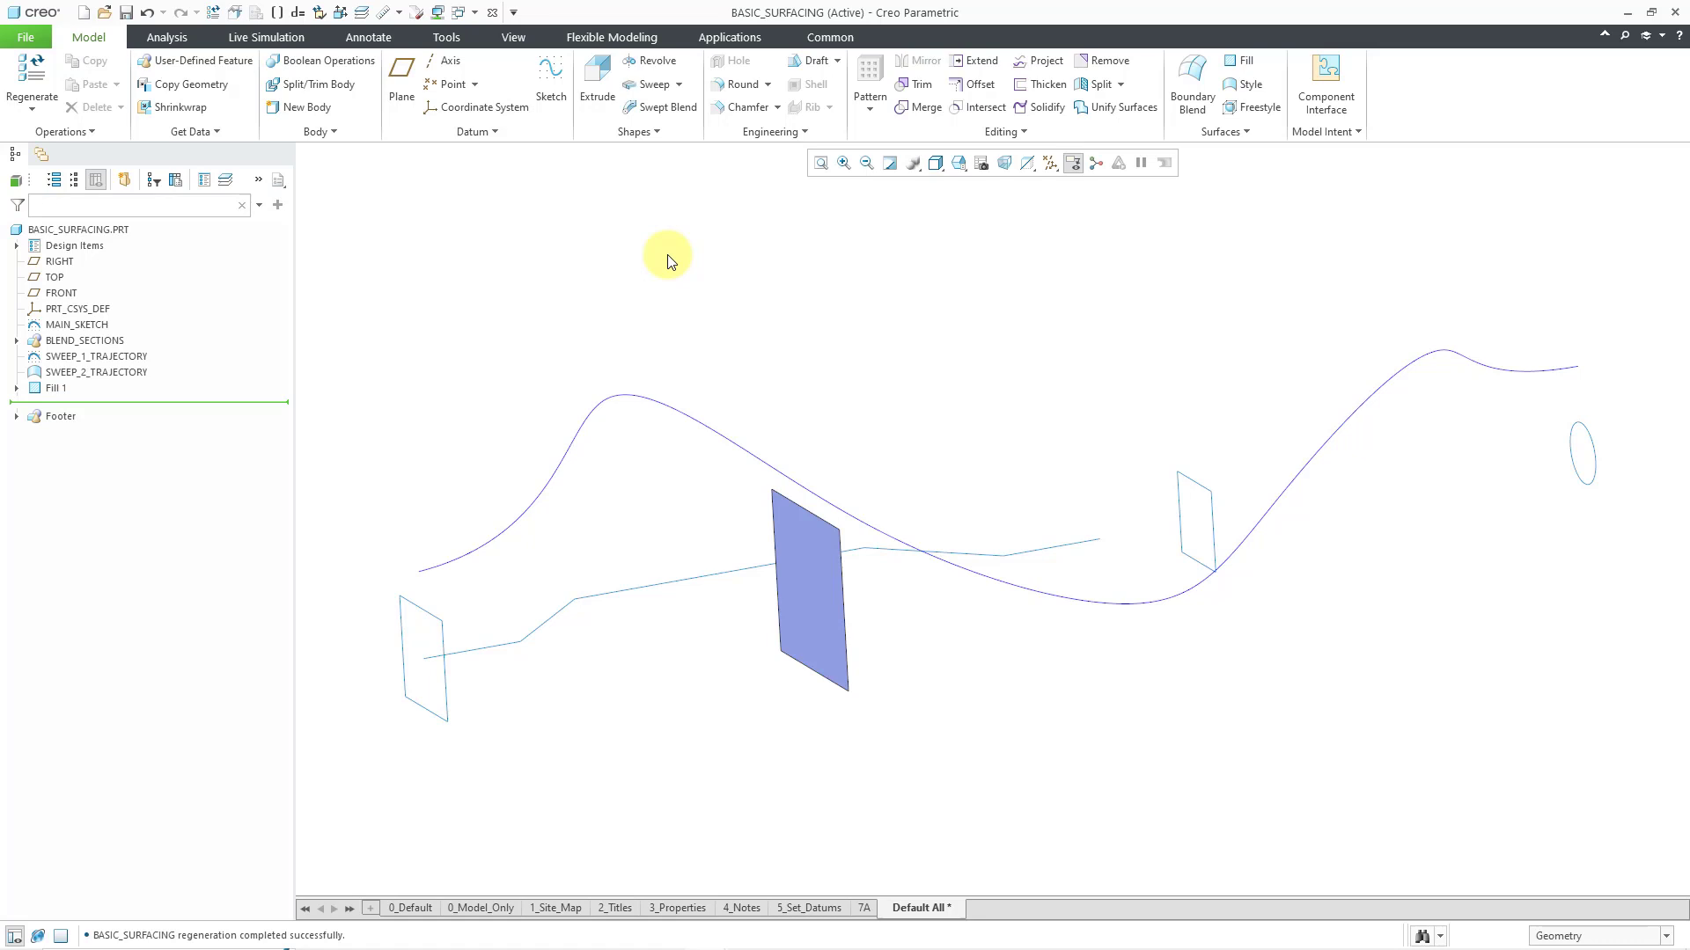
Hide the Fill 1 surface and show the BLEND_SECTION_2 sketch in the BLEND_SECTIONS group again
click(57, 389)
click(88, 333)
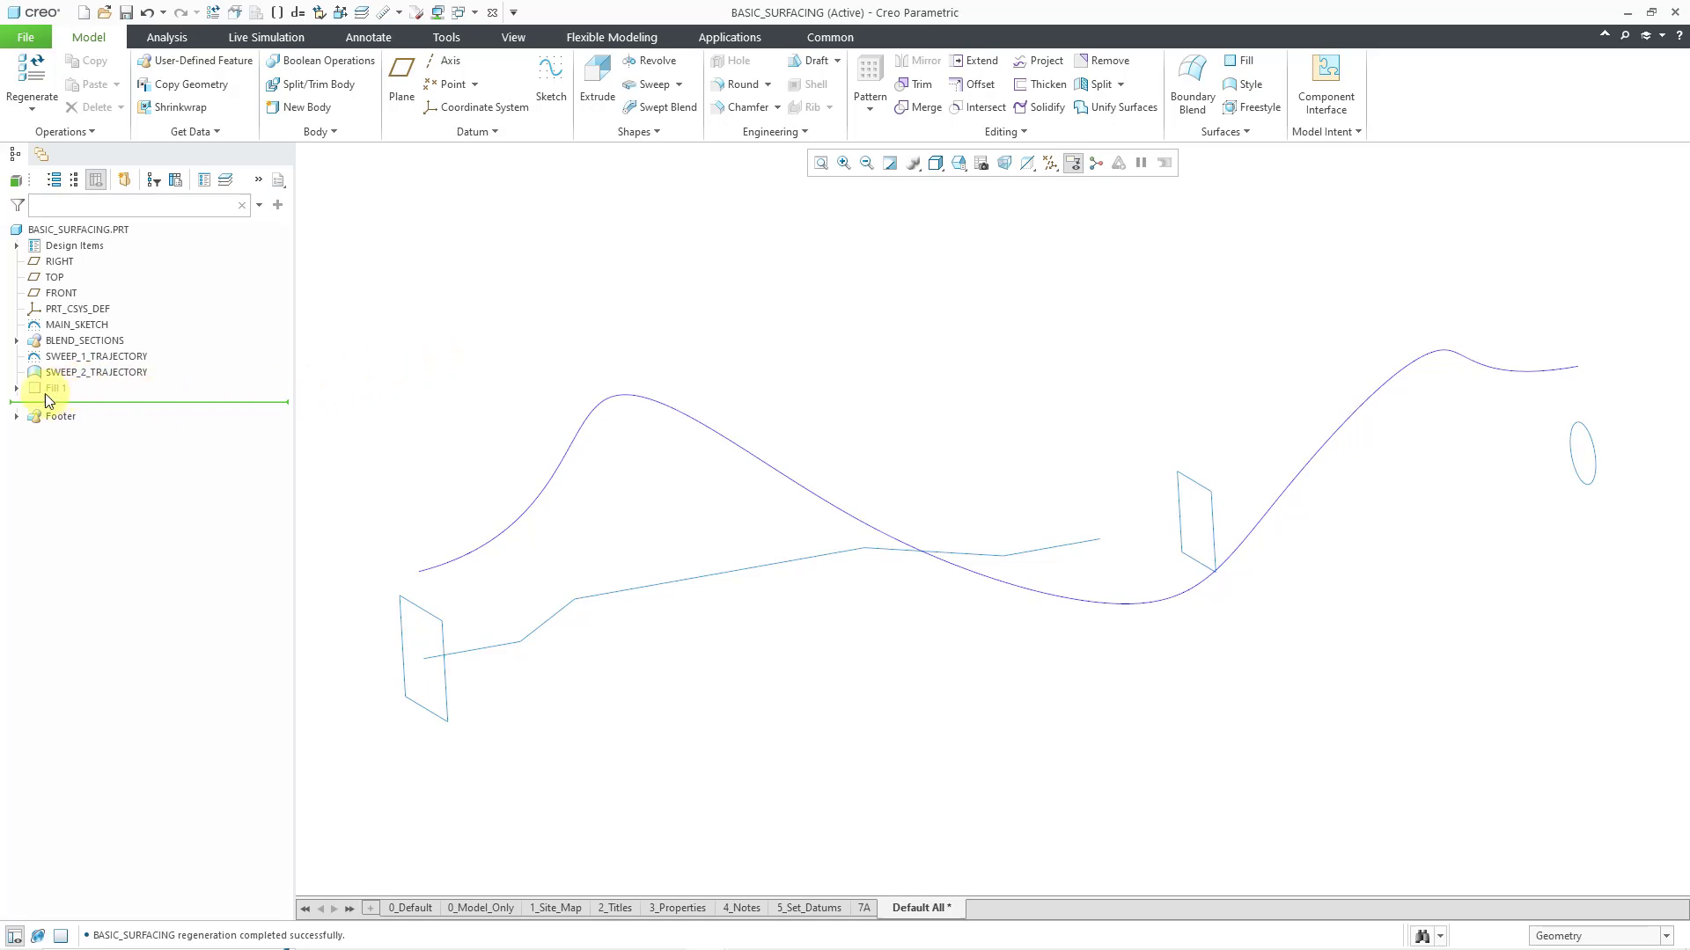
click(16, 389)
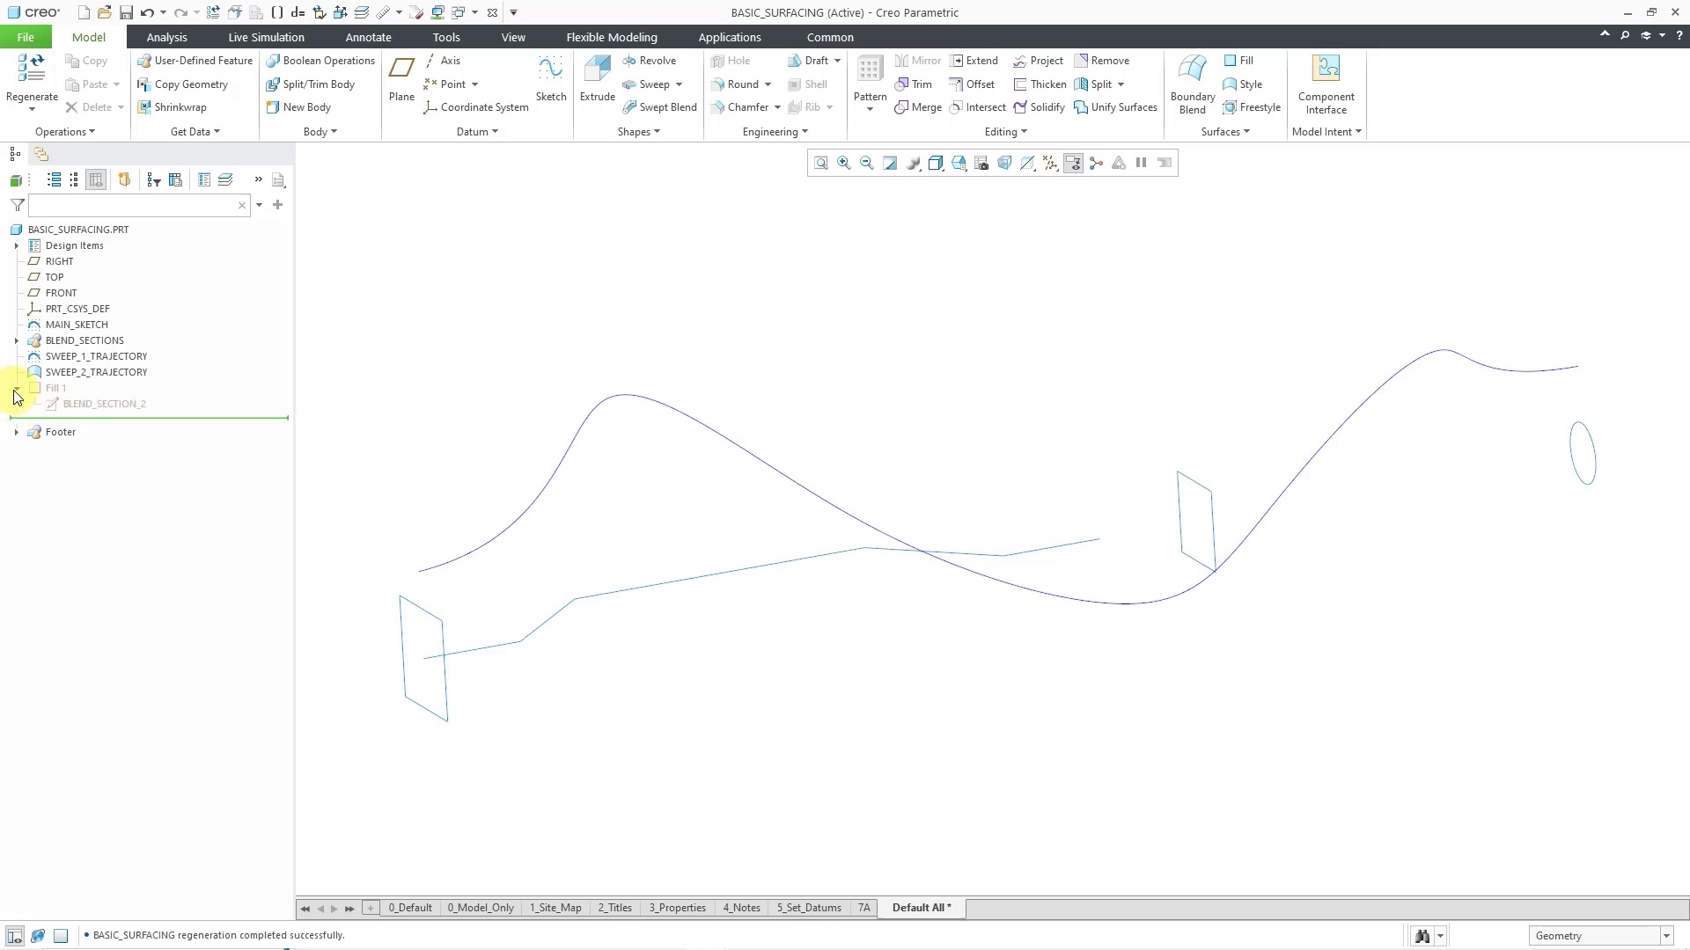
click(83, 405)
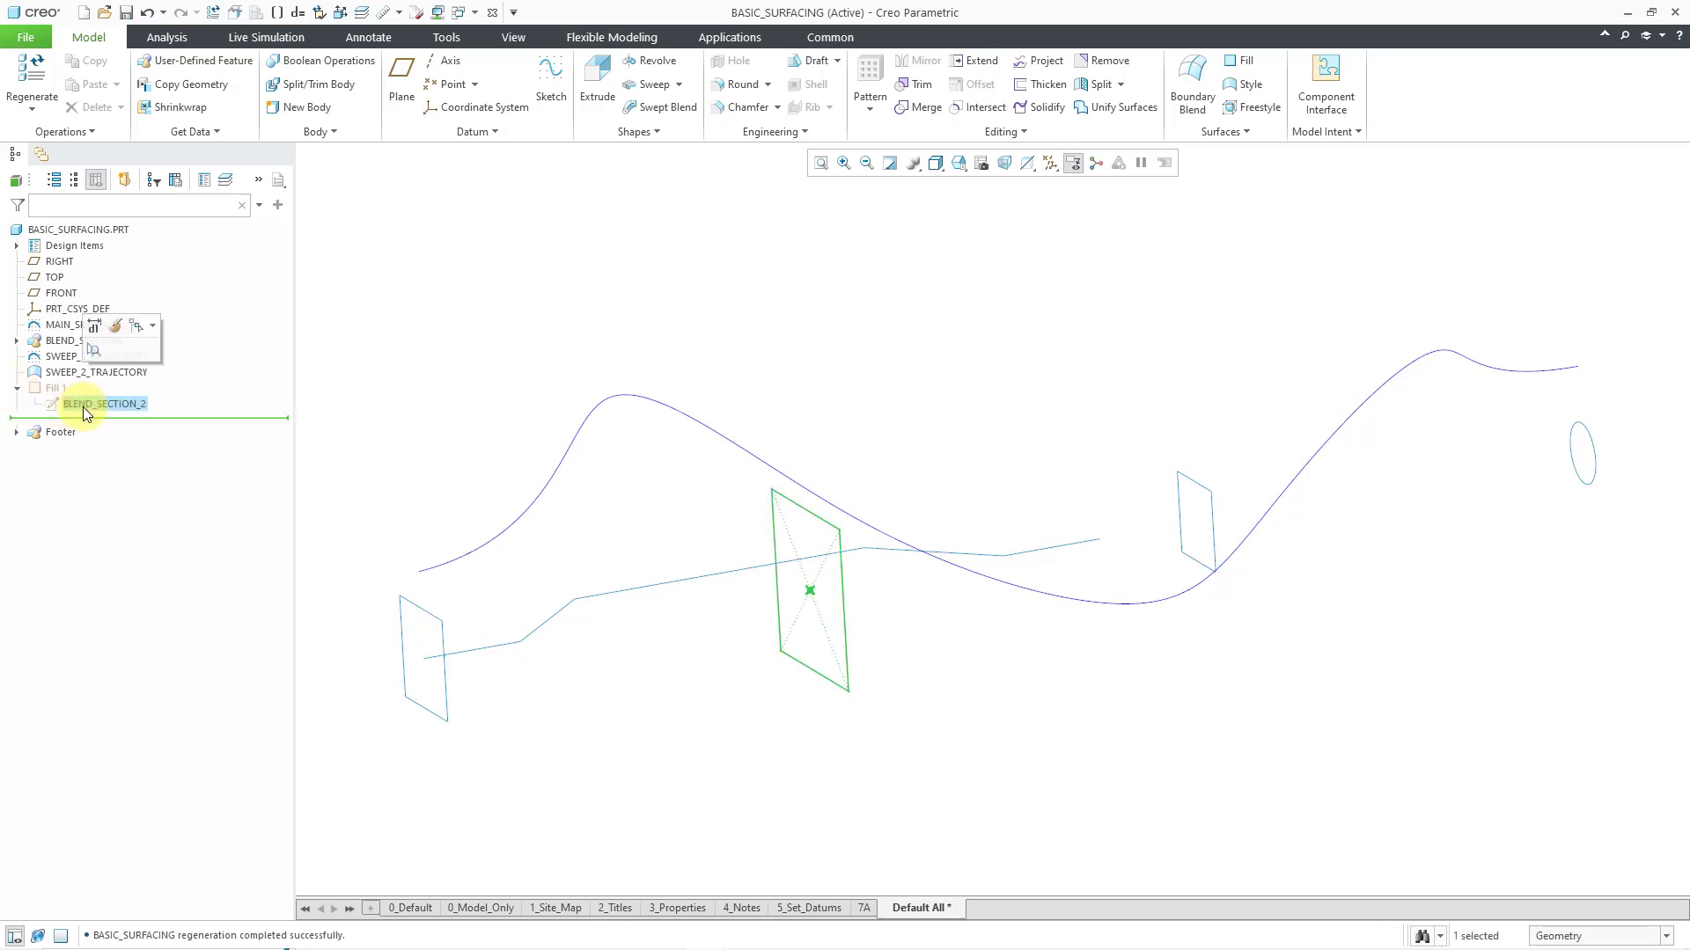
click(446, 350)
click(16, 340)
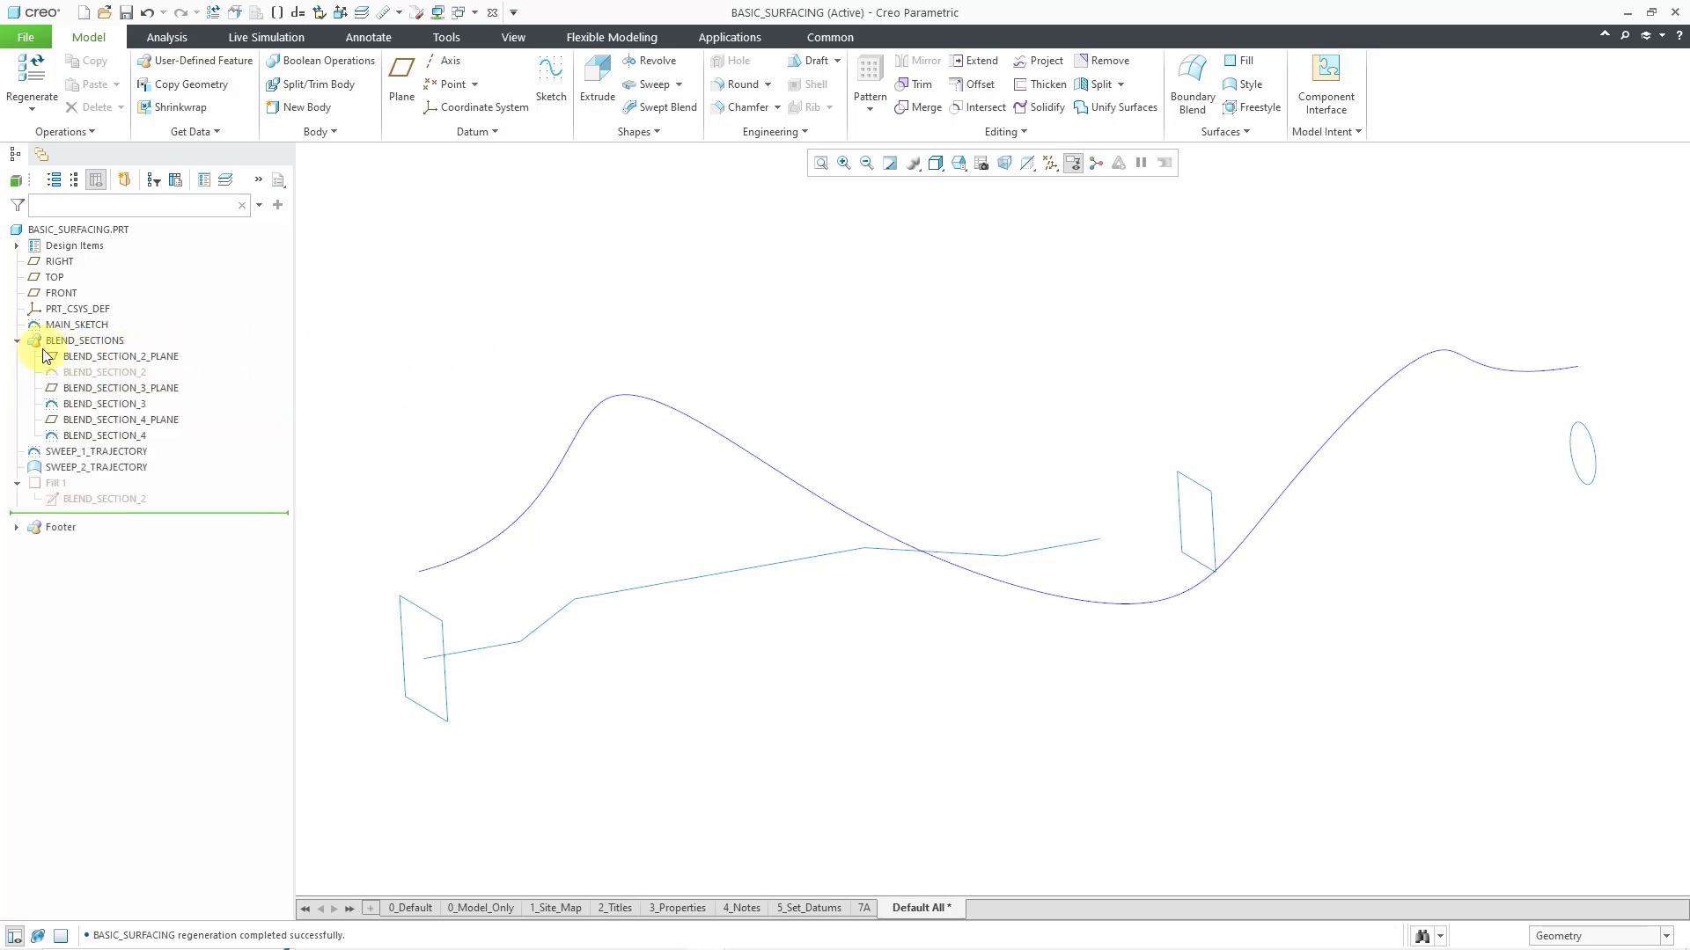
click(104, 373)
click(428, 372)
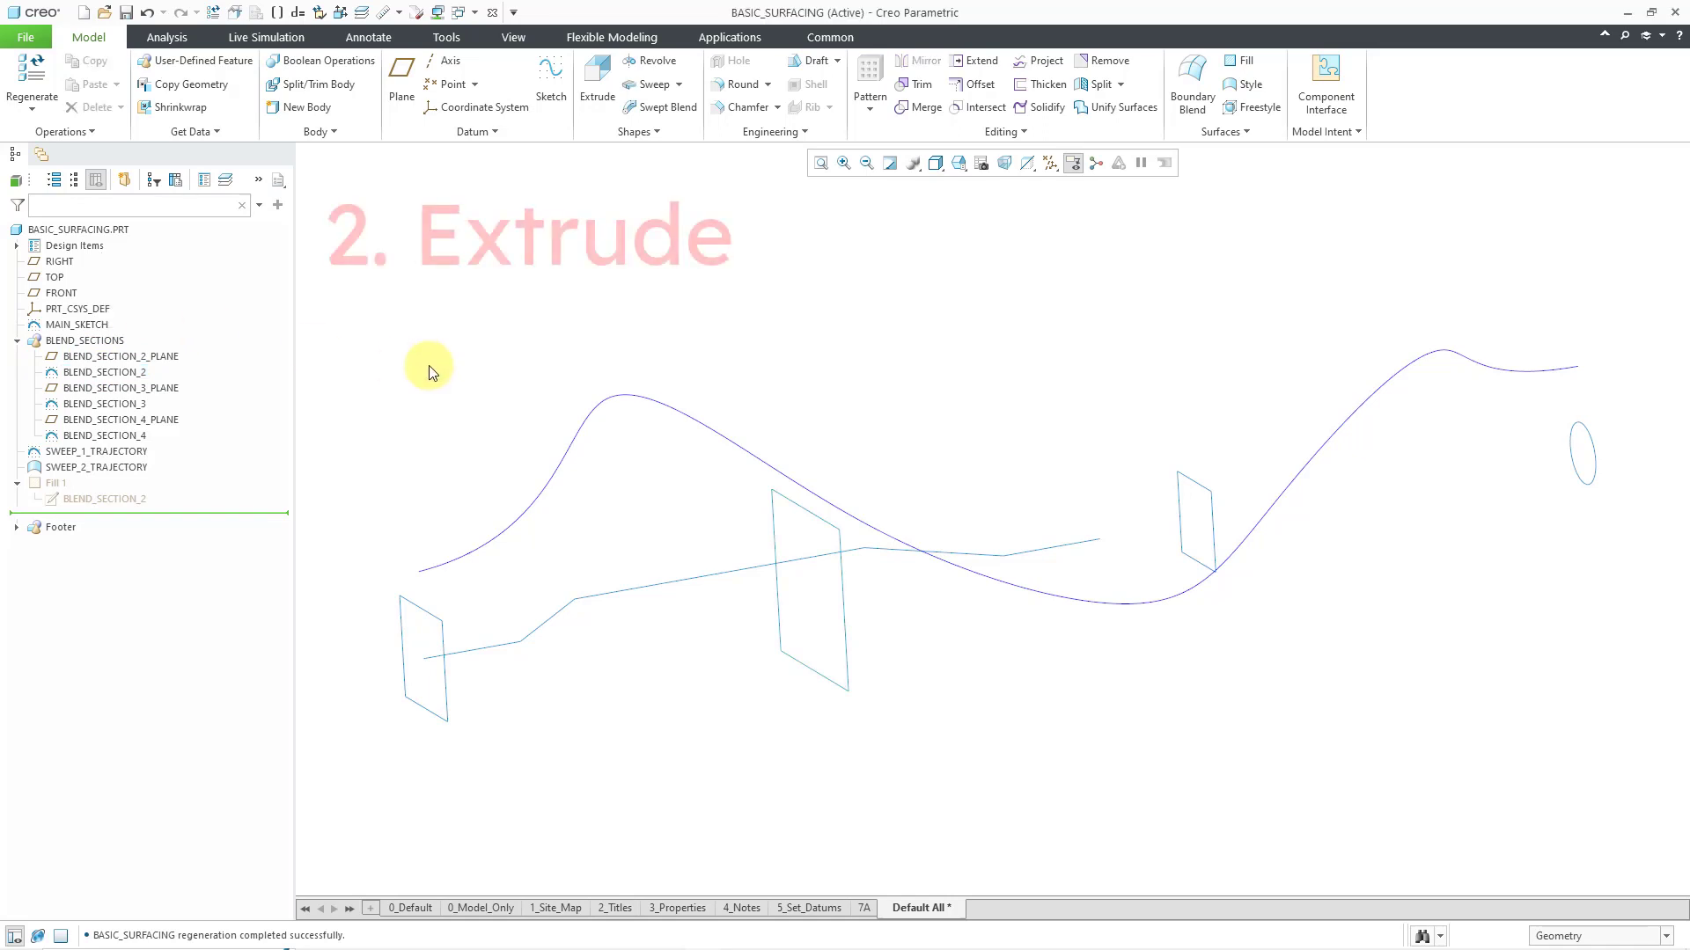
Start an Extrude of MAIN_SKETCH with a depth of 100 and set its type to surface
click(596, 104)
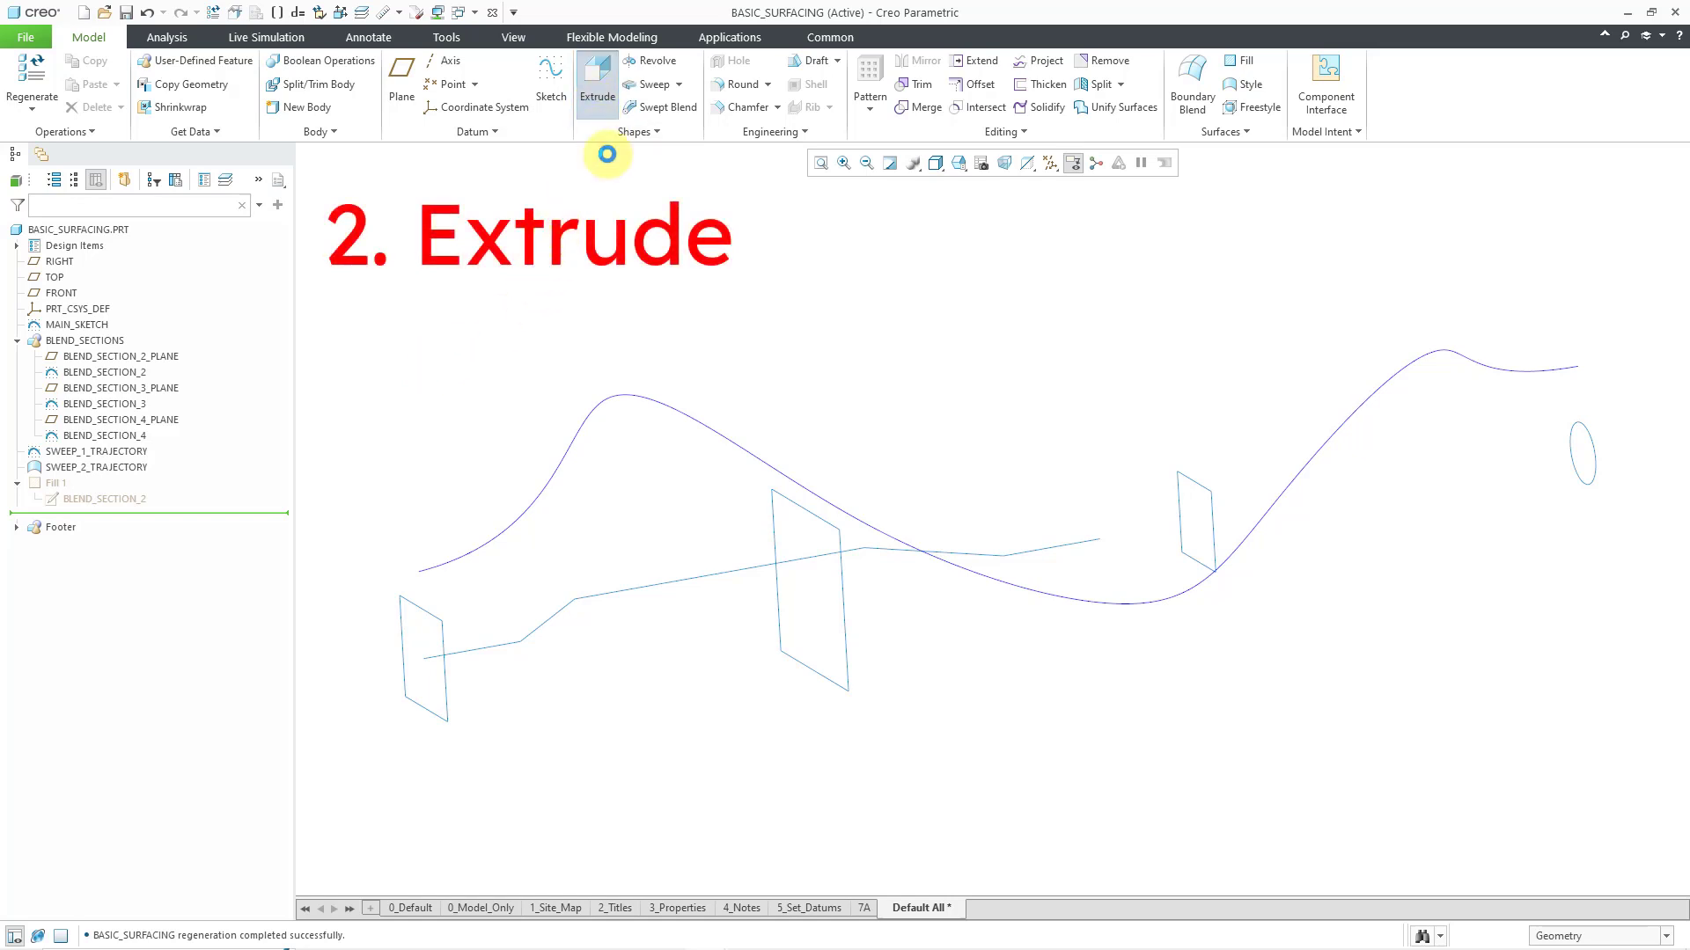
click(415, 630)
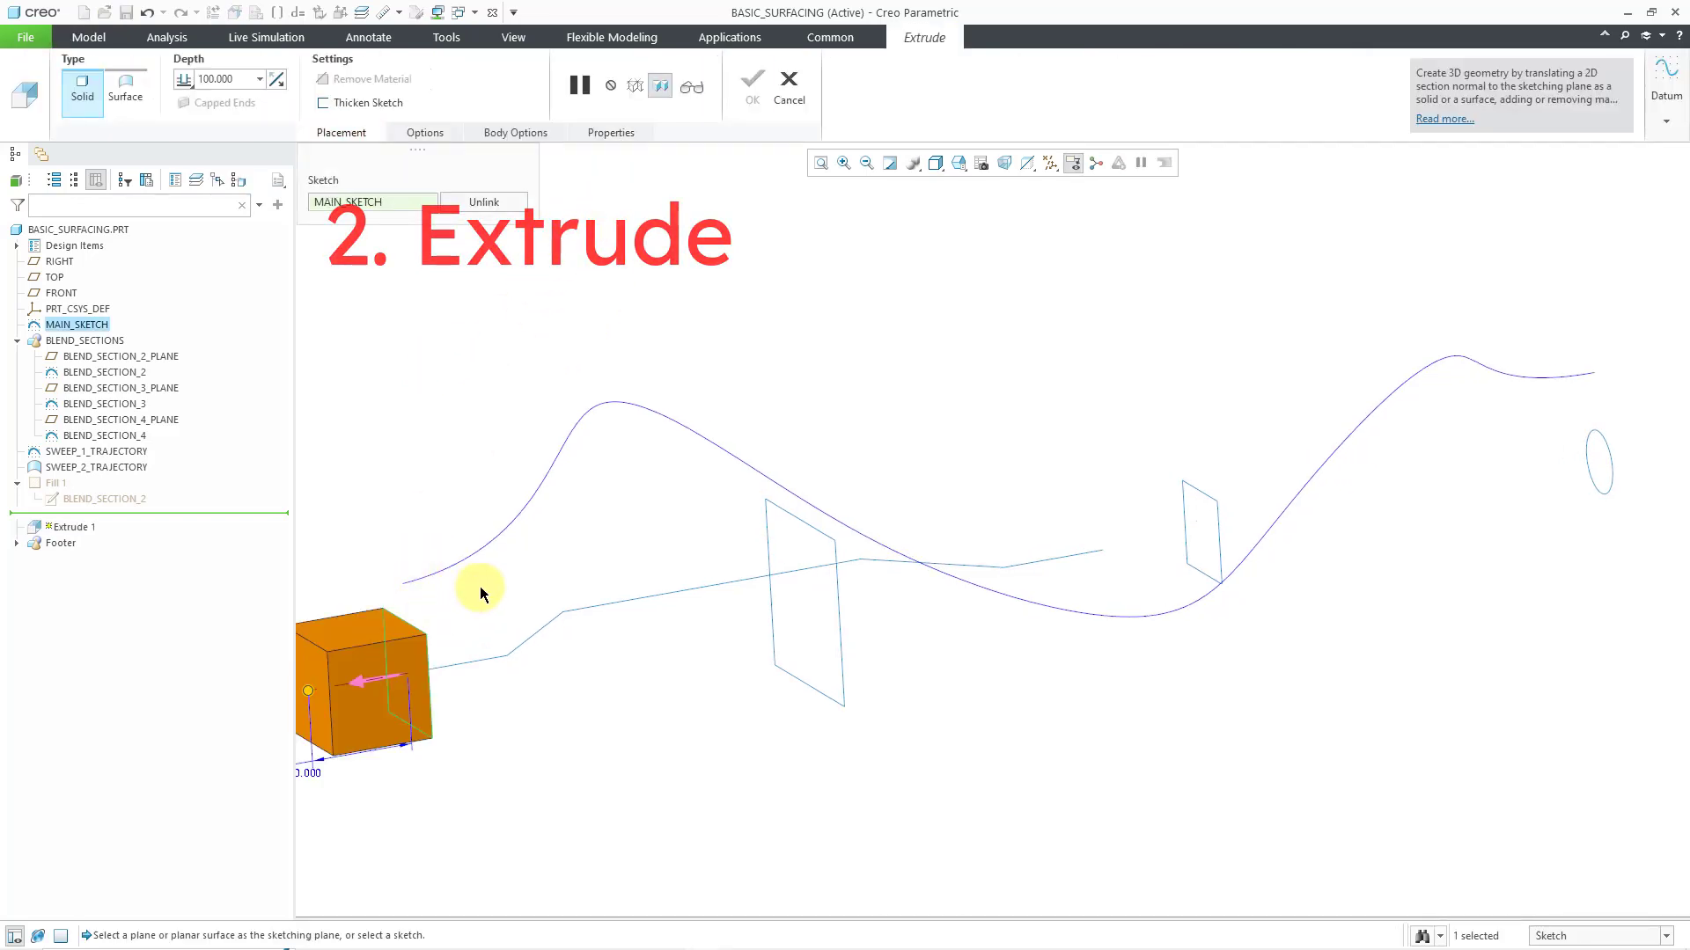
scroll(825, 547, up, 2)
scroll(383, 675, down, 4)
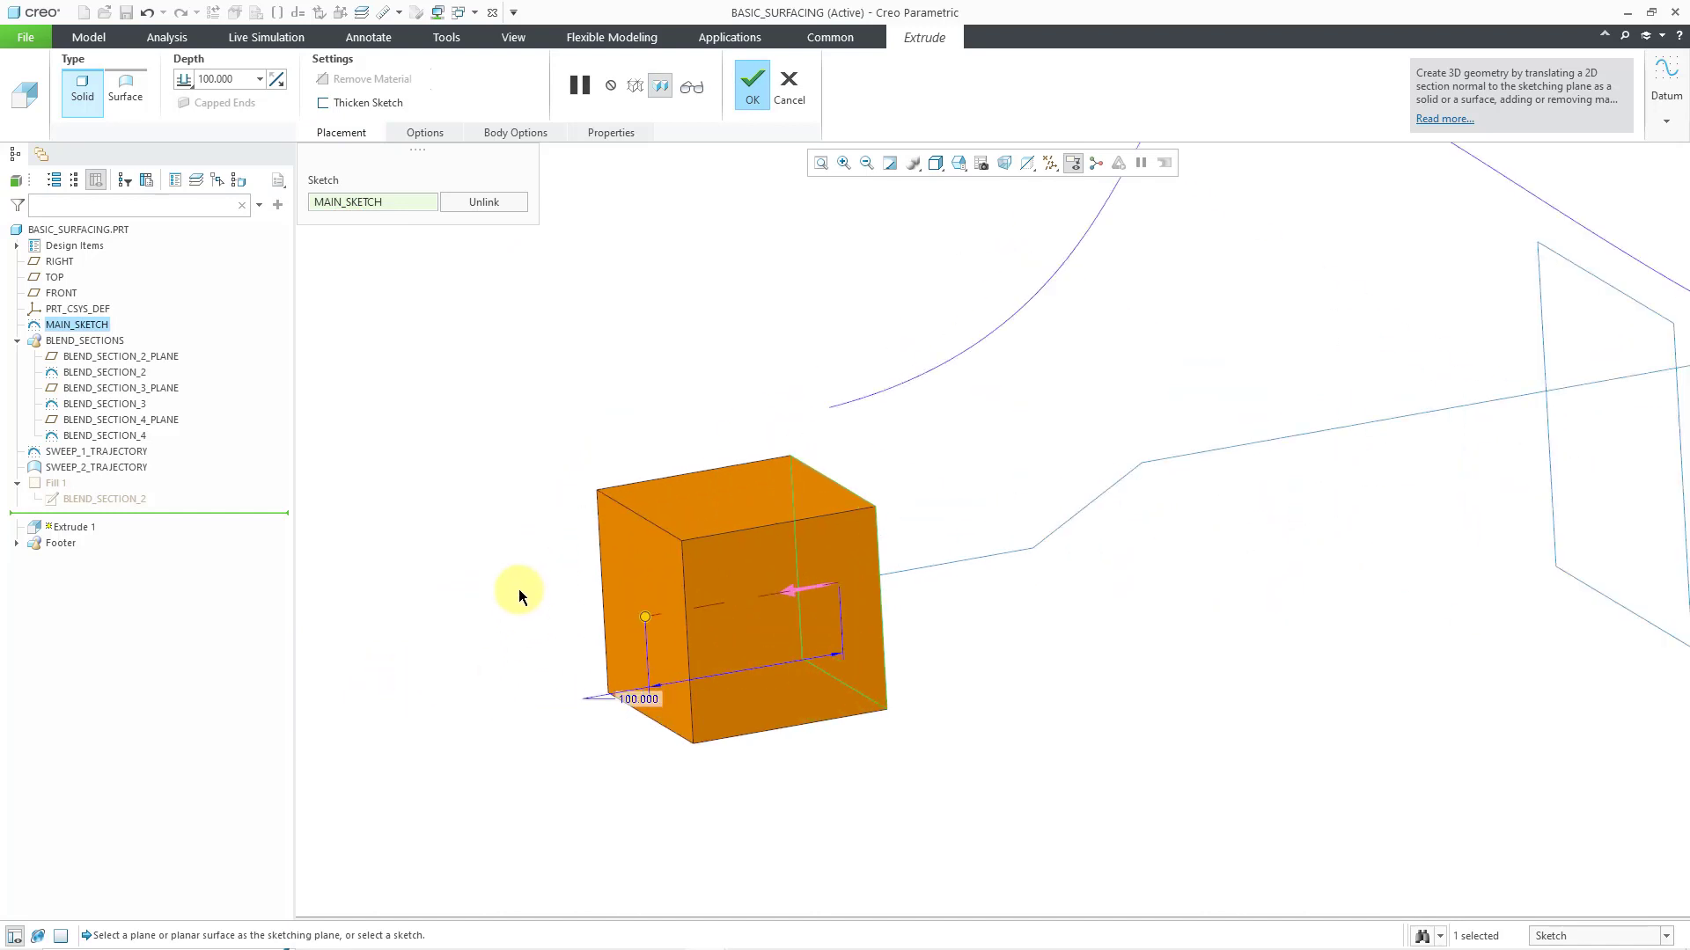
right_click(523, 349)
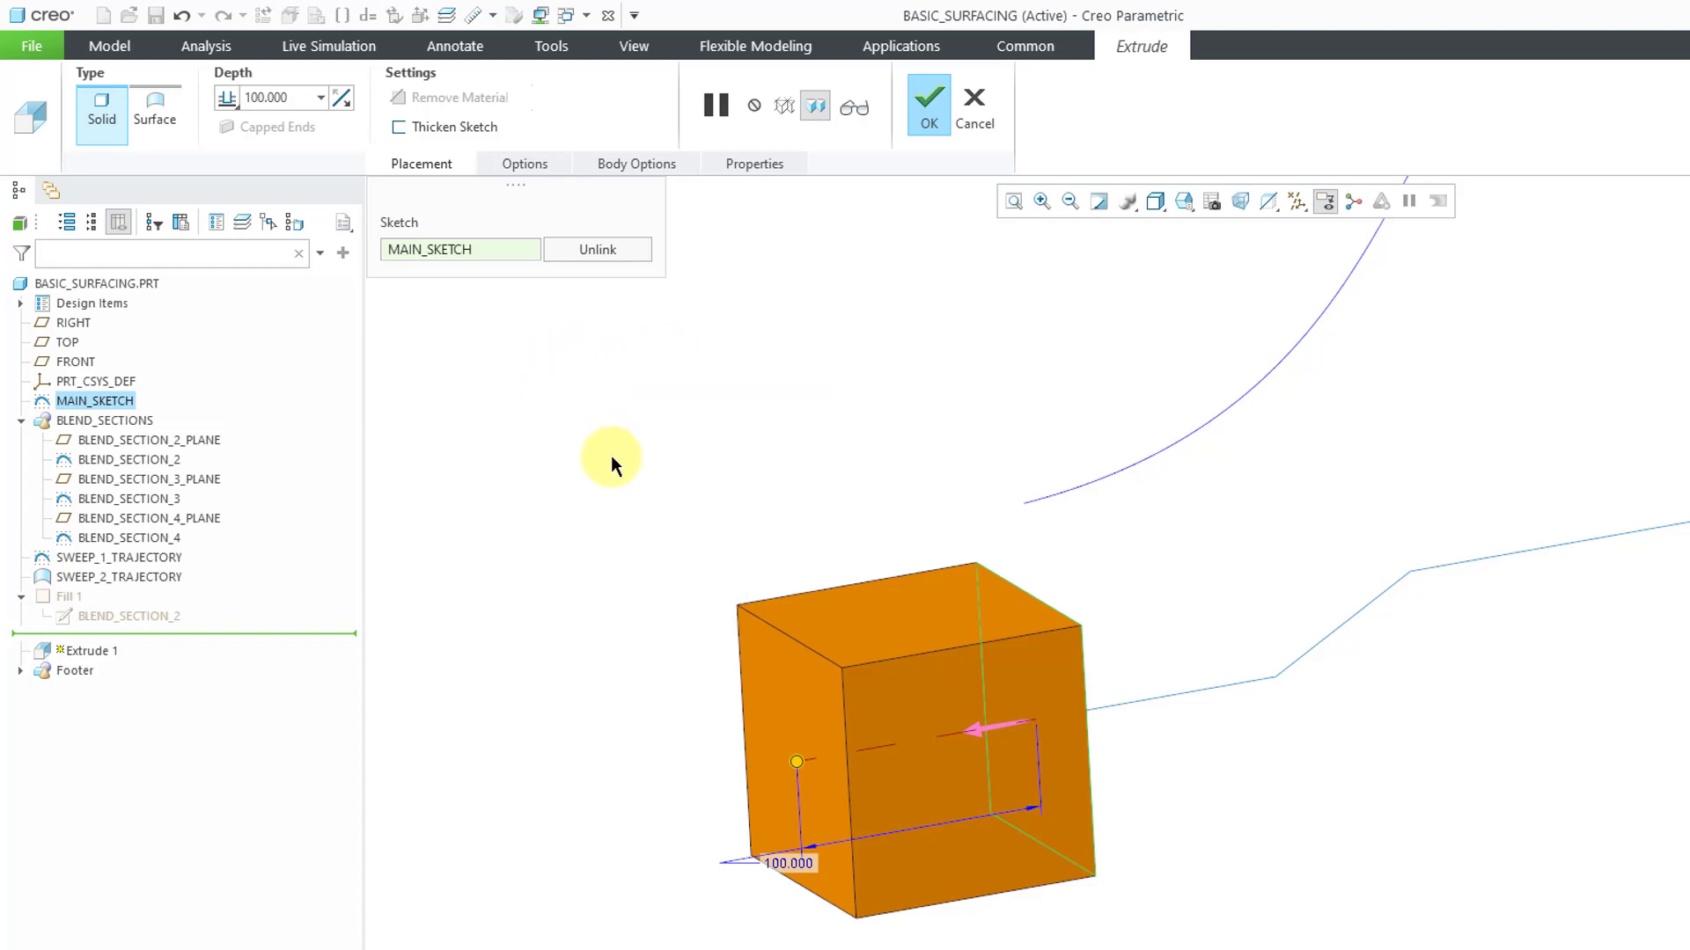
click(157, 118)
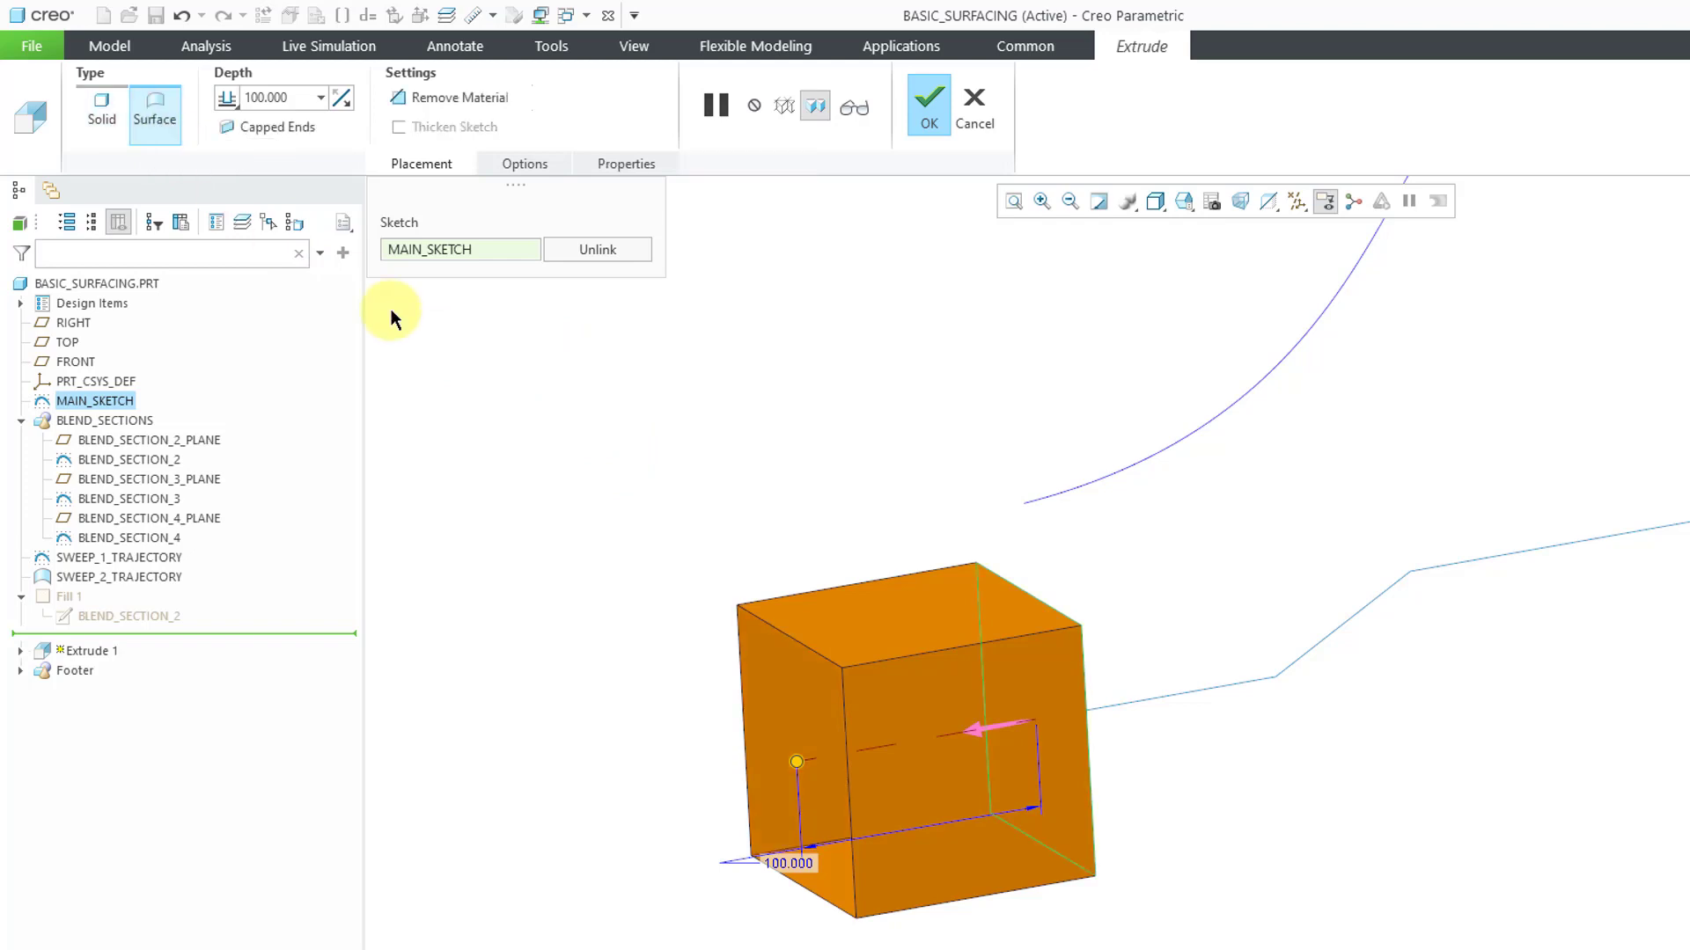
middle_drag(961, 599, 1050, 599)
scroll(916, 686, down, 5)
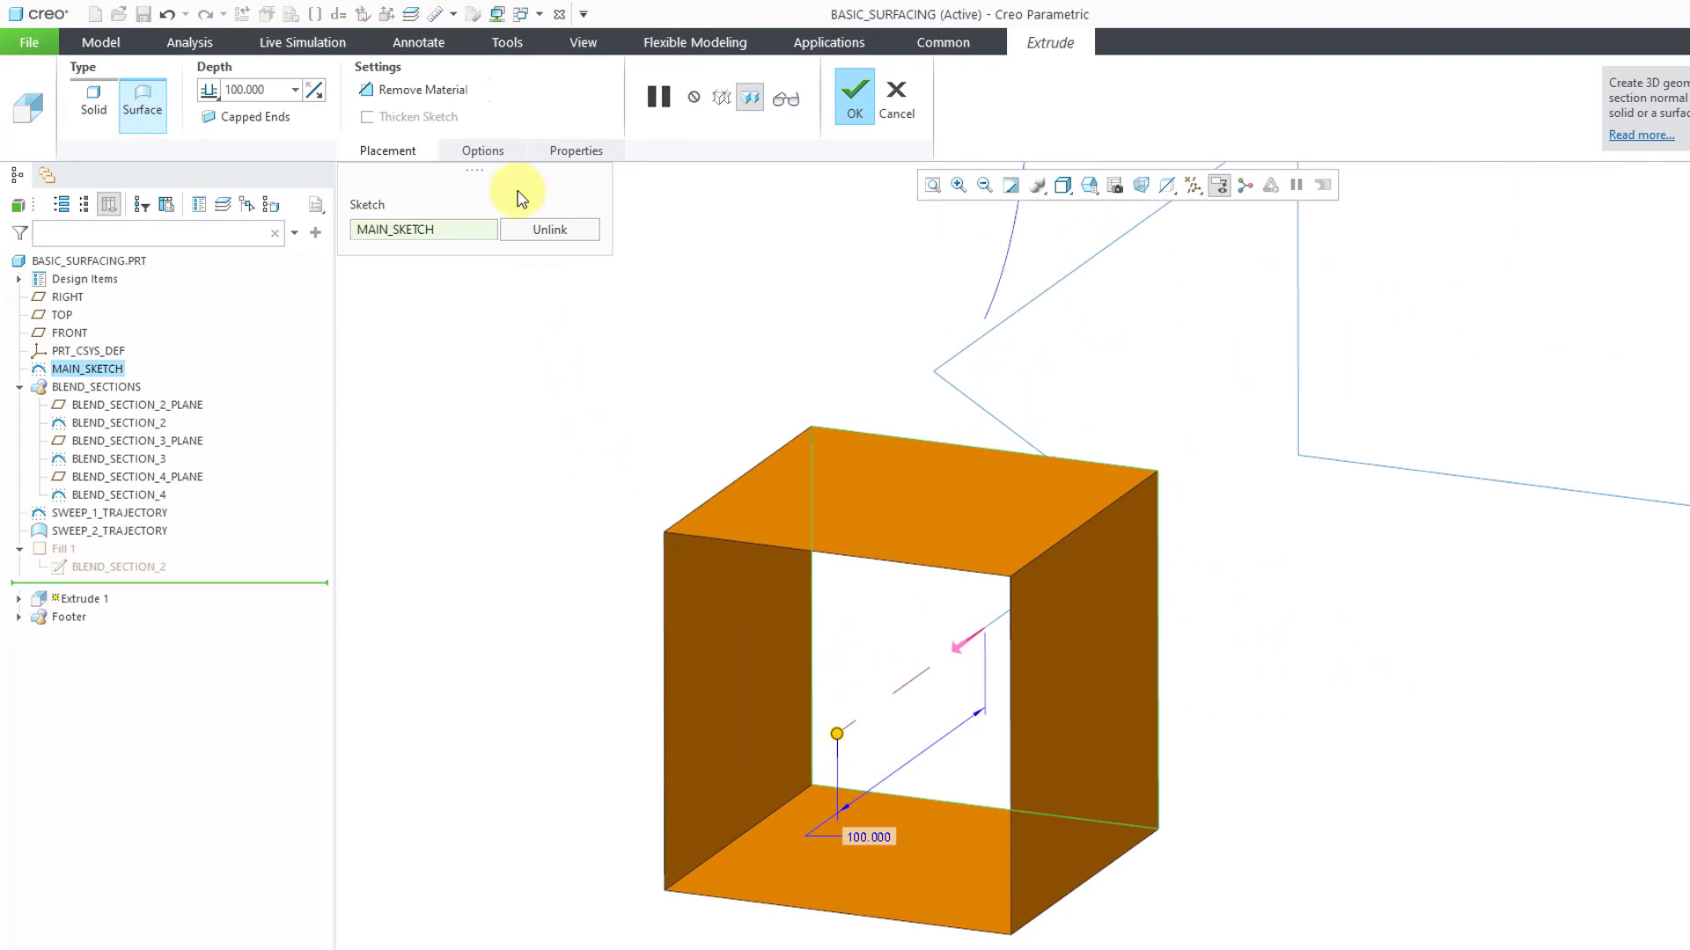
Cap the ends of the extruded surface and complete the feature
click(484, 151)
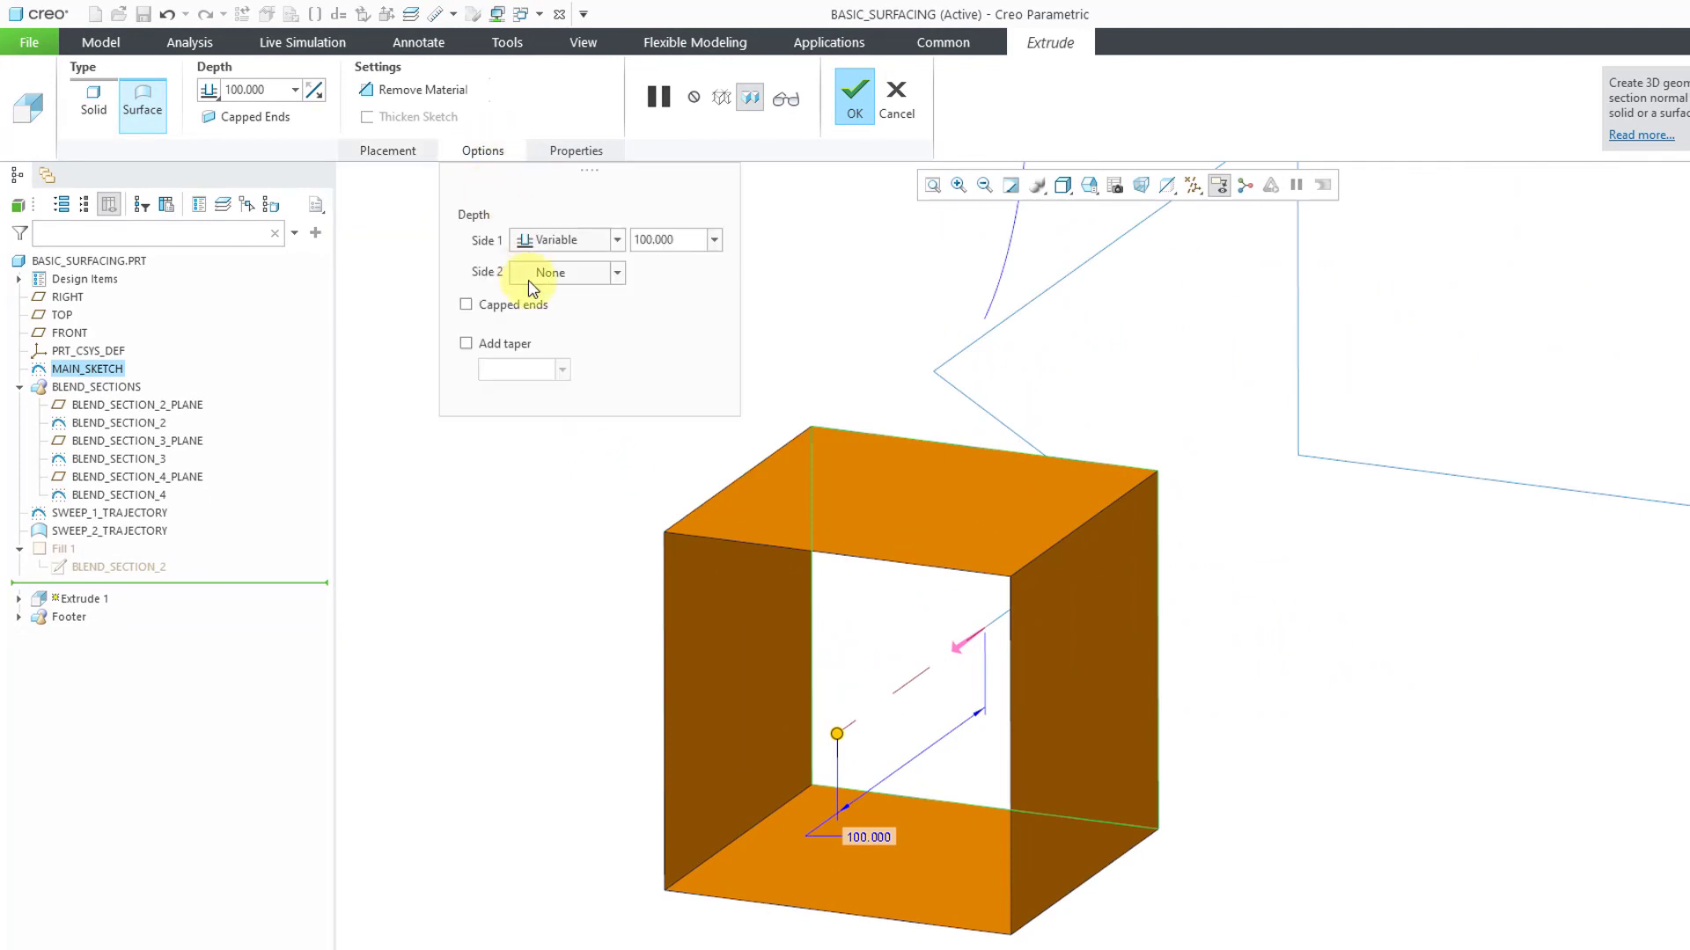
click(471, 312)
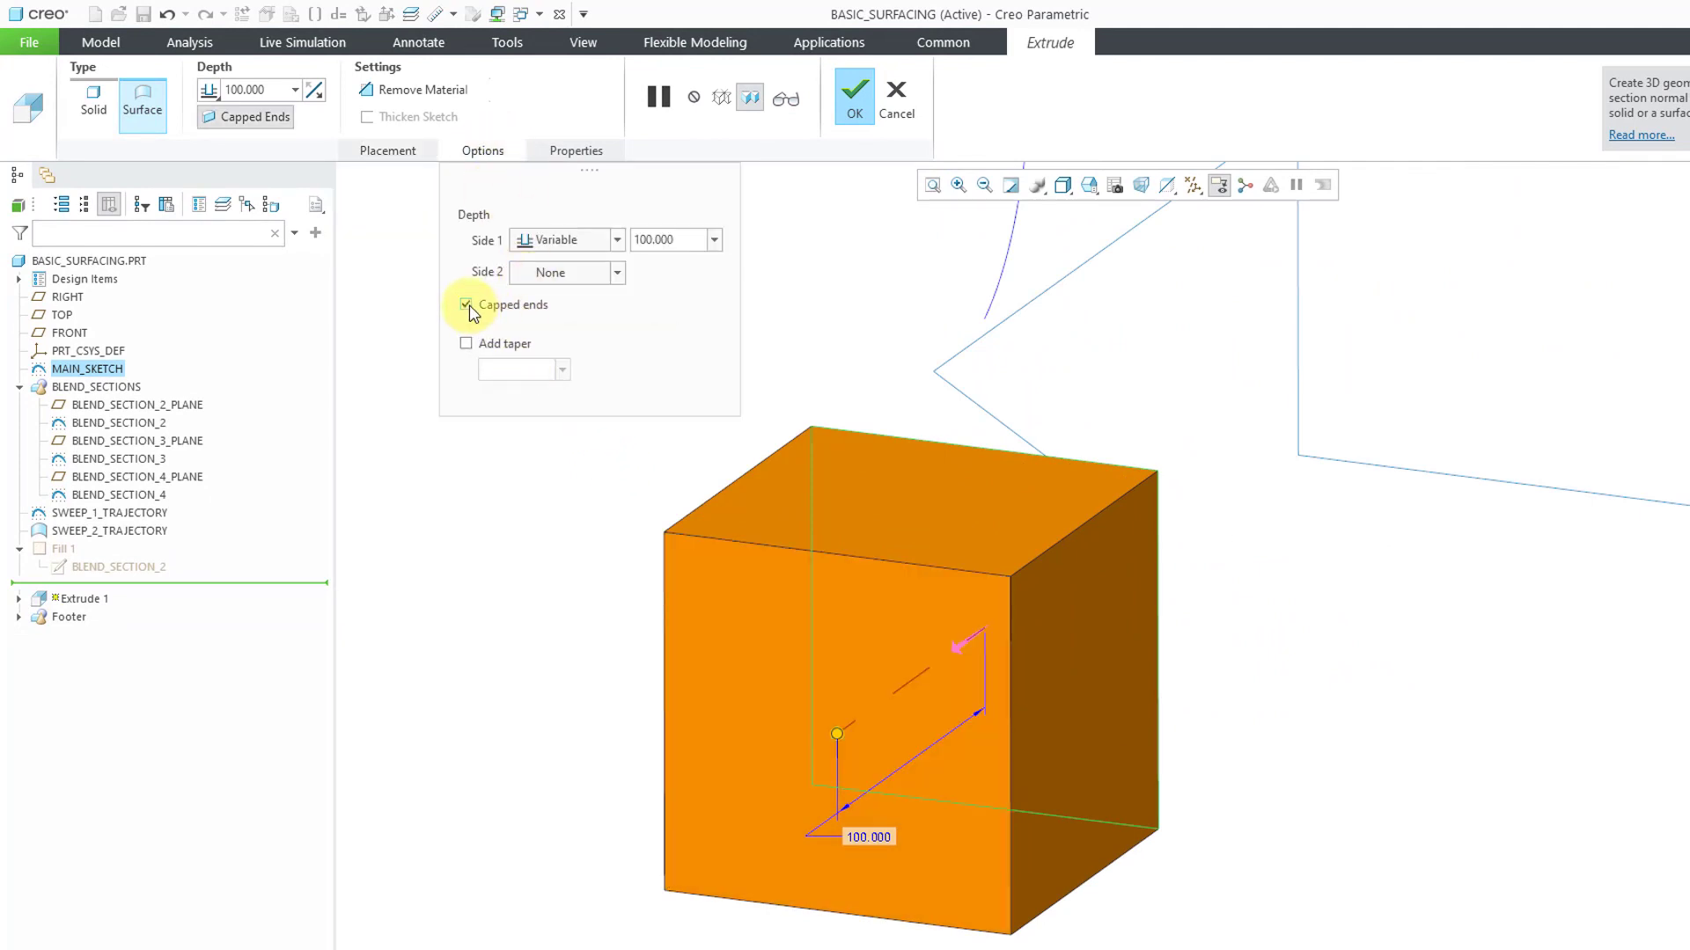
click(853, 132)
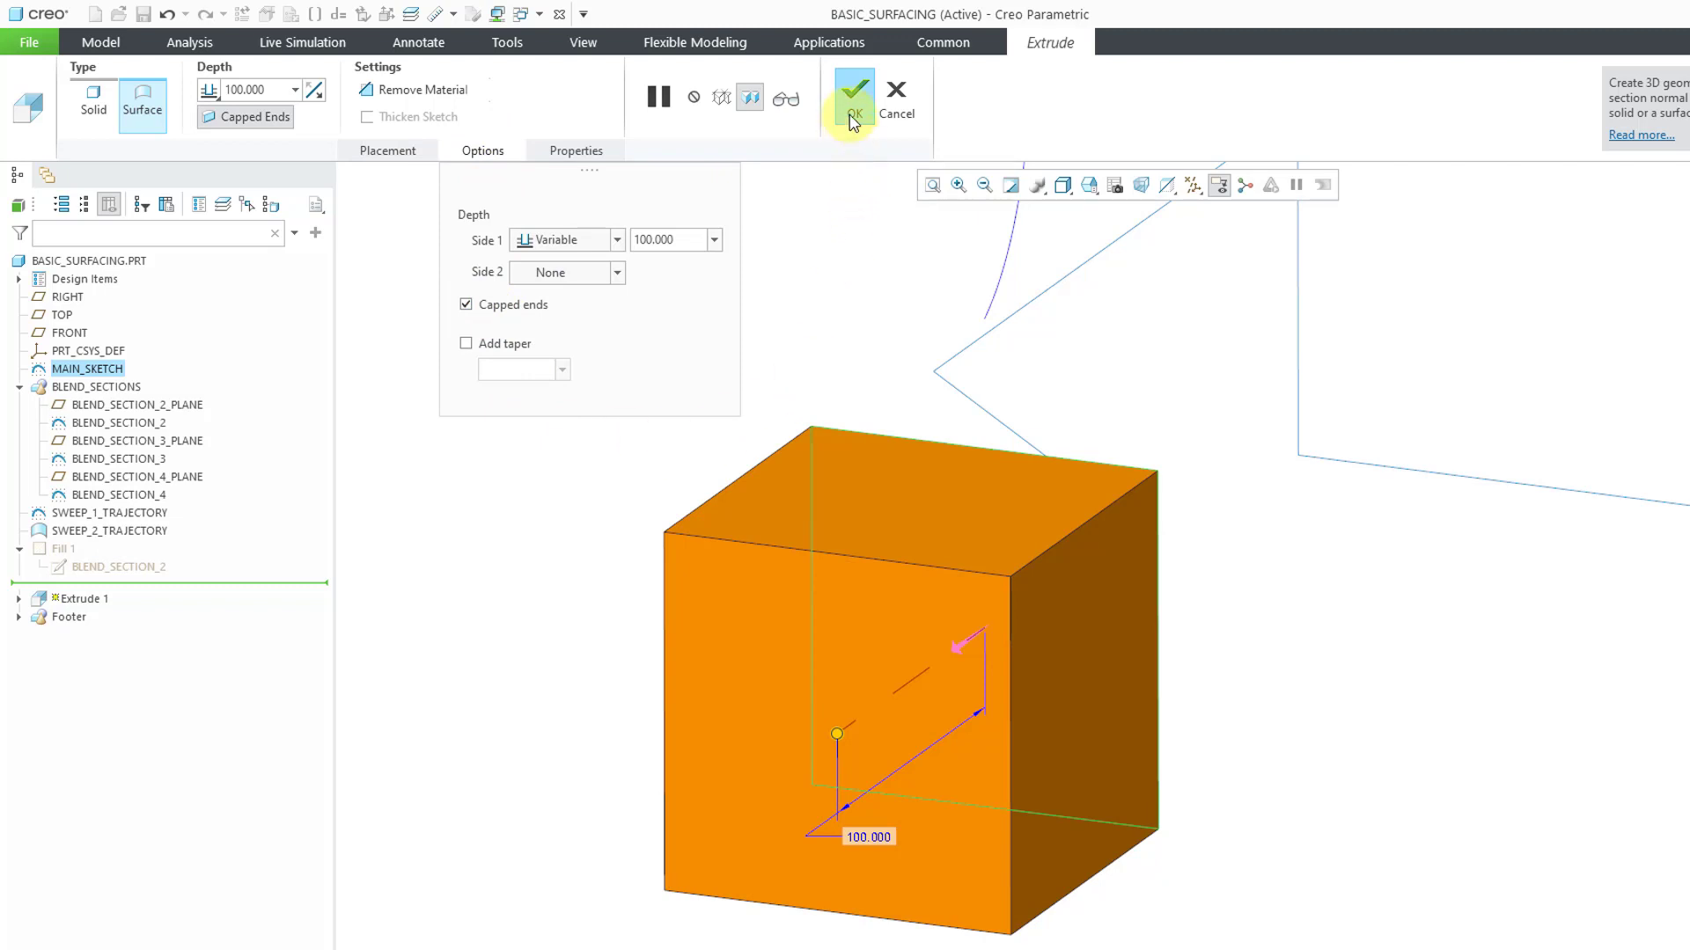
click(724, 387)
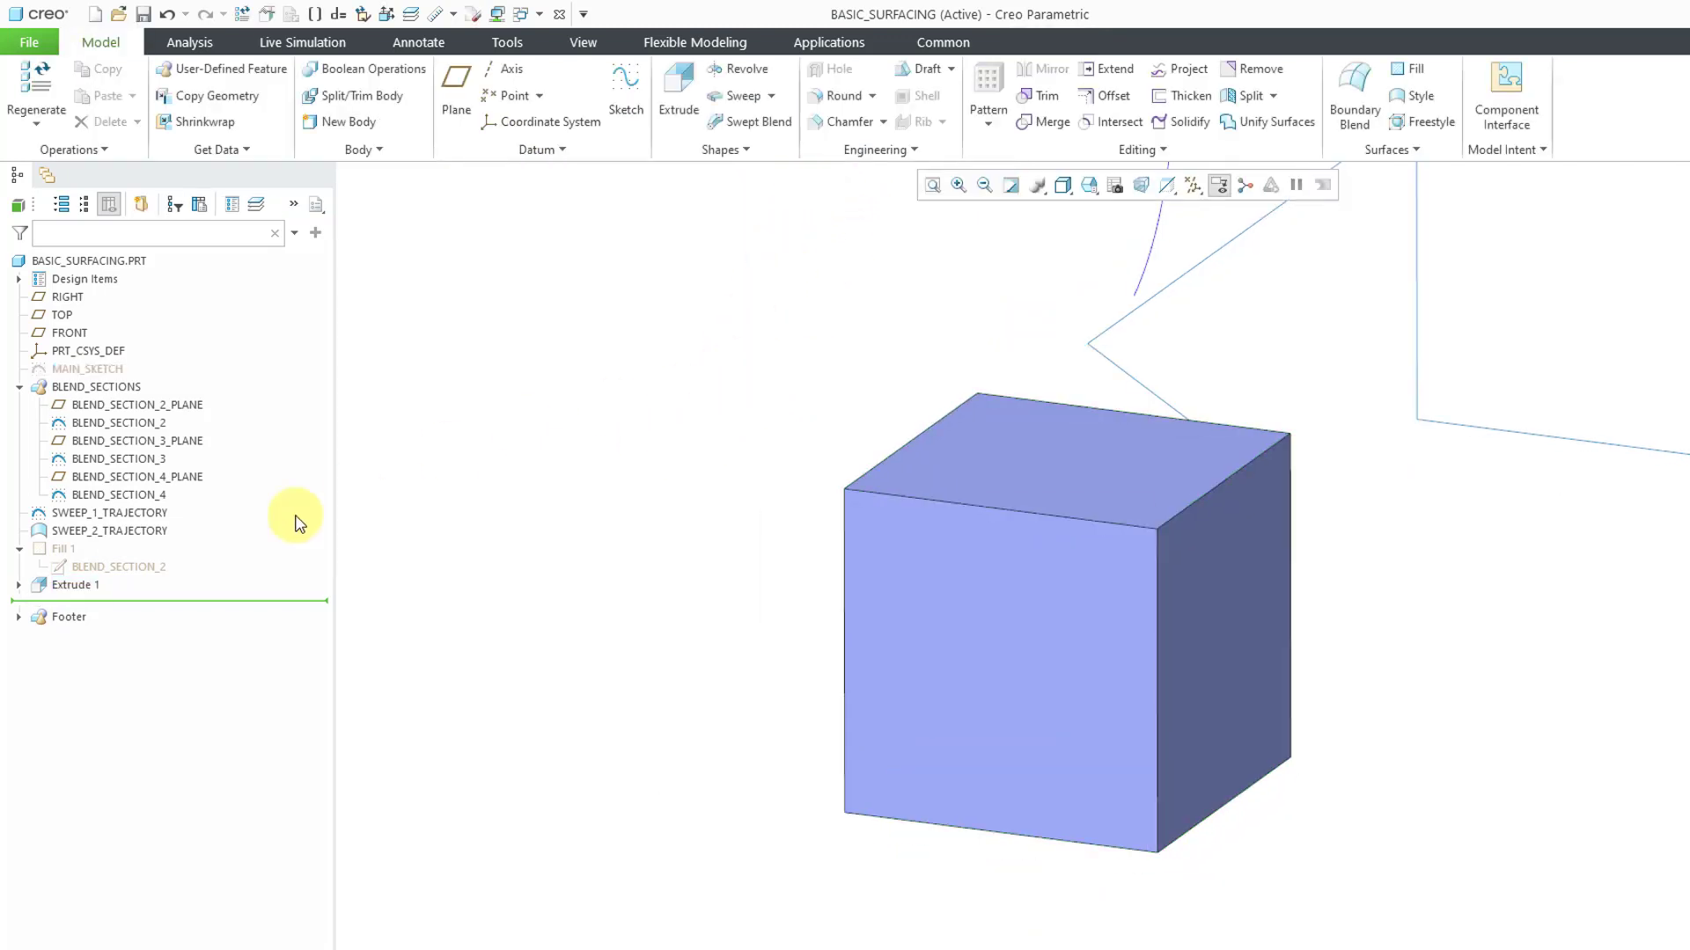
Hide the Extrude 1 surface and show MAIN_SKETCH again
click(87, 587)
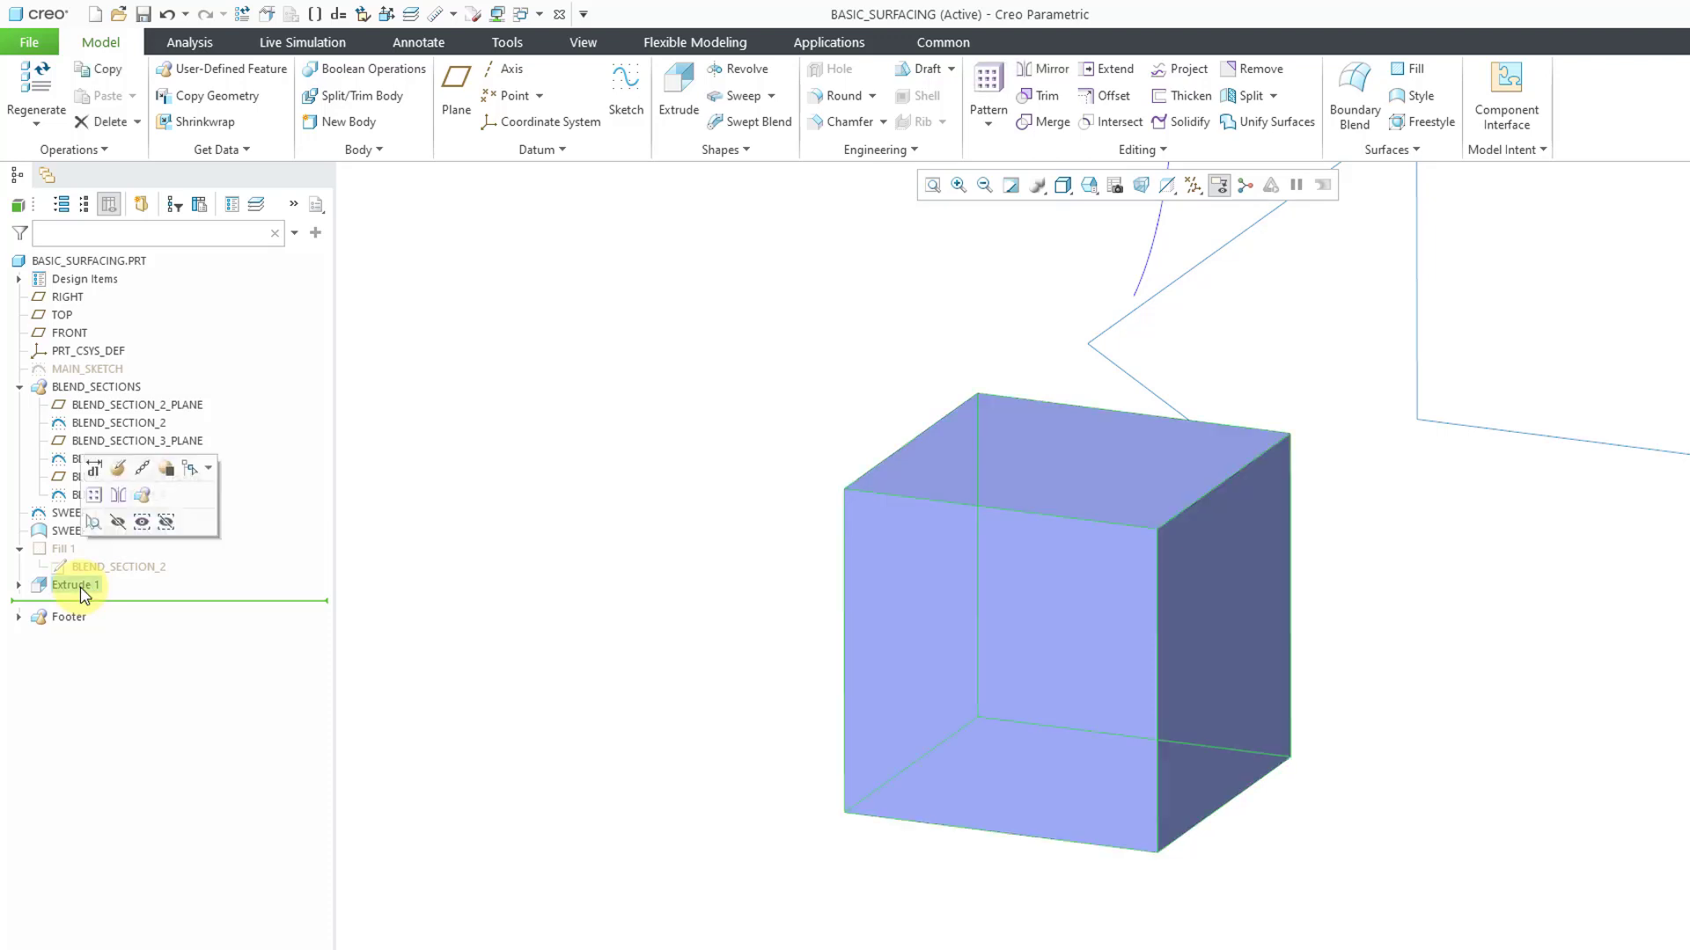
click(134, 531)
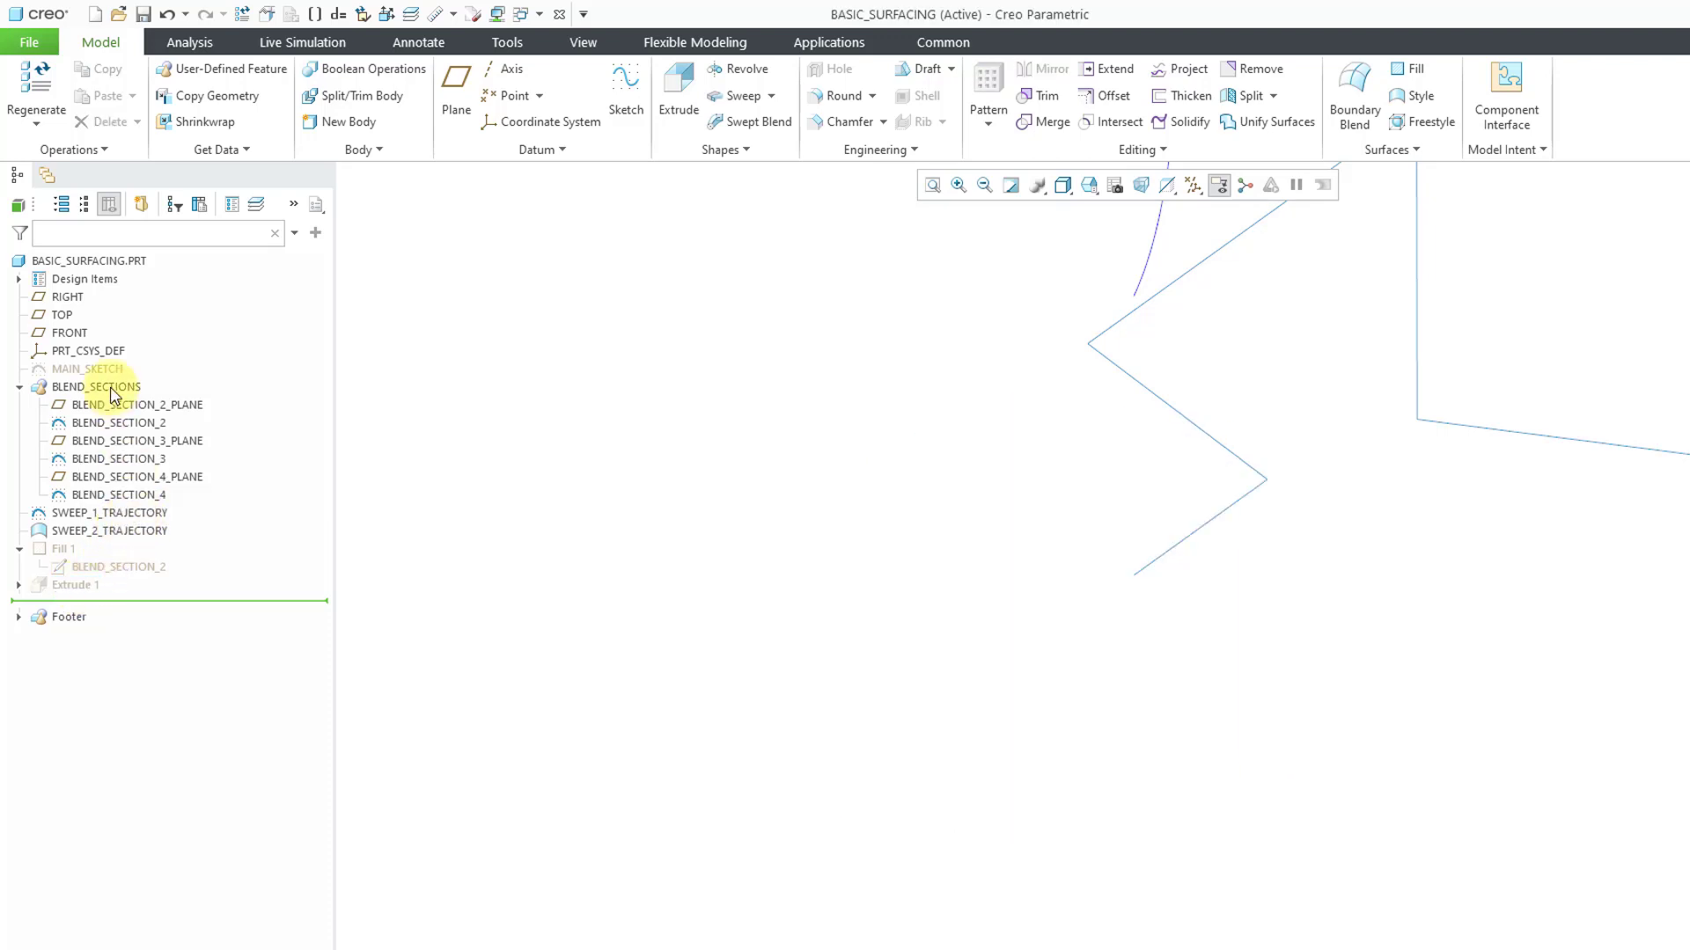
click(88, 368)
click(140, 307)
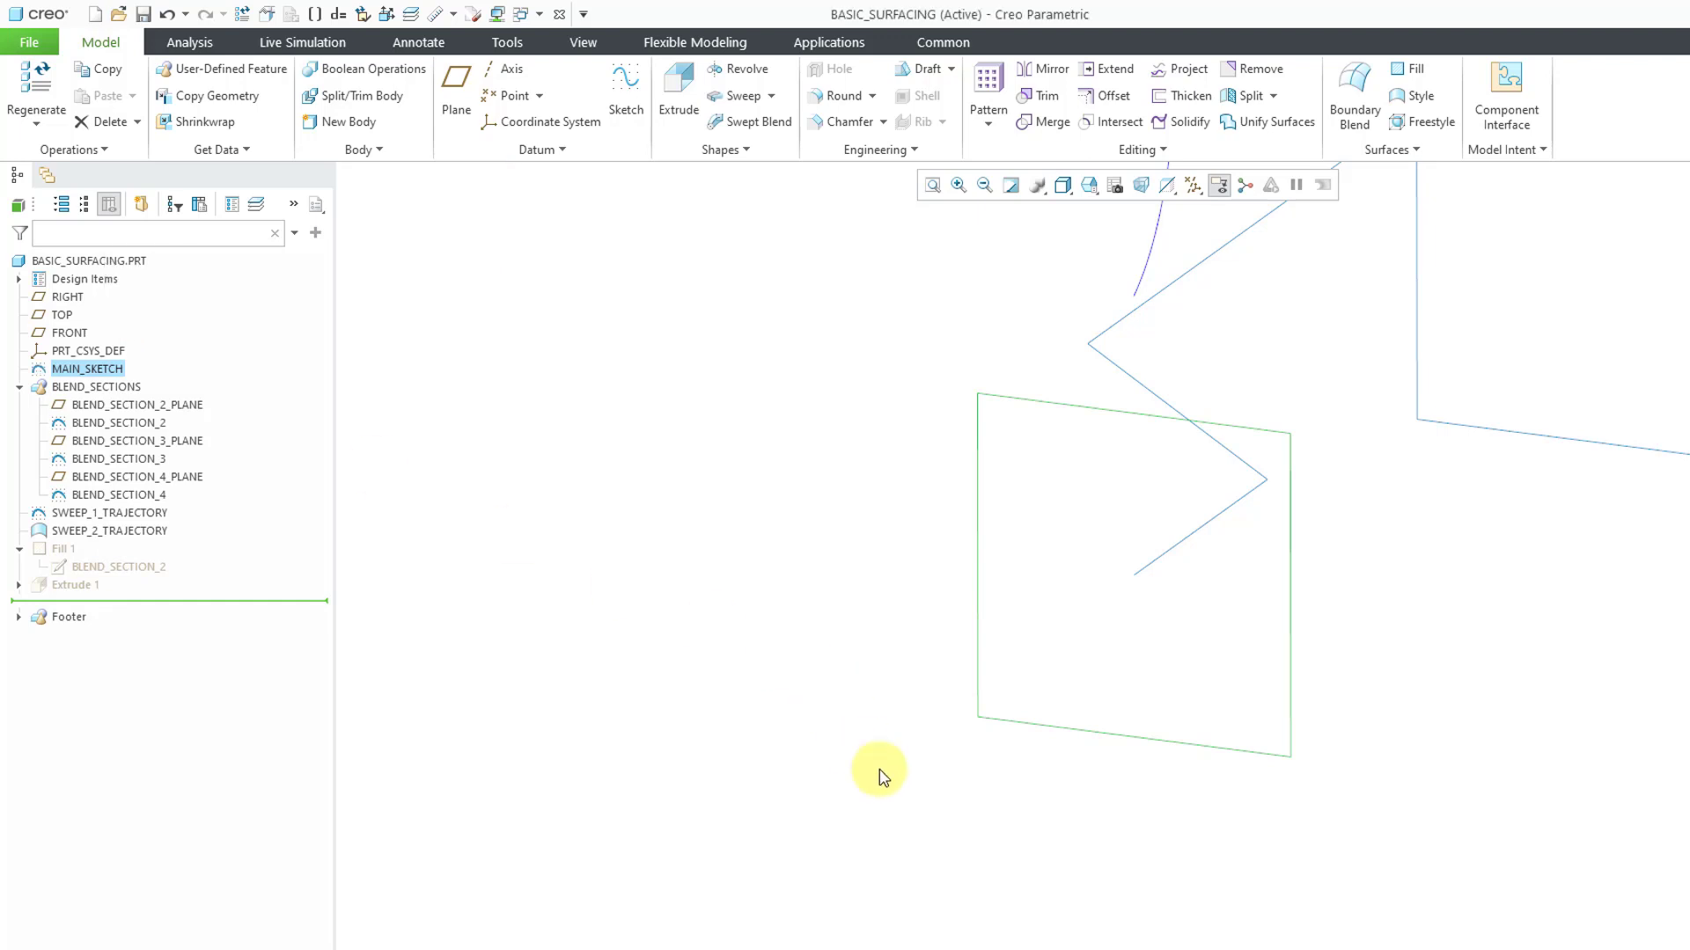
key(ctrl+d)
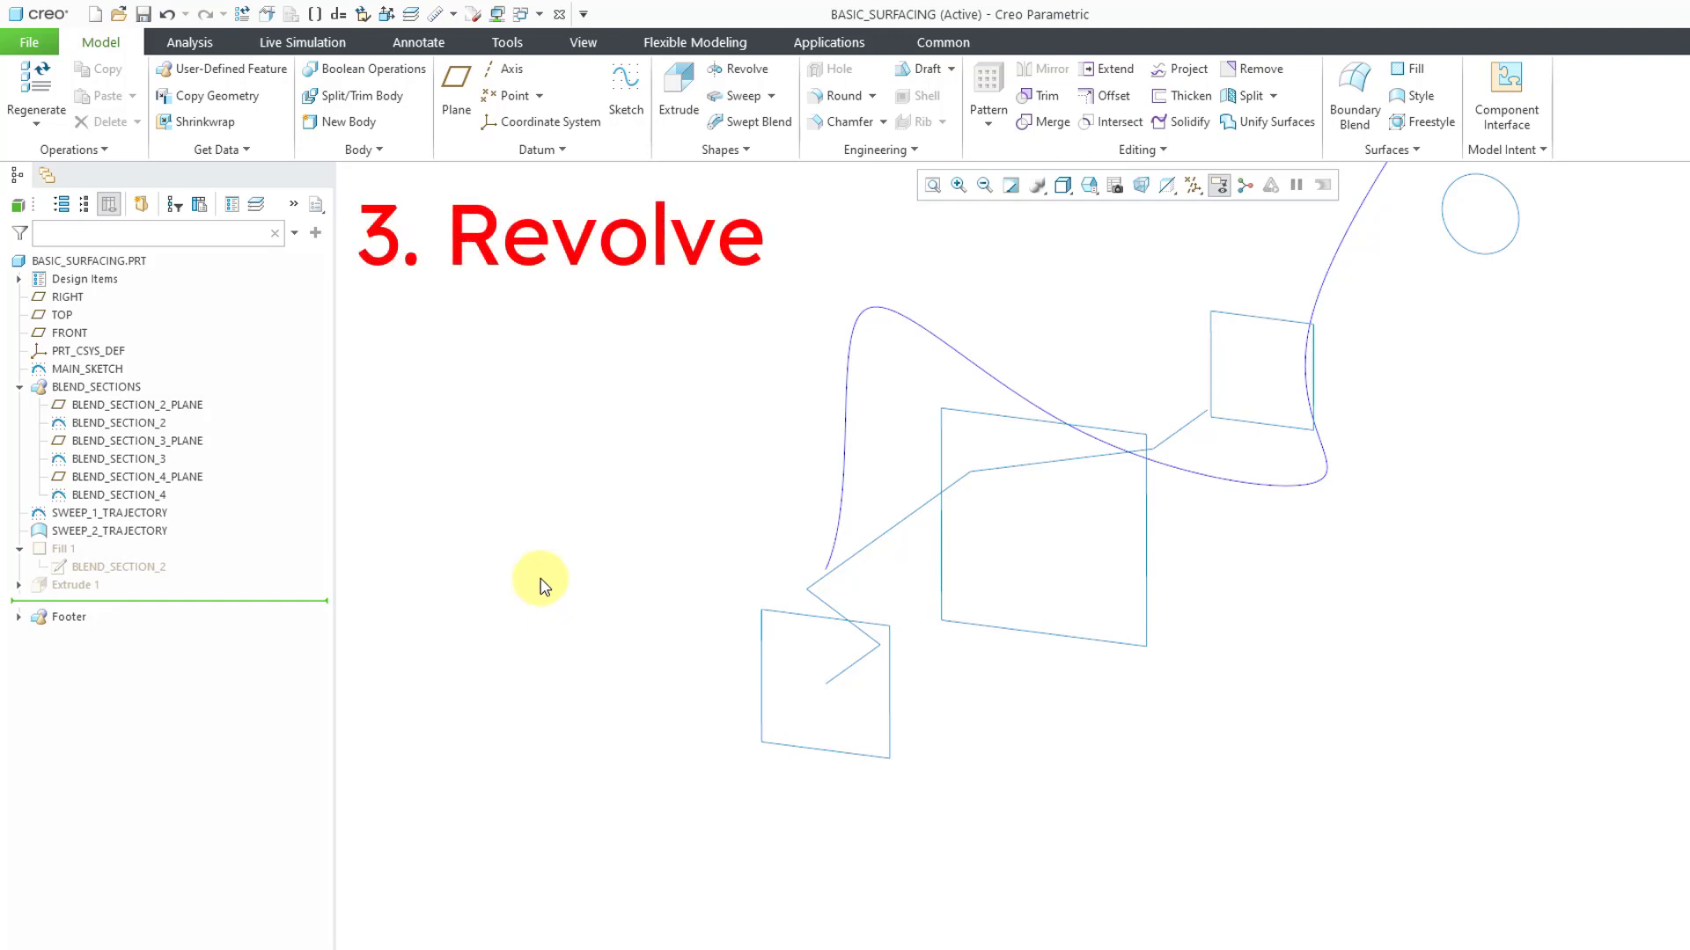
Start a Revolve of MAIN_SKETCH about its internal centerline and set its type to surface
click(755, 653)
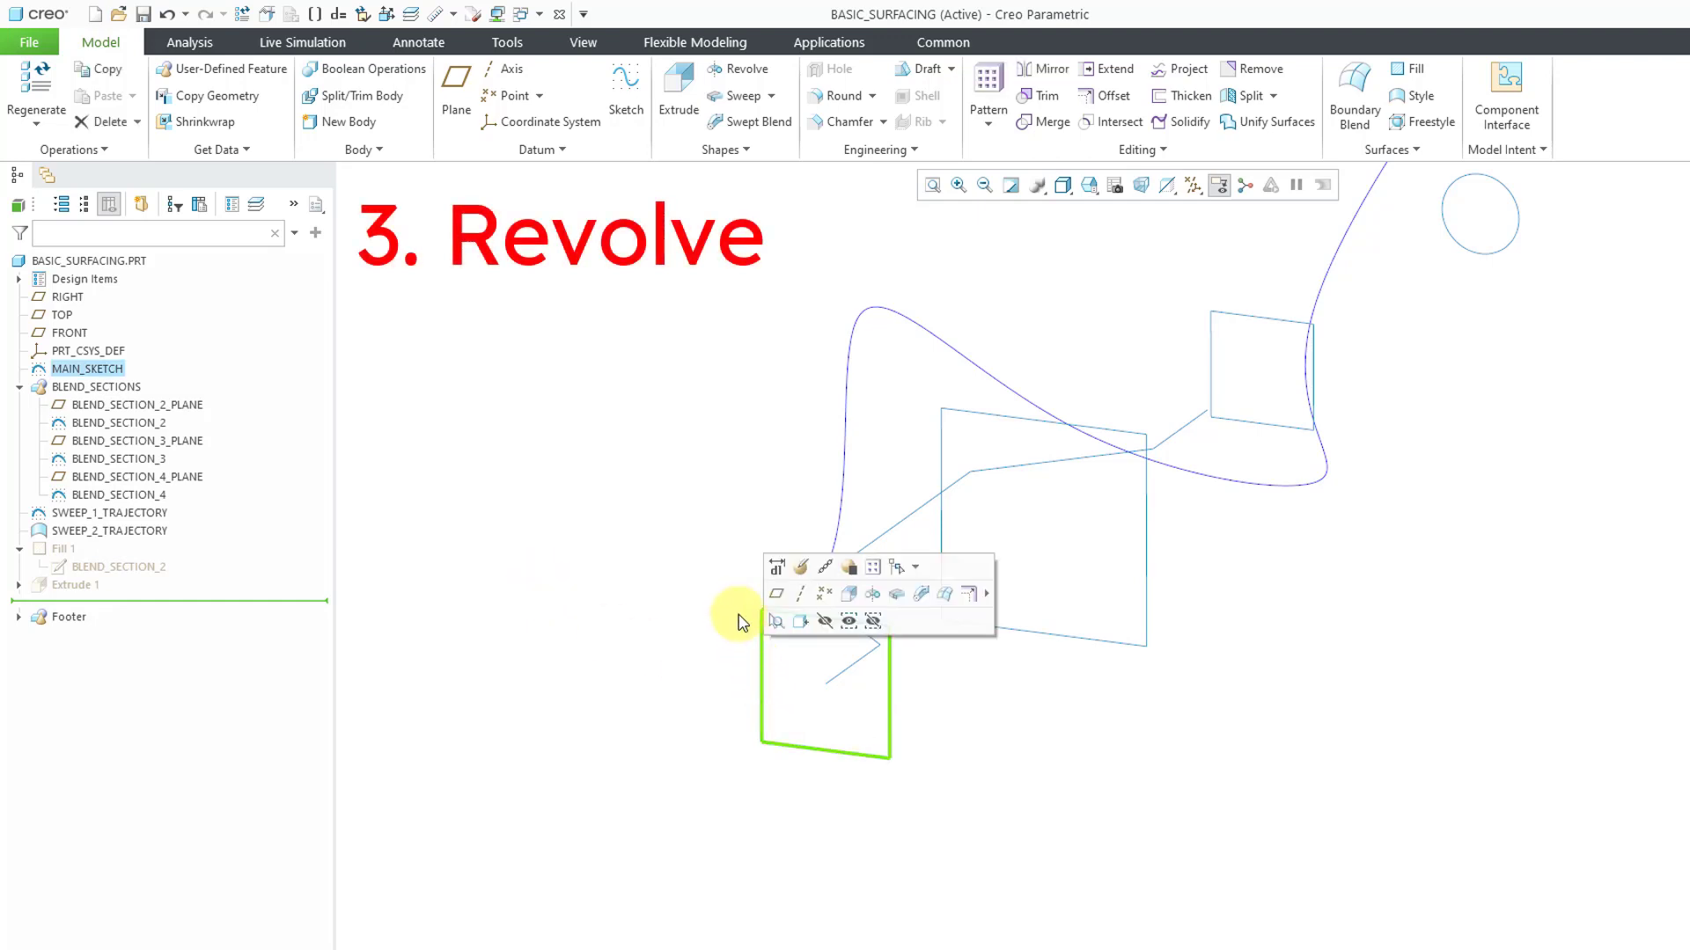
click(876, 598)
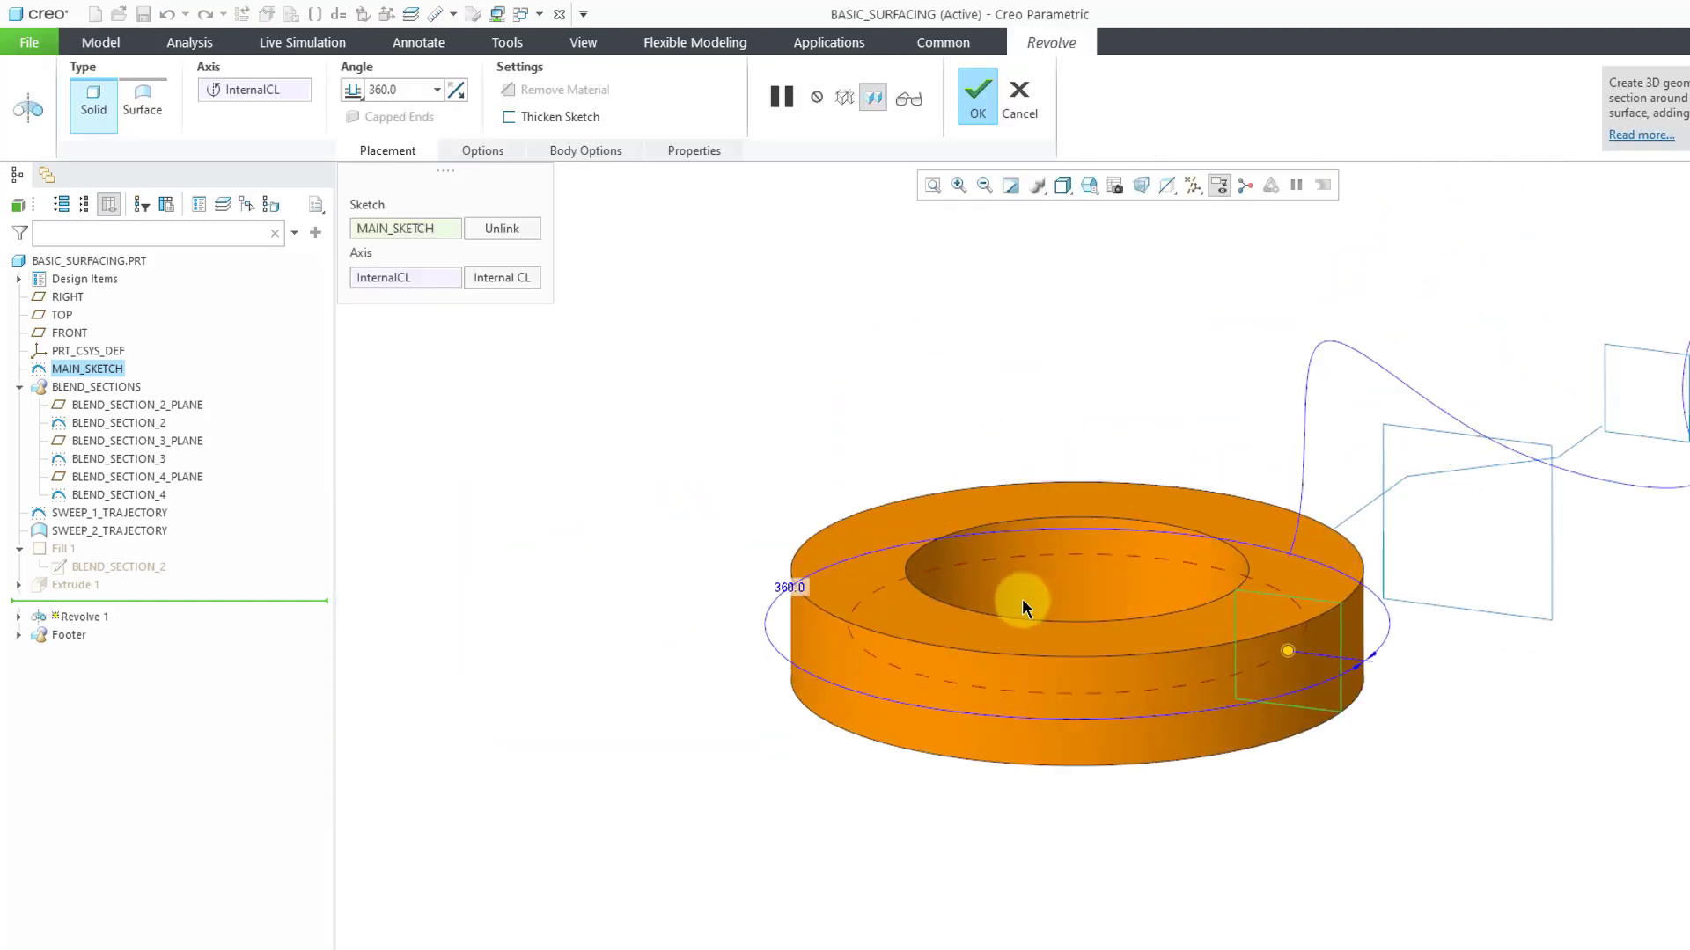
scroll(1023, 600, down, 2)
scroll(1113, 594, down, 2)
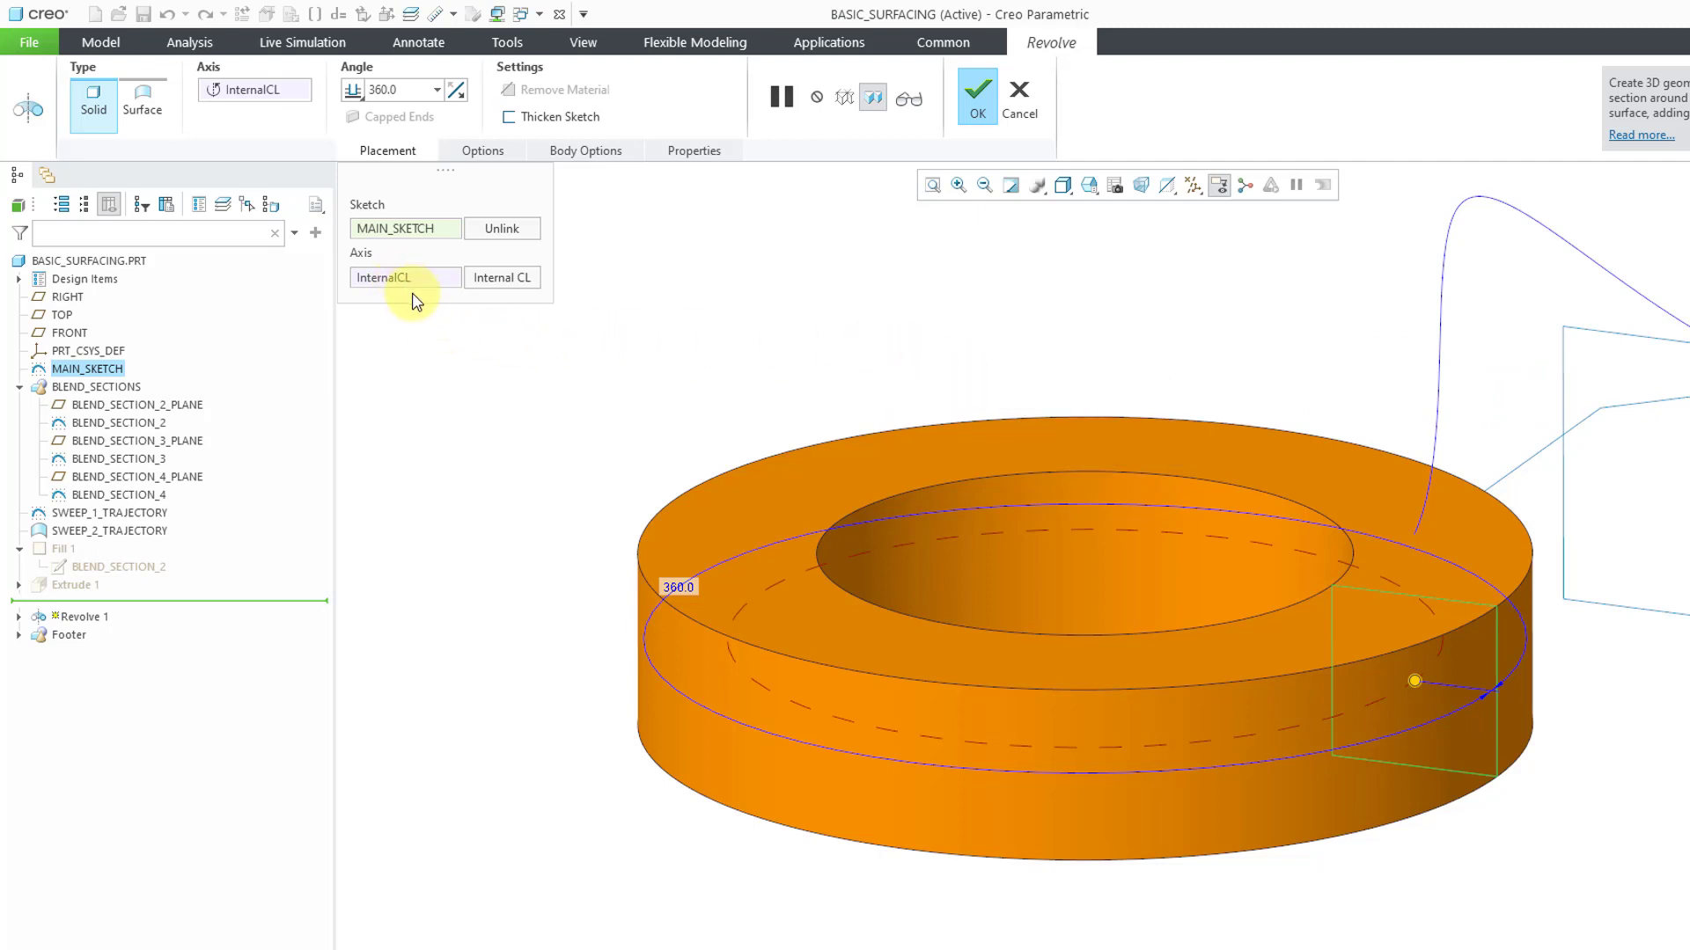
right_click(789, 341)
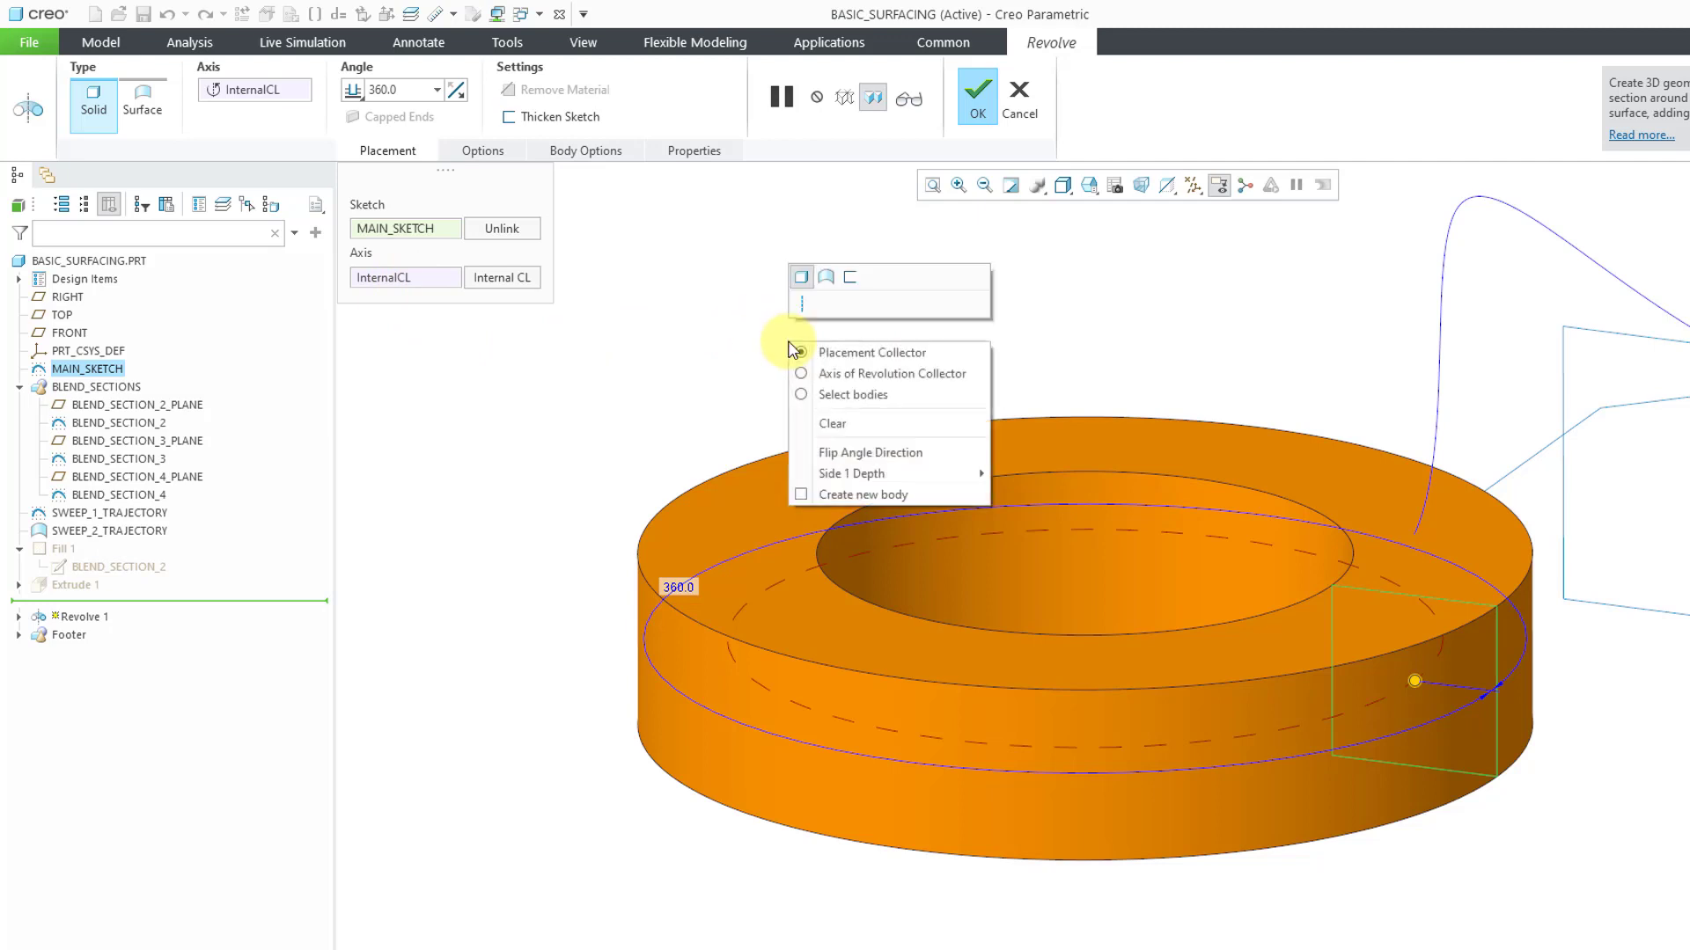
click(826, 278)
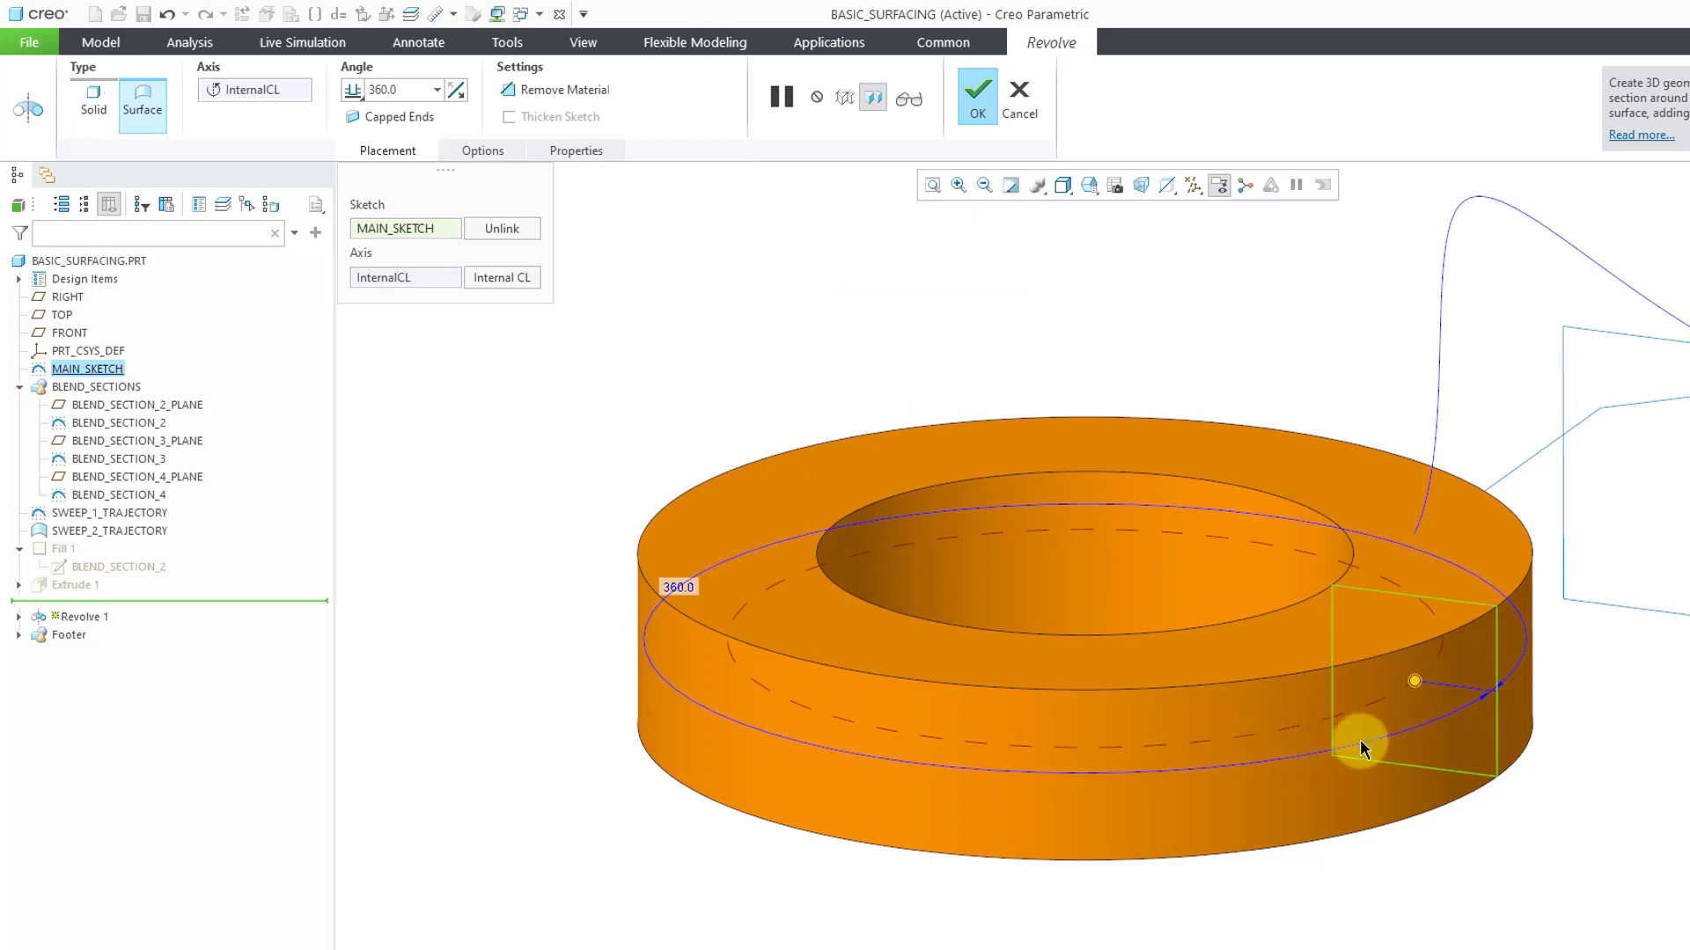
Set the revolve angle to 238 degrees and complete the surface with capped ends
drag(1416, 683, 754, 709)
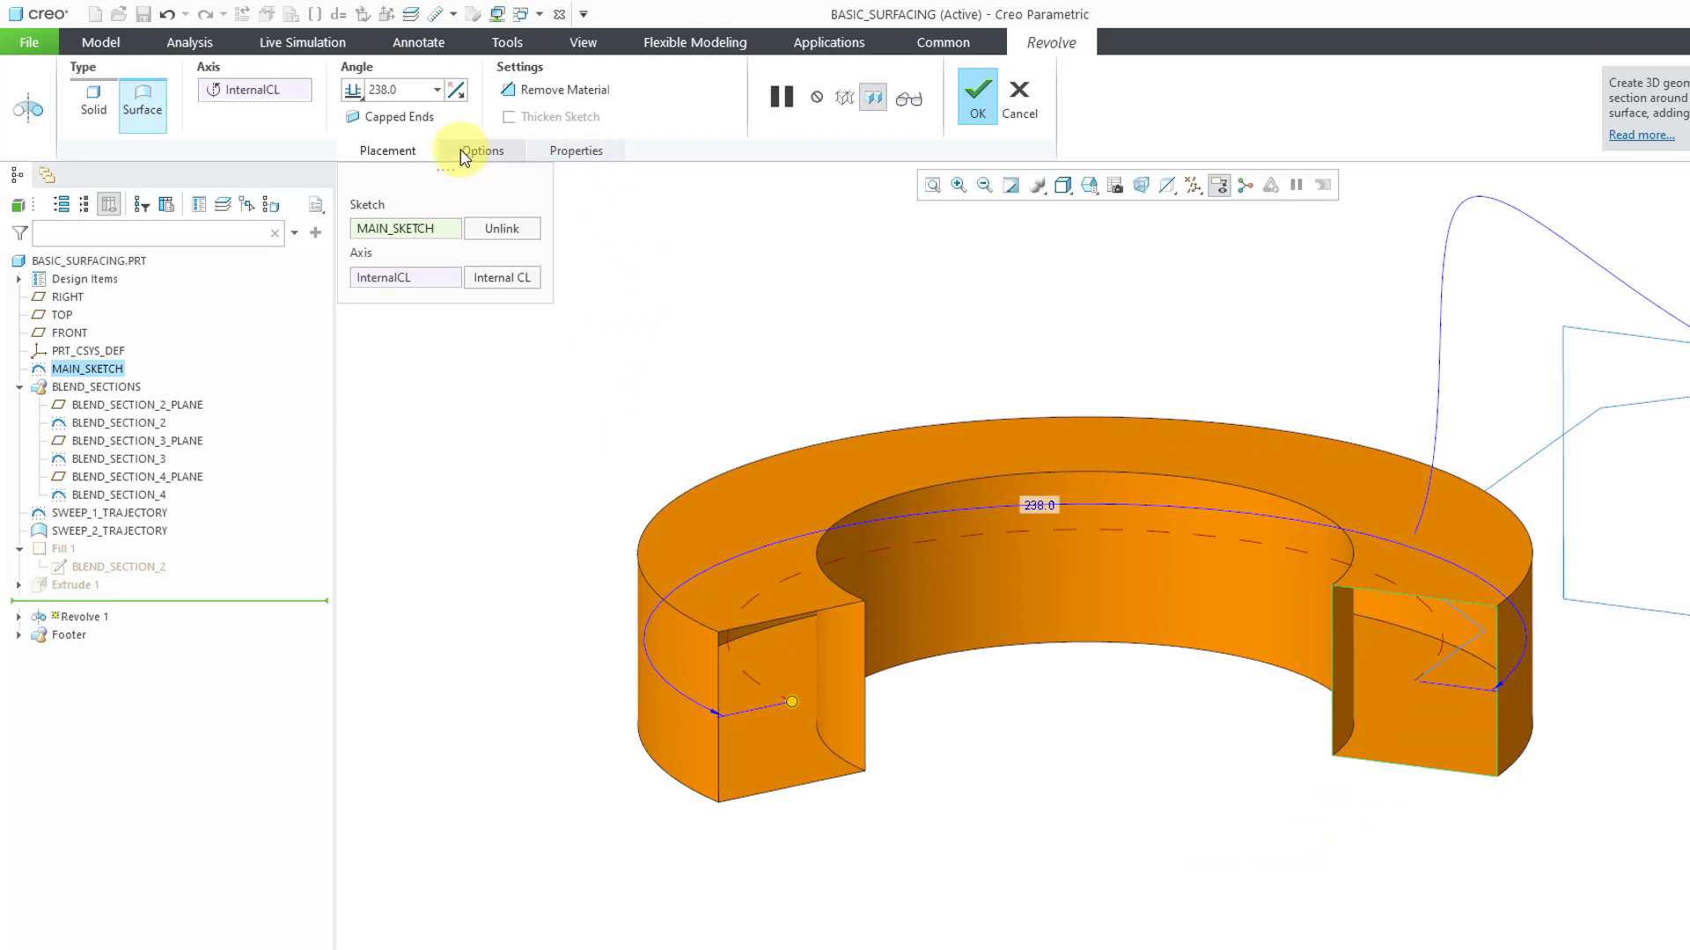
click(483, 150)
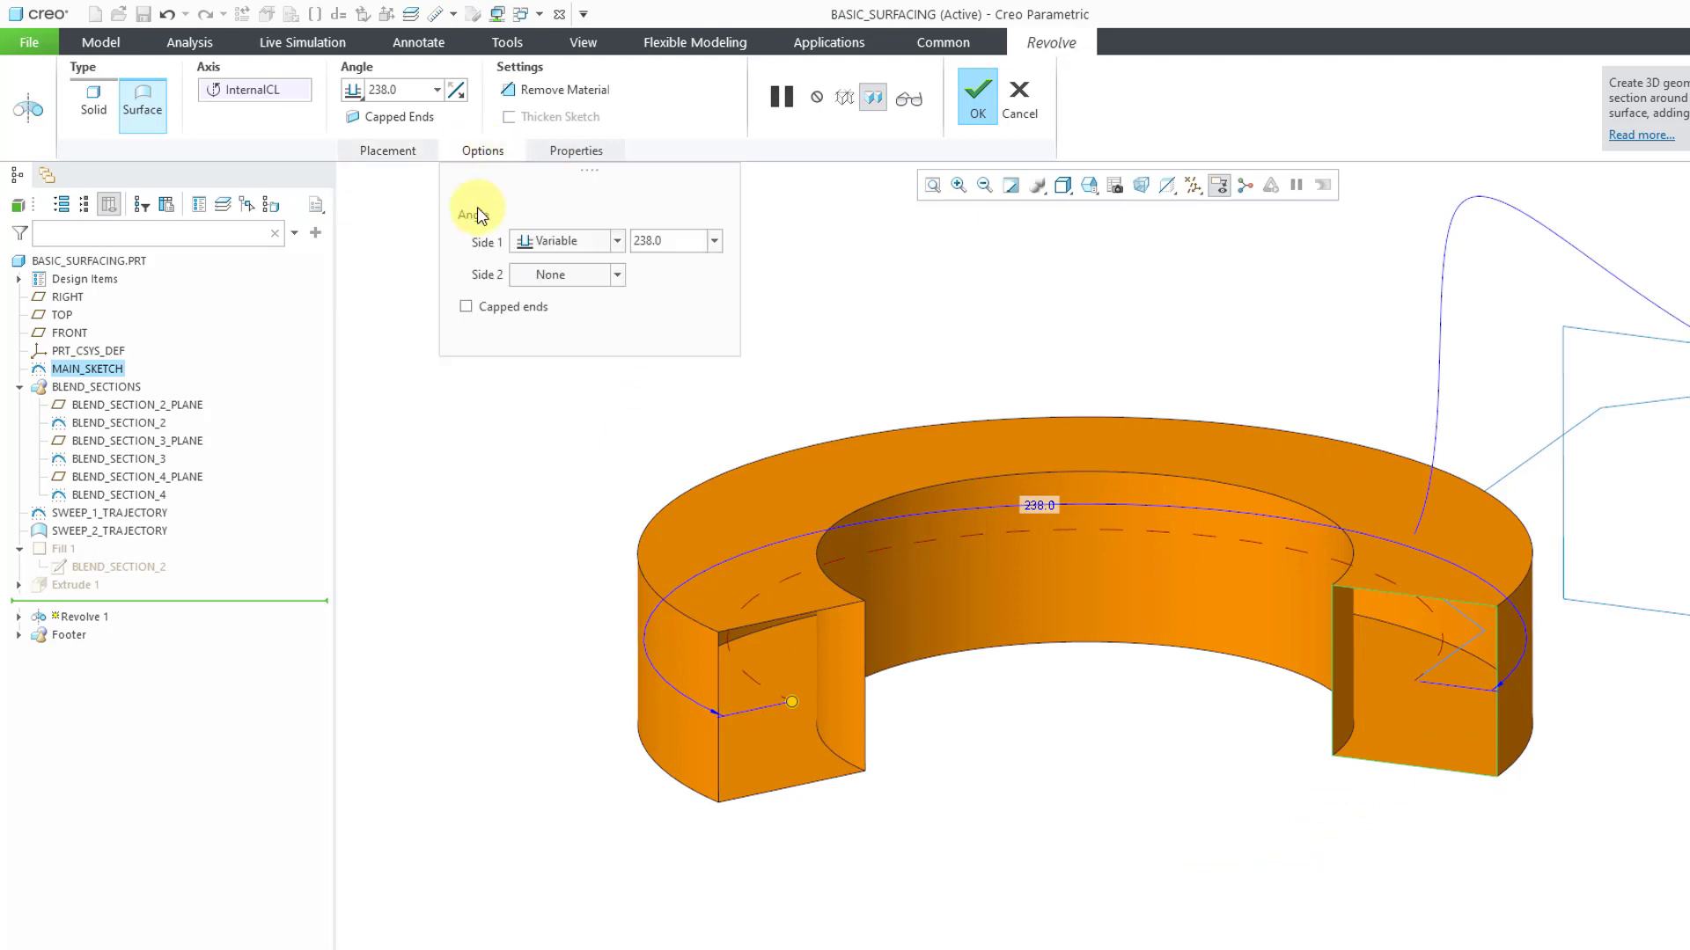
click(467, 307)
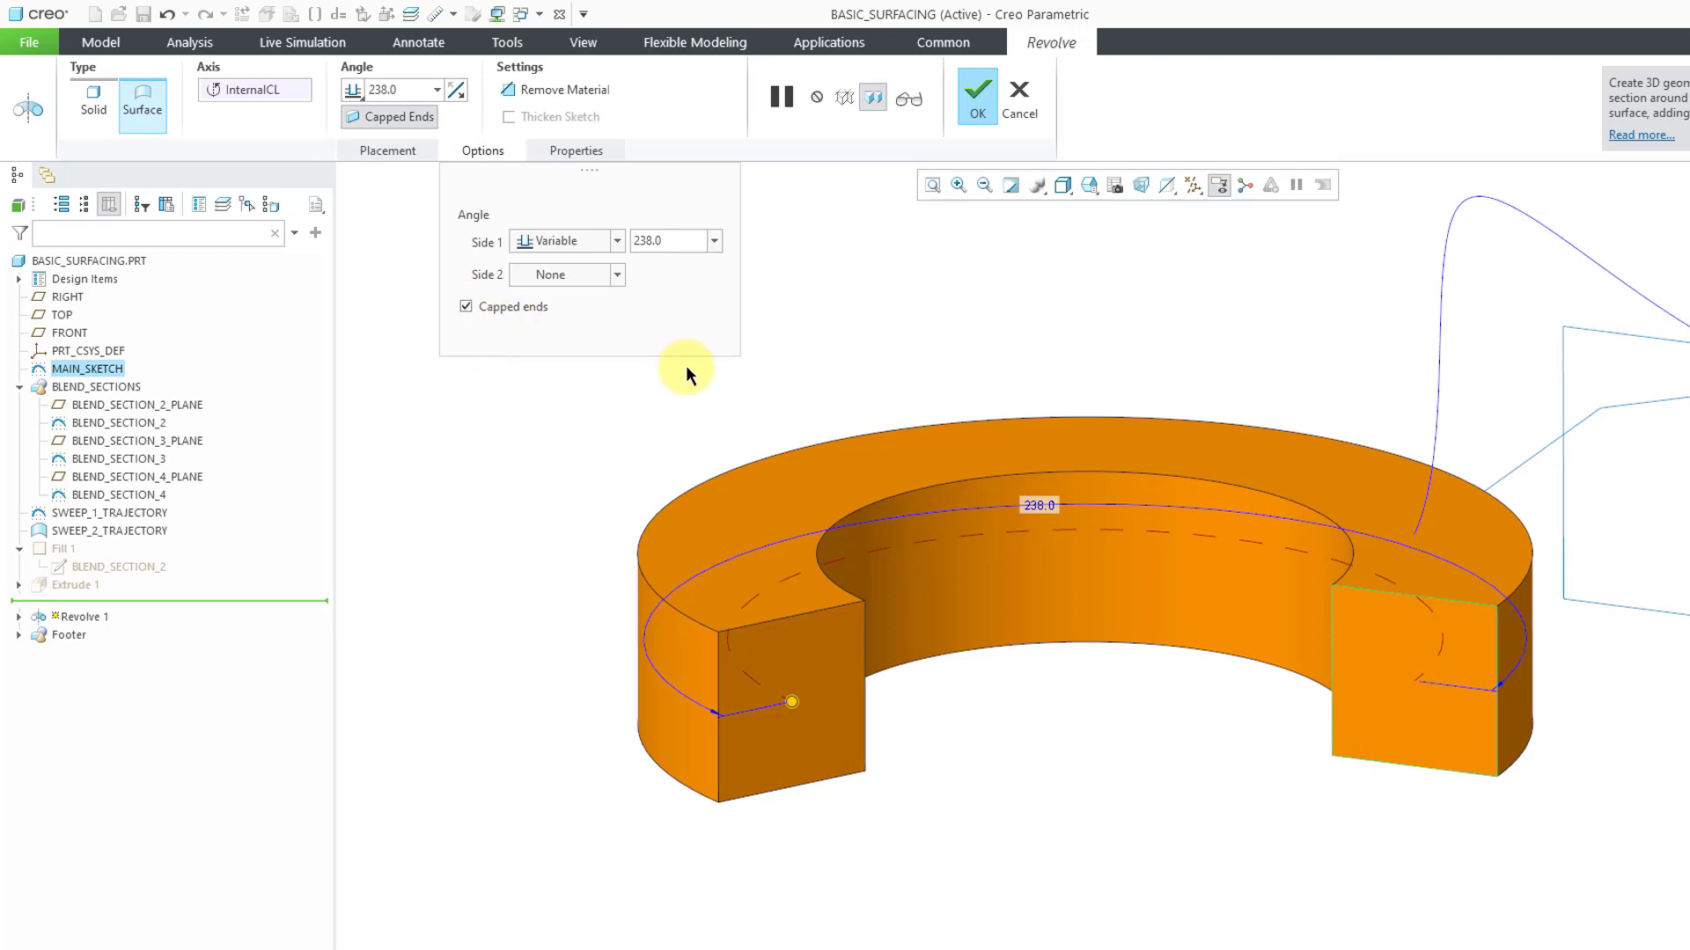
click(978, 97)
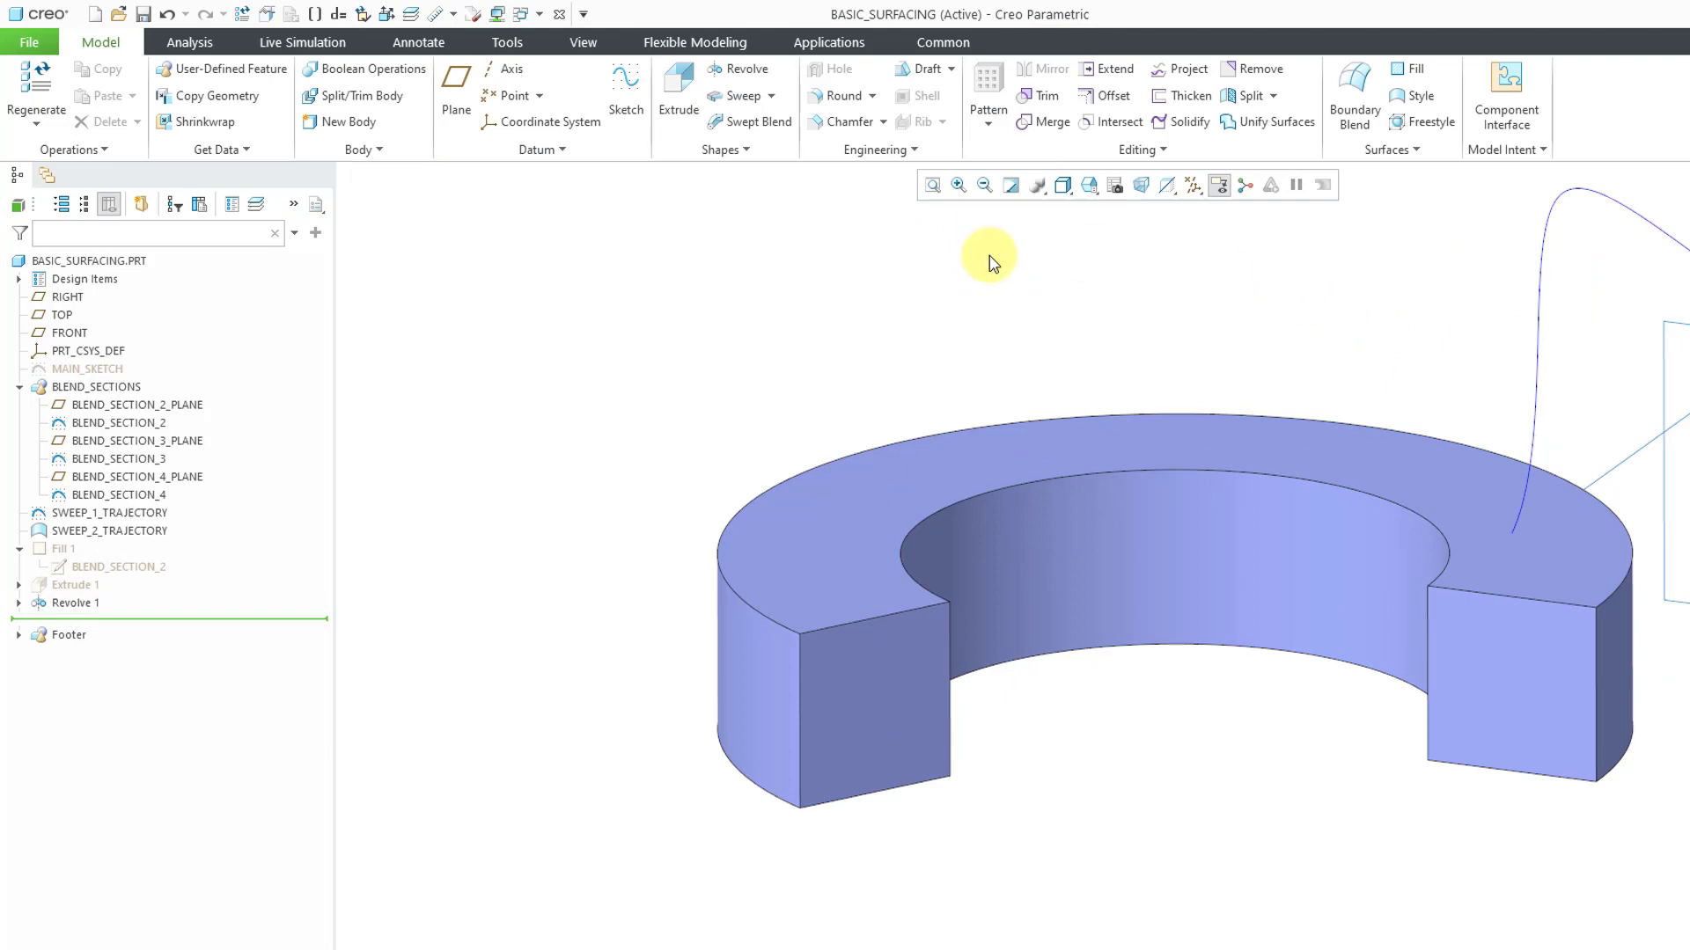
Hide the Revolve 1 surface and show the MAIN_SKETCH square again
click(81, 605)
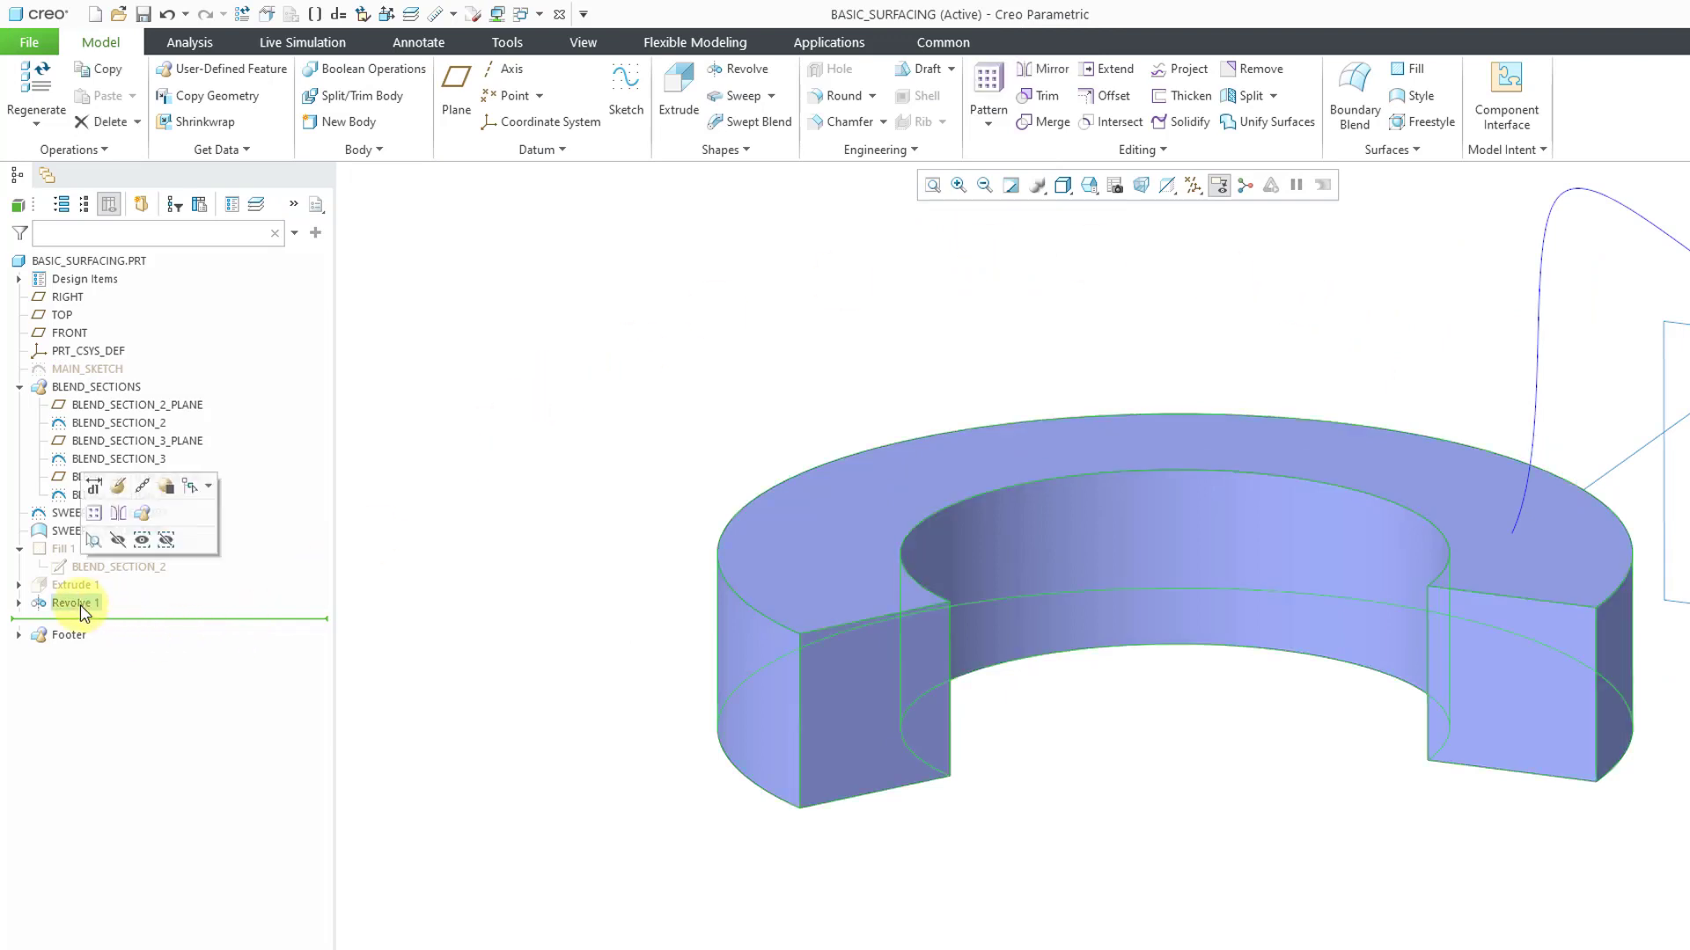
click(117, 556)
click(92, 369)
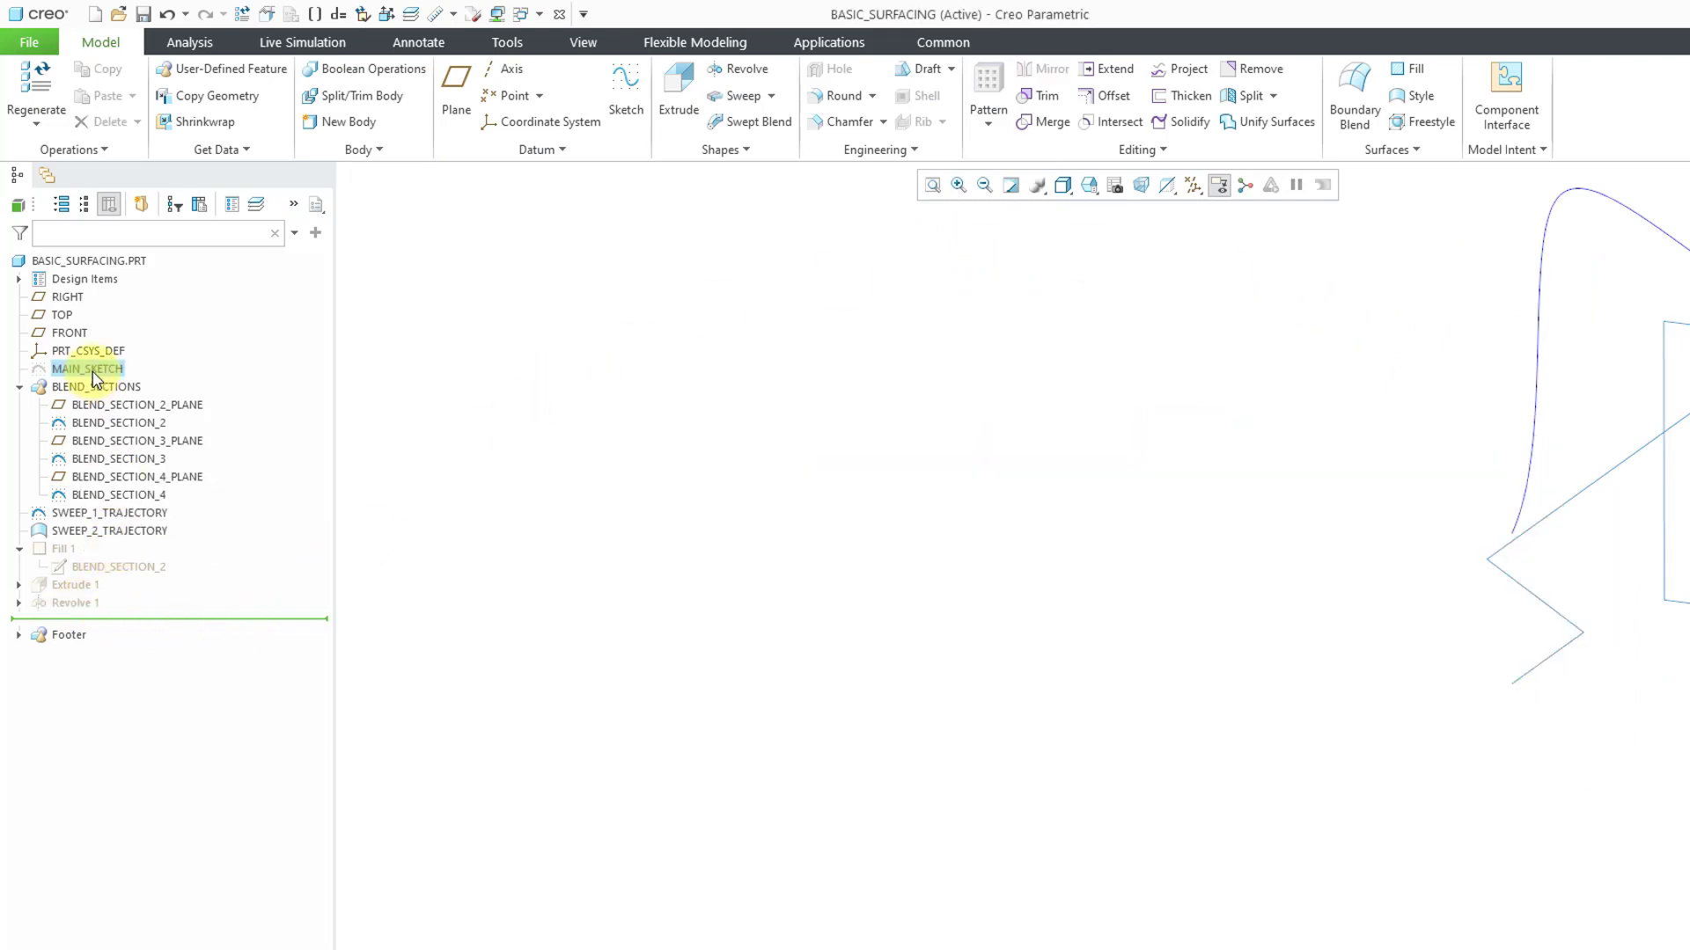
click(130, 307)
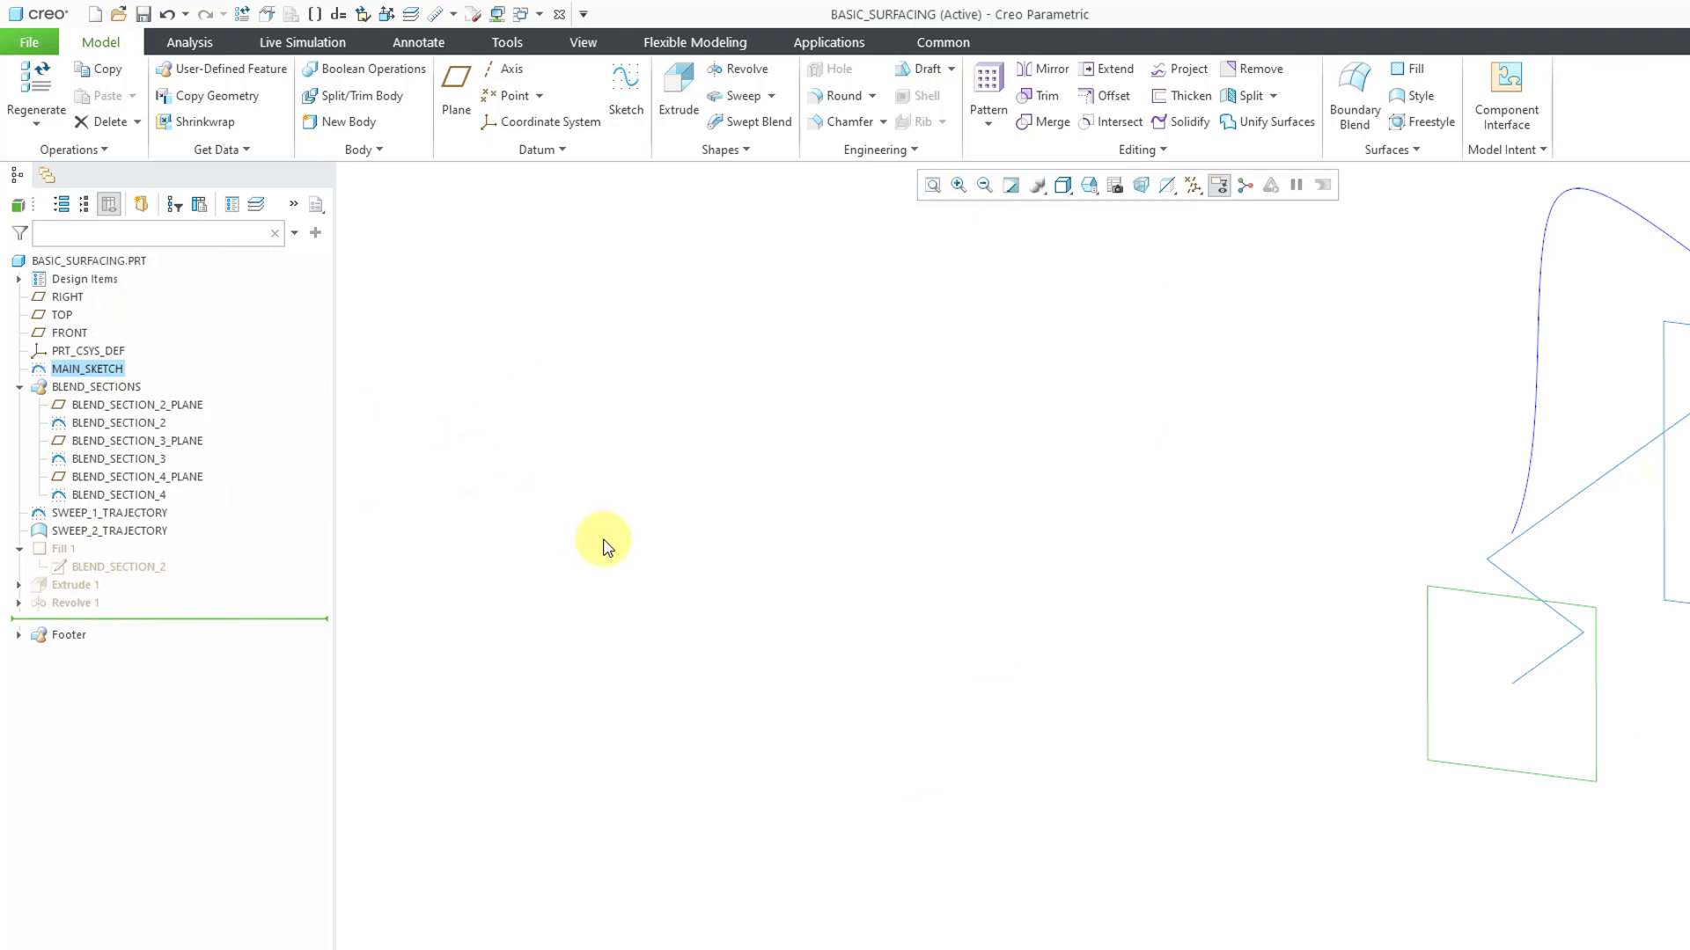
Start a Blend using selected sections and choose the MAIN_SKETCH square as Section 1
scroll(437, 573, down, 3)
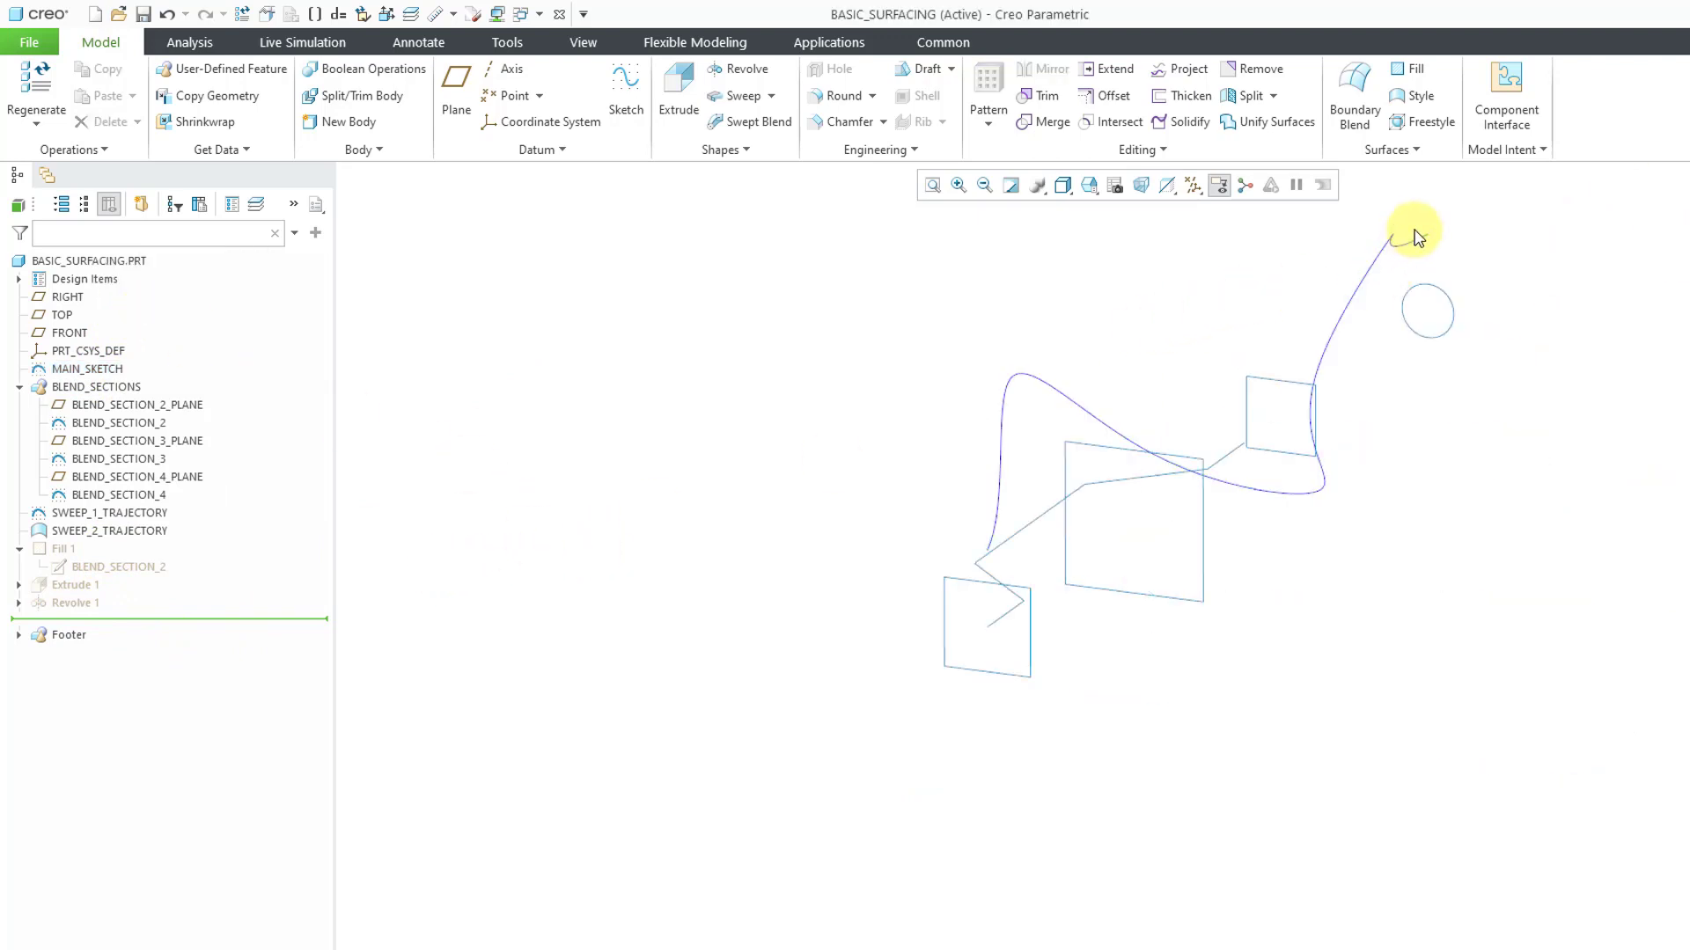
scroll(1414, 232, up, 2)
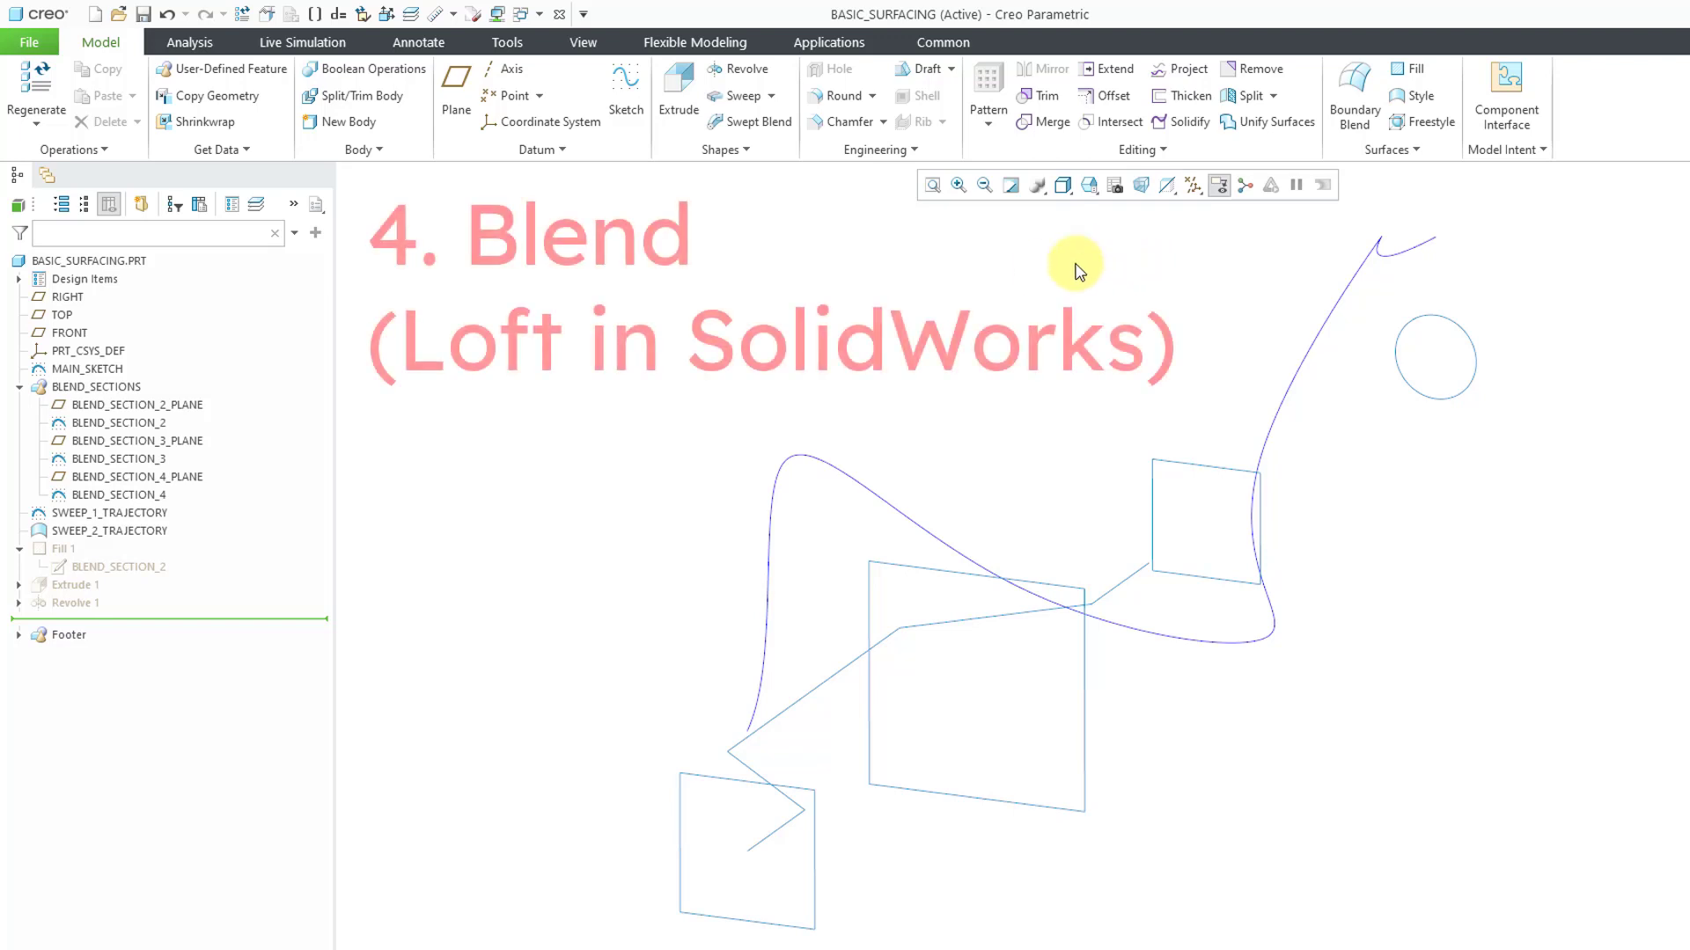
click(739, 153)
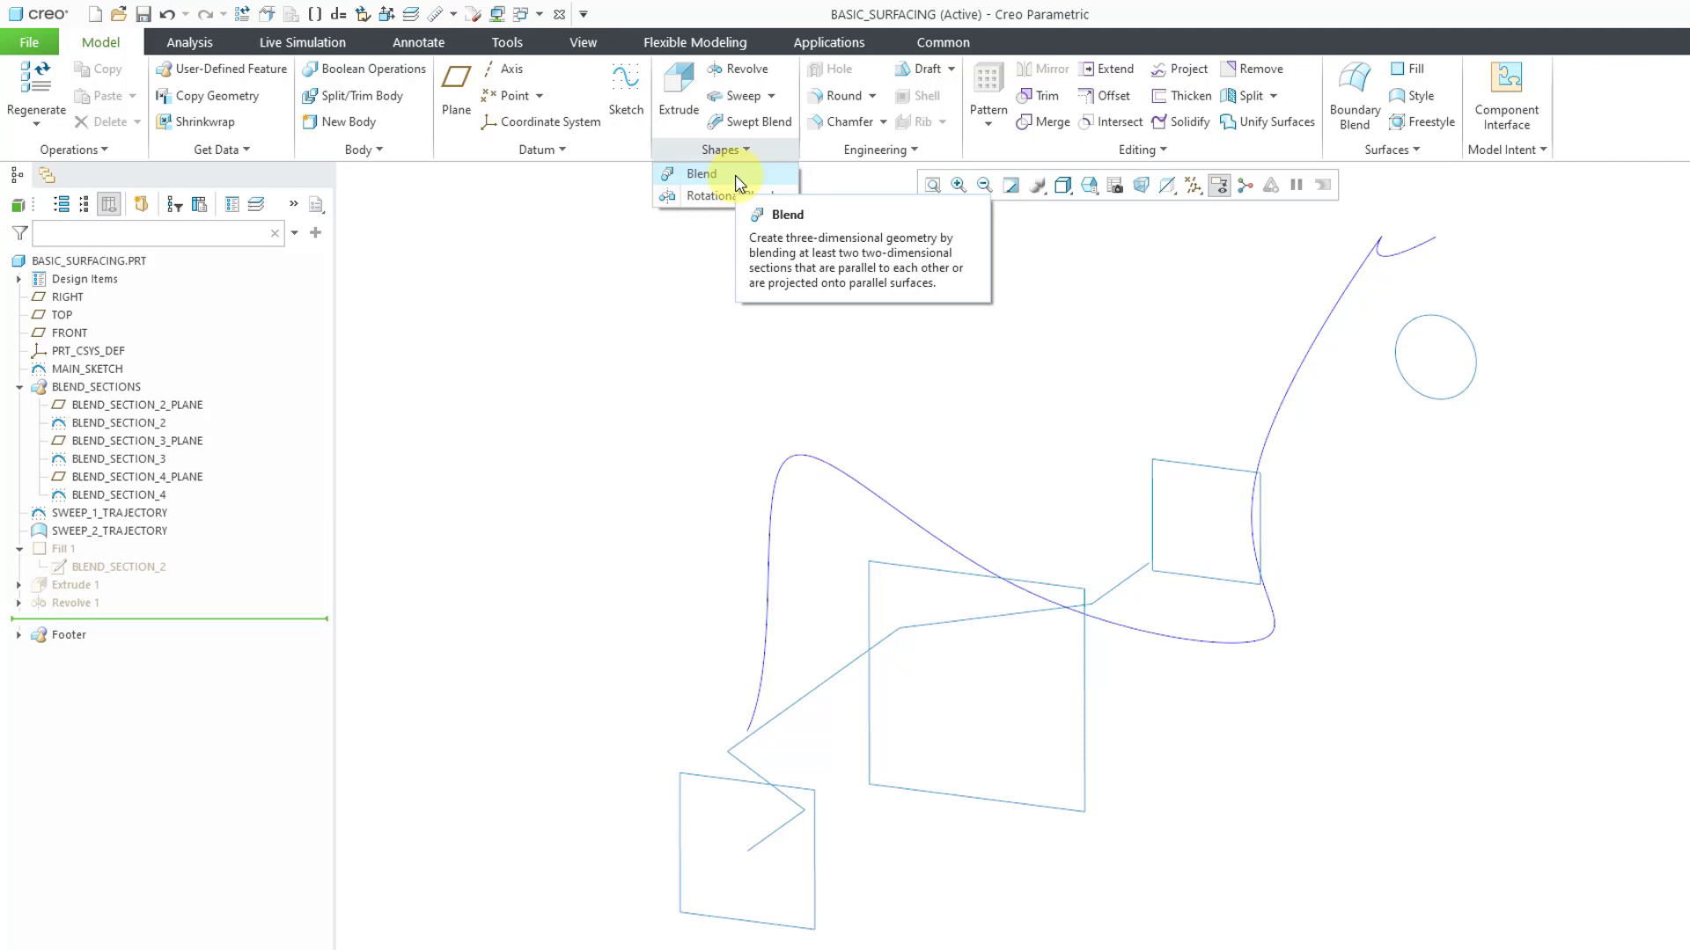
click(702, 180)
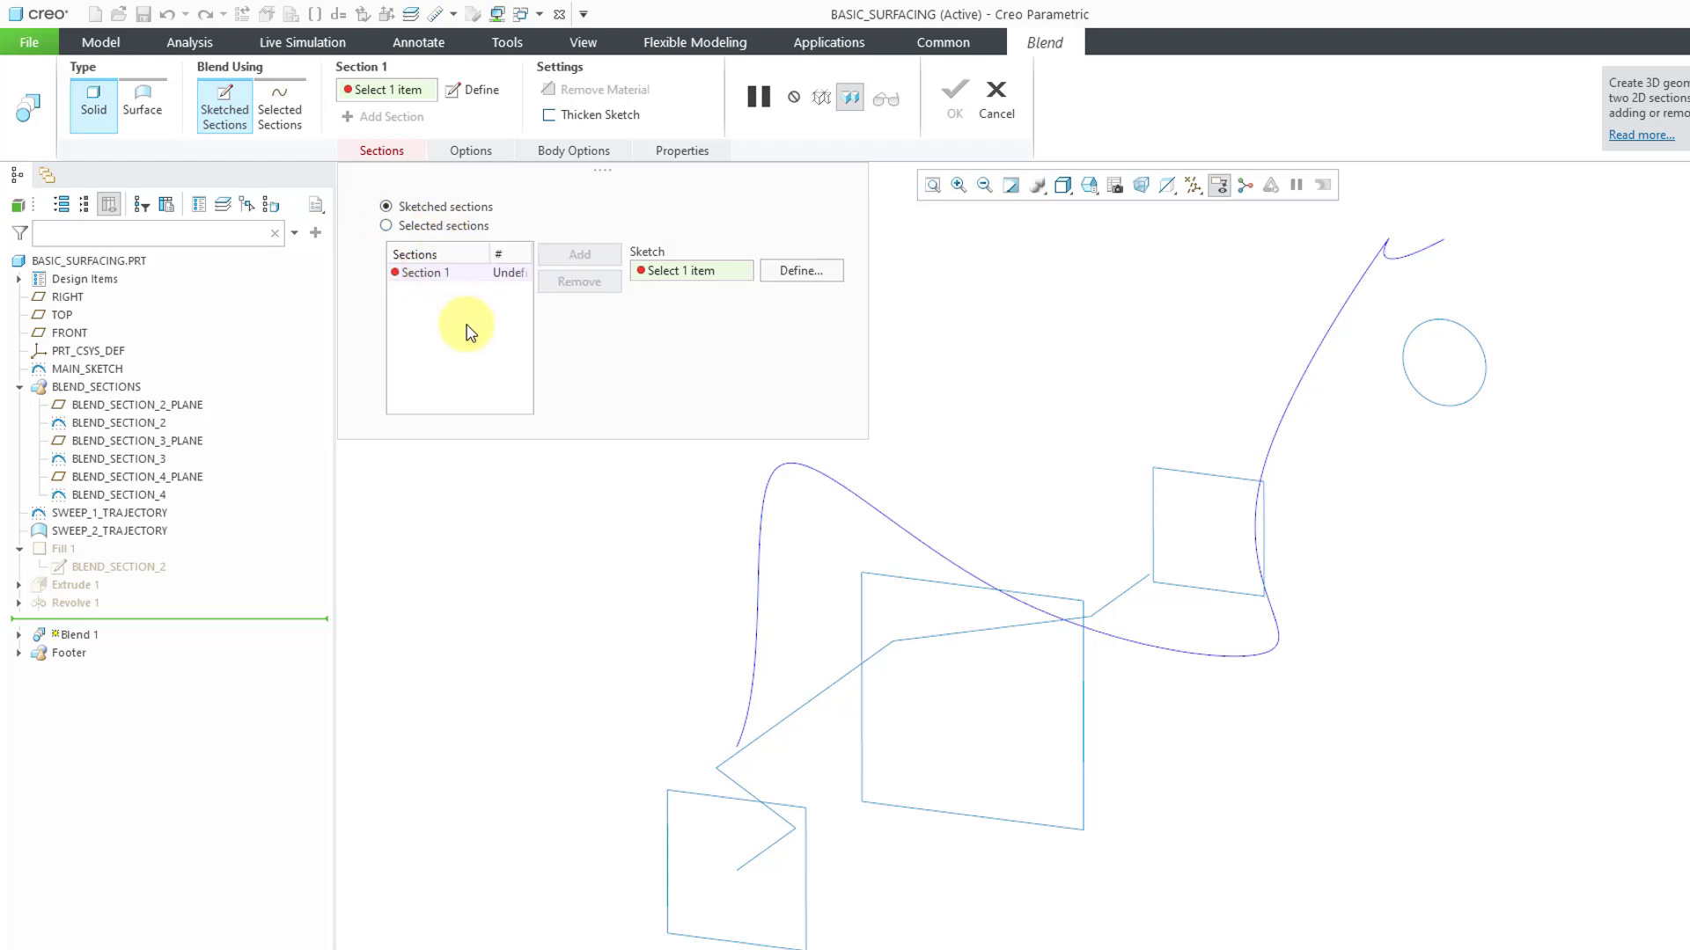
click(386, 226)
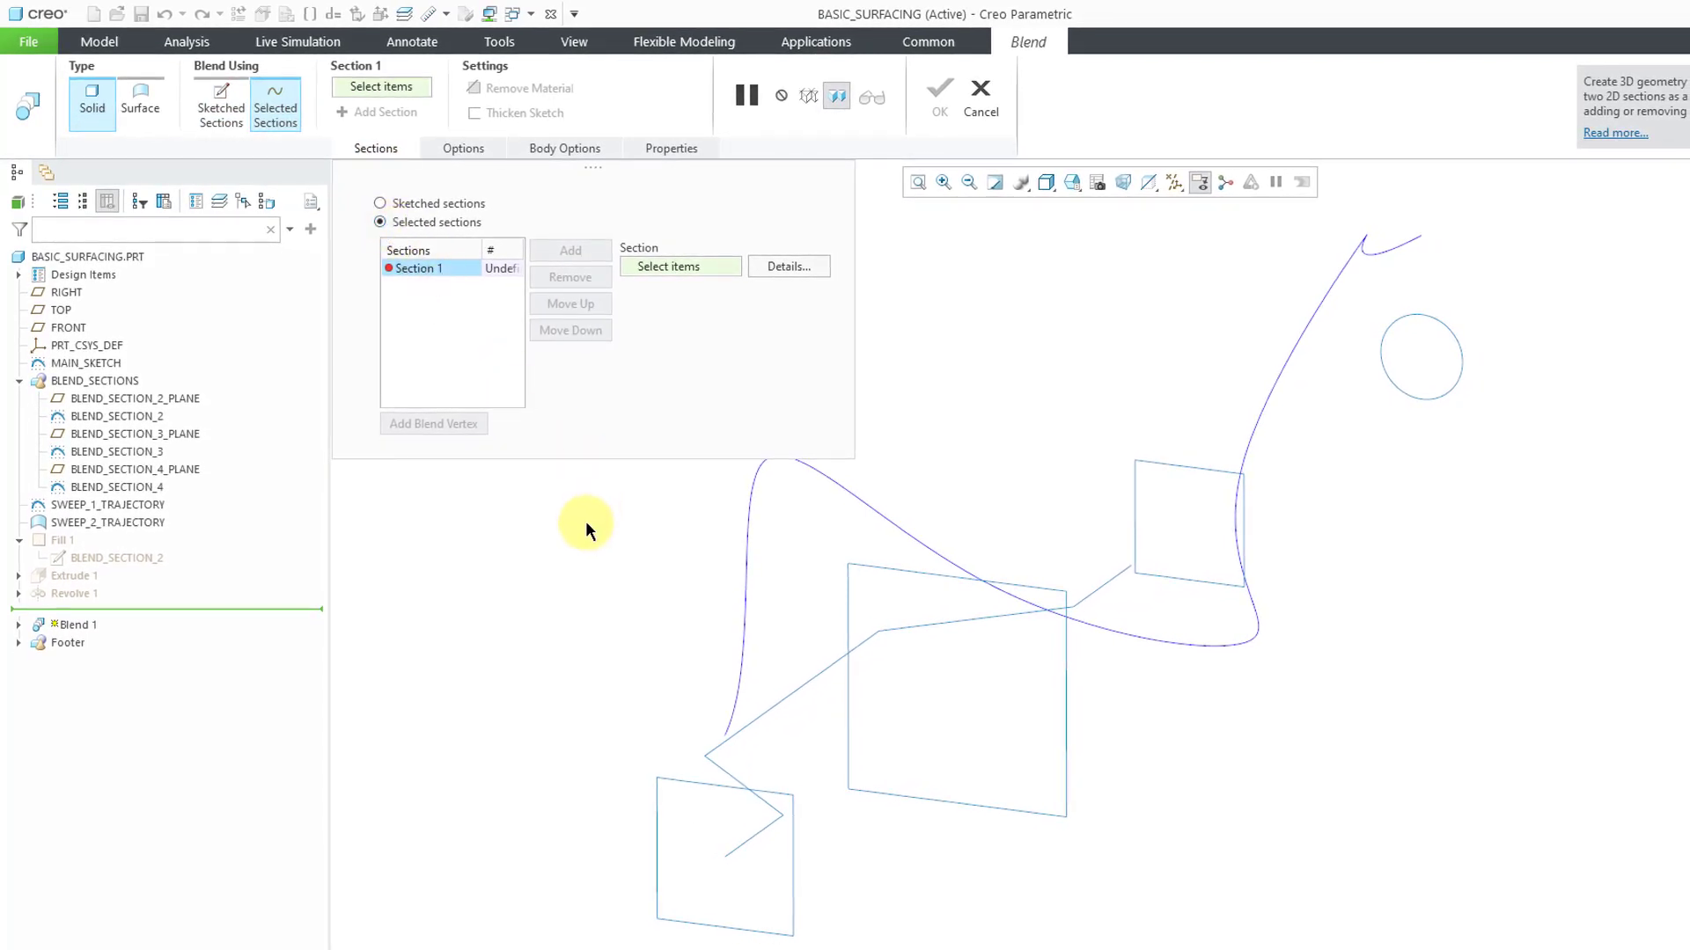
click(678, 774)
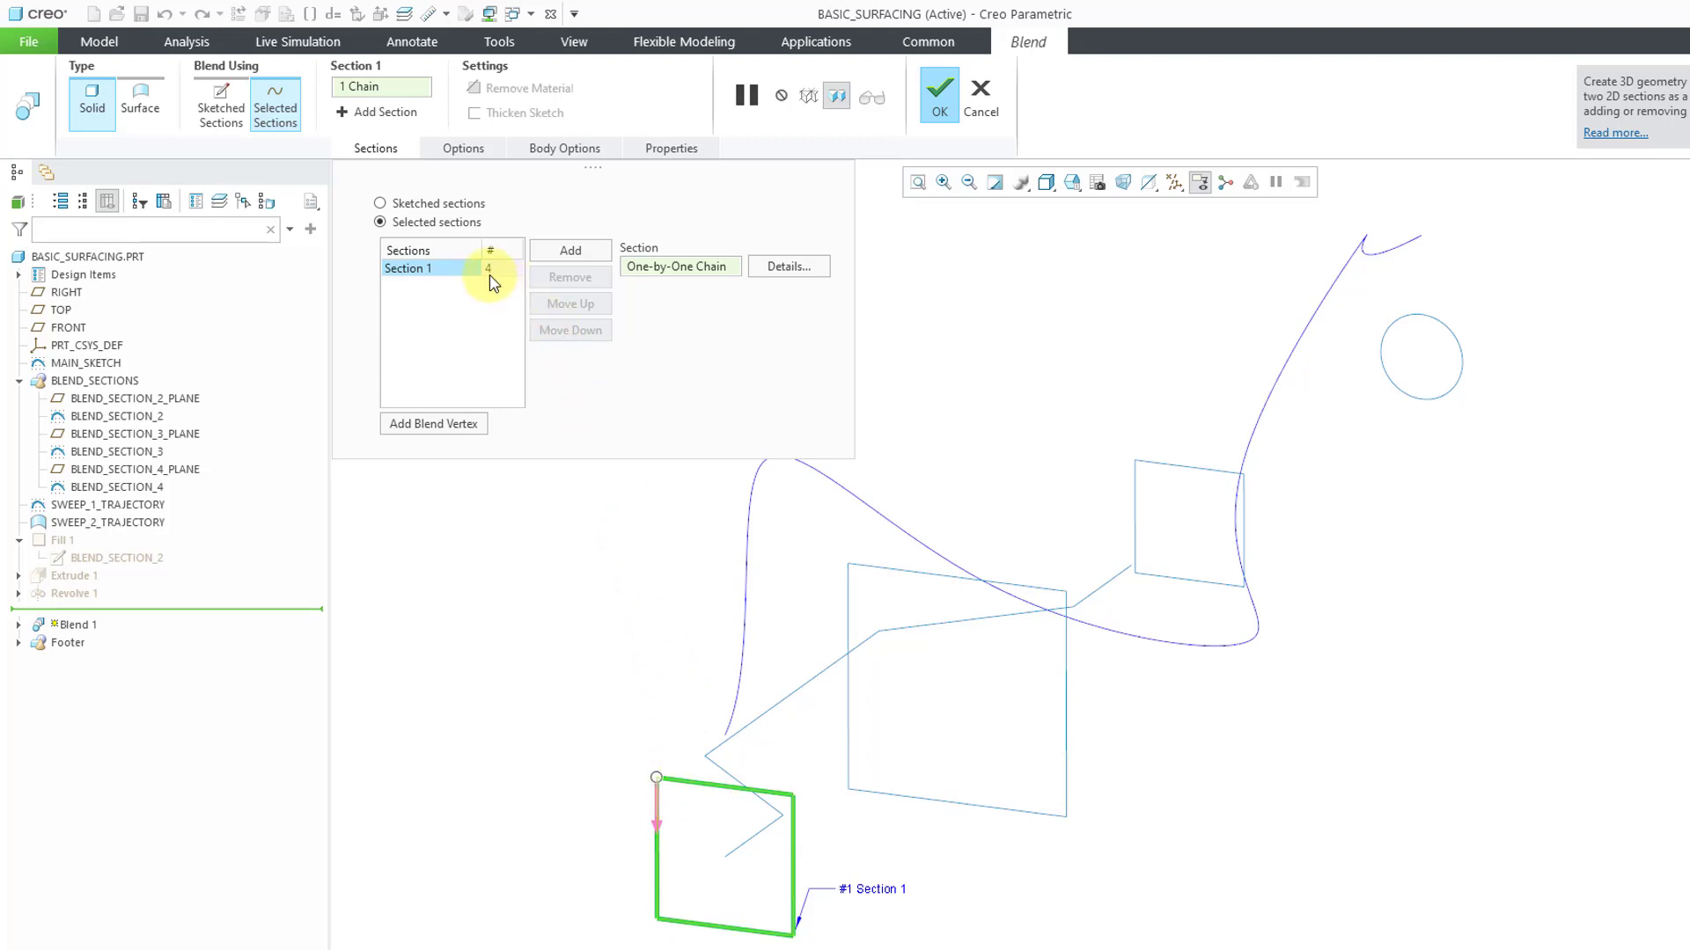
Add the BLEND_SECTION_2 and BLEND_SECTION_3 squares to the blend as Section 2 and Section 3
click(570, 253)
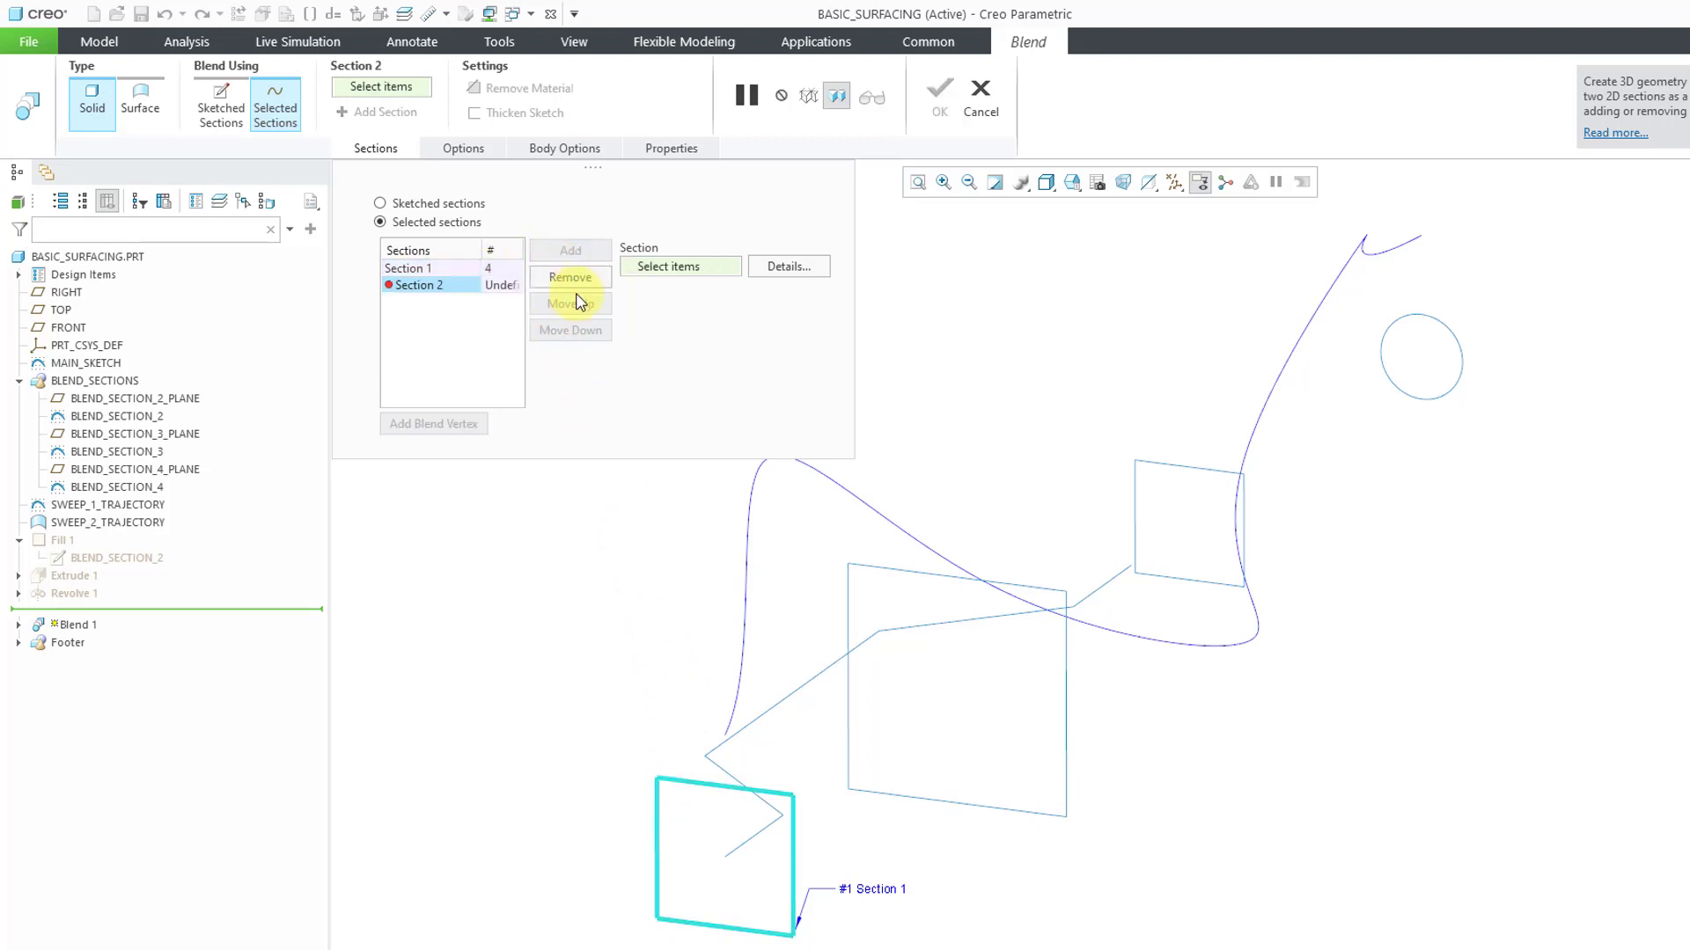
click(885, 567)
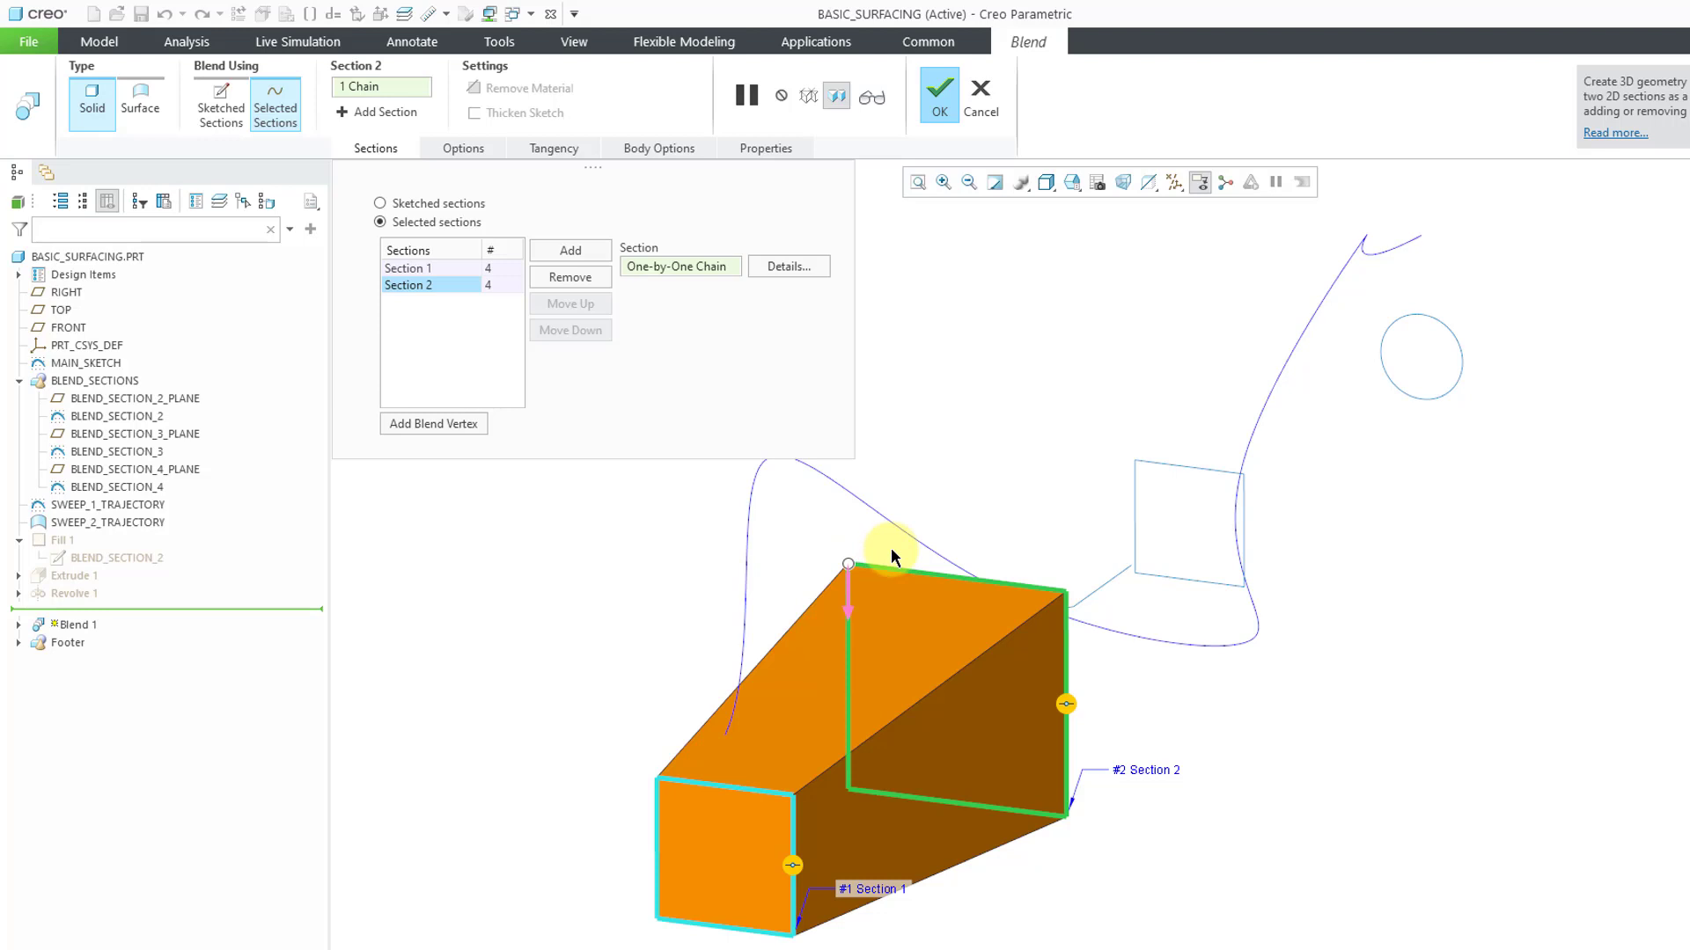
click(569, 252)
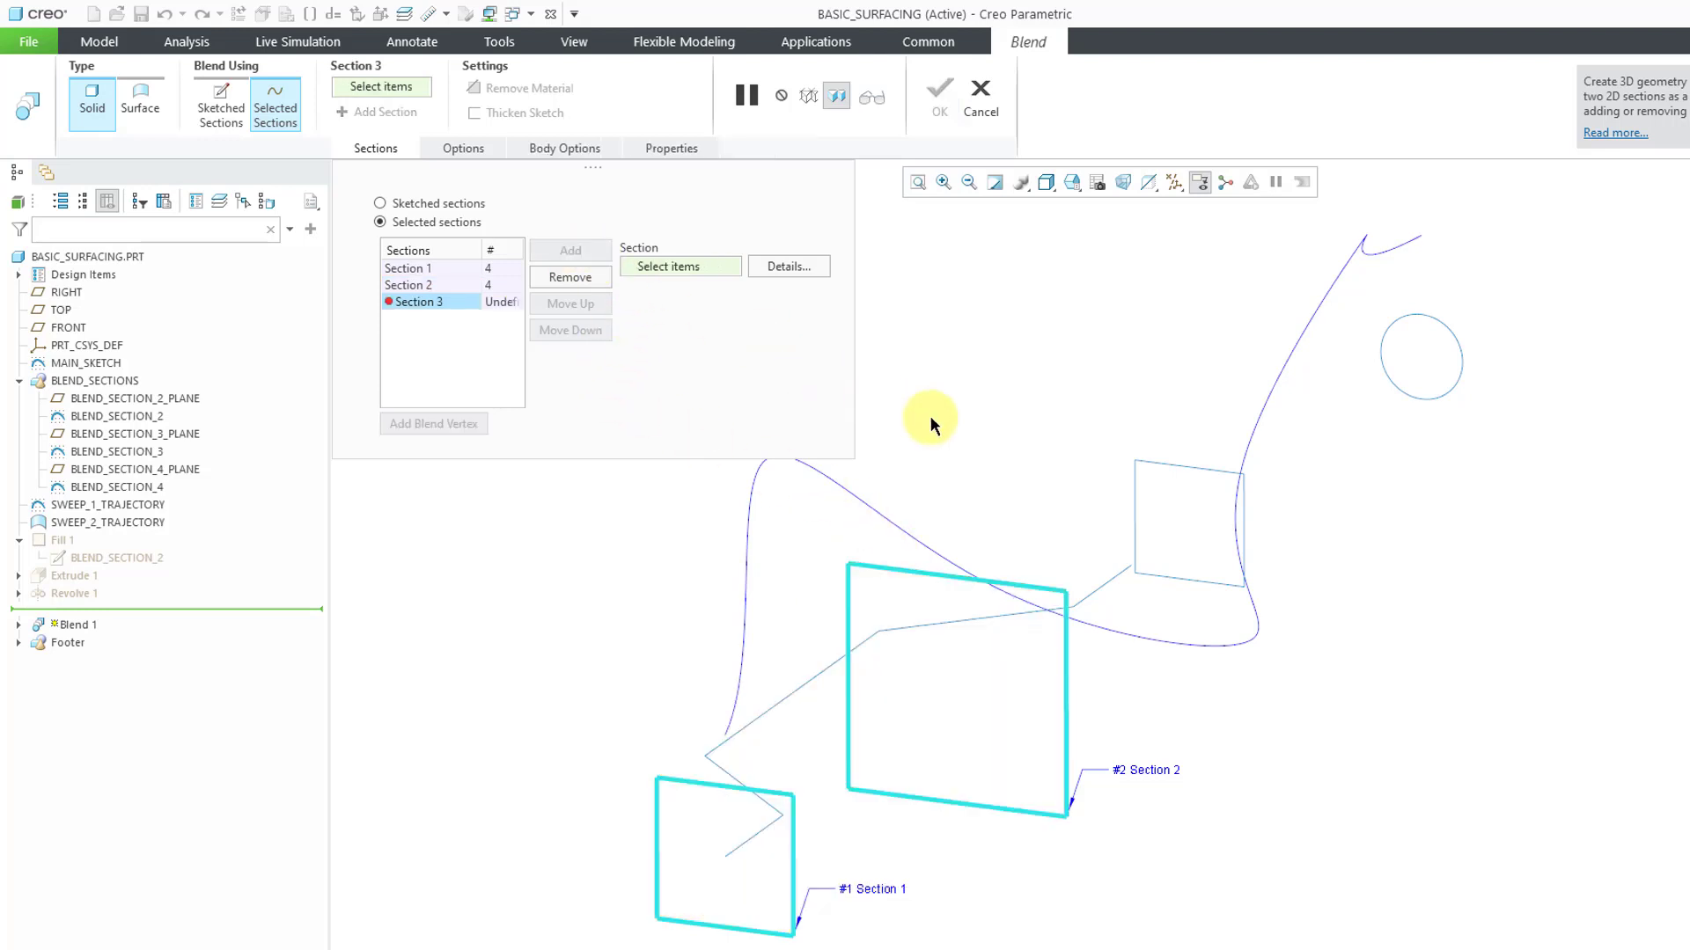
click(1171, 466)
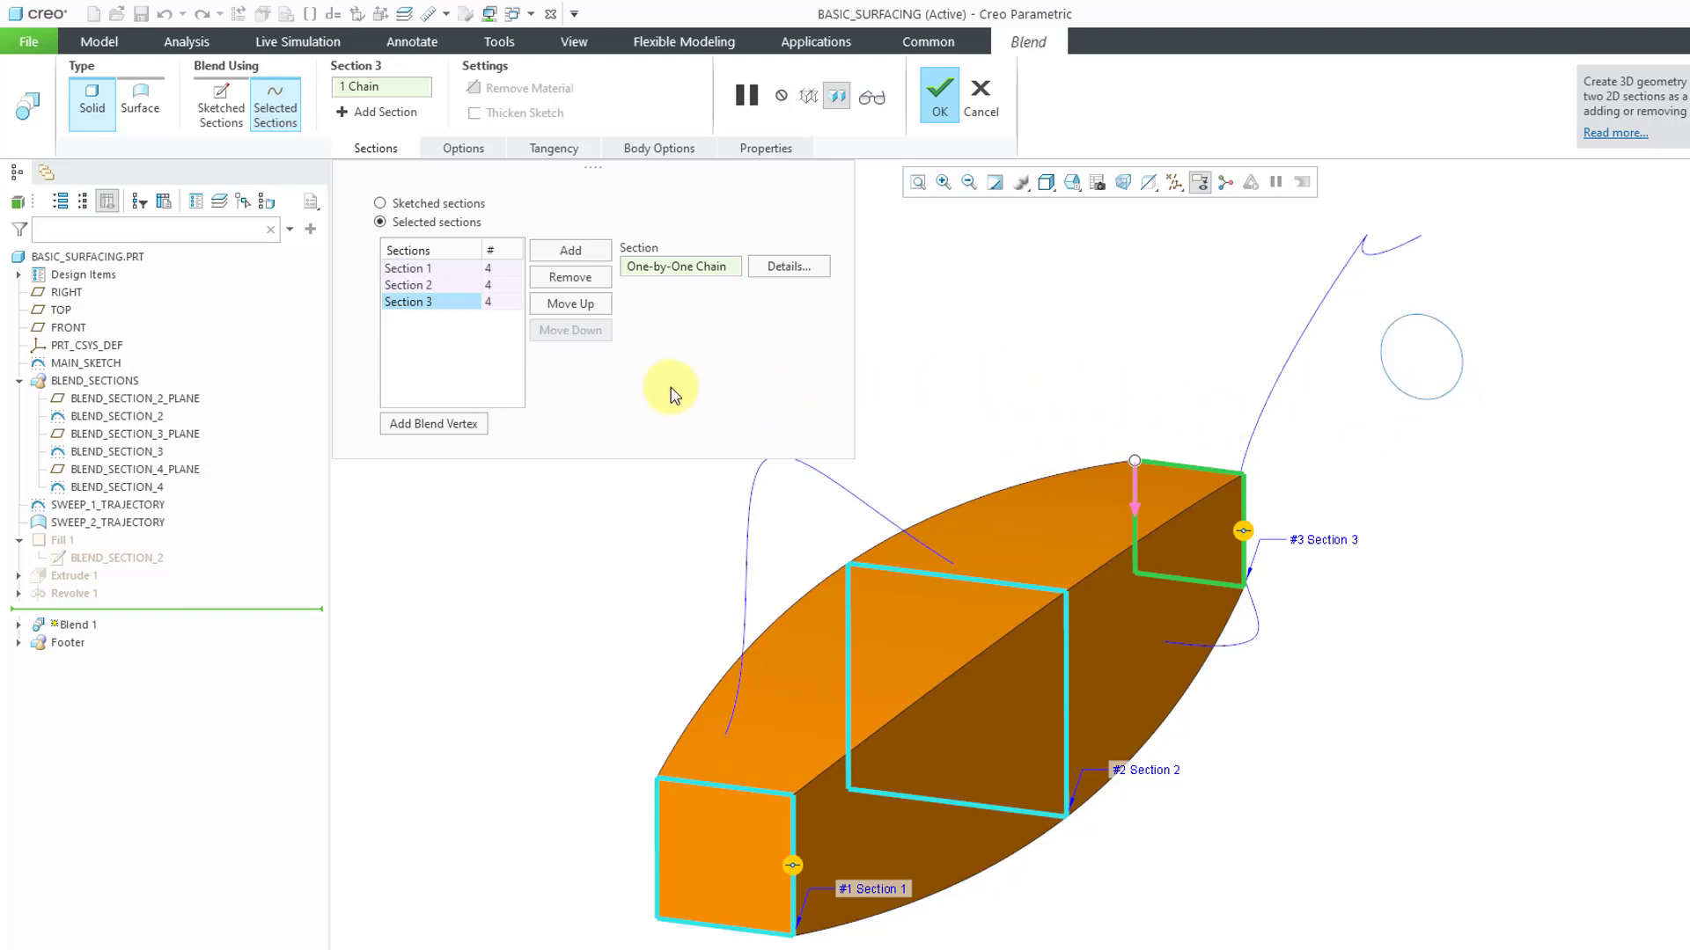
Switch the blended surfaces to Straight for comparison and return them to Smooth
click(481, 155)
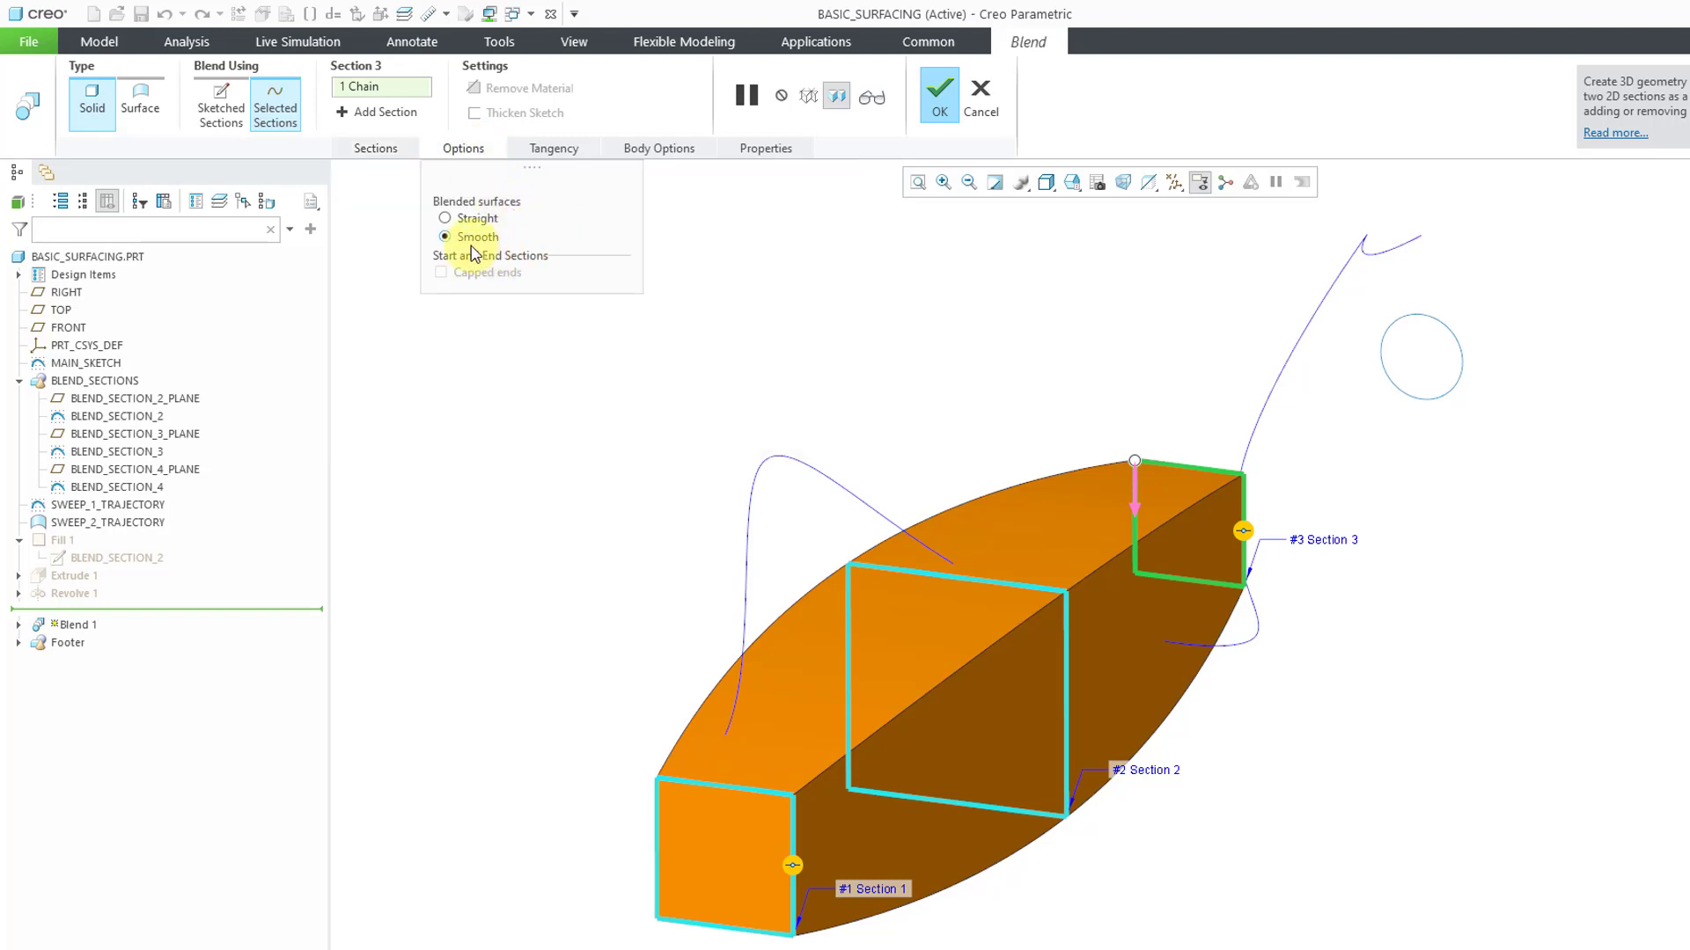
click(445, 220)
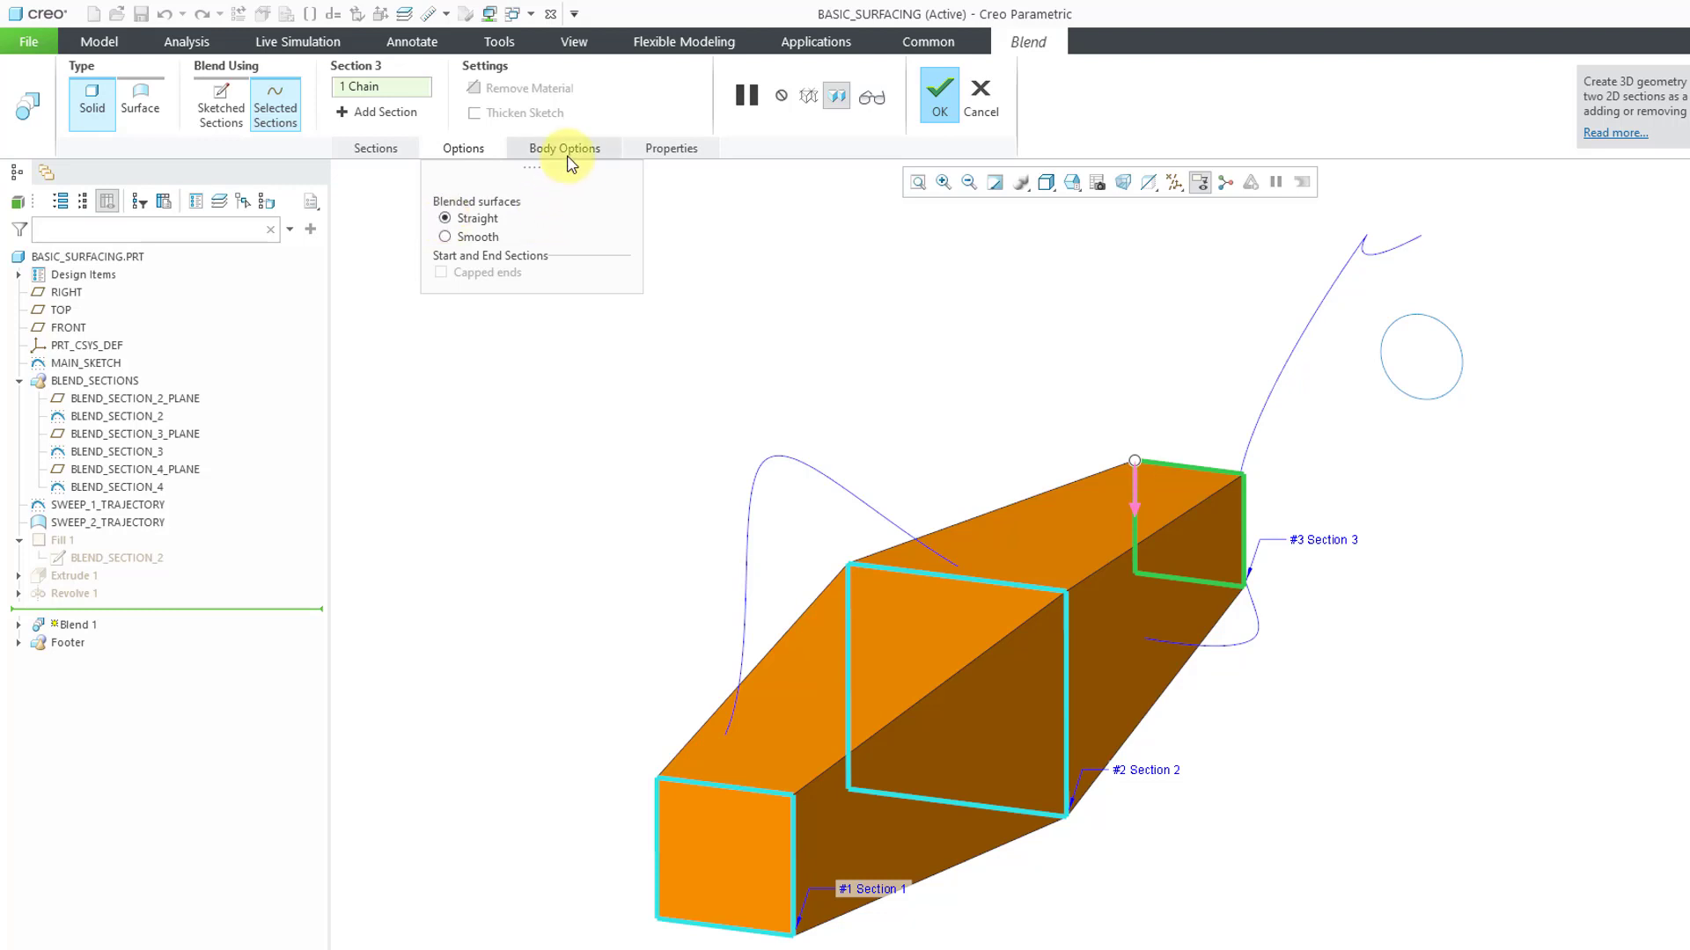
click(396, 151)
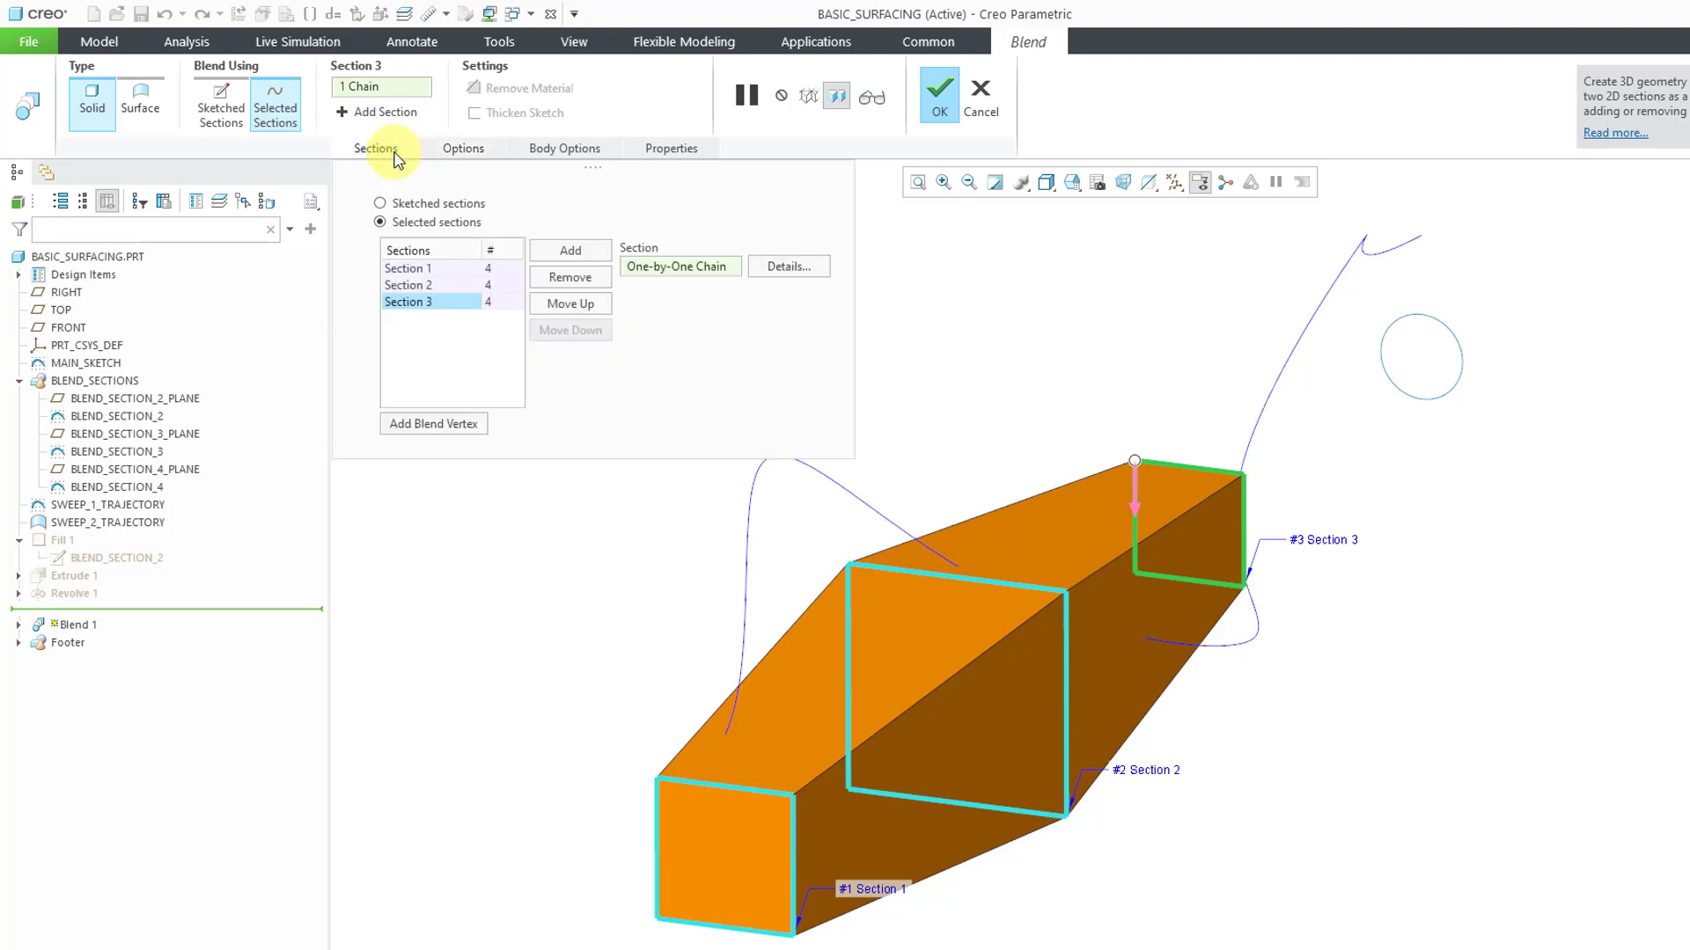
click(451, 150)
click(491, 239)
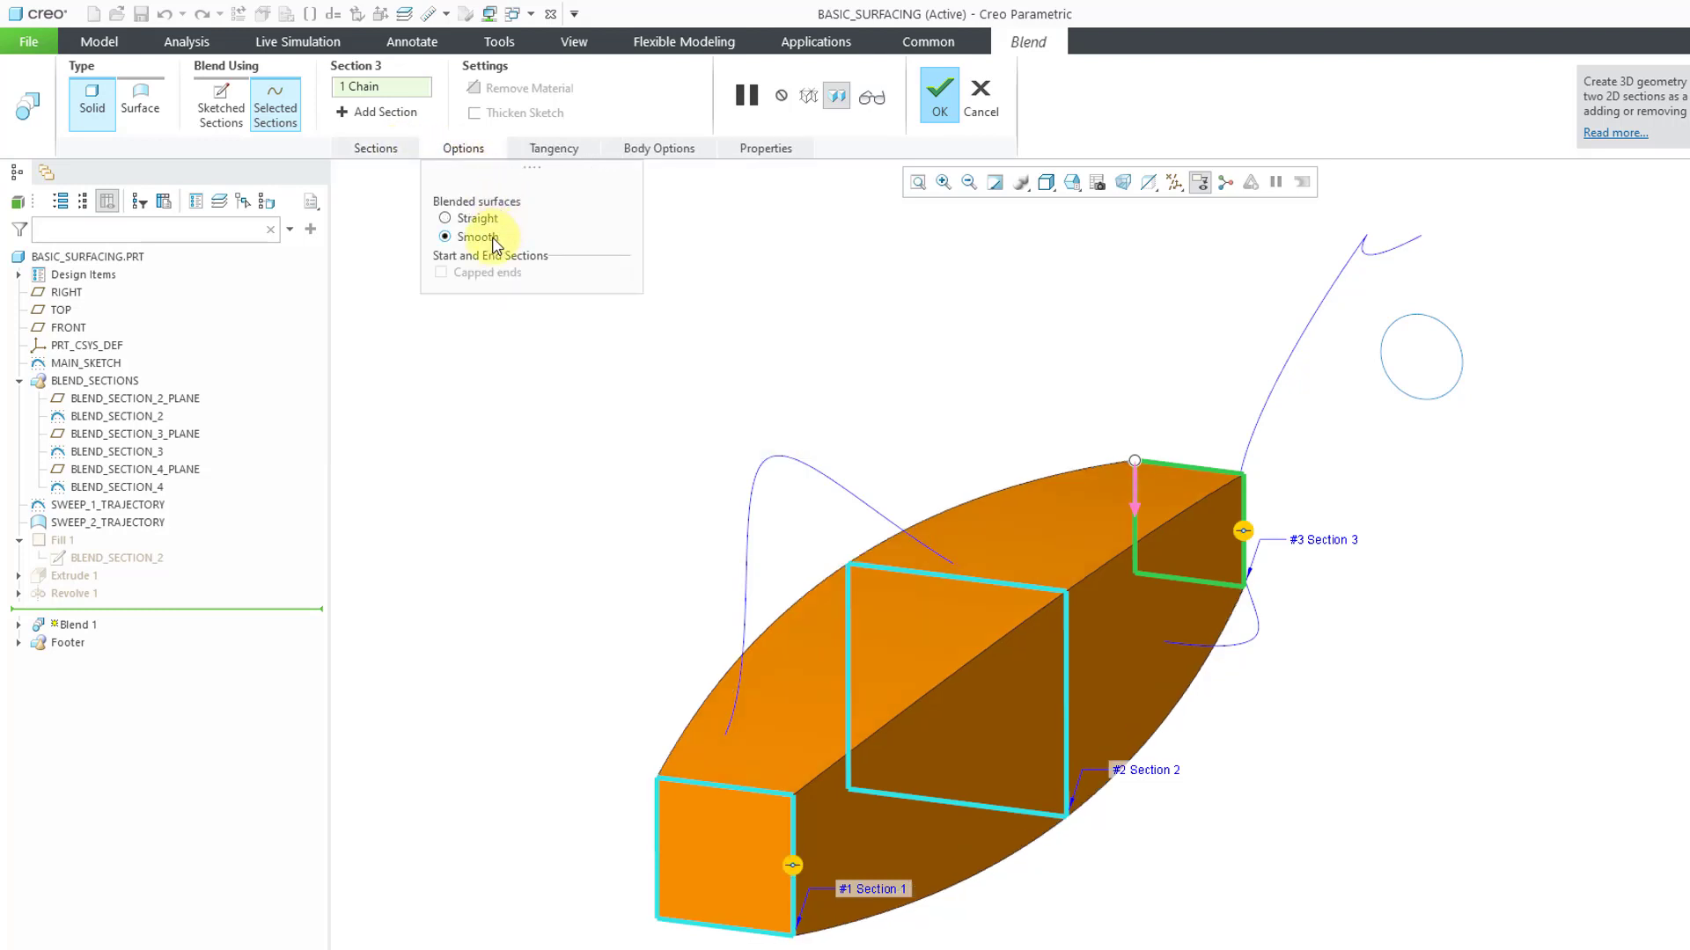
Examine the tangency conditions available for the blend's start section
click(556, 153)
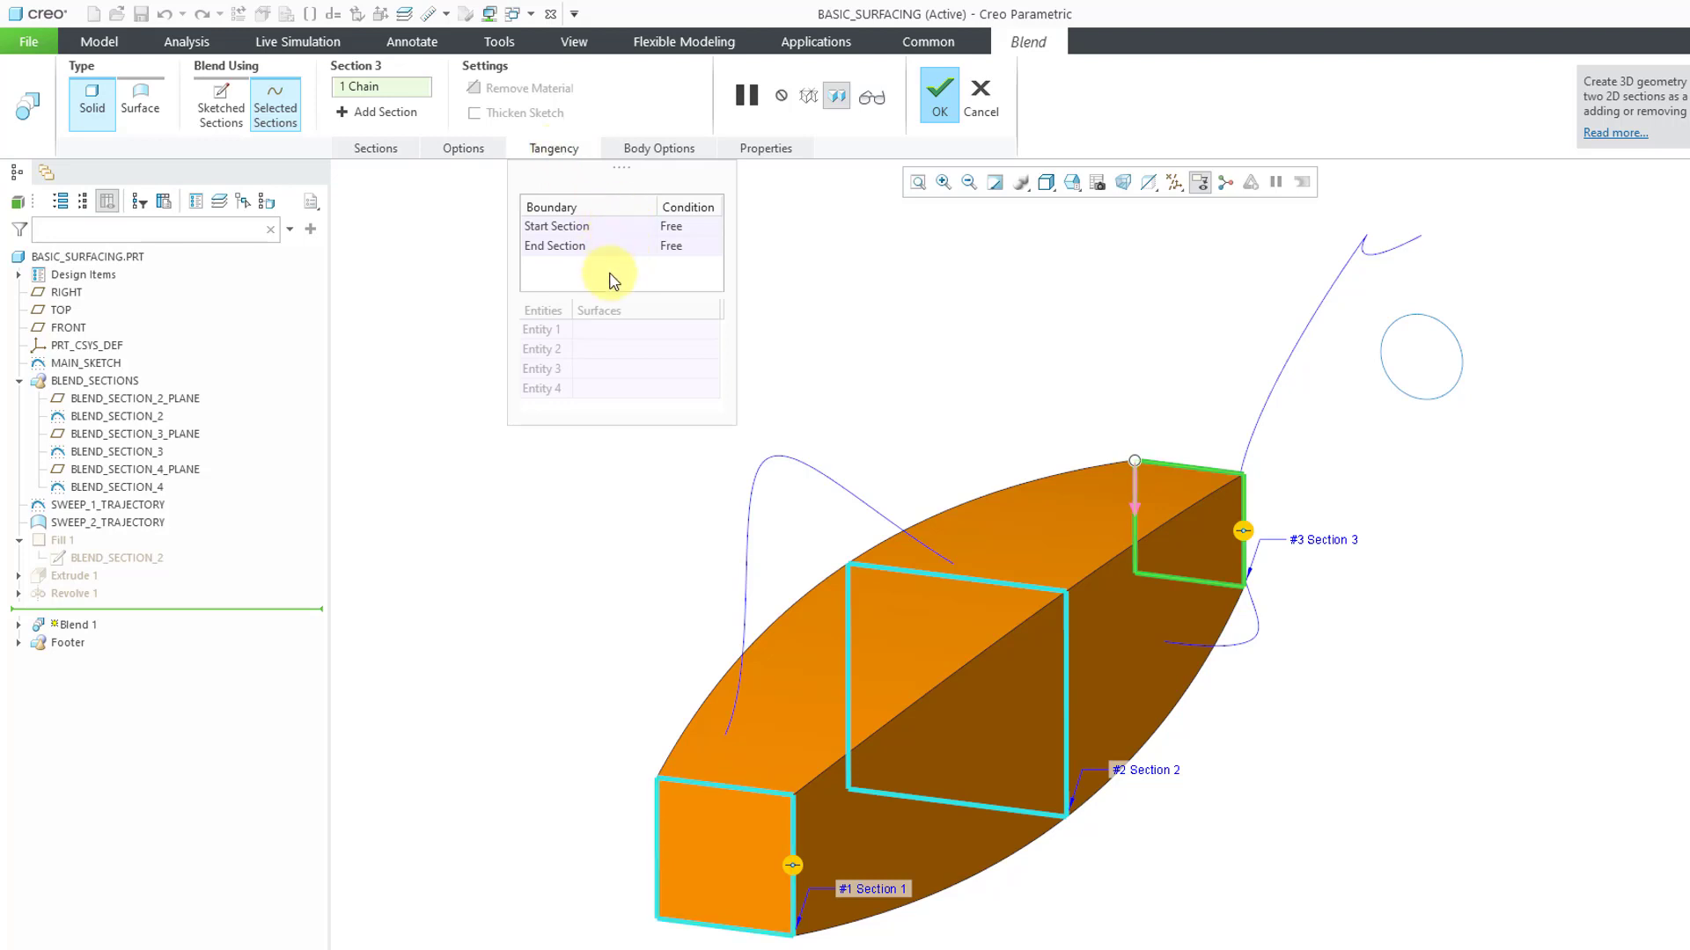
click(704, 227)
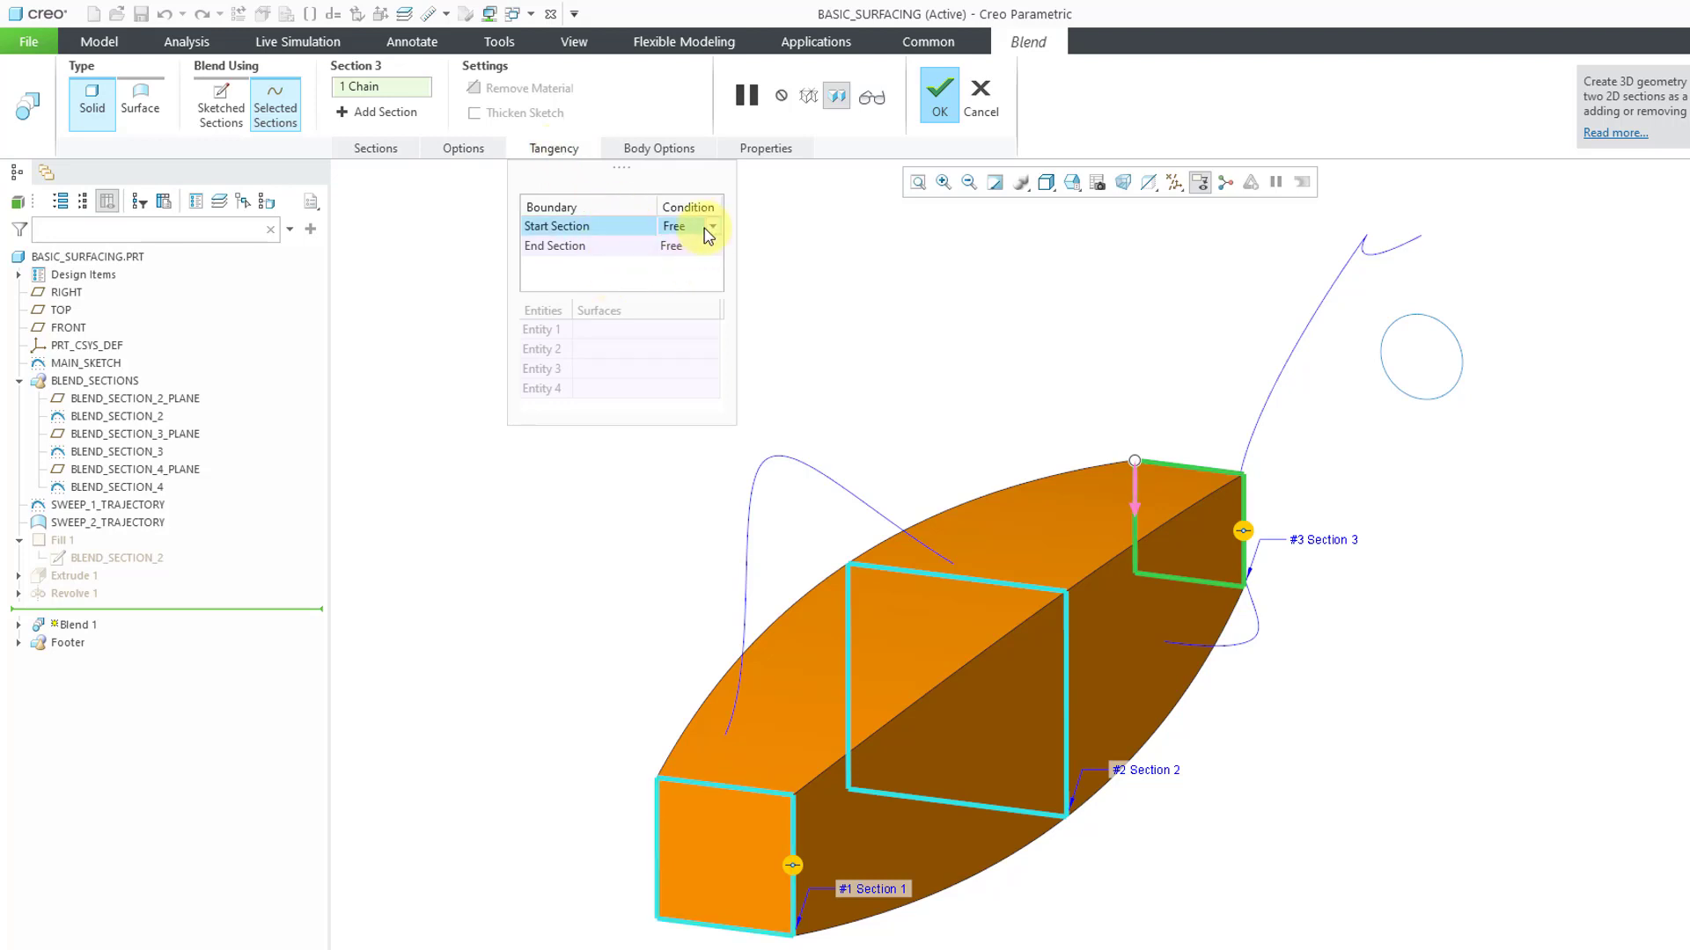
click(707, 231)
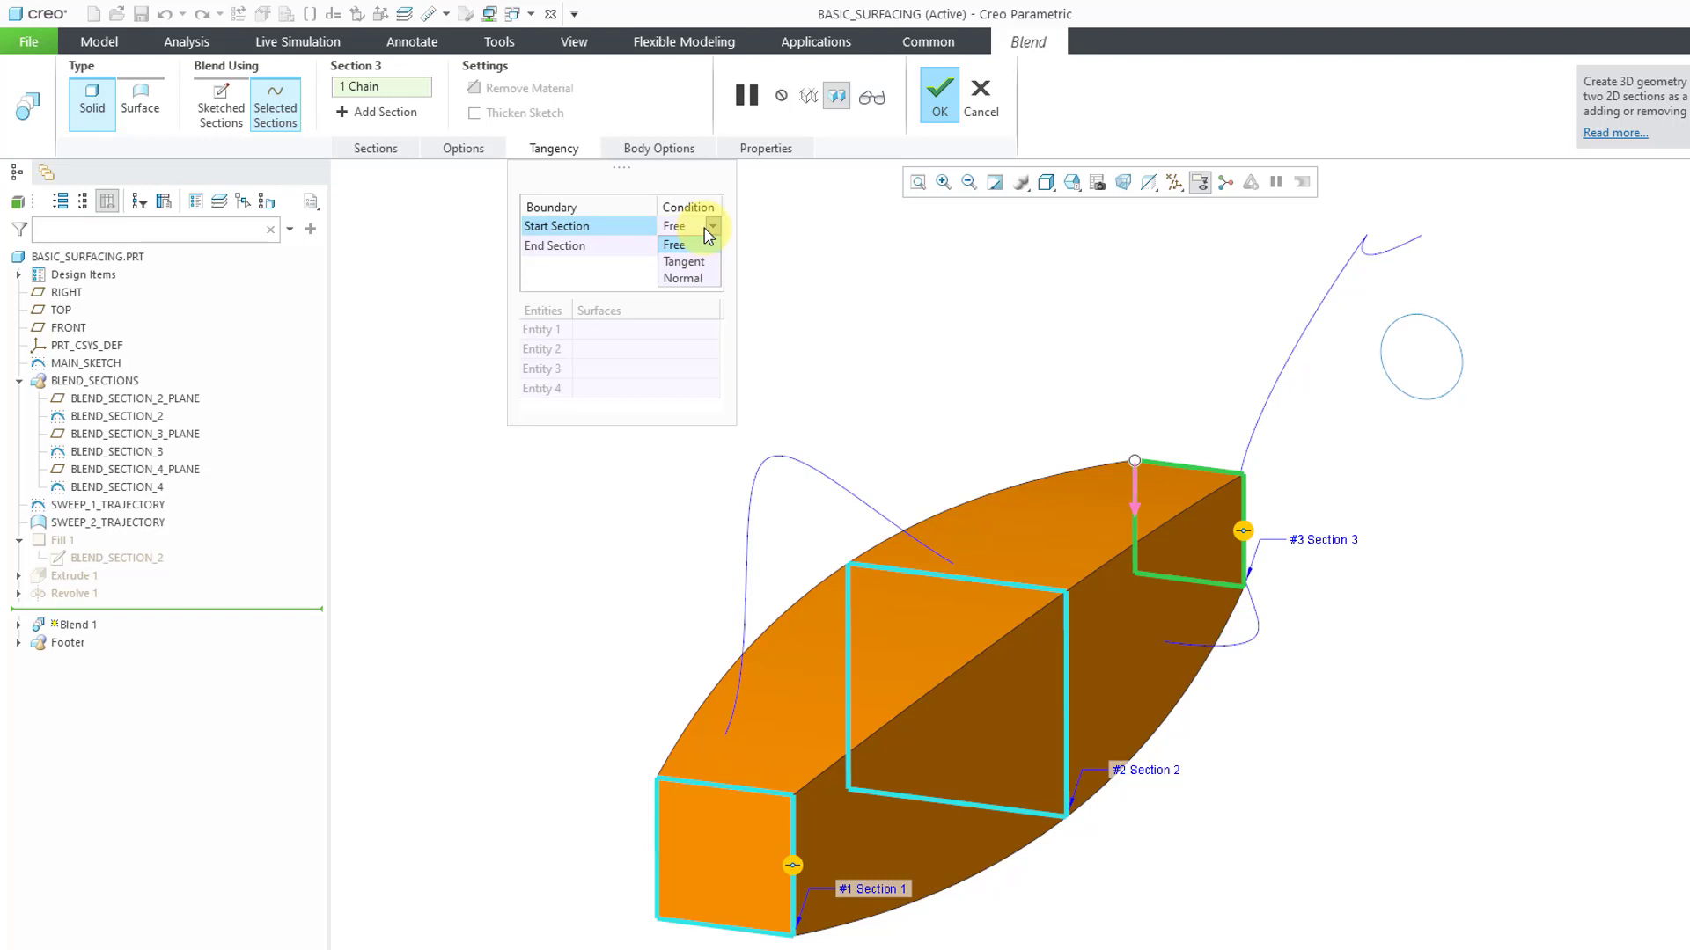
click(596, 183)
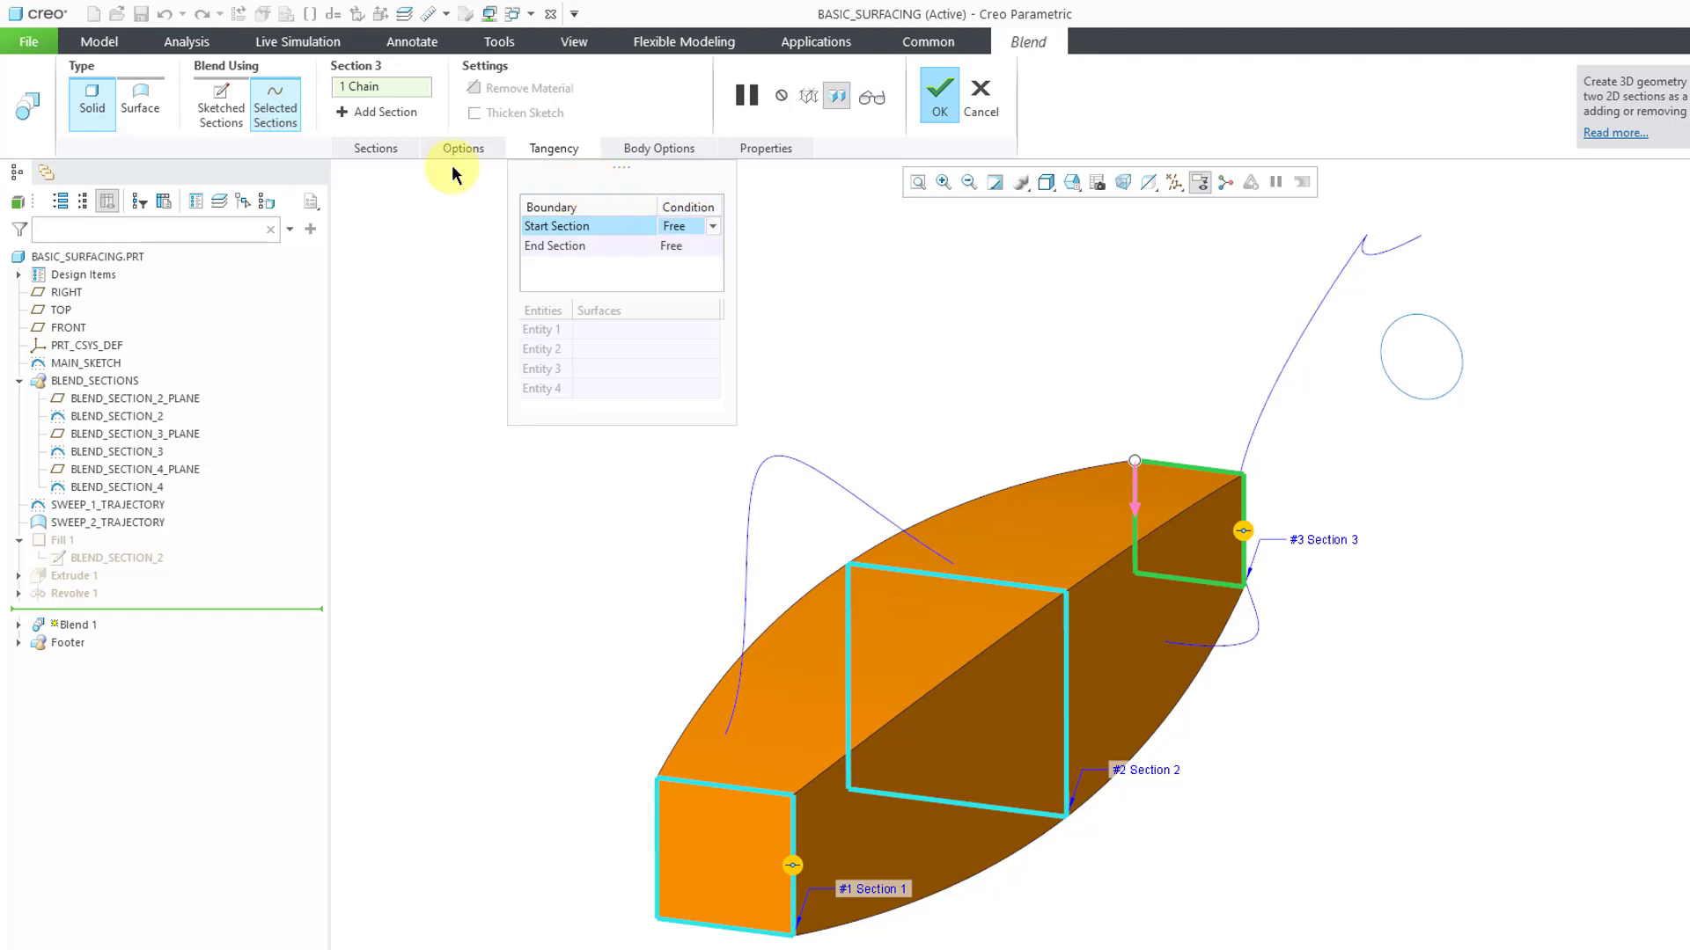
Try to complete the blend with the BLEND_SECTION_4 circle as Section 4, and cancel the feature
click(376, 148)
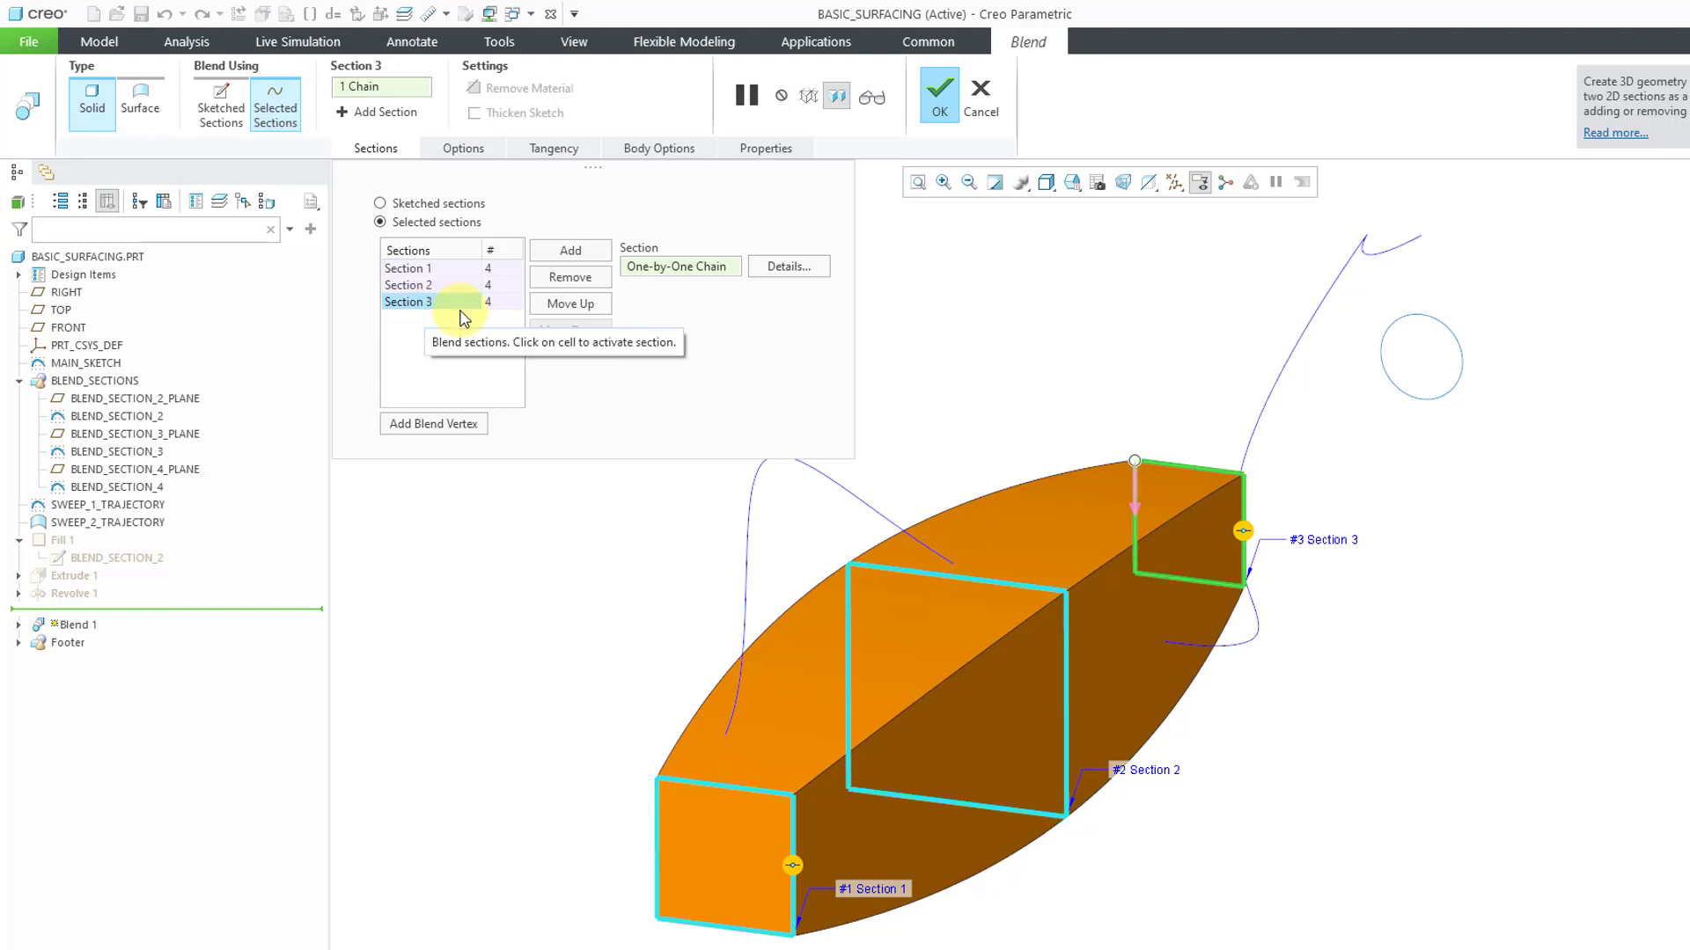
click(571, 253)
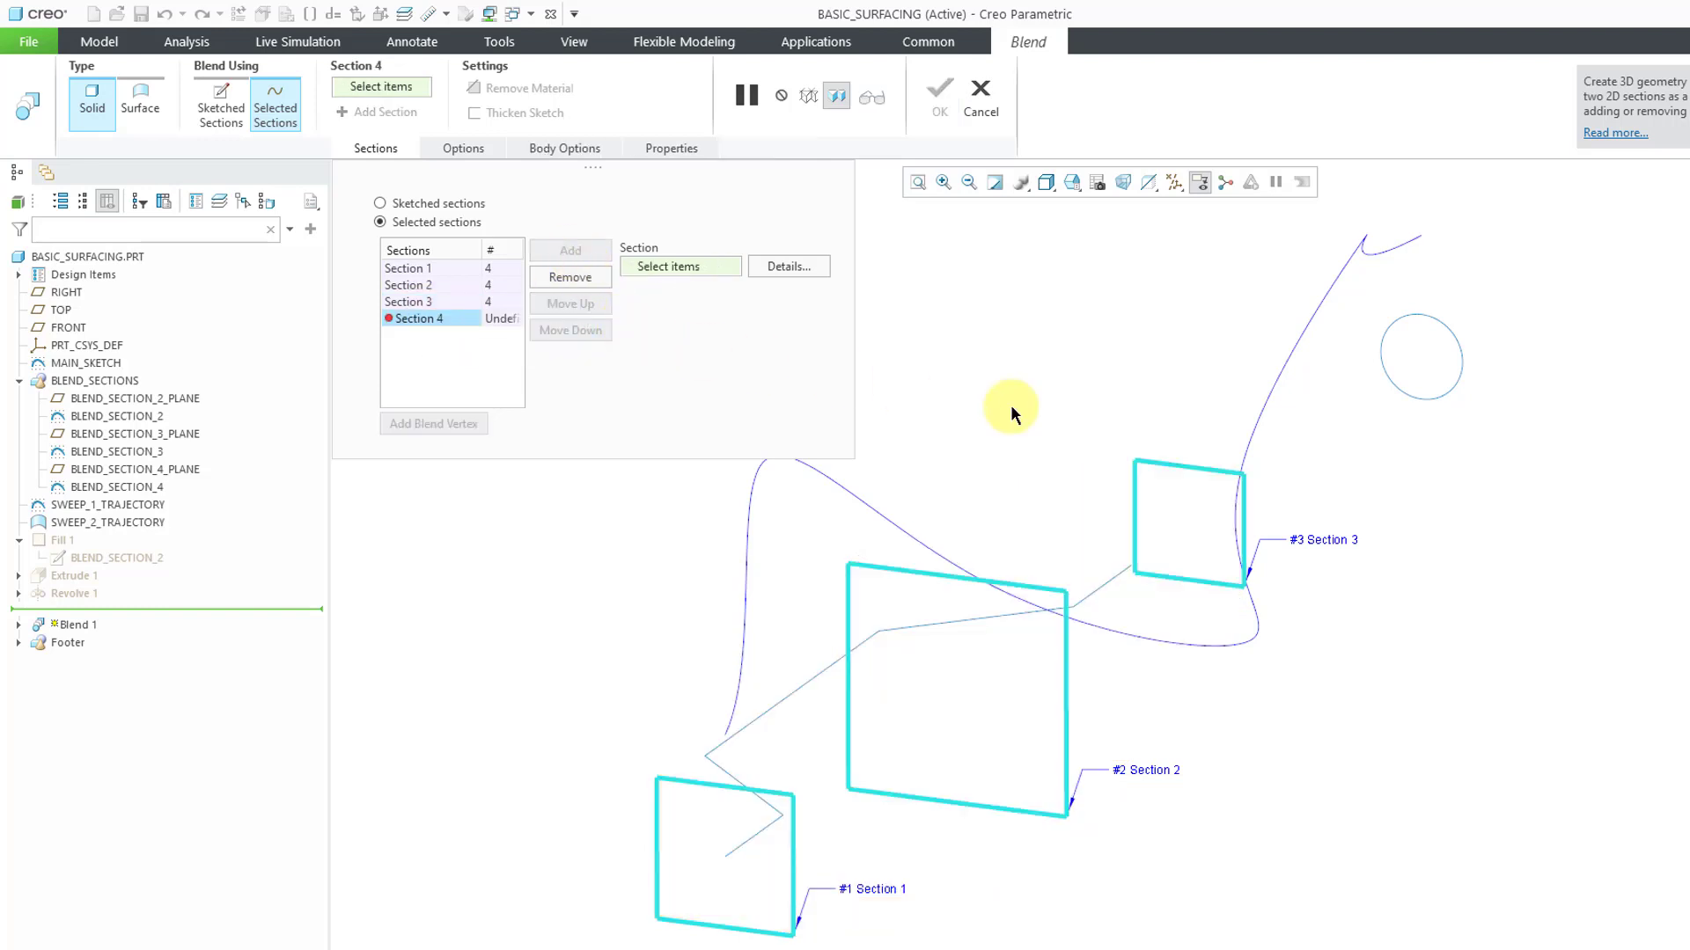
click(1401, 388)
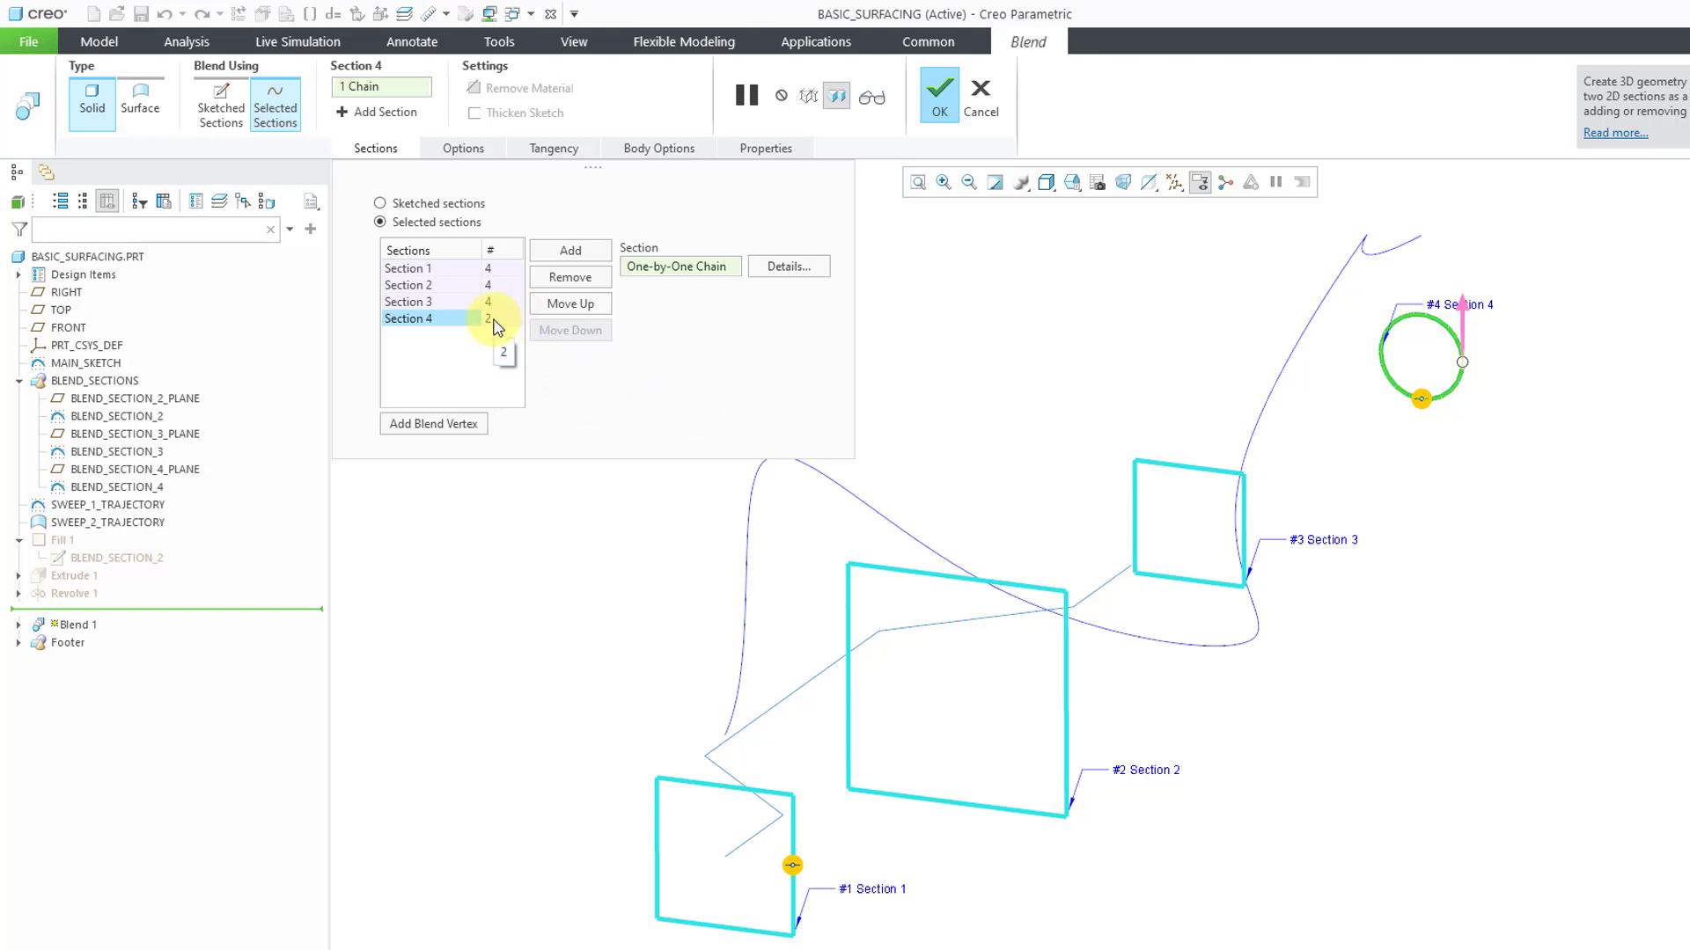
click(940, 94)
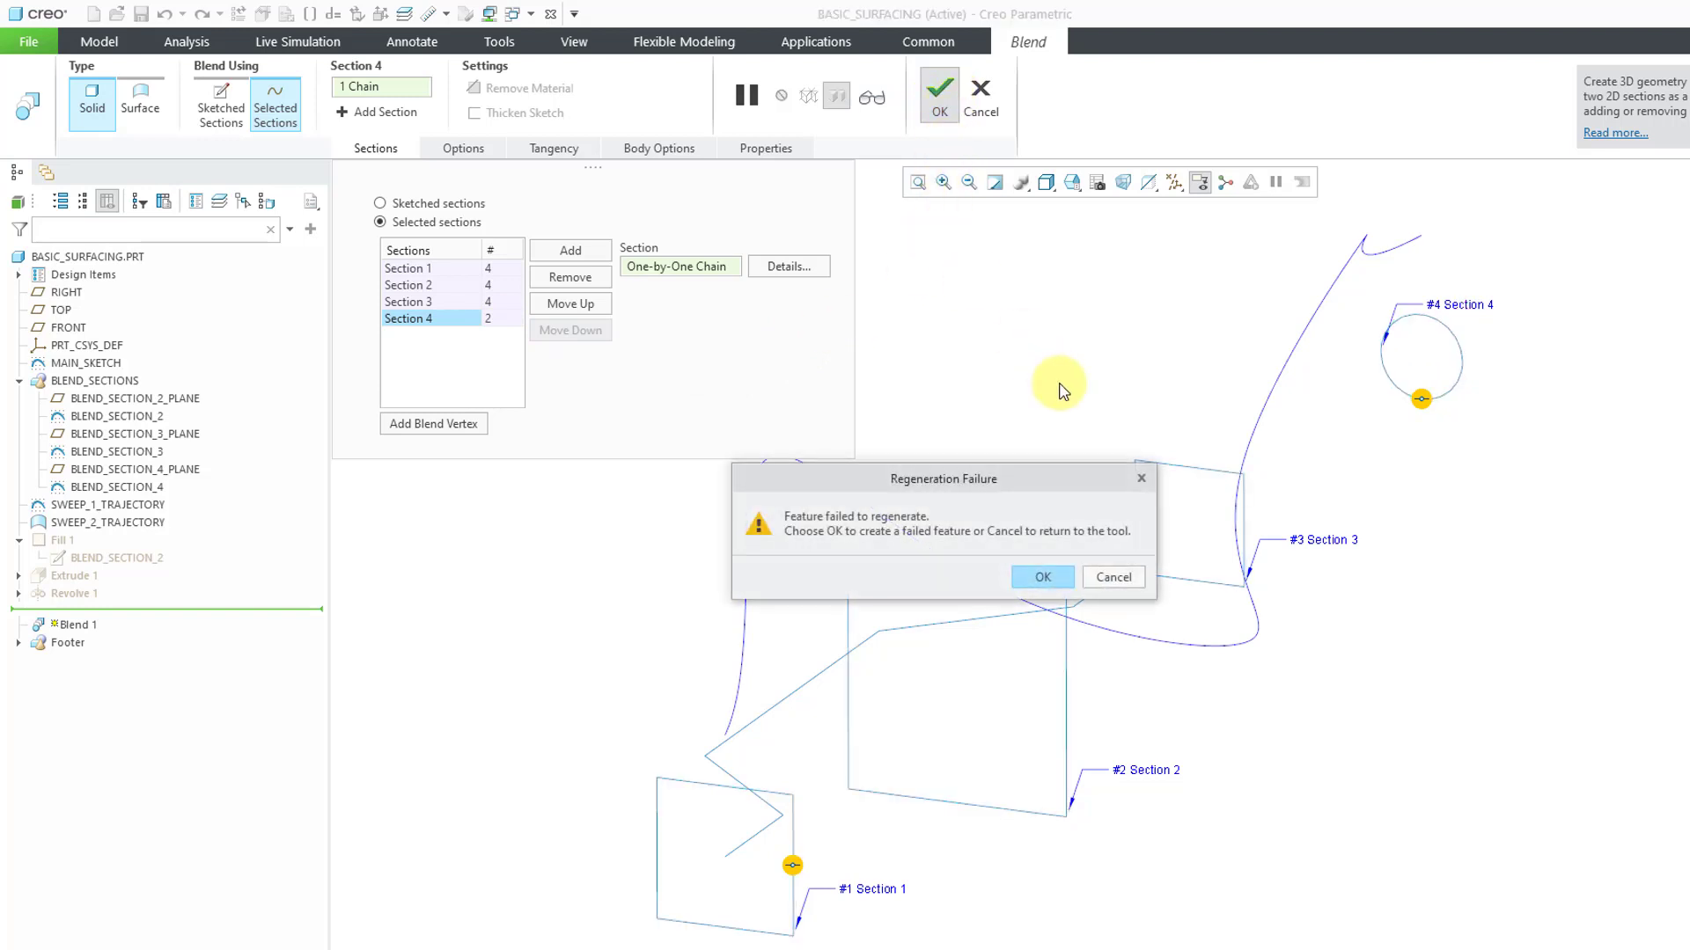
click(1115, 578)
click(992, 119)
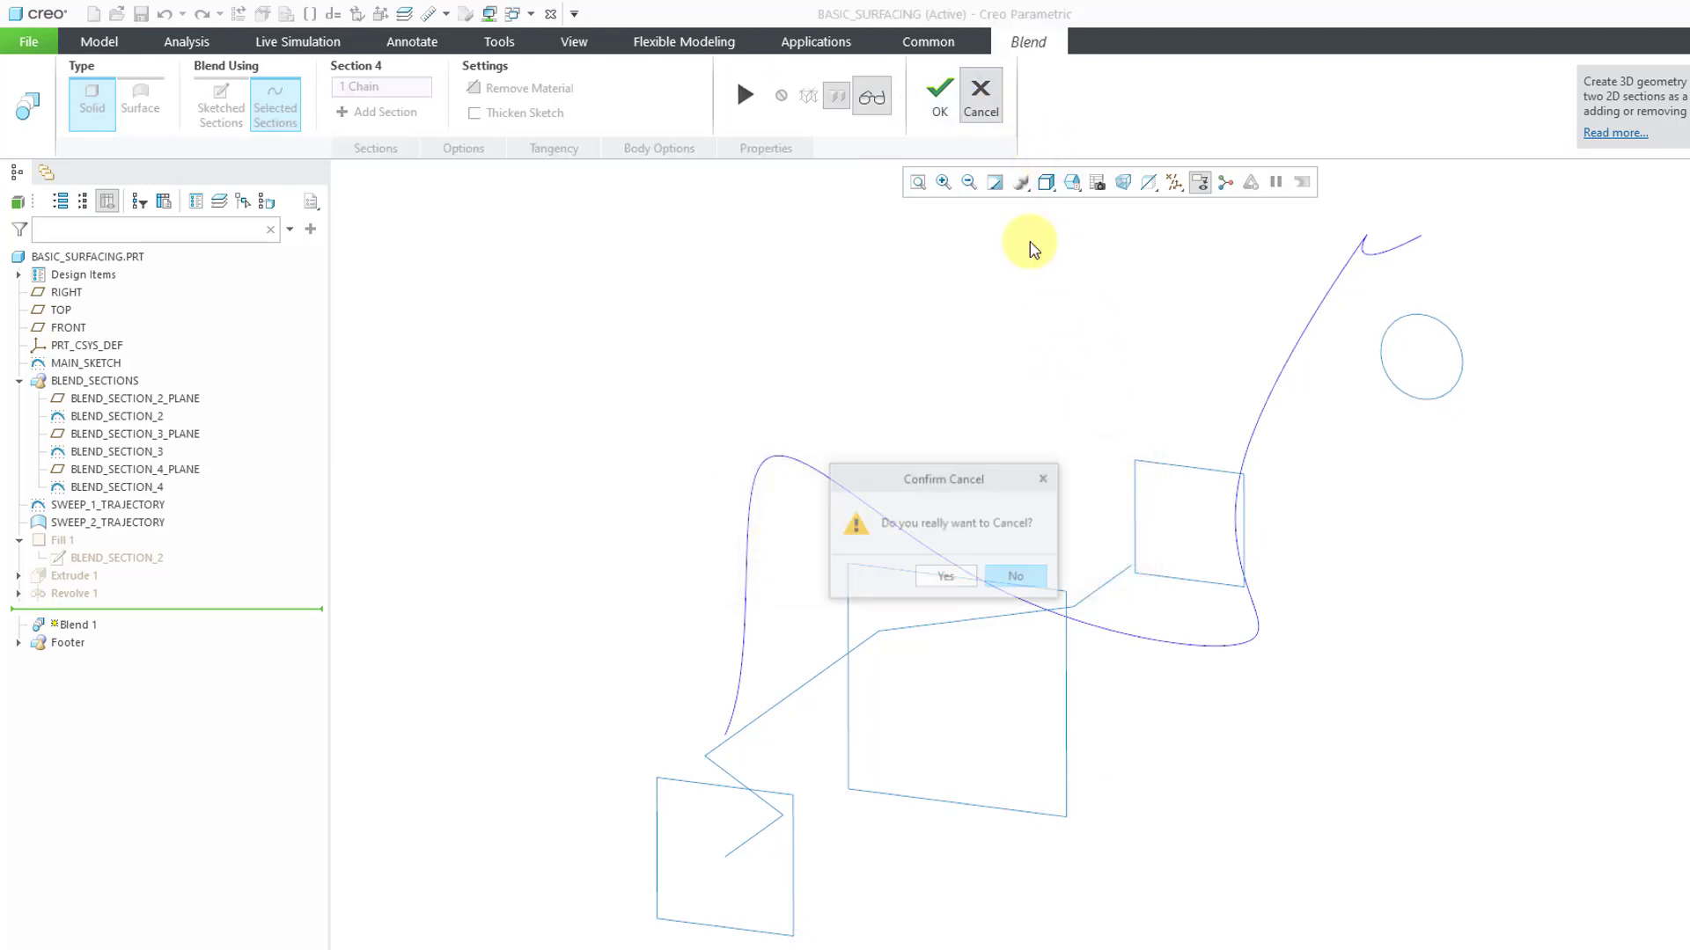
click(957, 579)
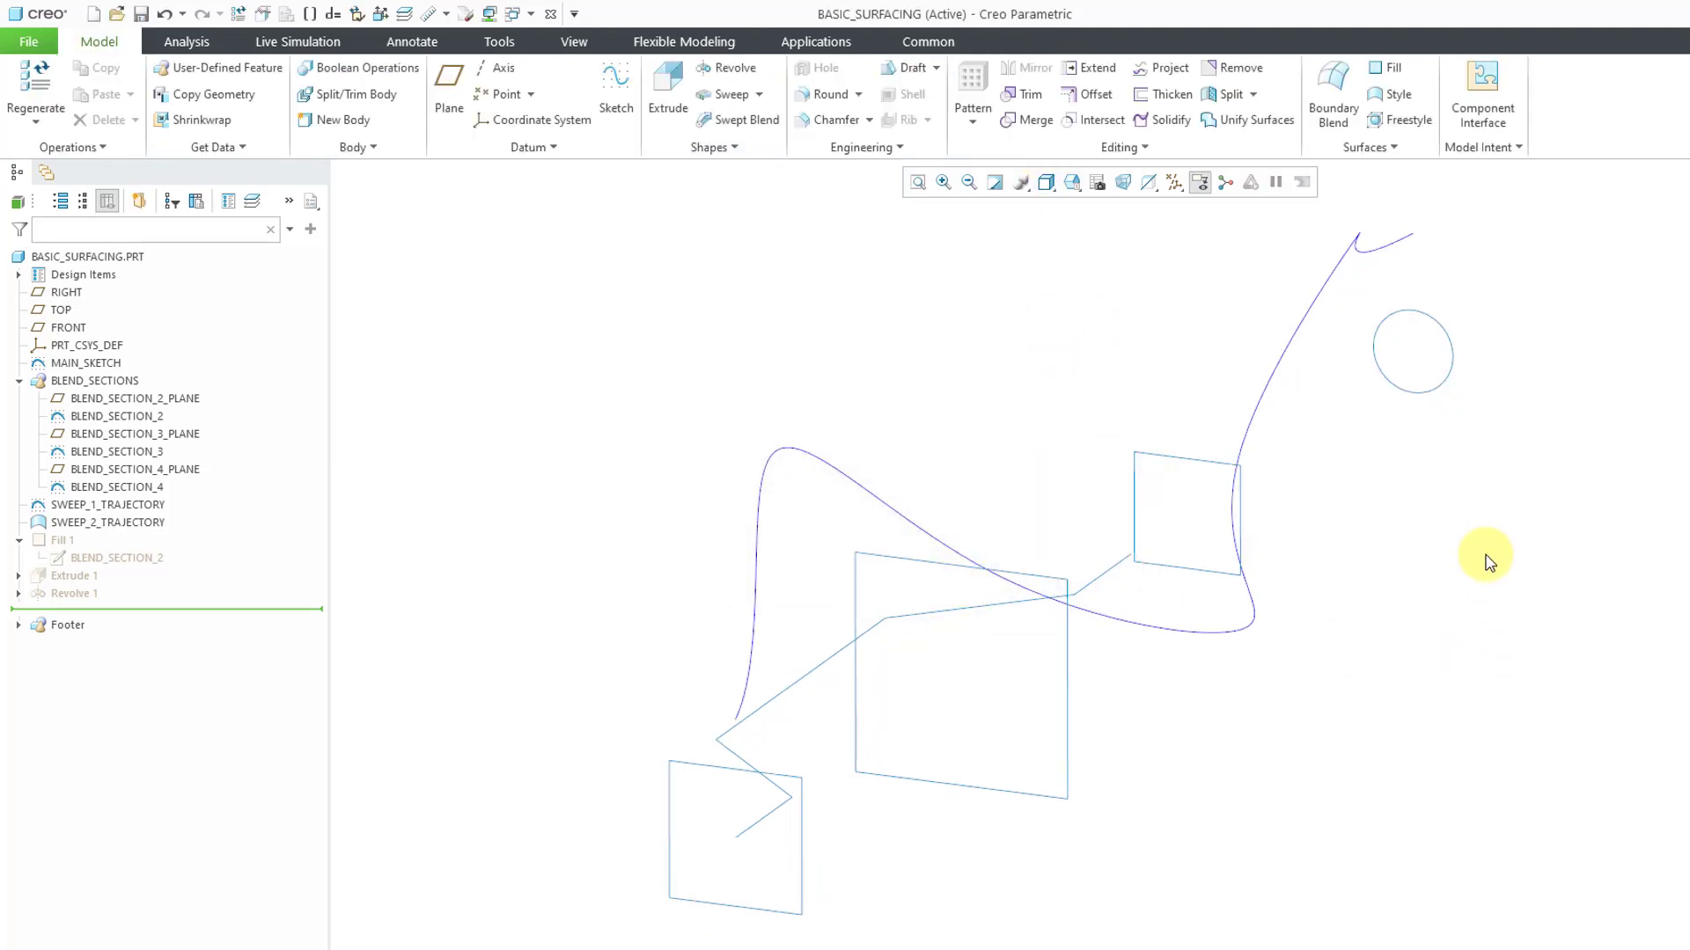
Edit the BLEND_SECTION_4 sketch and draw two perpendicular diagonal centerlines through the circle's center
click(1413, 395)
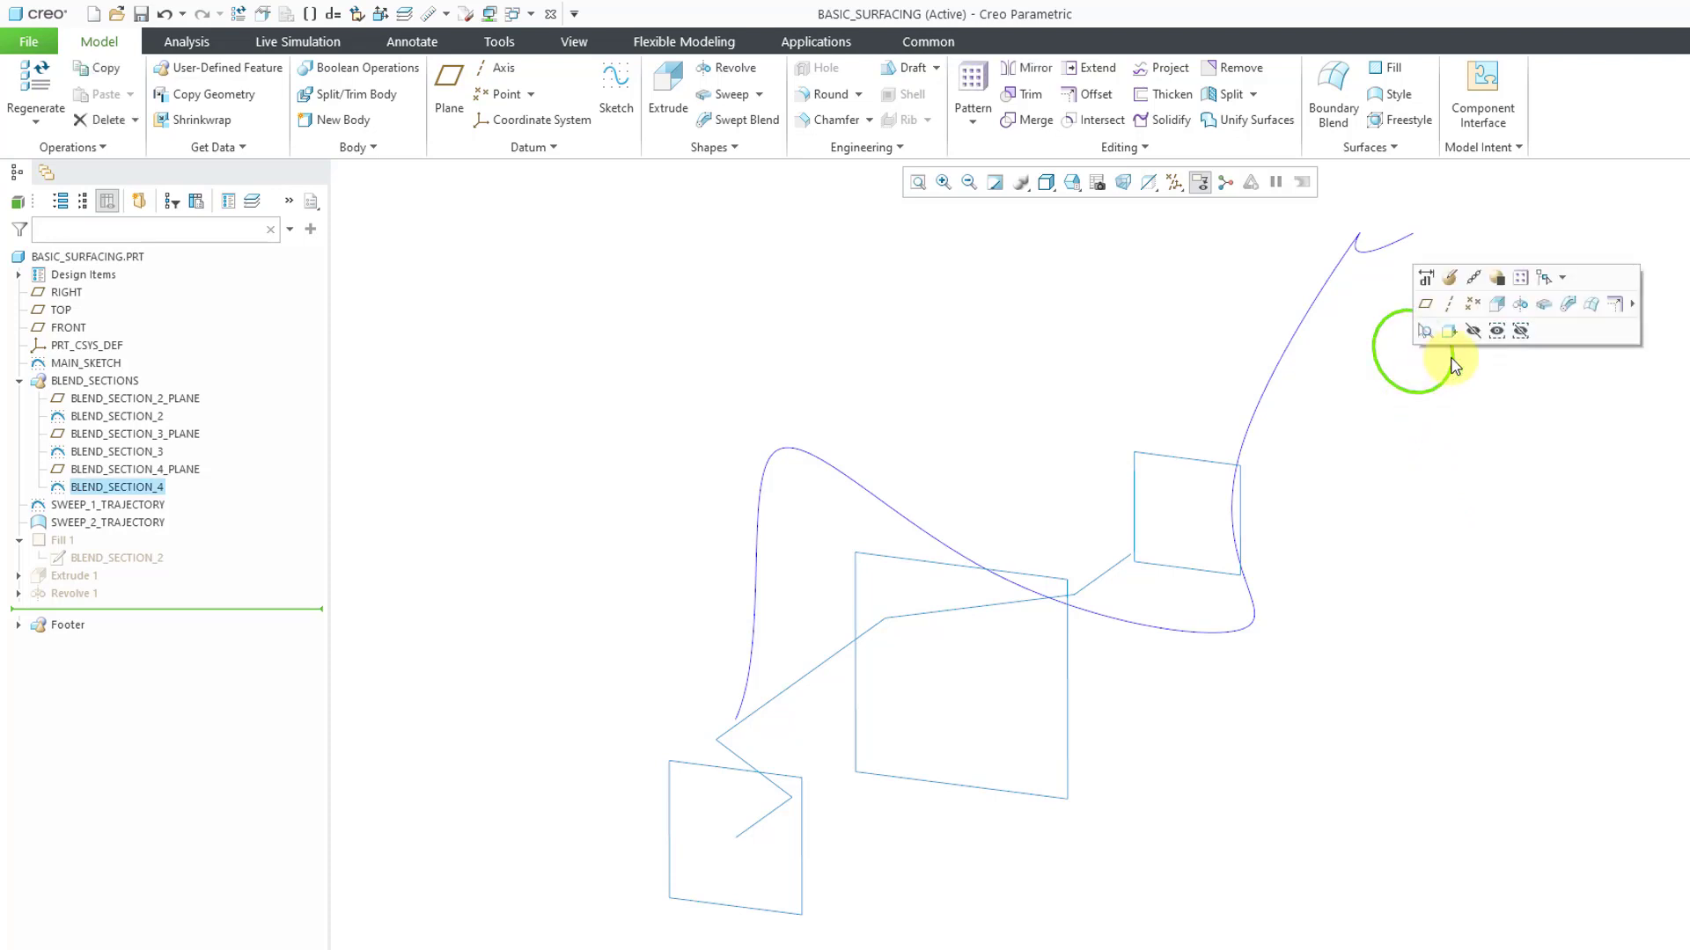
click(1449, 278)
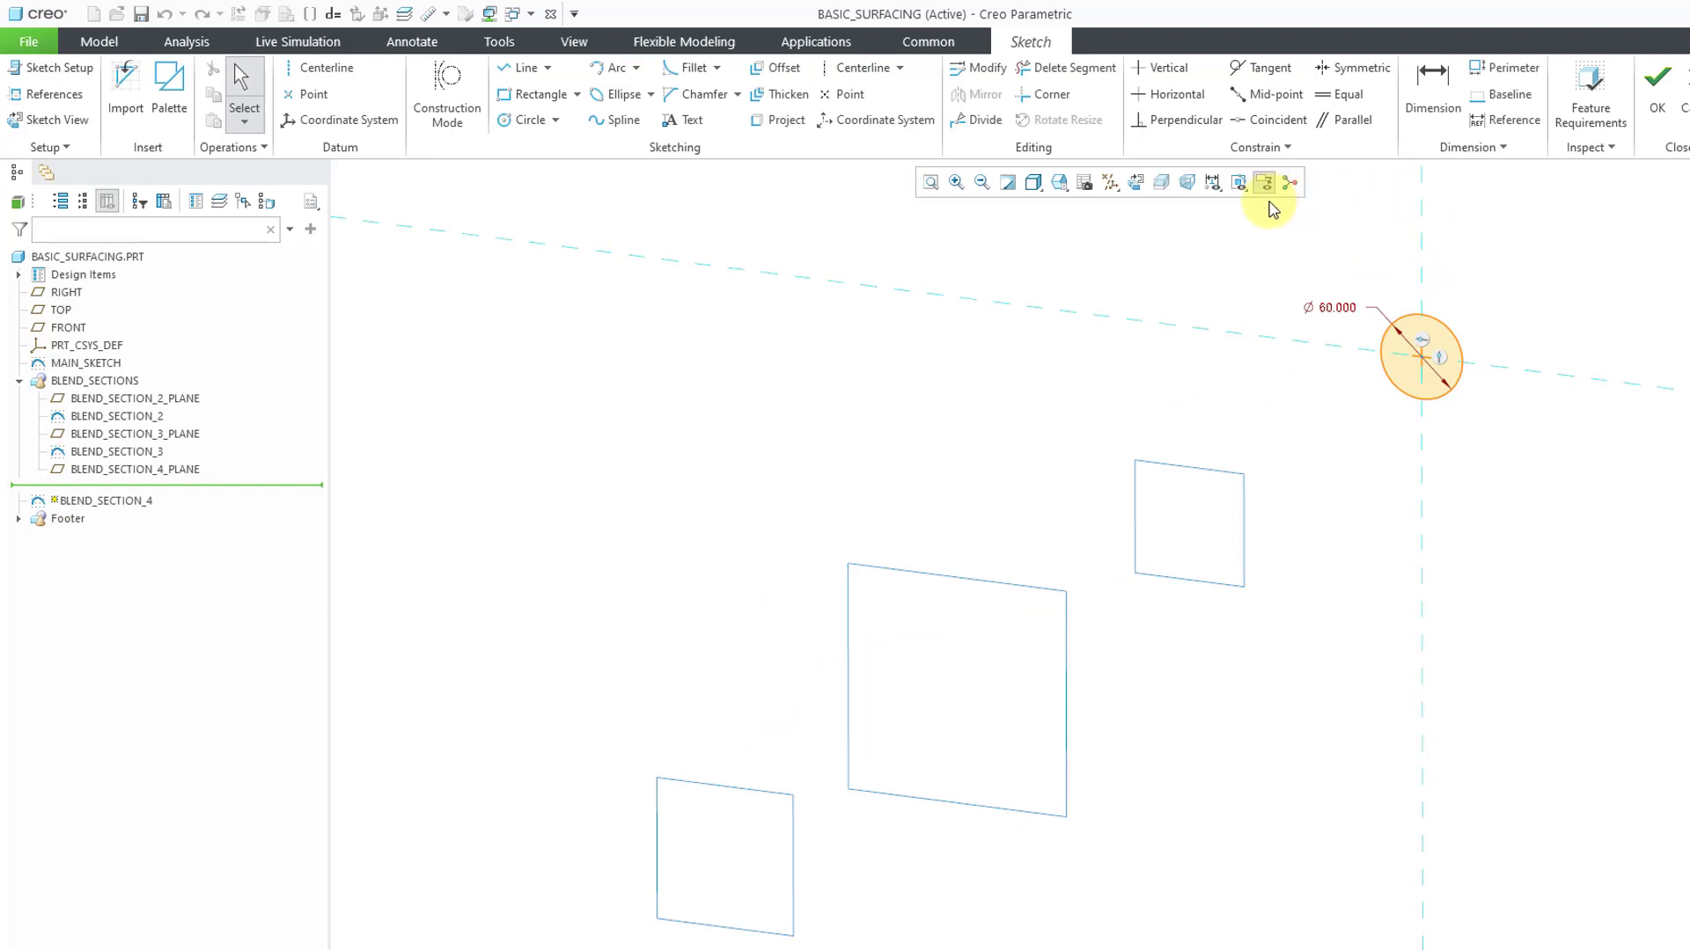
scroll(1447, 259, up, 5)
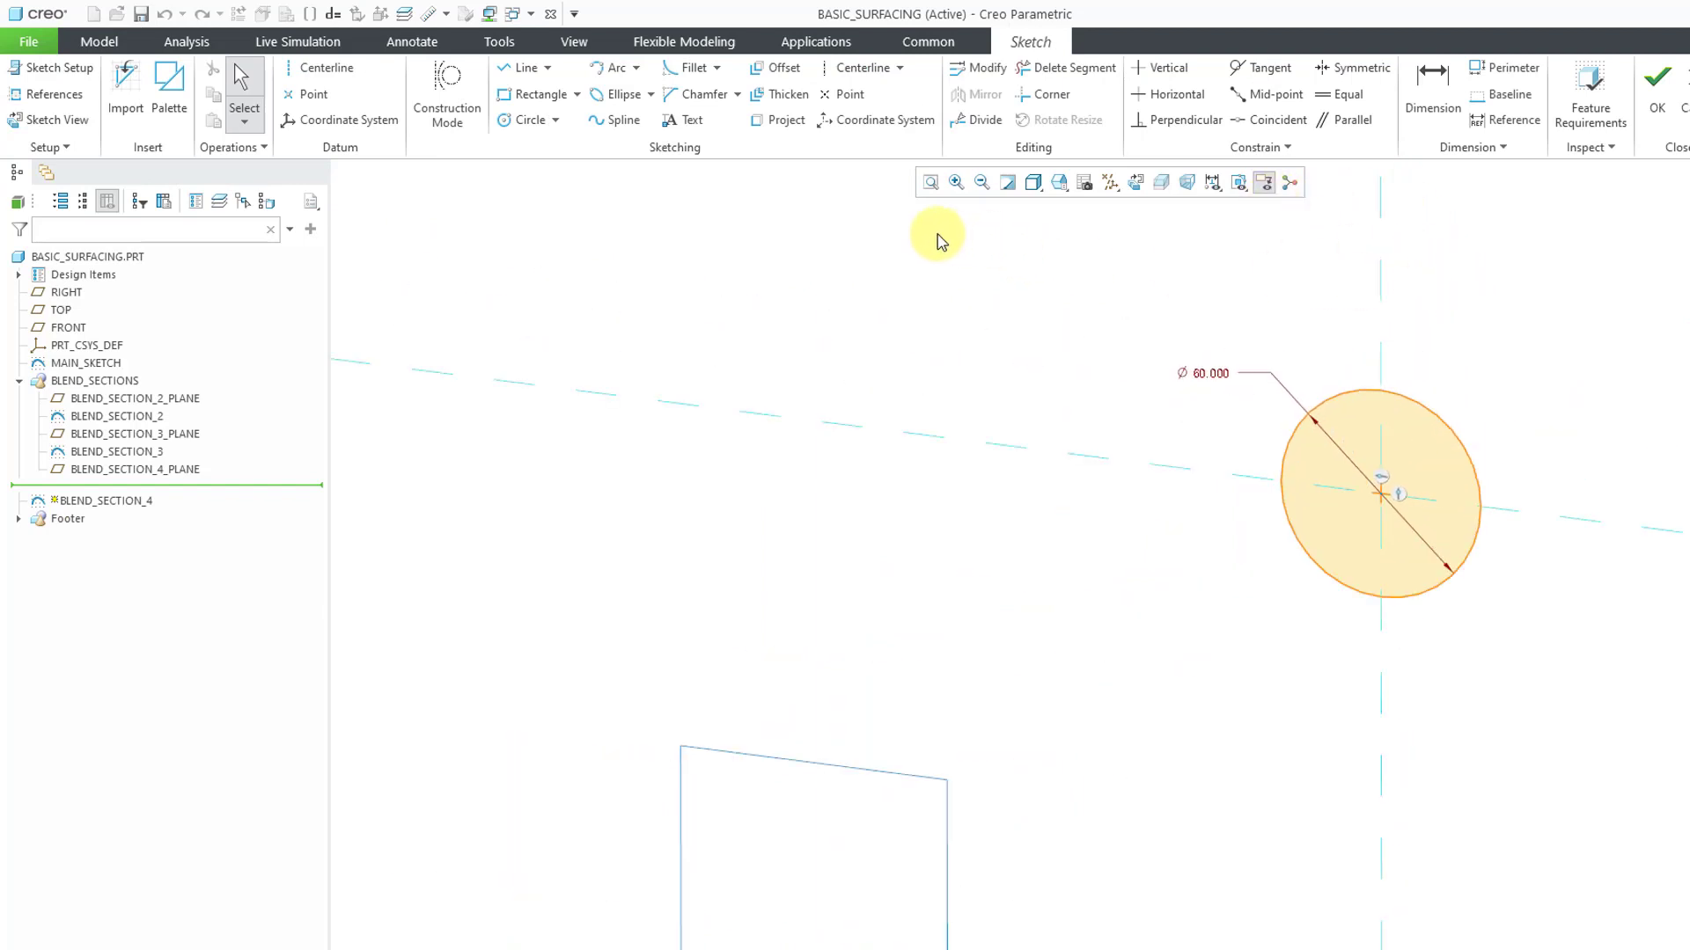
click(861, 67)
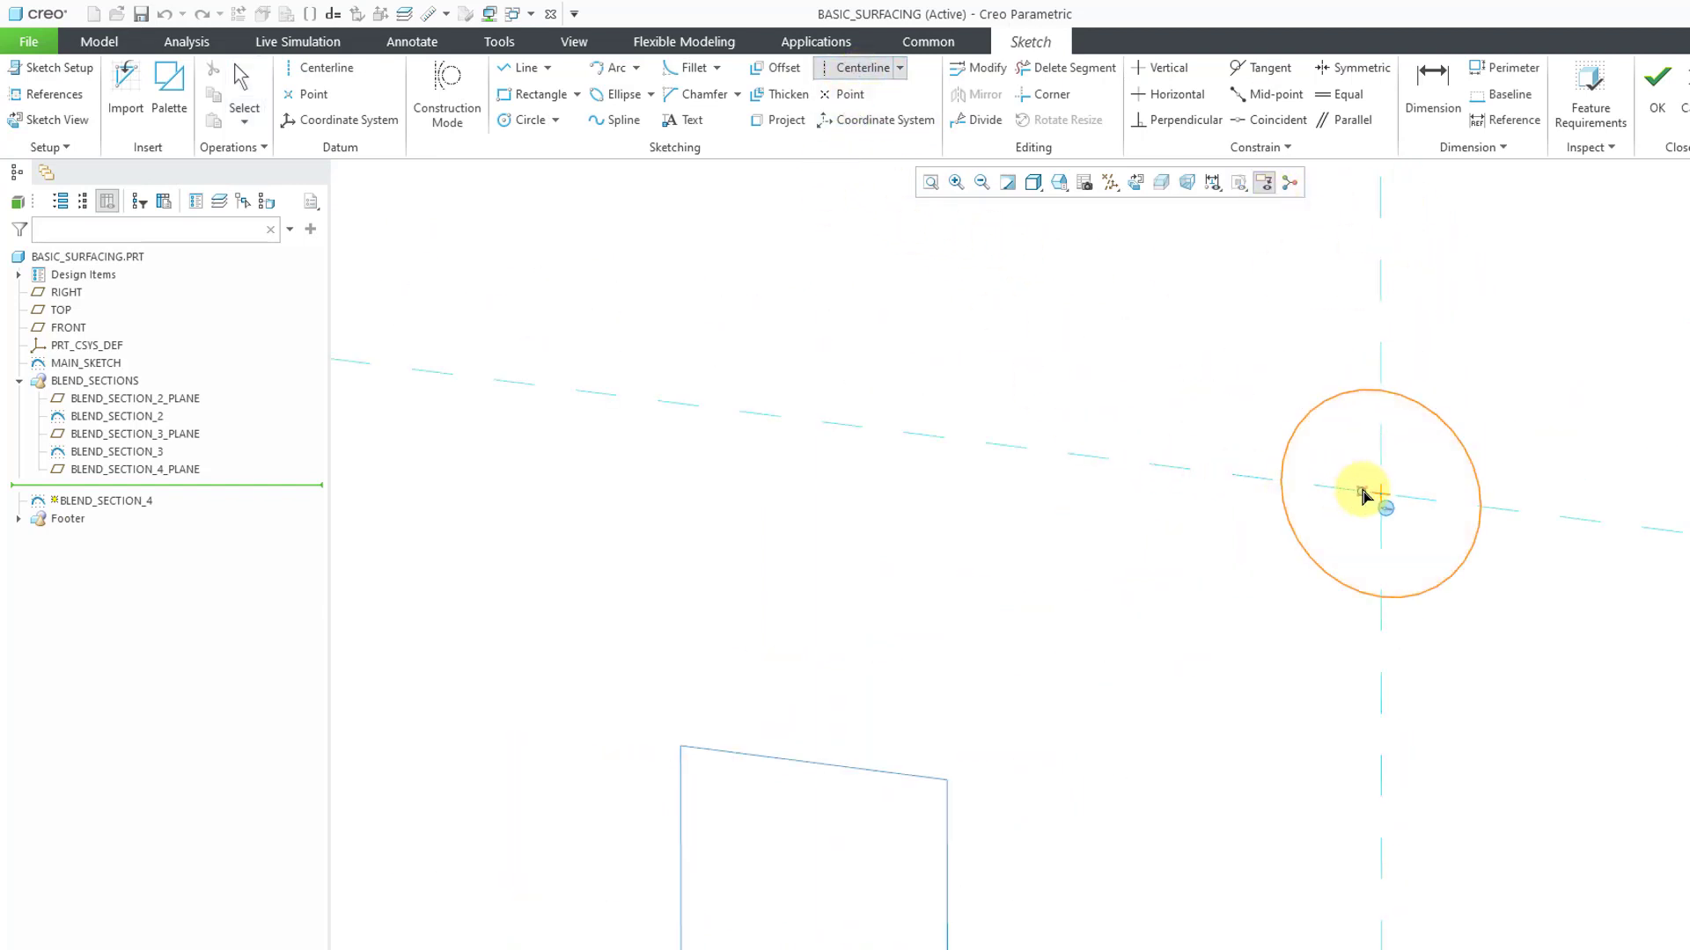
click(1380, 492)
click(1460, 437)
click(1378, 494)
click(1314, 407)
middle_click(1533, 436)
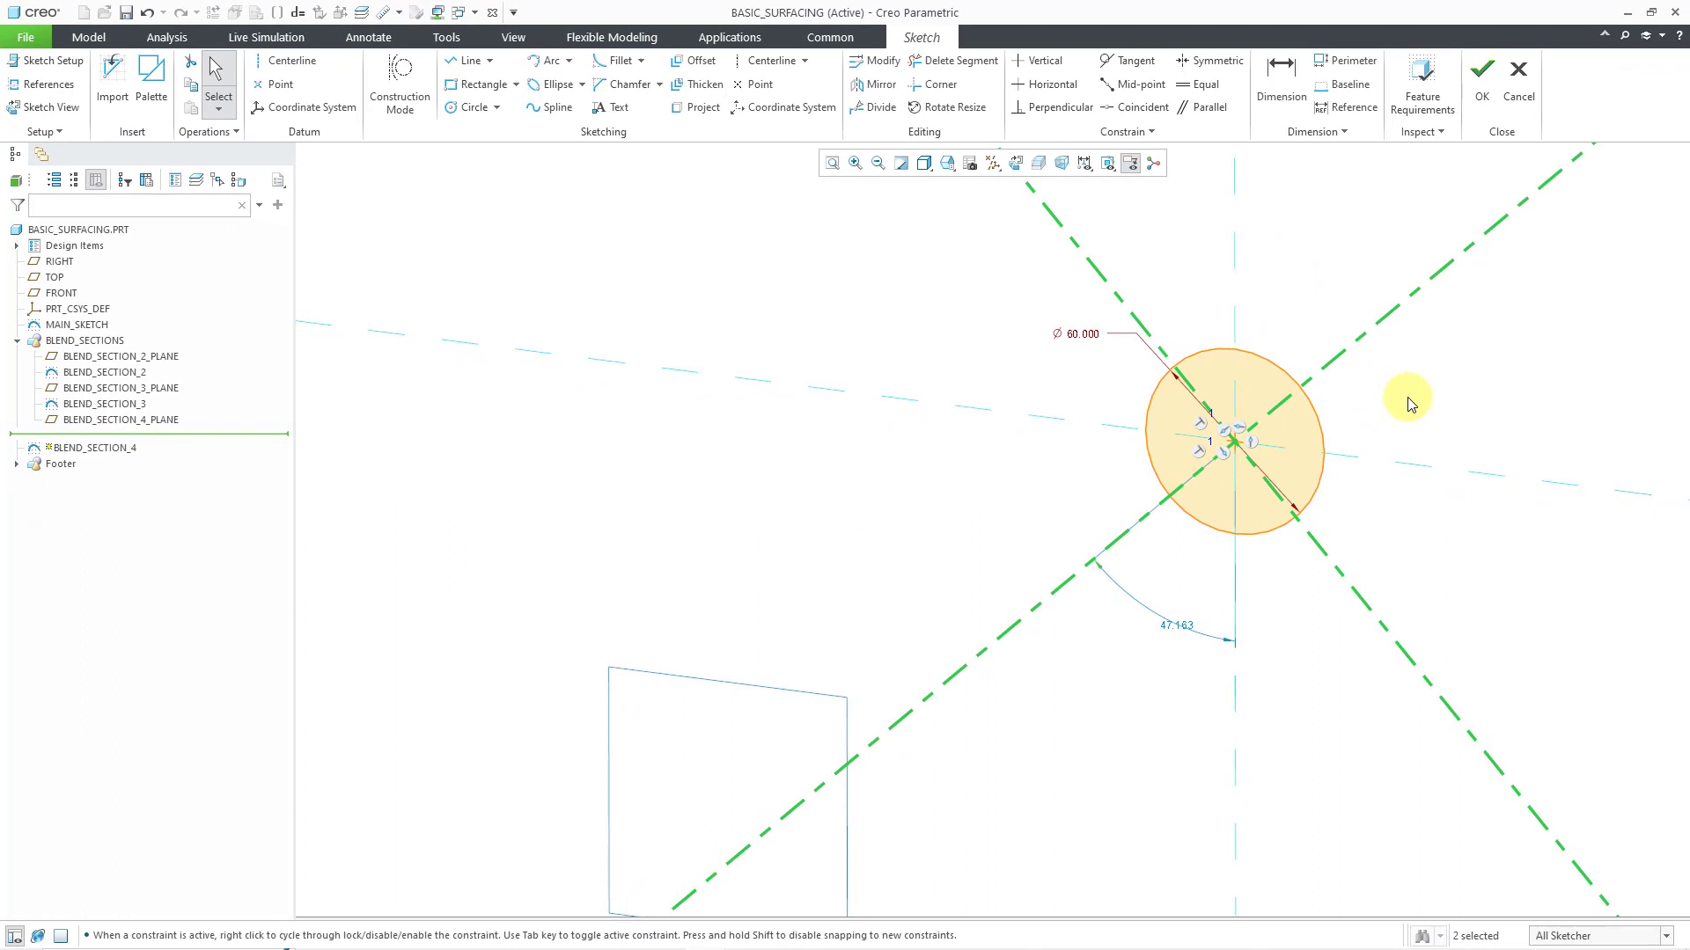
Set the angle between the diagonal centerline and the vertical reference to 45 degrees
double_click(1171, 632)
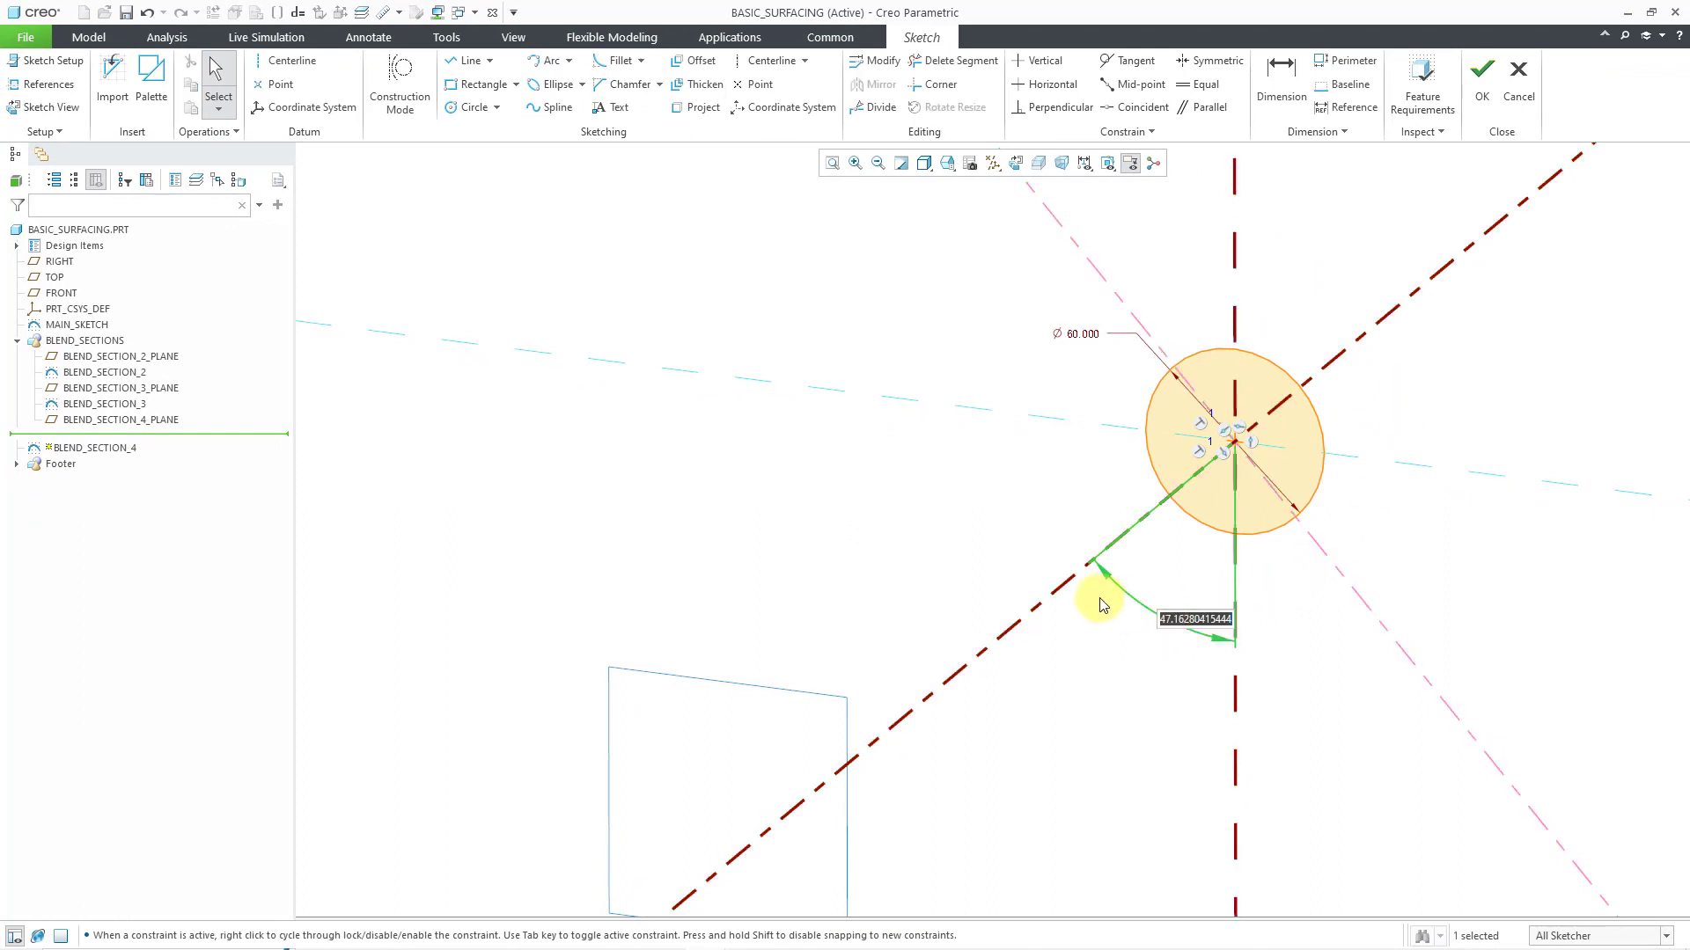
text(45)
key(Return)
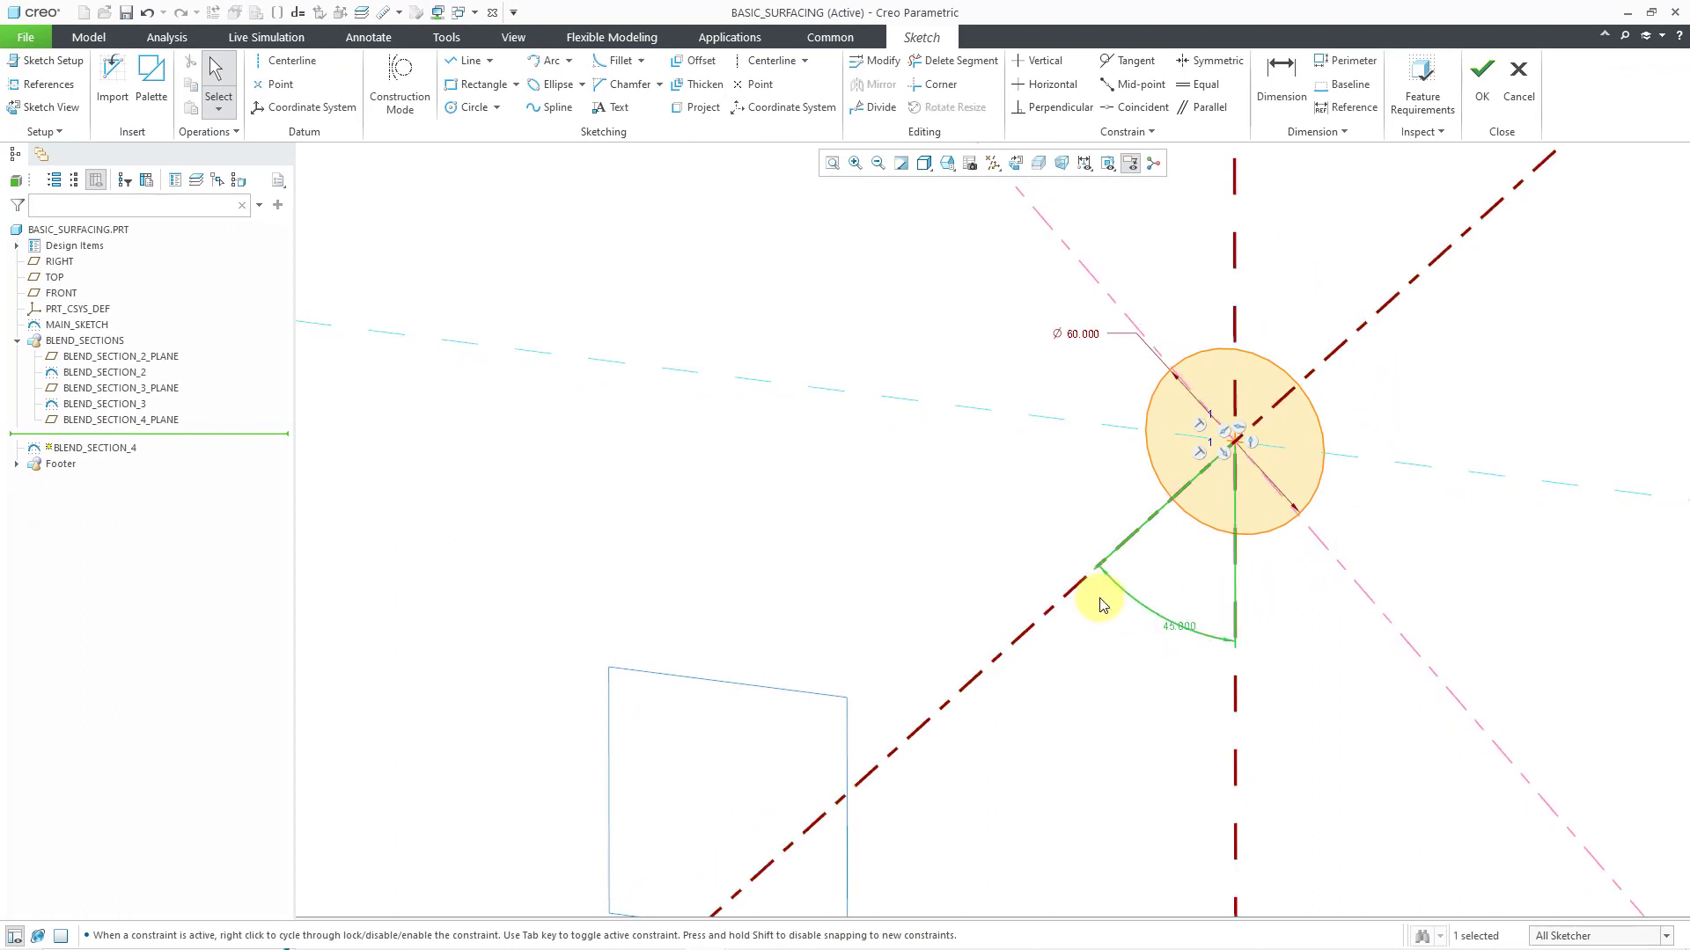
click(1501, 424)
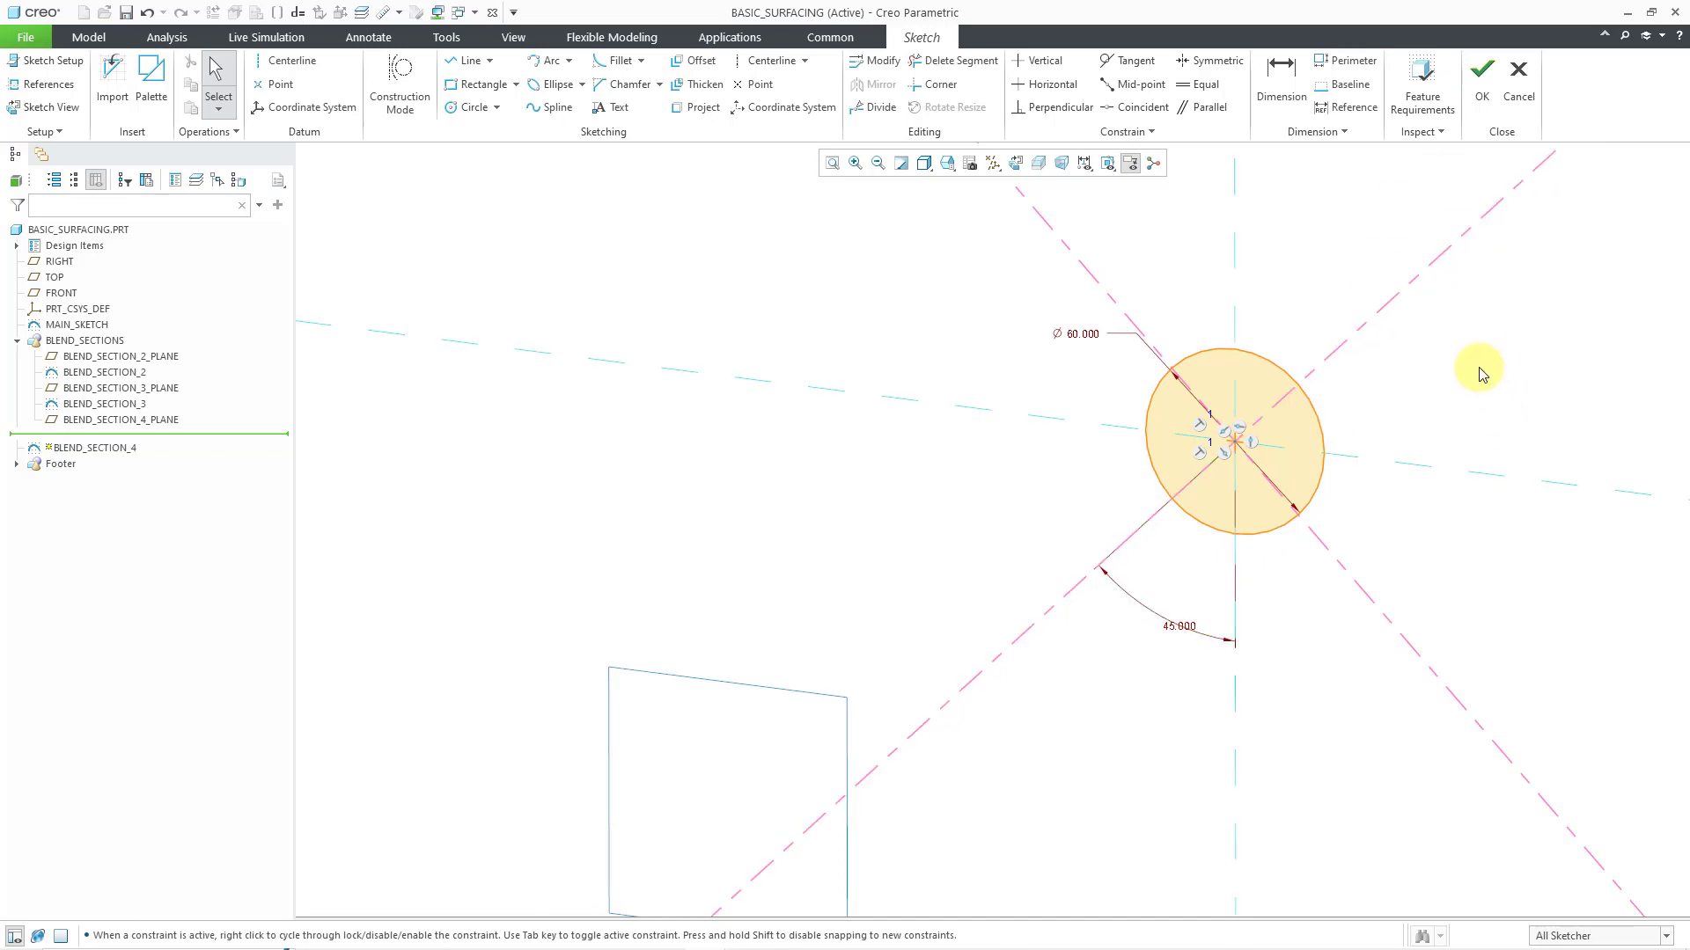
Divide the circle at its four intersections with the diagonal centerlines
scroll(1452, 357, down, 1)
scroll(1419, 340, down, 1)
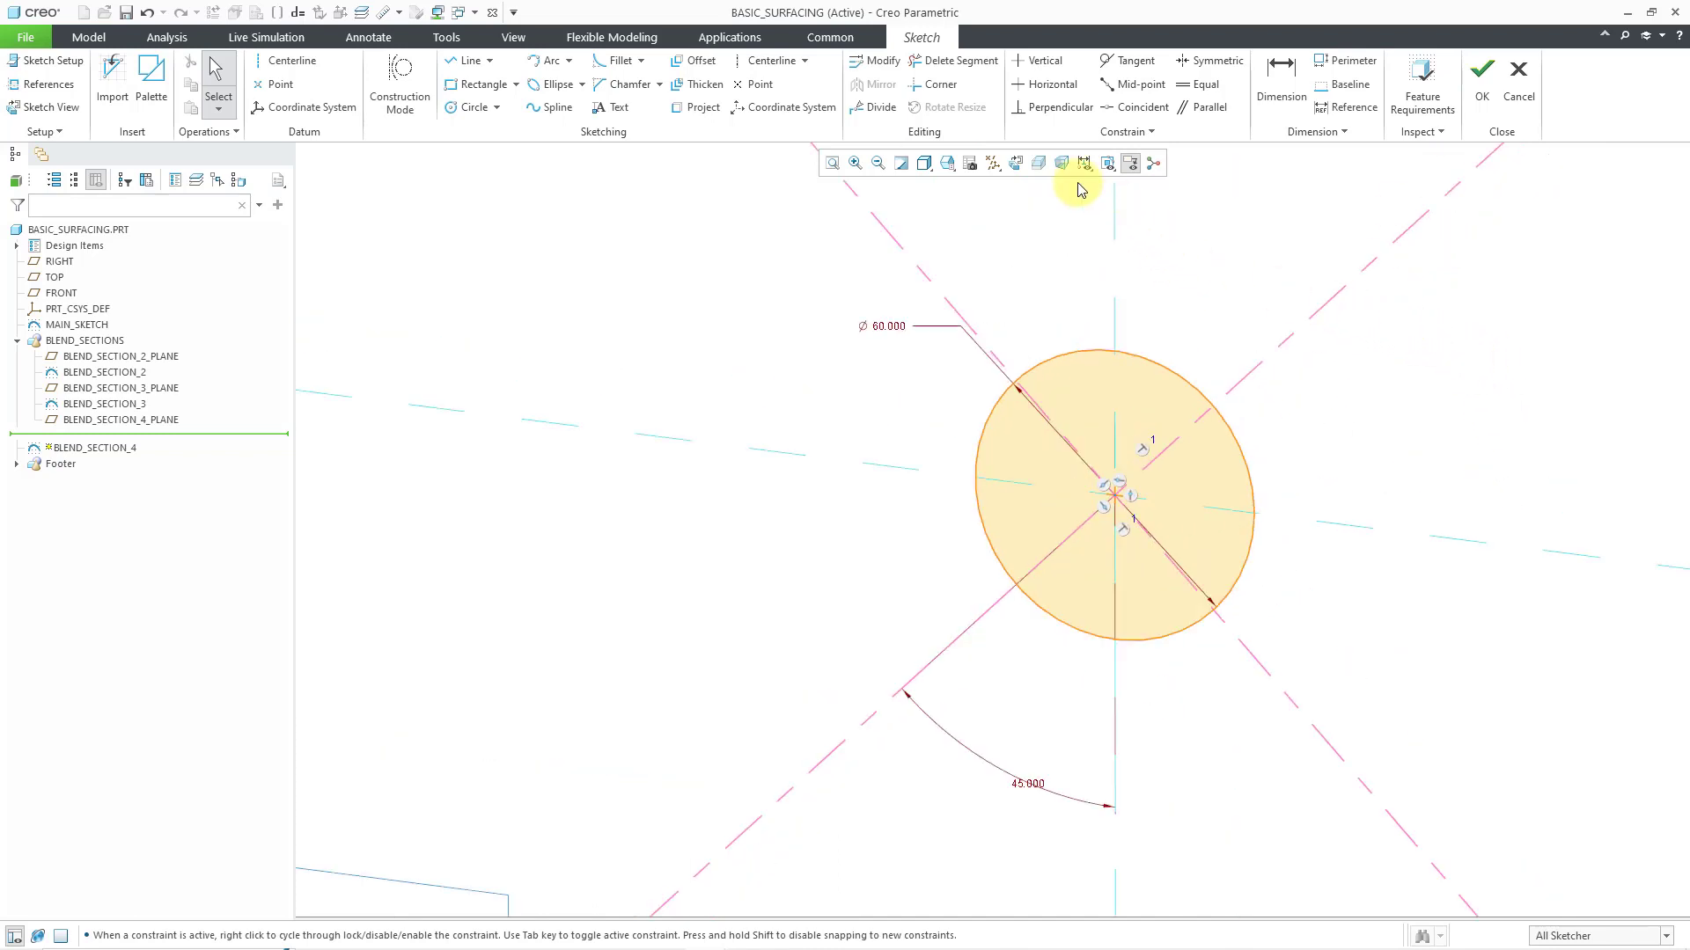
click(874, 106)
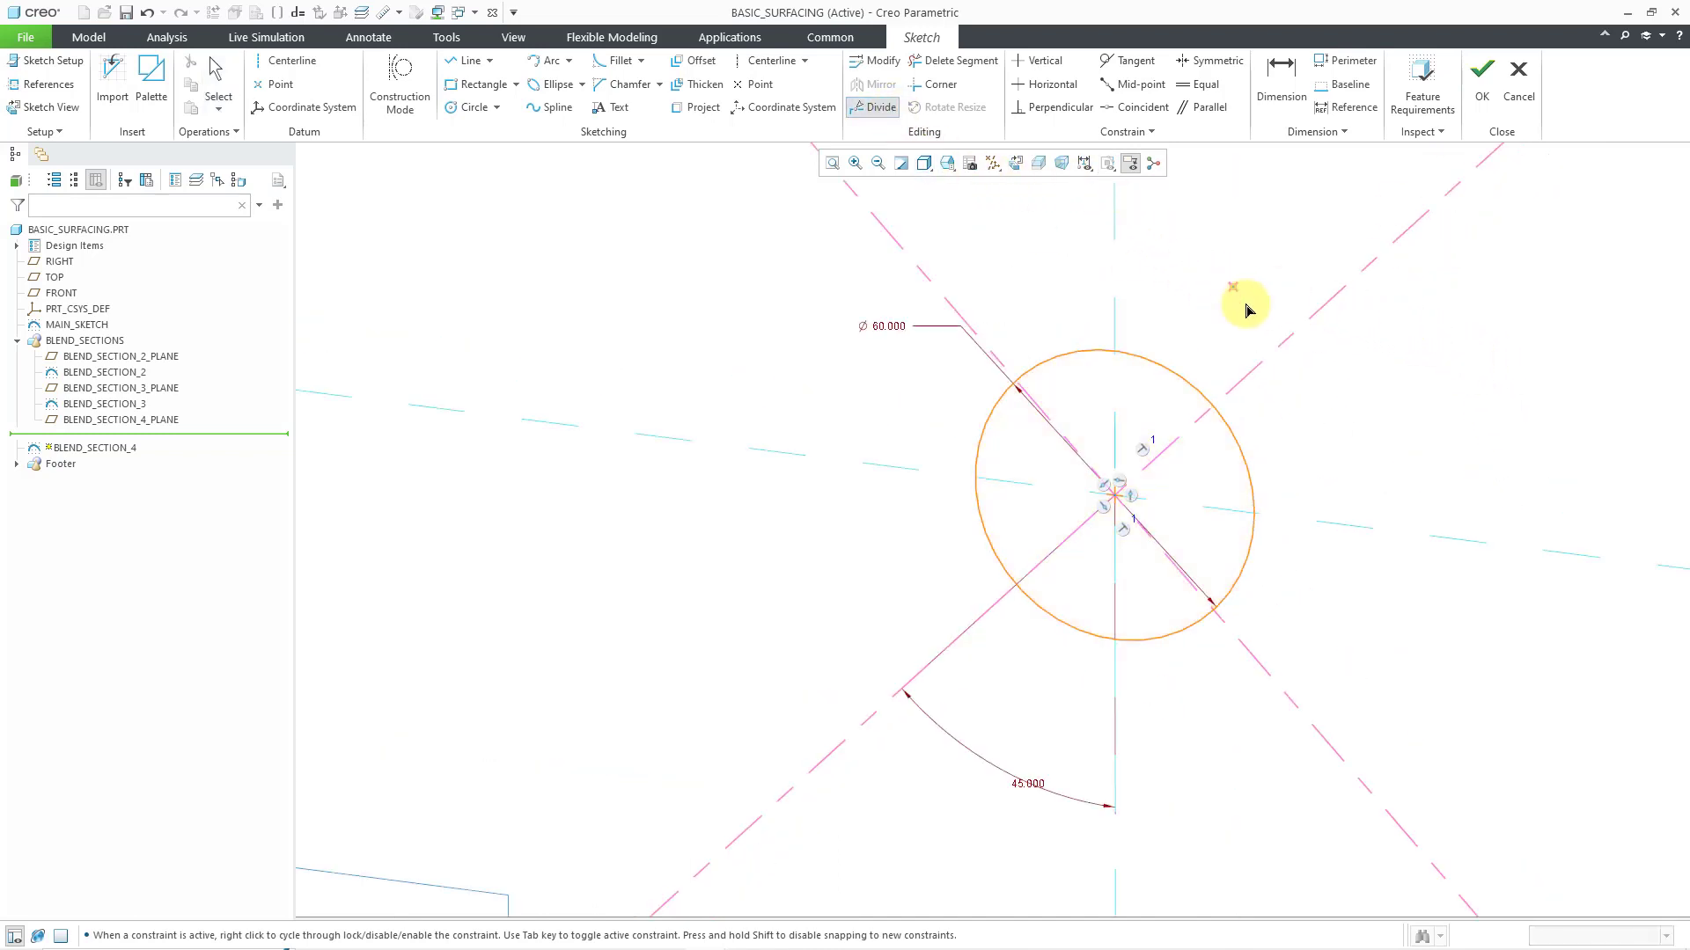
click(1223, 416)
click(1025, 383)
click(1012, 583)
click(1220, 619)
middle_click(1328, 604)
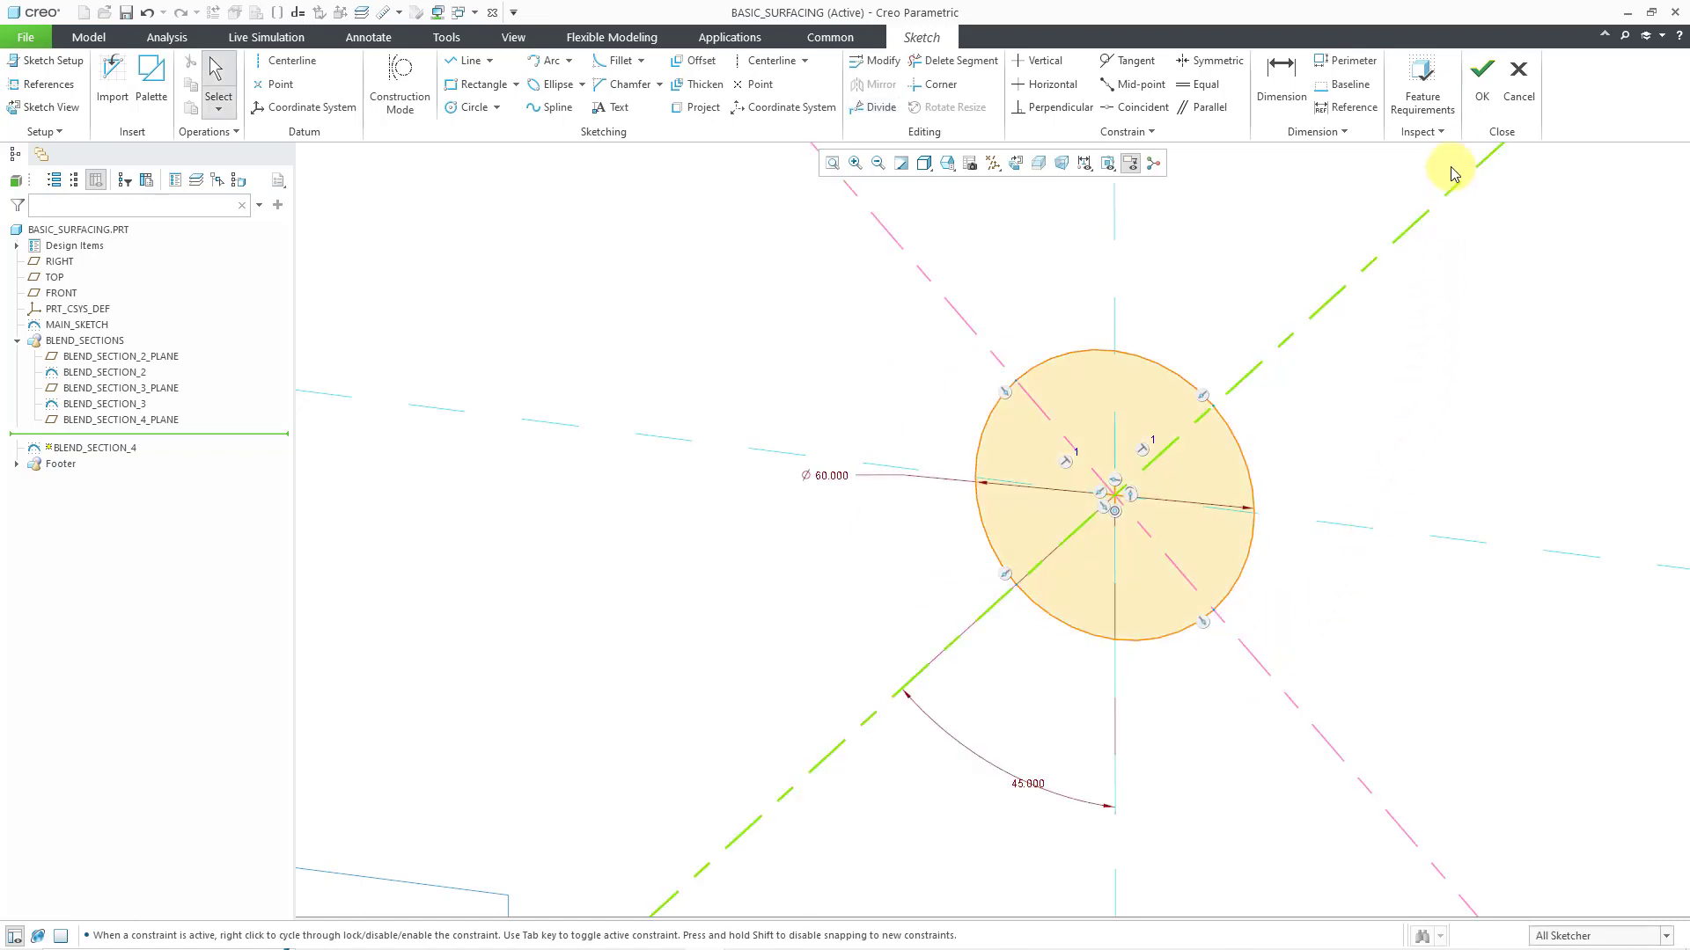
Finish the BLEND_SECTION_4 sketch and start a Blend feature that uses selected sections instead of sketched ones
click(1482, 78)
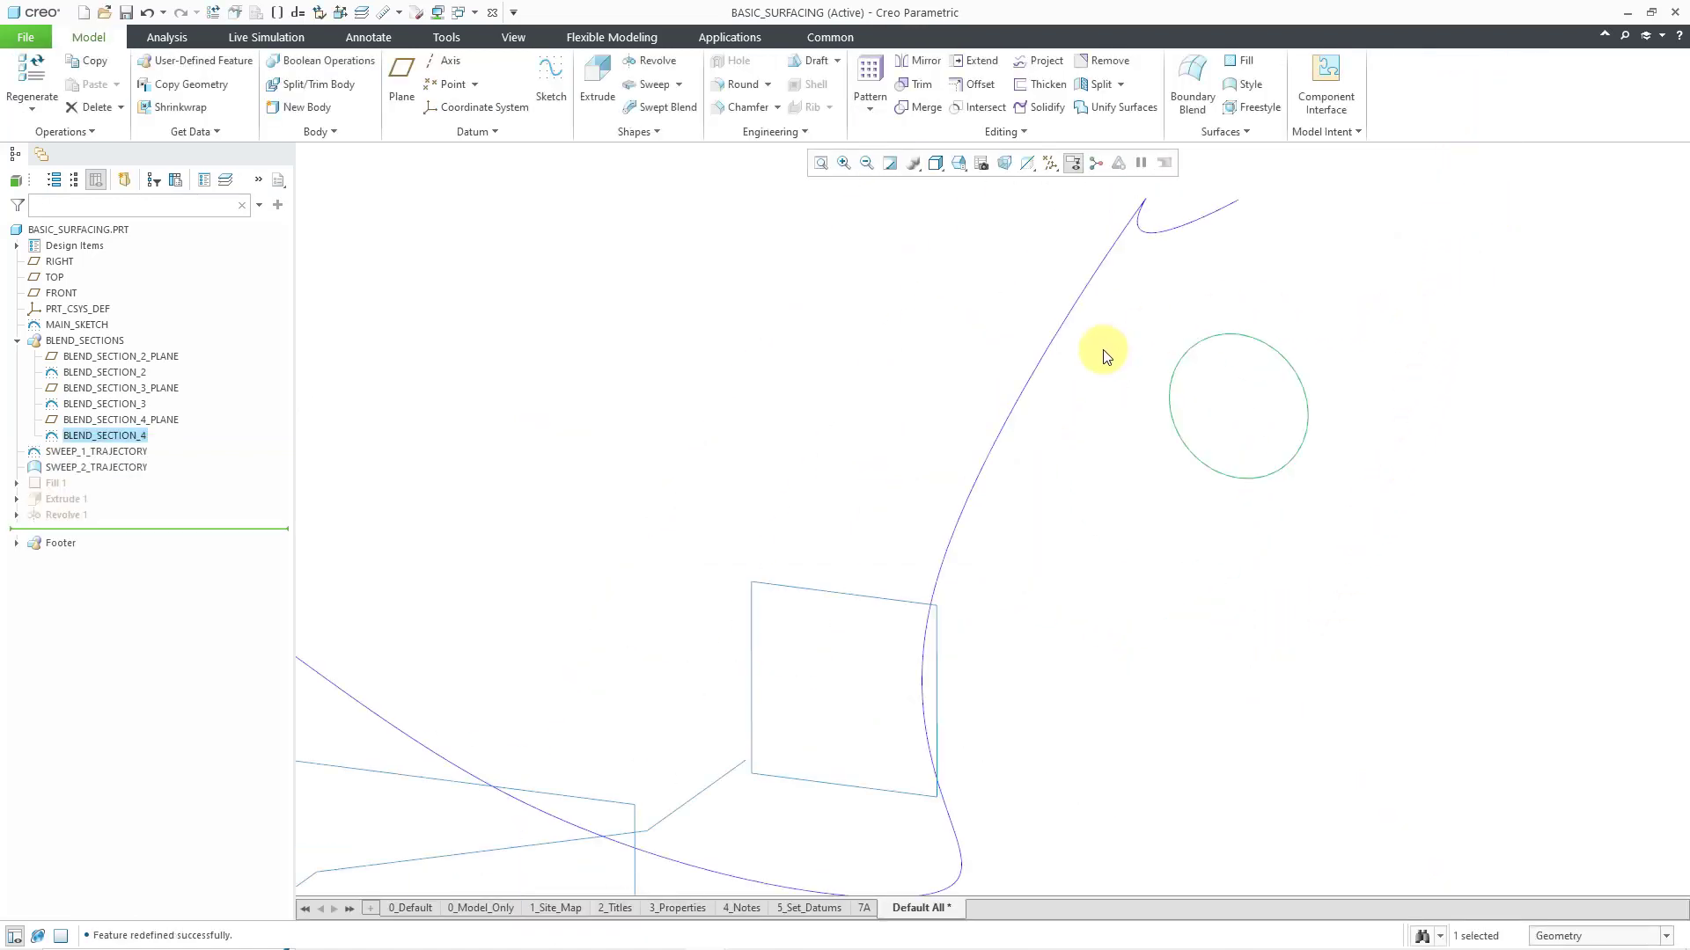
click(891, 341)
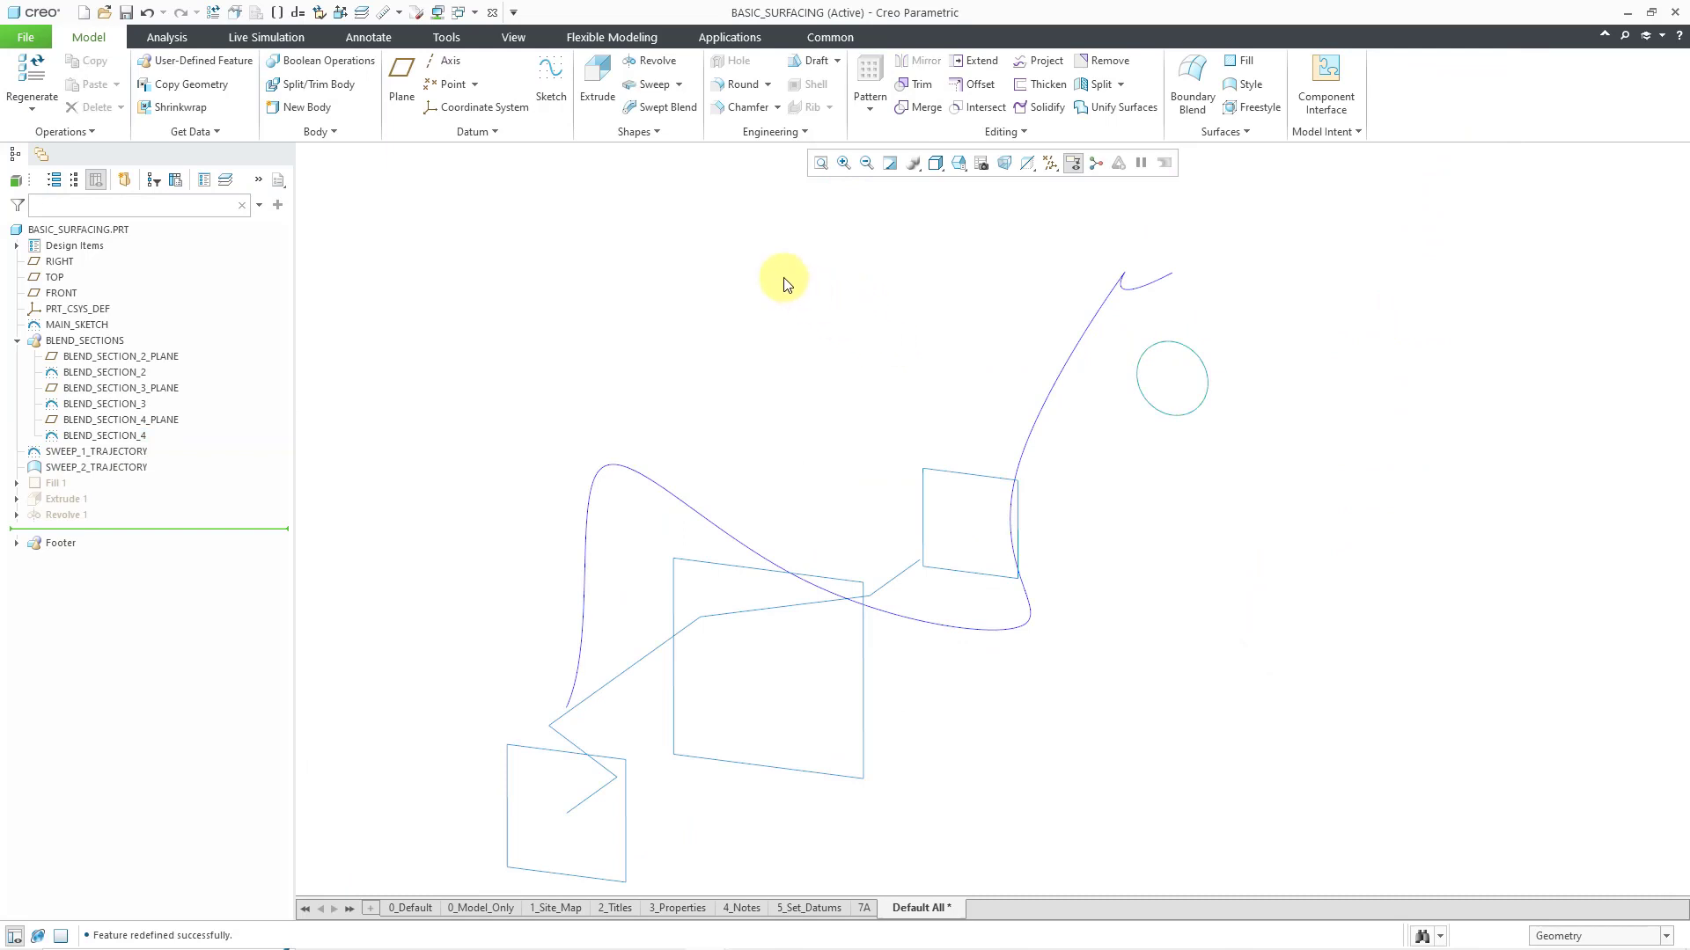
click(639, 132)
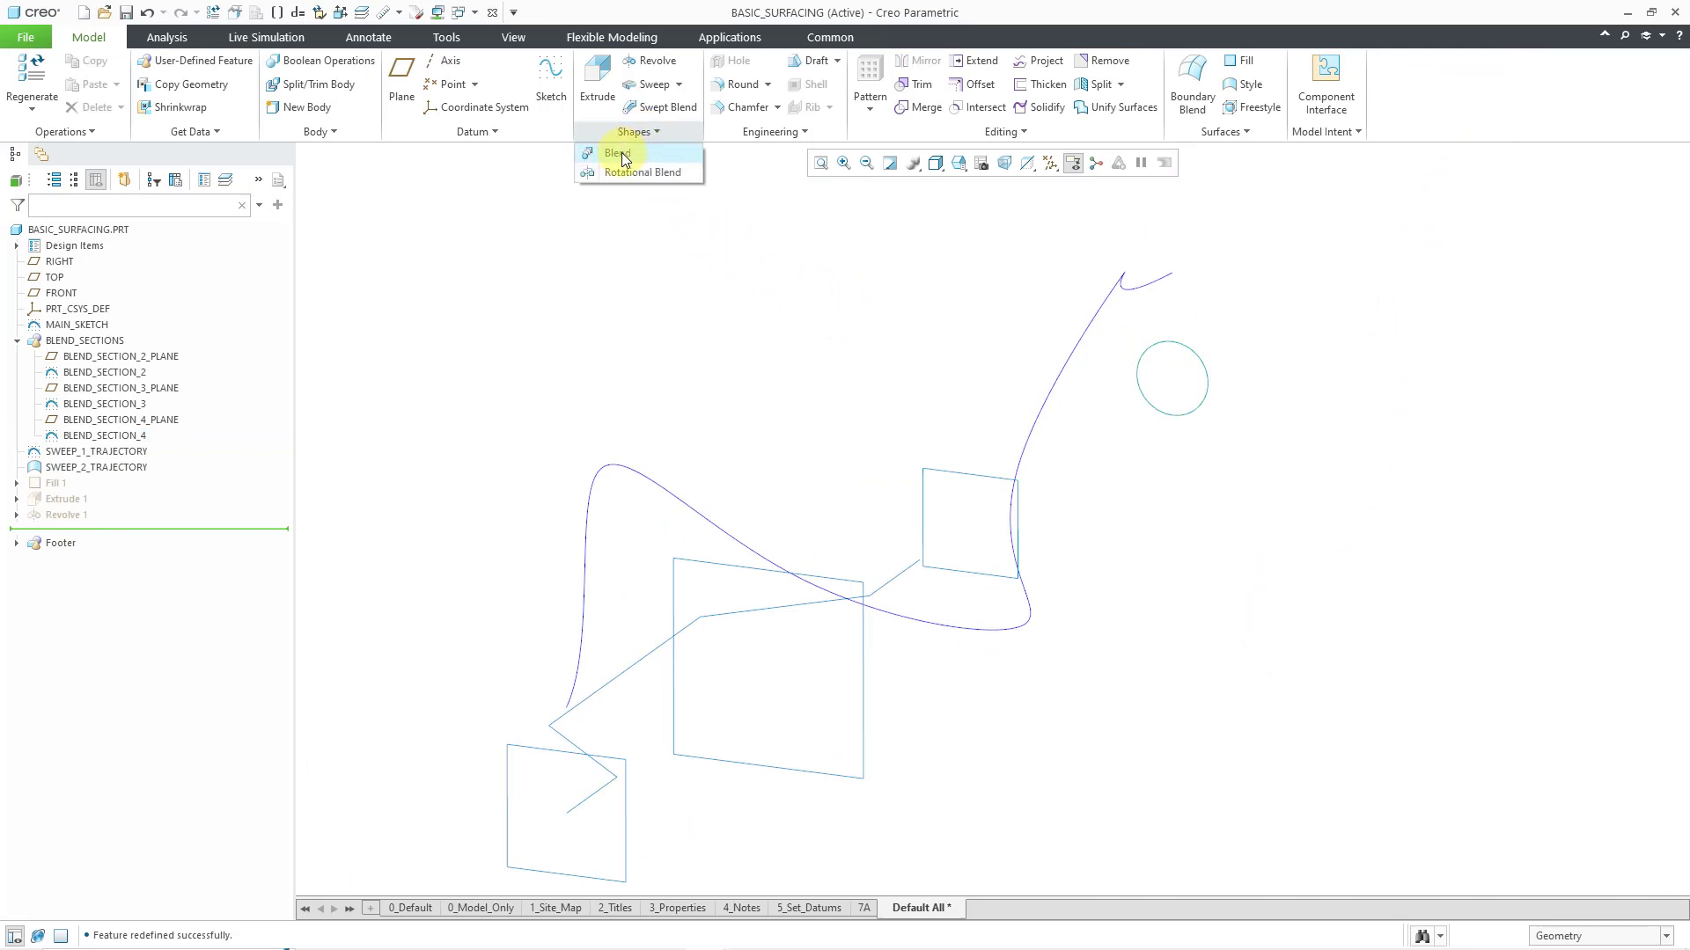
click(619, 154)
click(520, 763)
scroll(870, 486, up, 3)
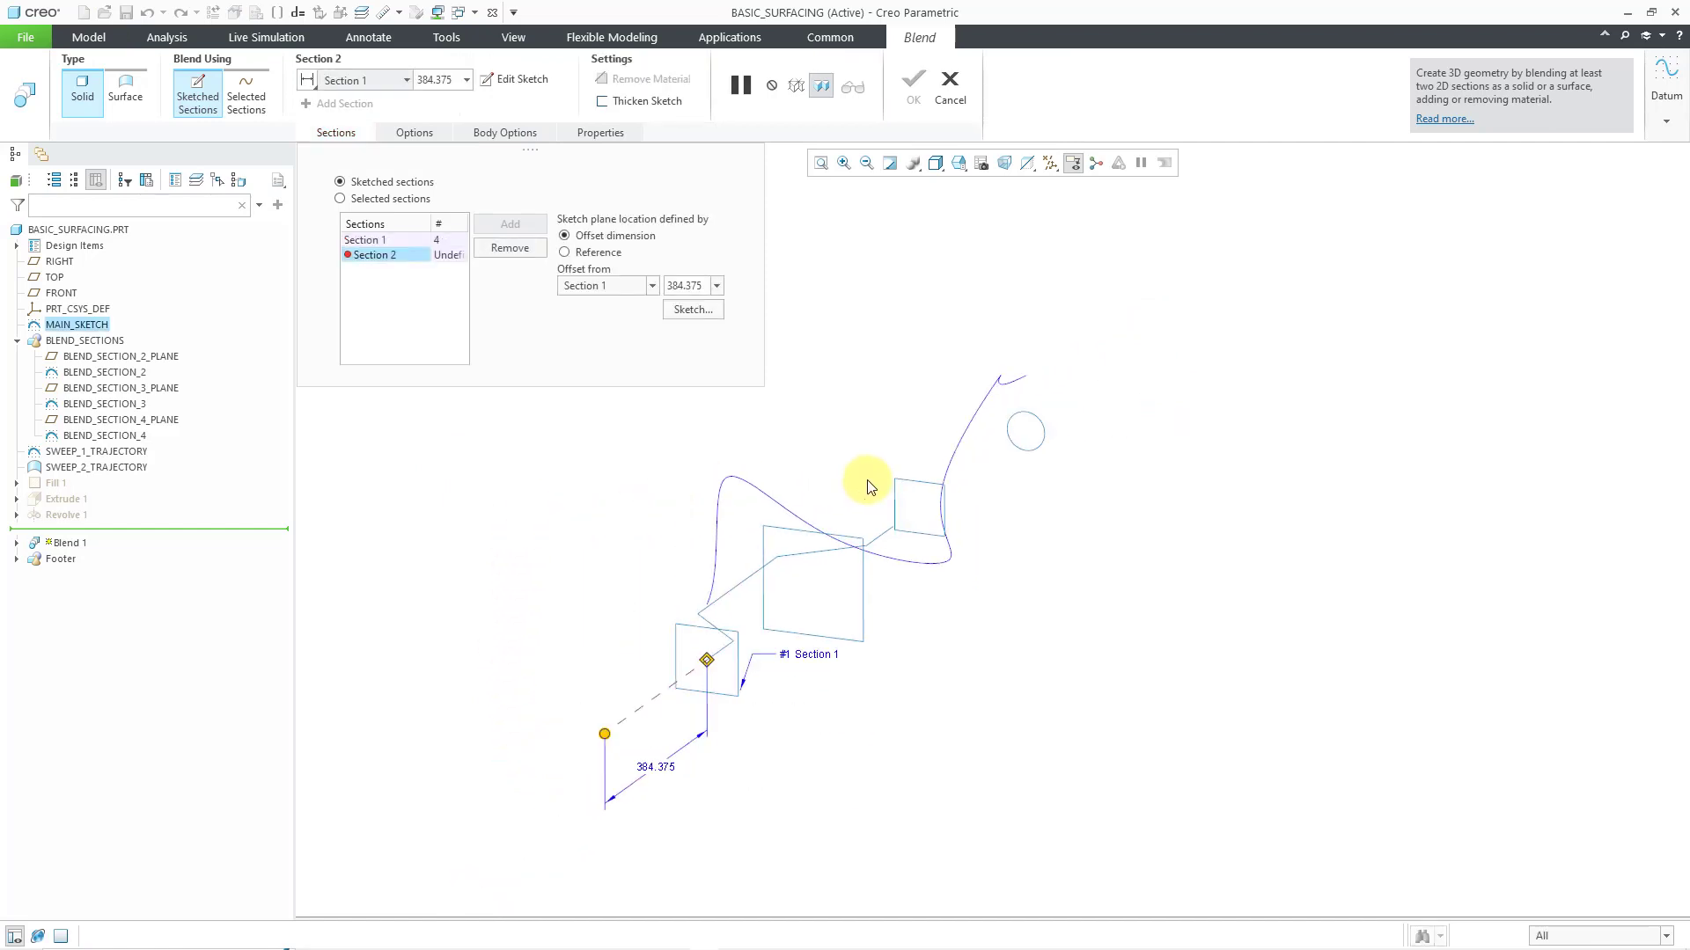
click(369, 201)
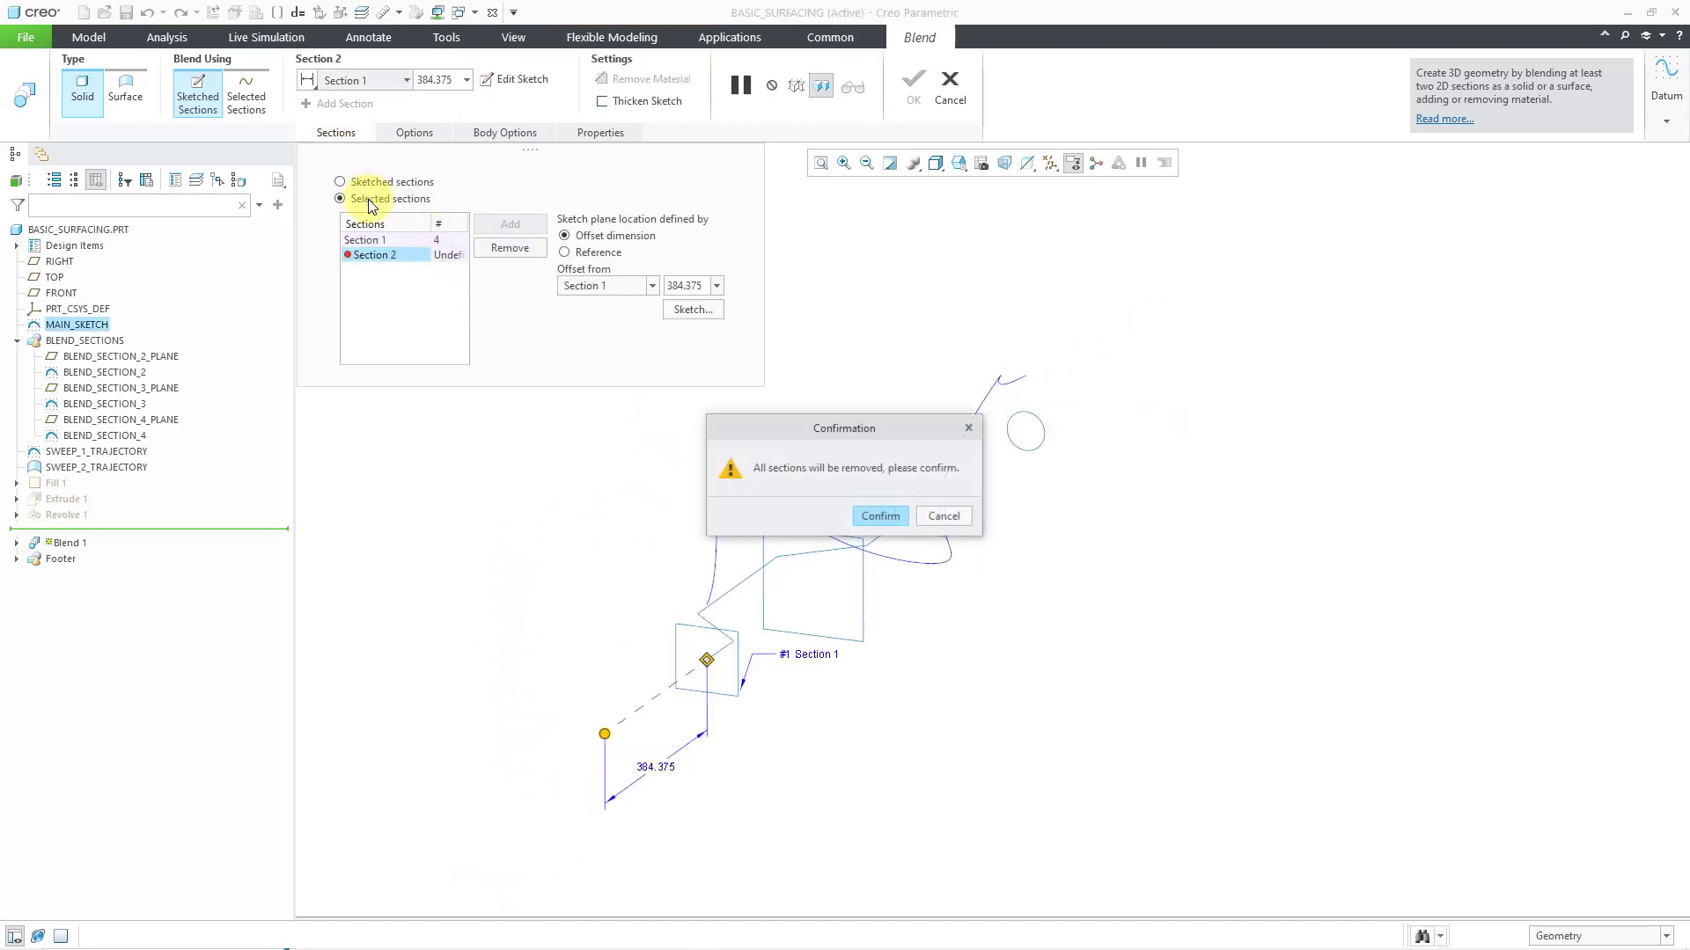
click(880, 517)
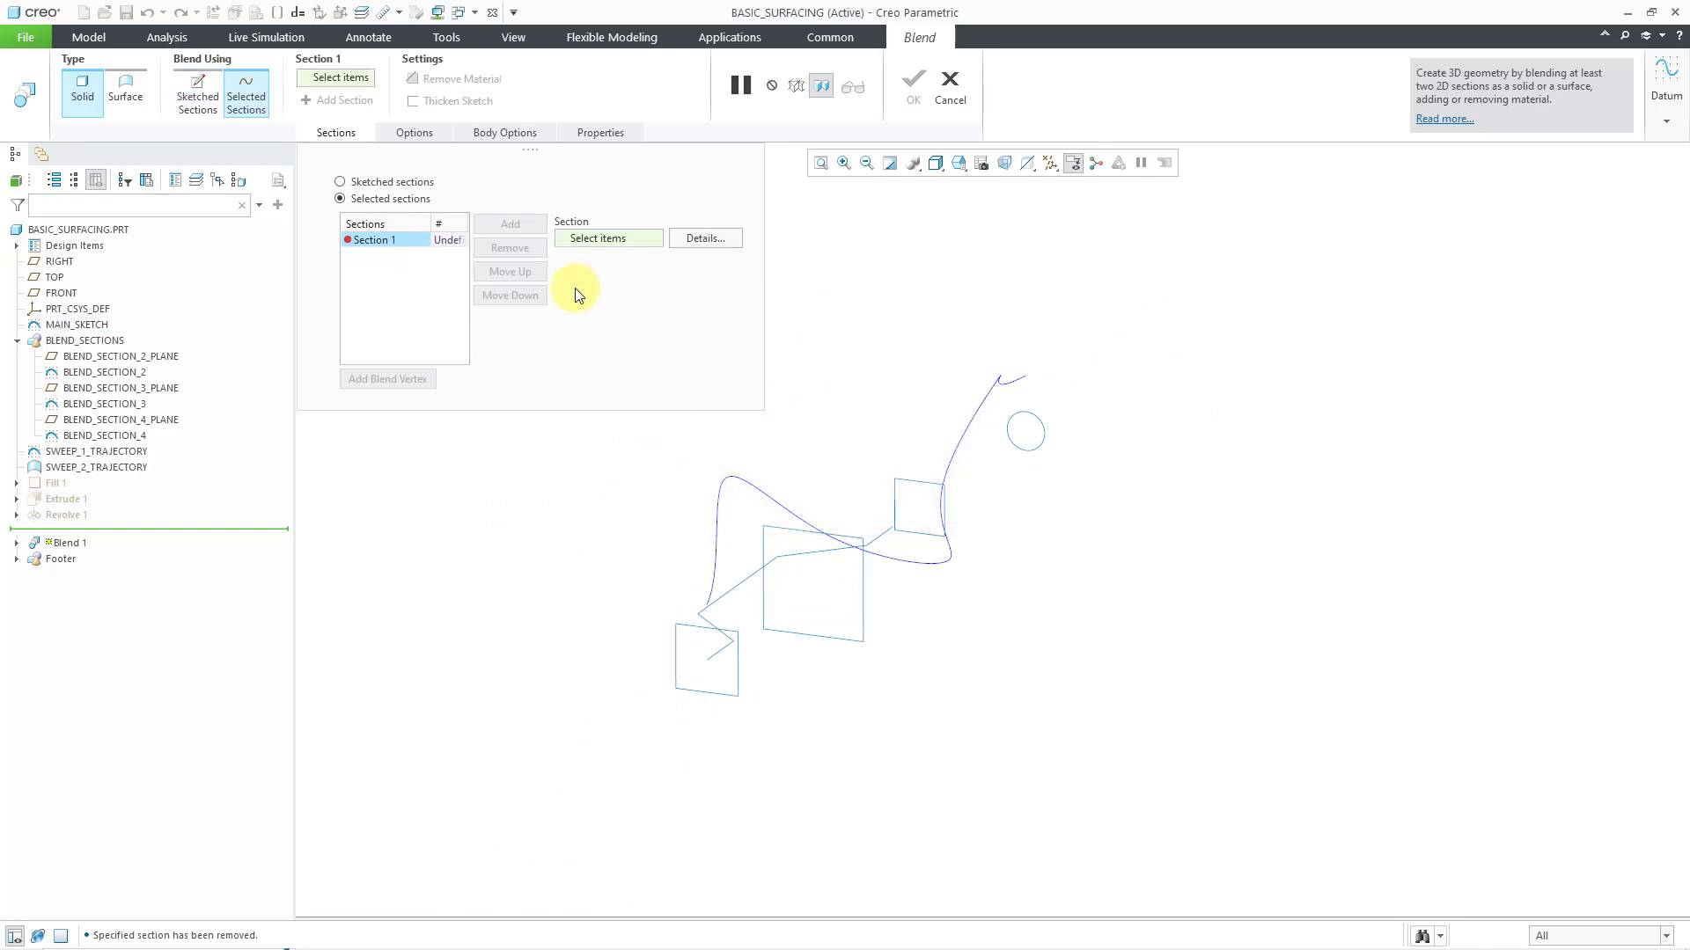
Select the MAIN_SKETCH square as Section 1 of the blend and the large BLEND_SECTION_2 square as Section 2
click(685, 626)
scroll(801, 514, down, 2)
scroll(800, 514, down, 1)
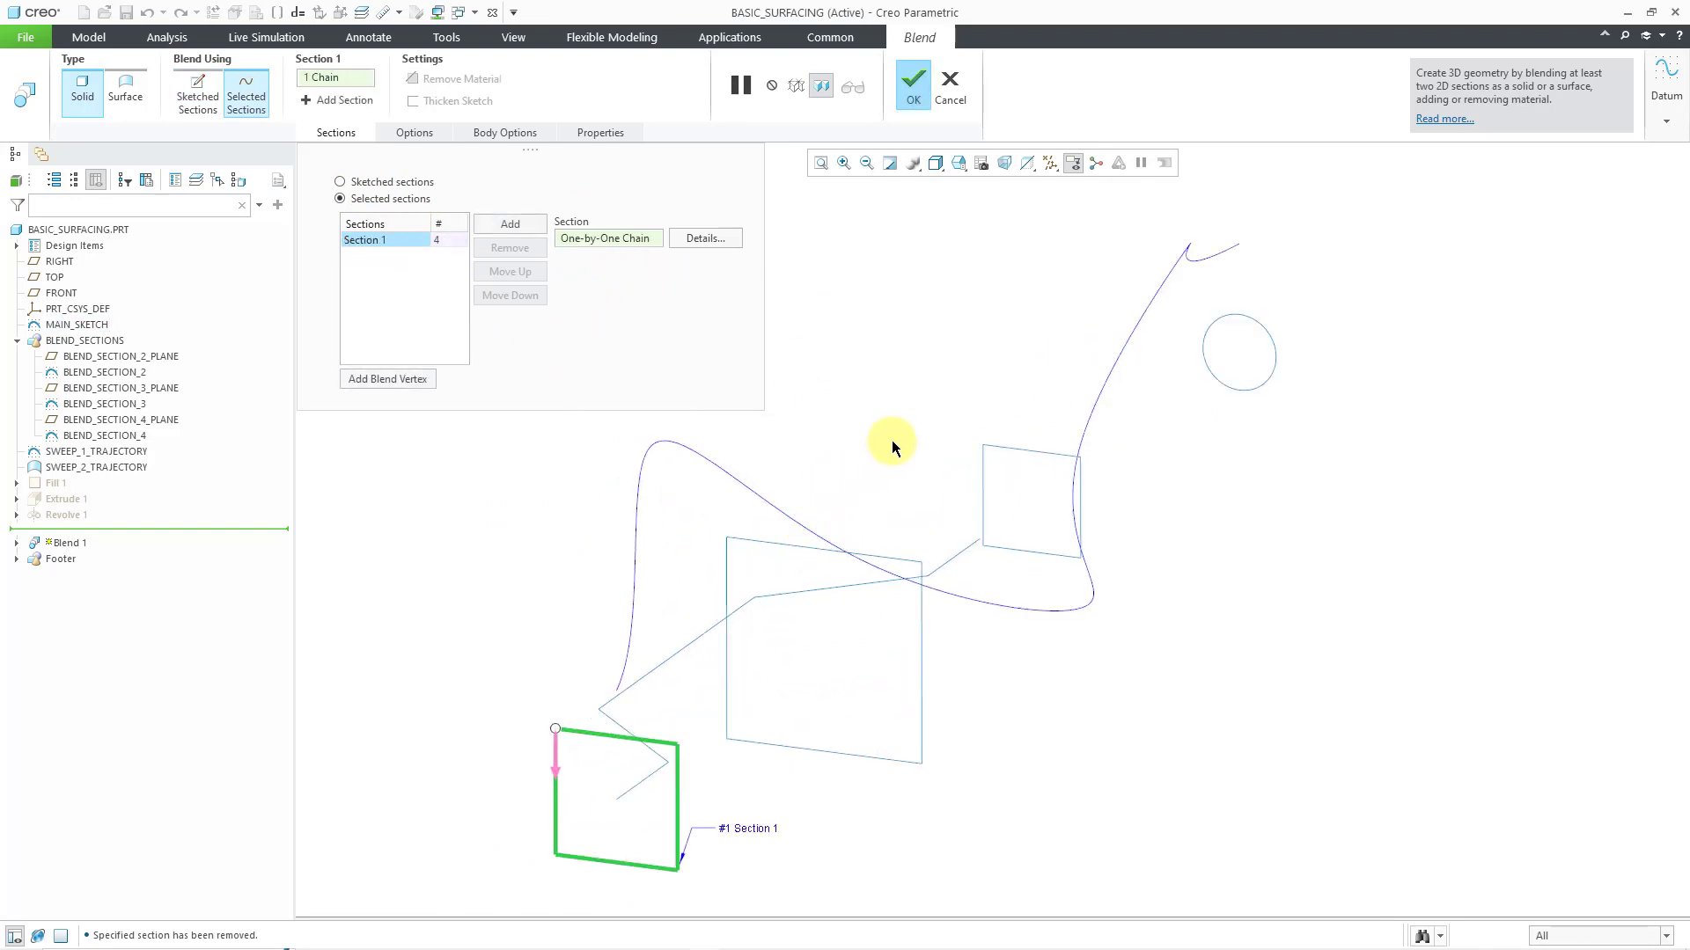
right_click(895, 438)
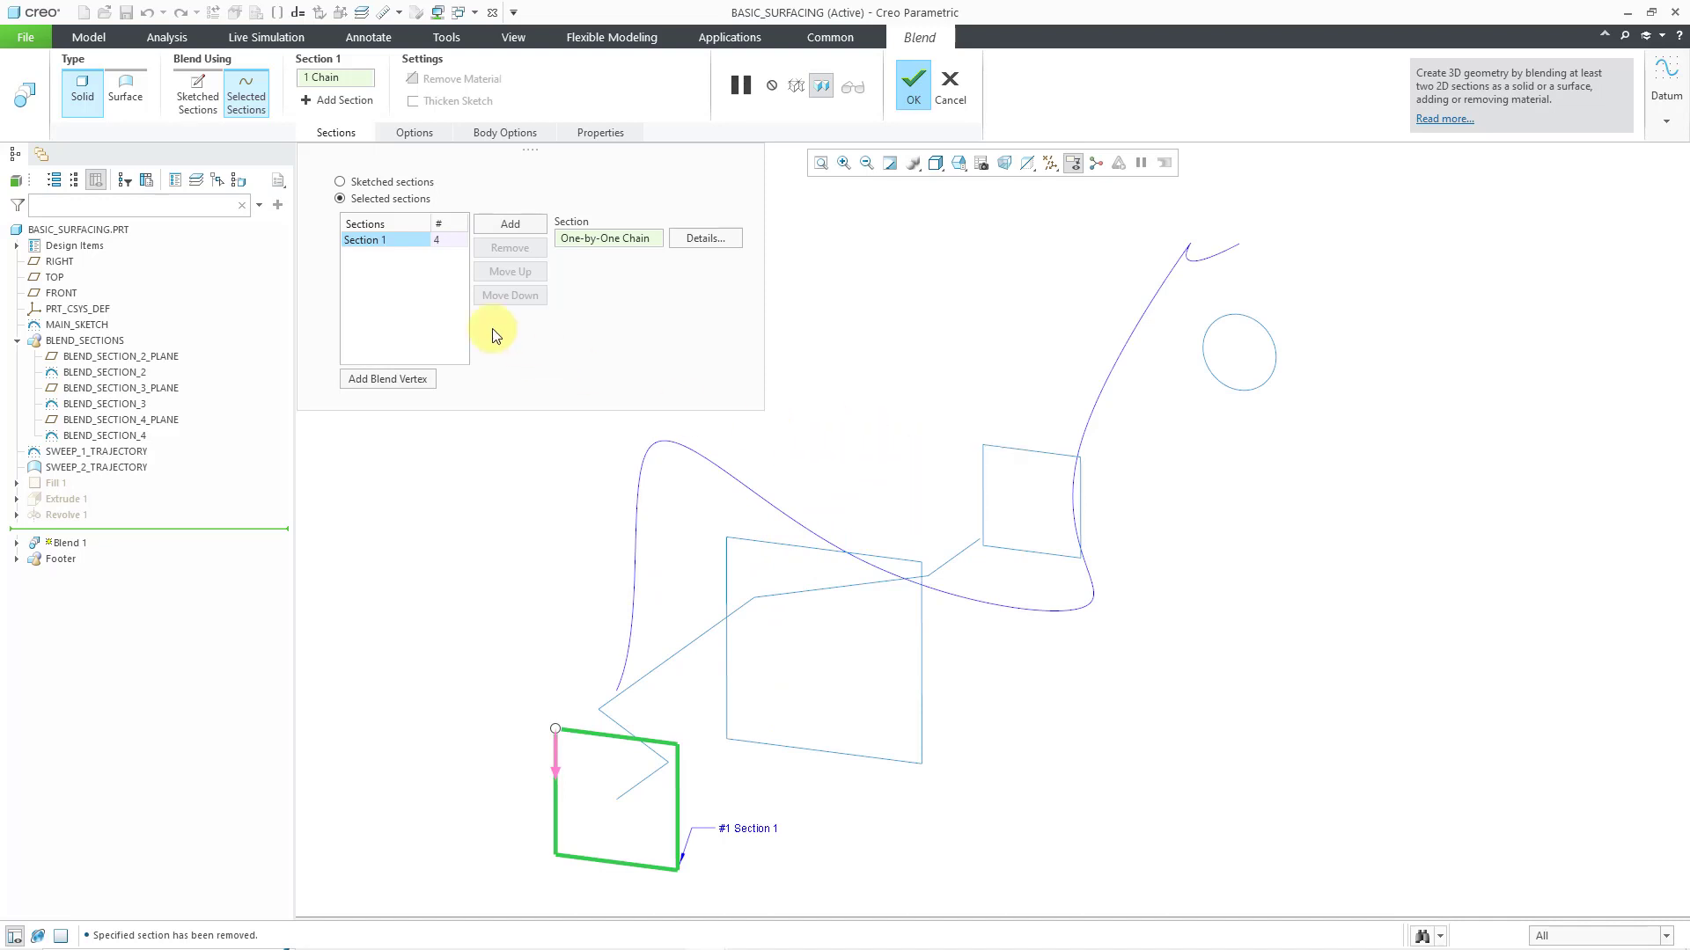
click(510, 226)
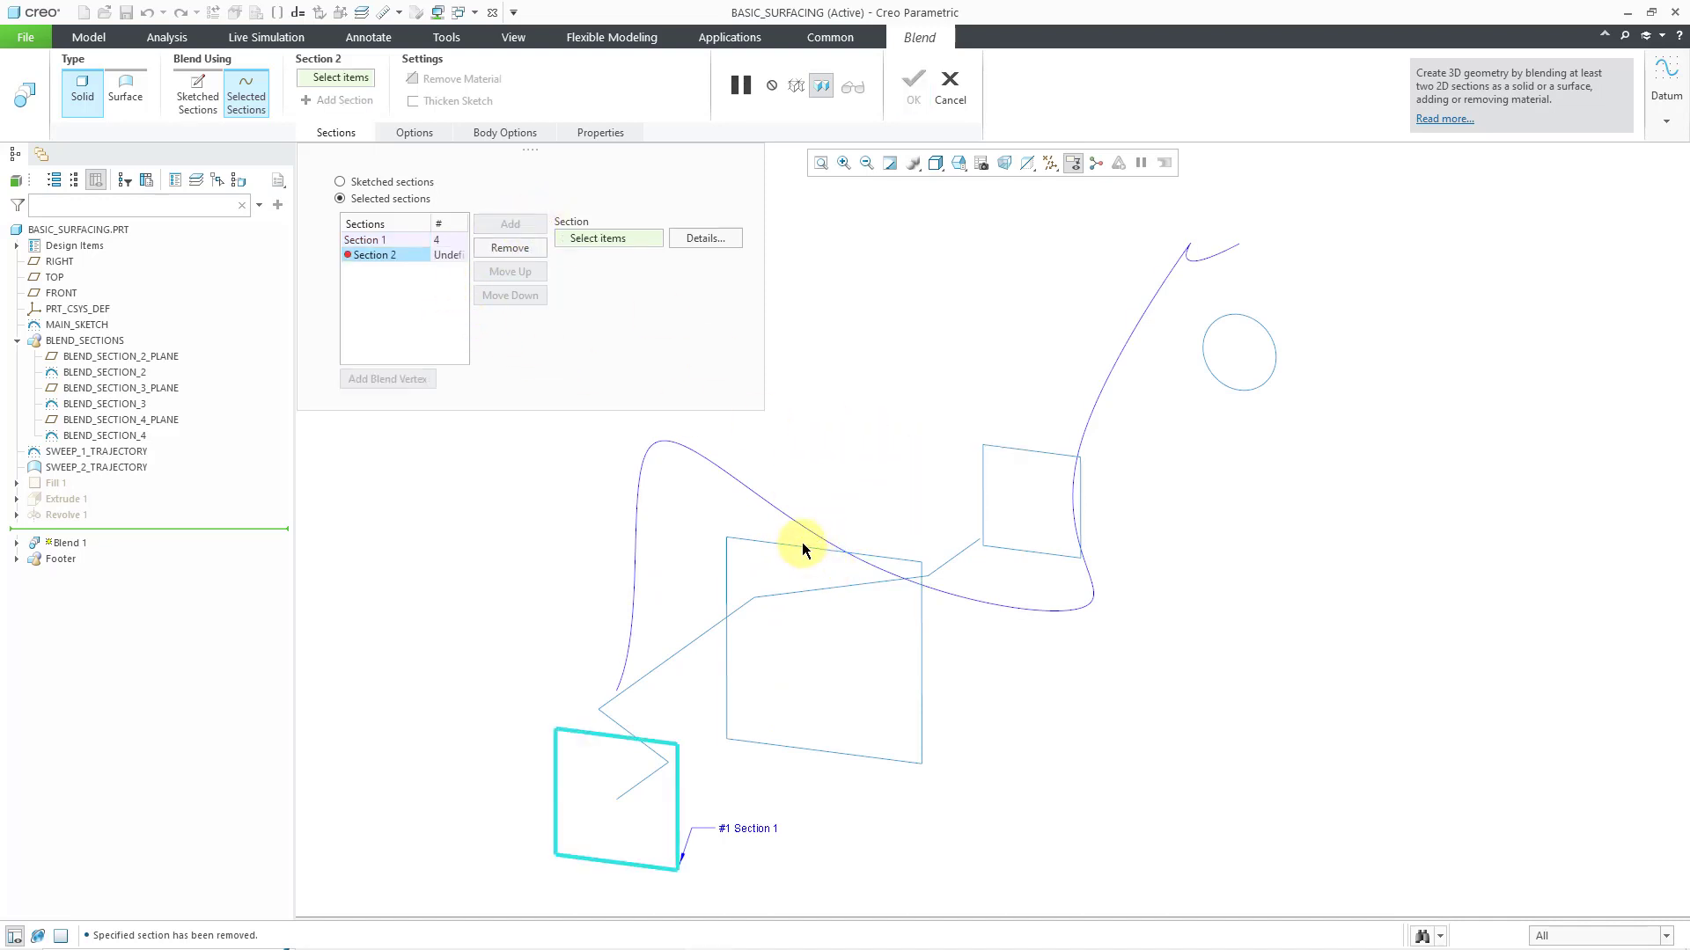
click(801, 549)
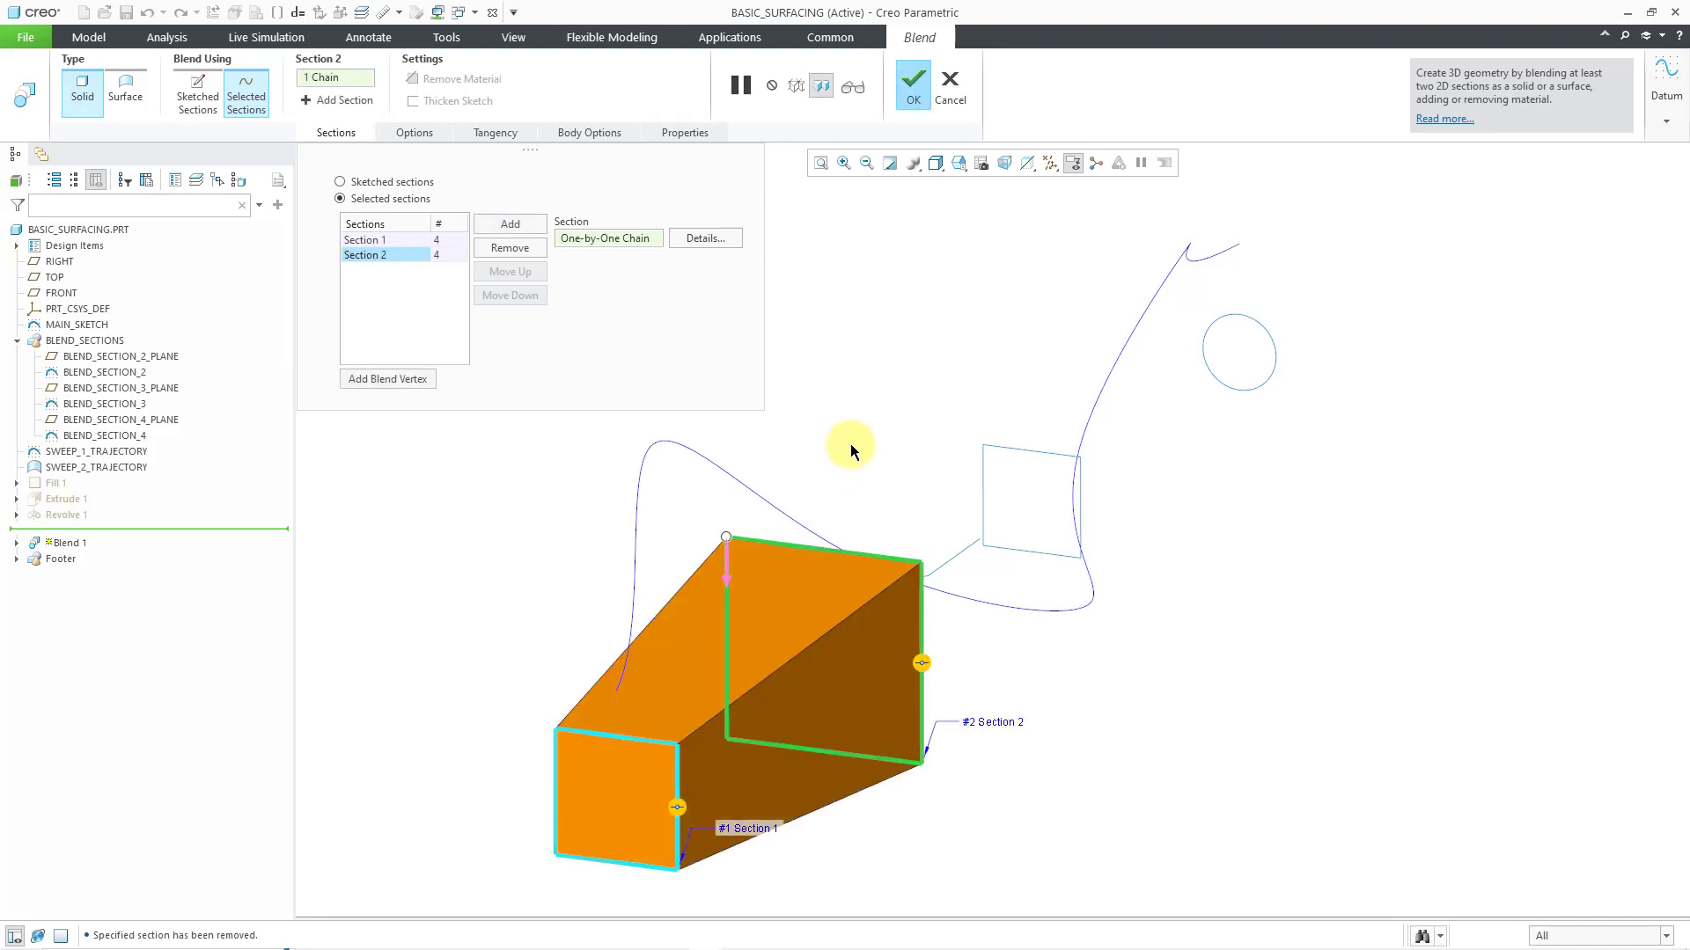
Add the BLEND_SECTION_3 square as Section 3 and the divided BLEND_SECTION_4 circle as Section 4
click(511, 225)
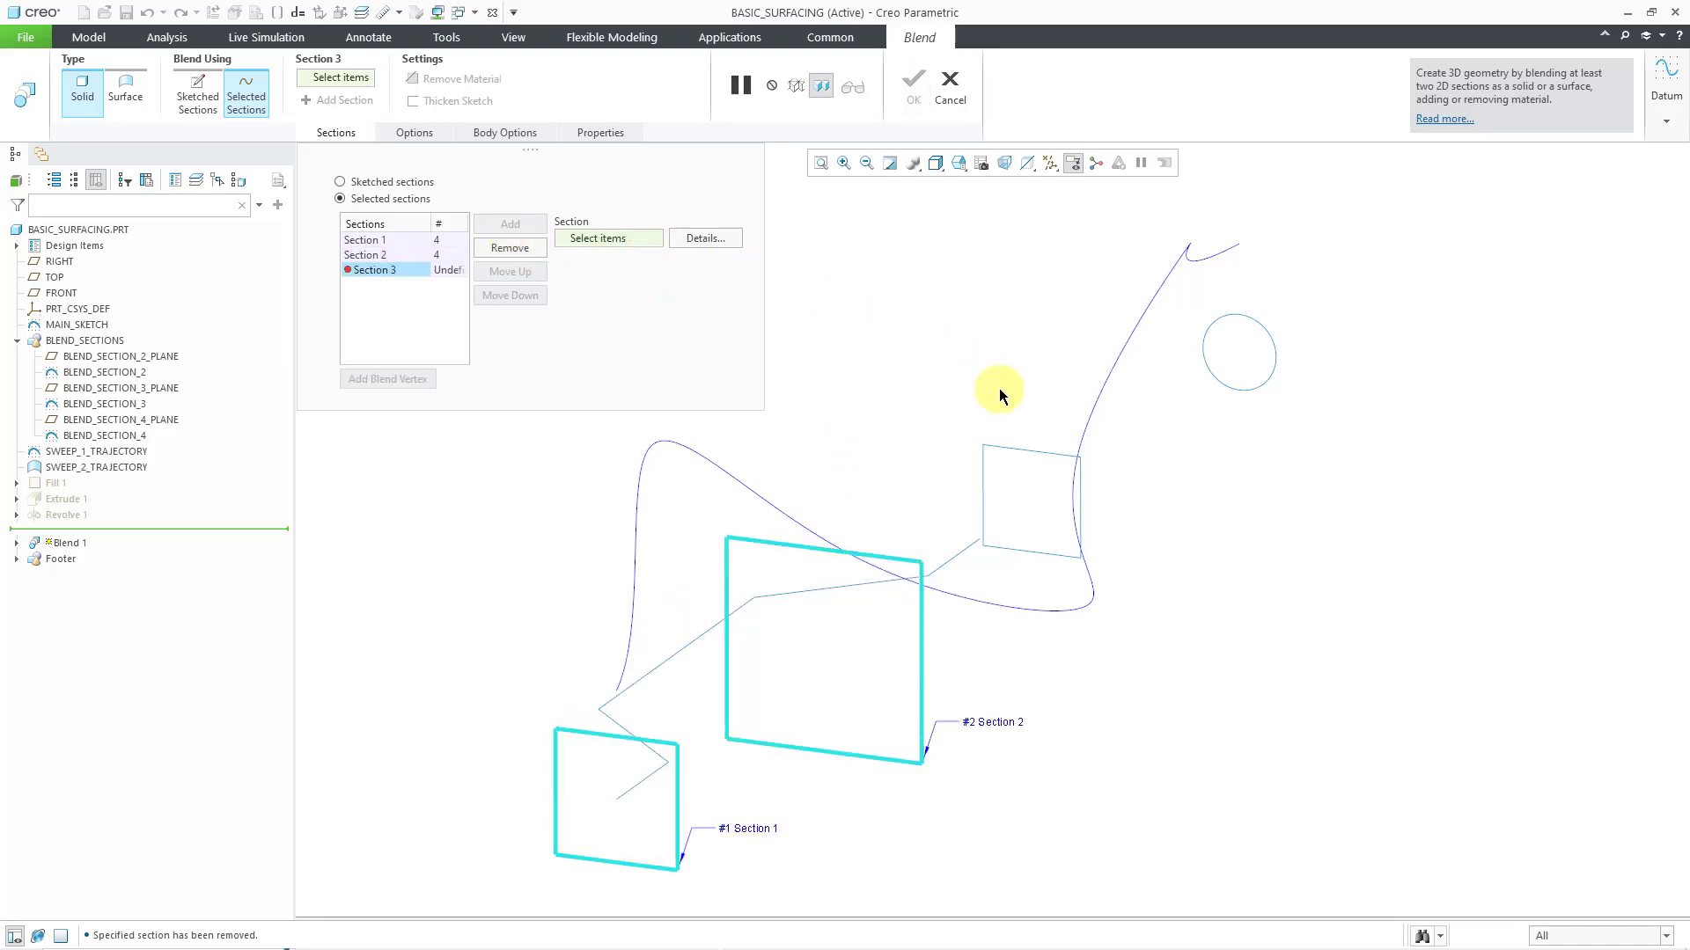
click(1016, 450)
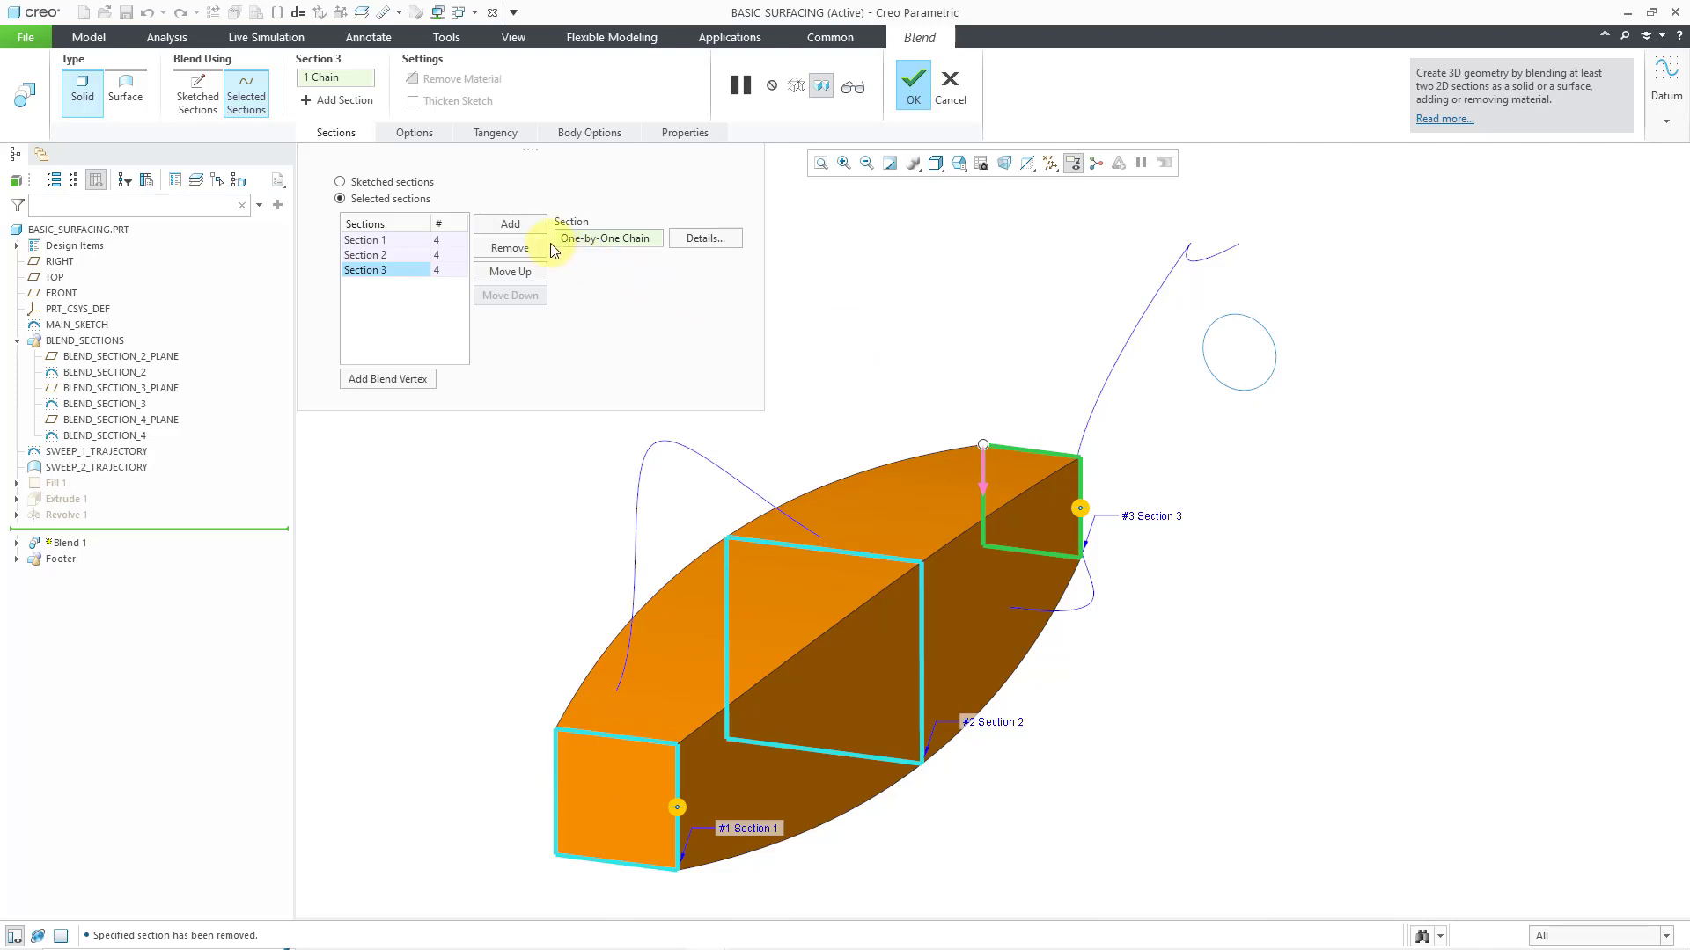
click(527, 224)
click(1233, 313)
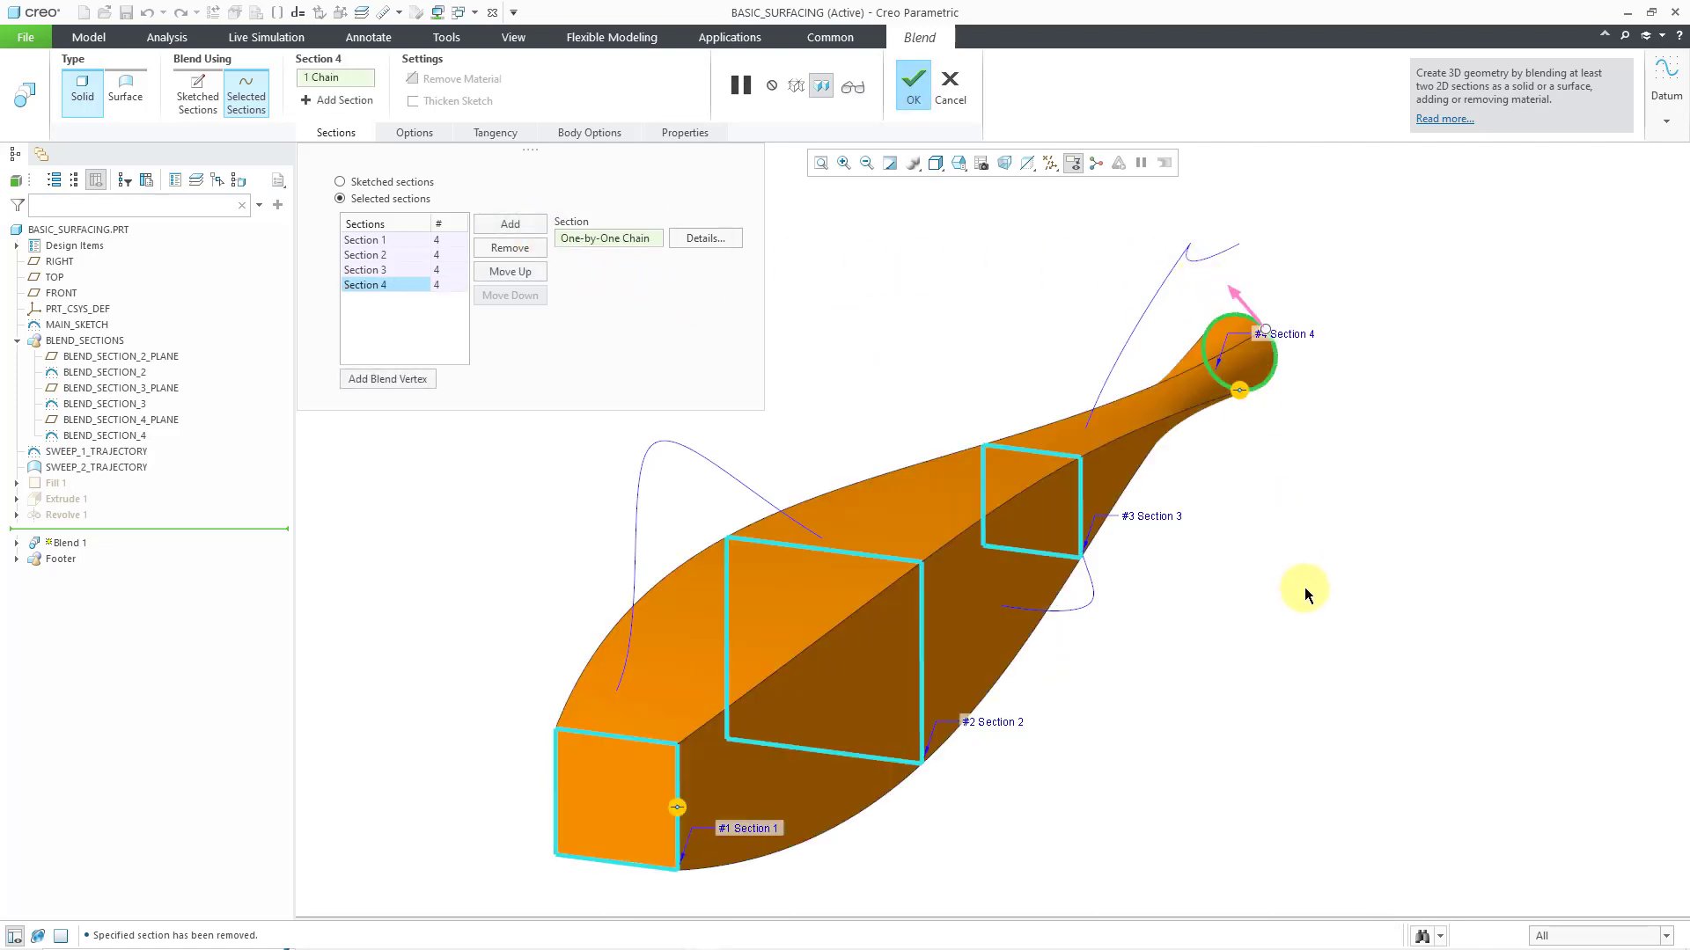
Move the start point of Section 4 to the circle's upper-left vertex to match the start points of the square sections
middle_drag(1273, 405, 1200, 501)
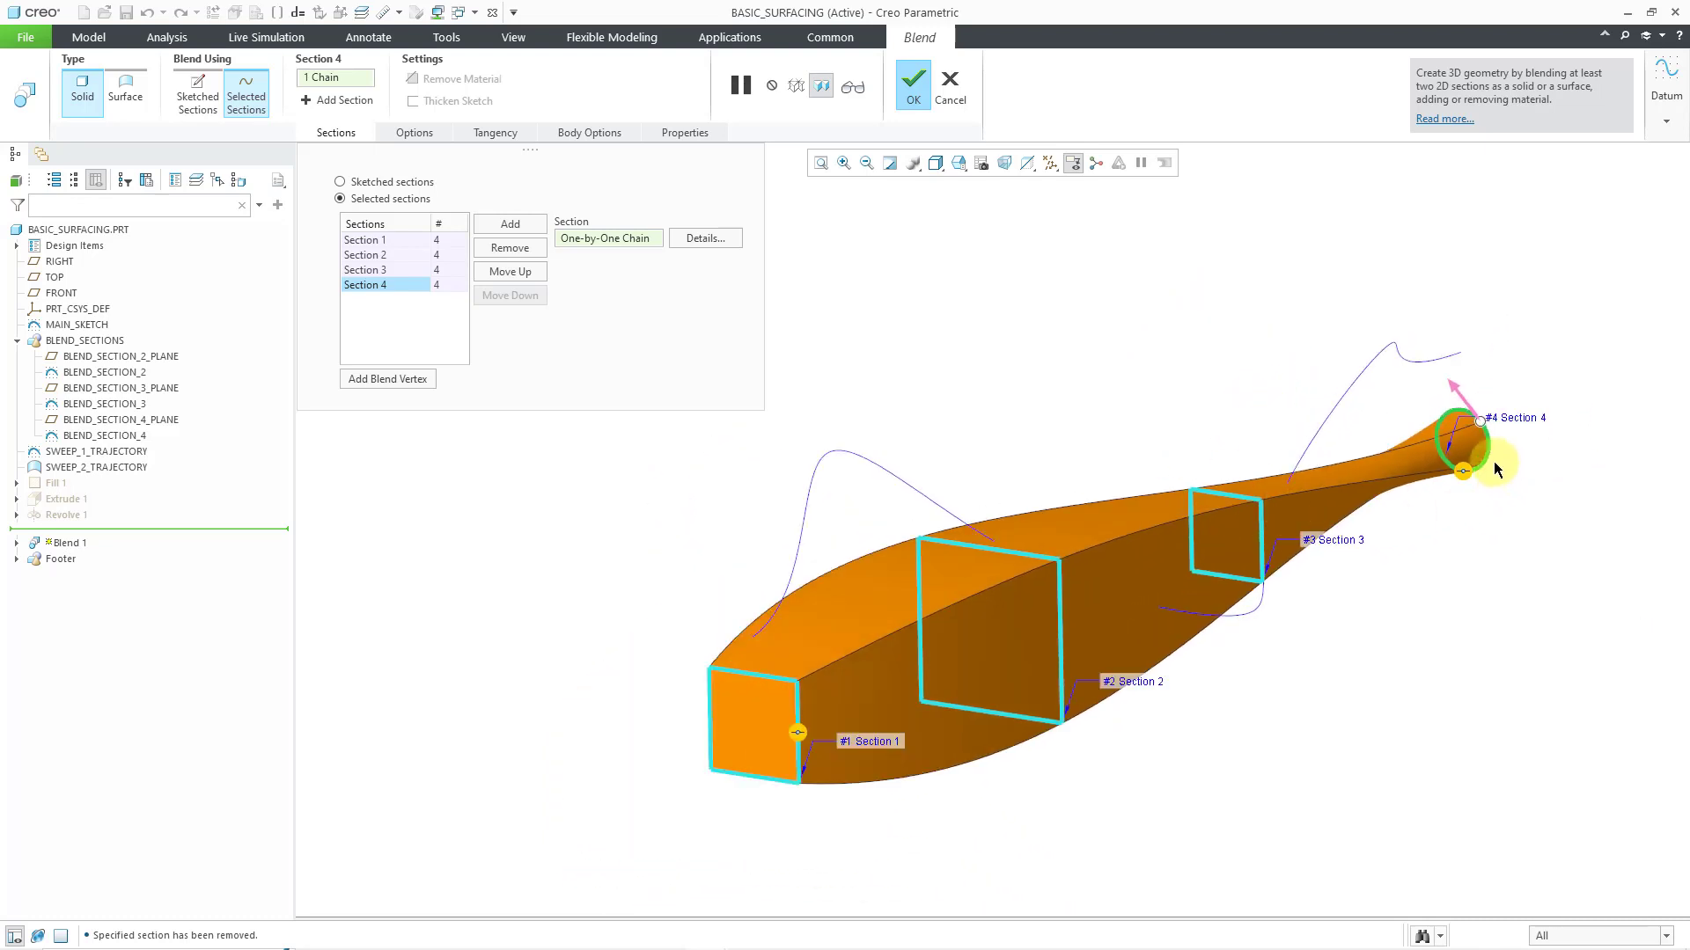
scroll(1482, 458, down, 2)
drag(1480, 417, 1430, 405)
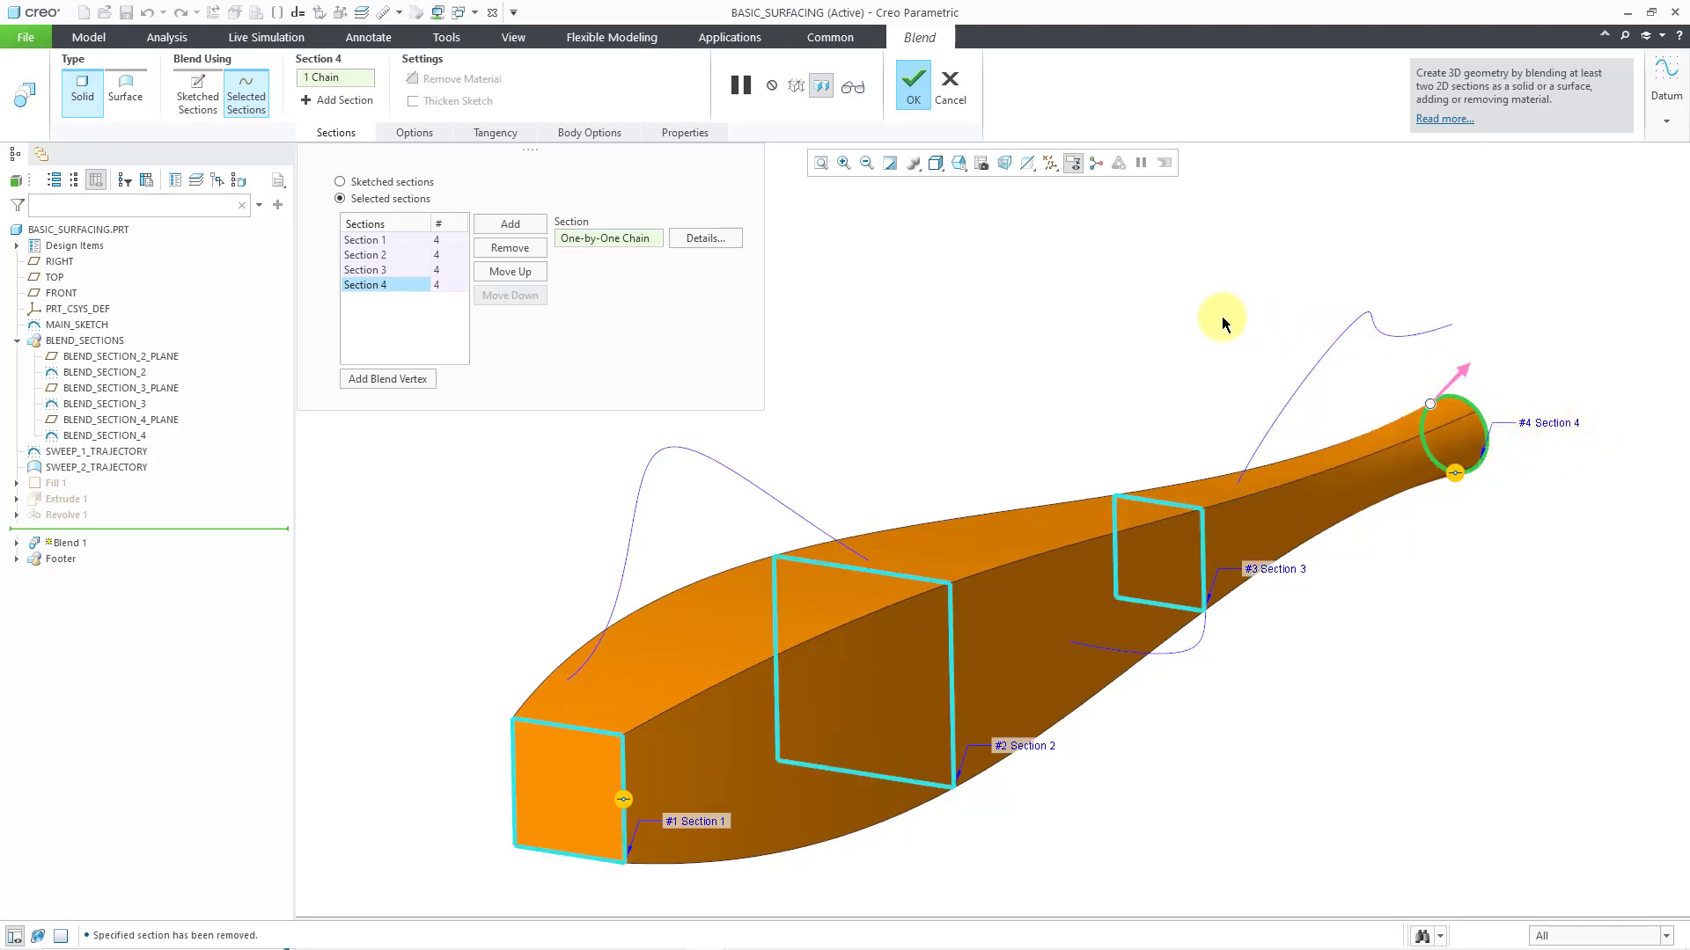
scroll(1081, 308, up, 1)
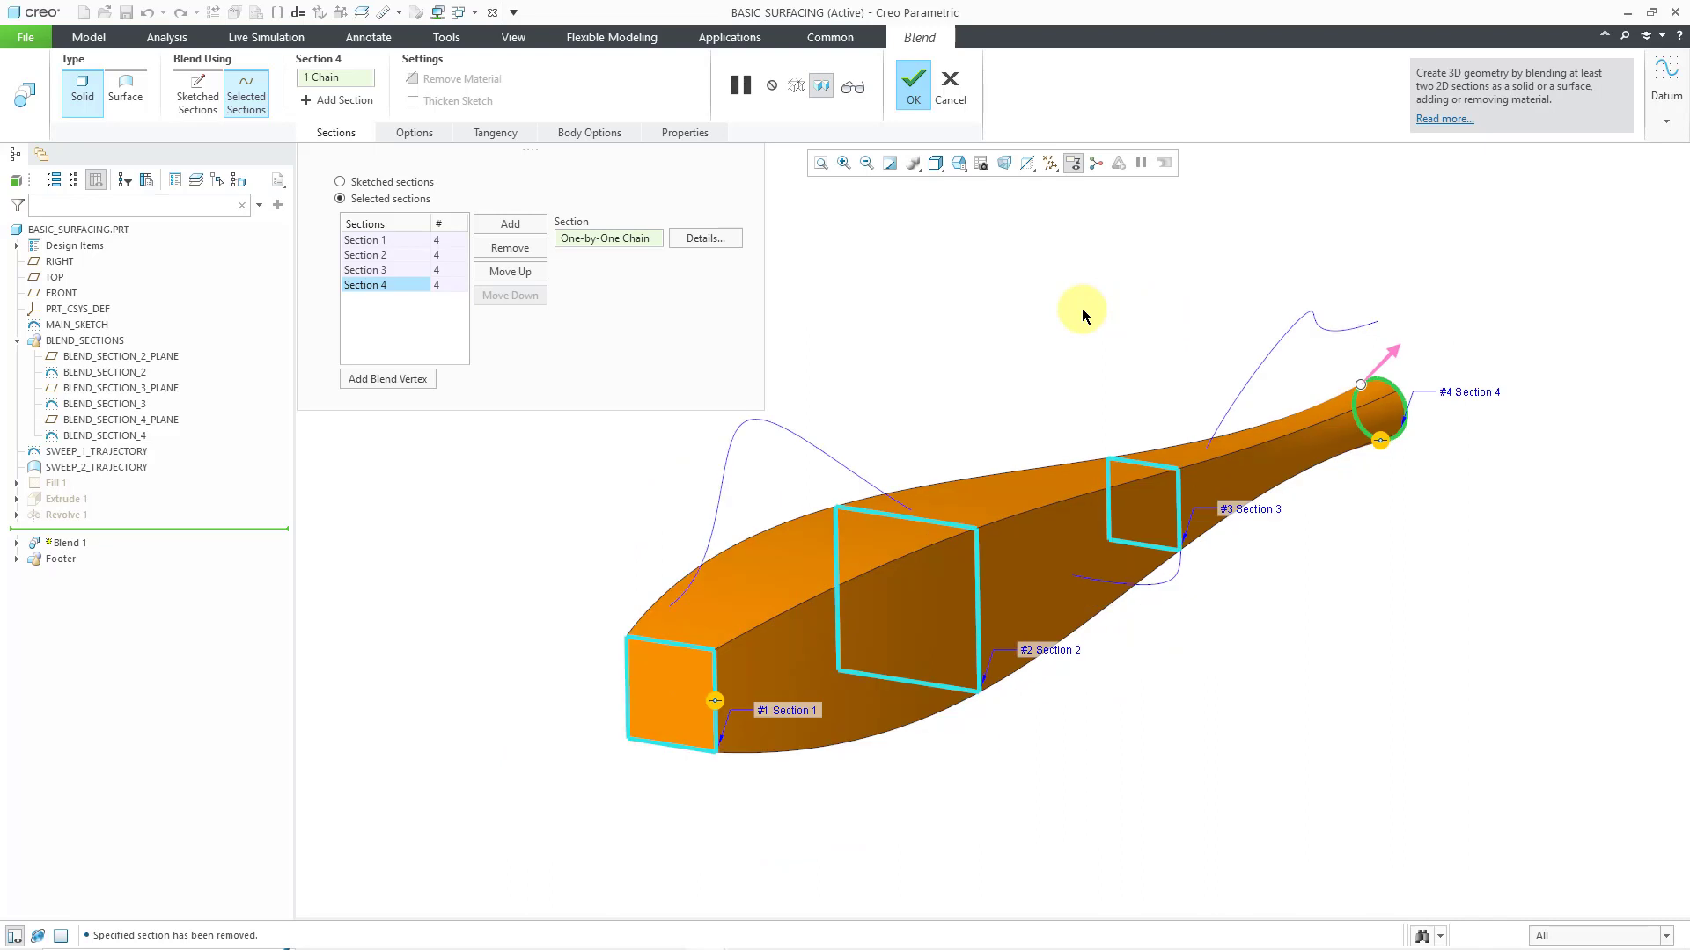
Set the blended surfaces to Straight and complete the blend
click(419, 134)
click(431, 196)
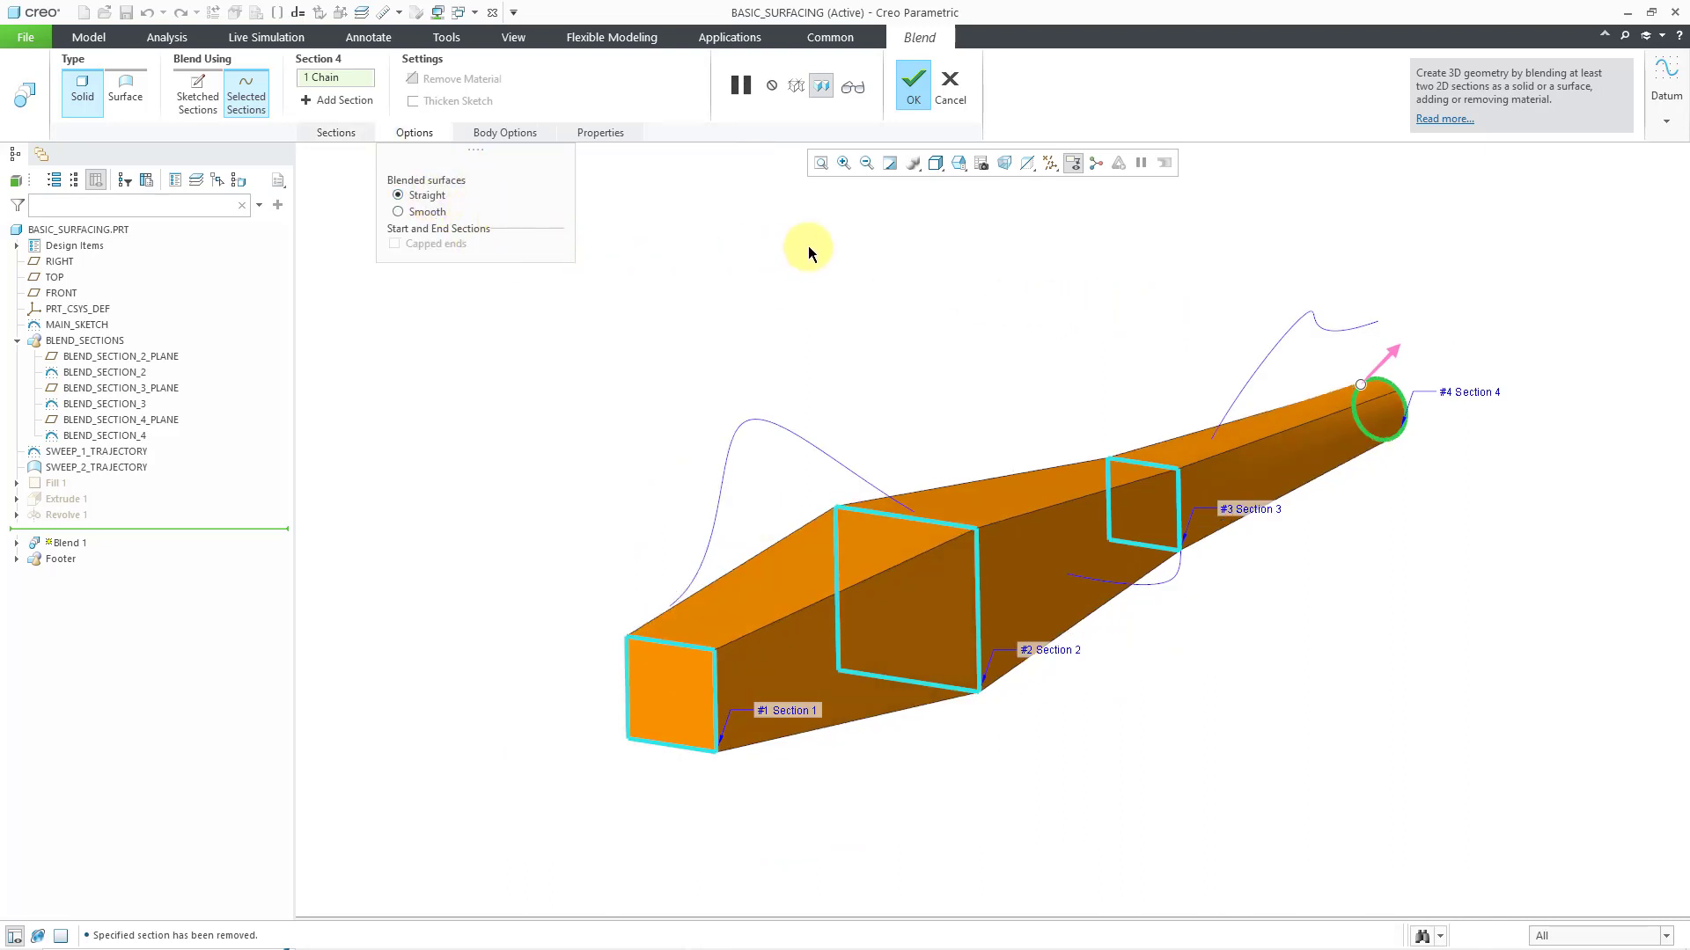
click(912, 94)
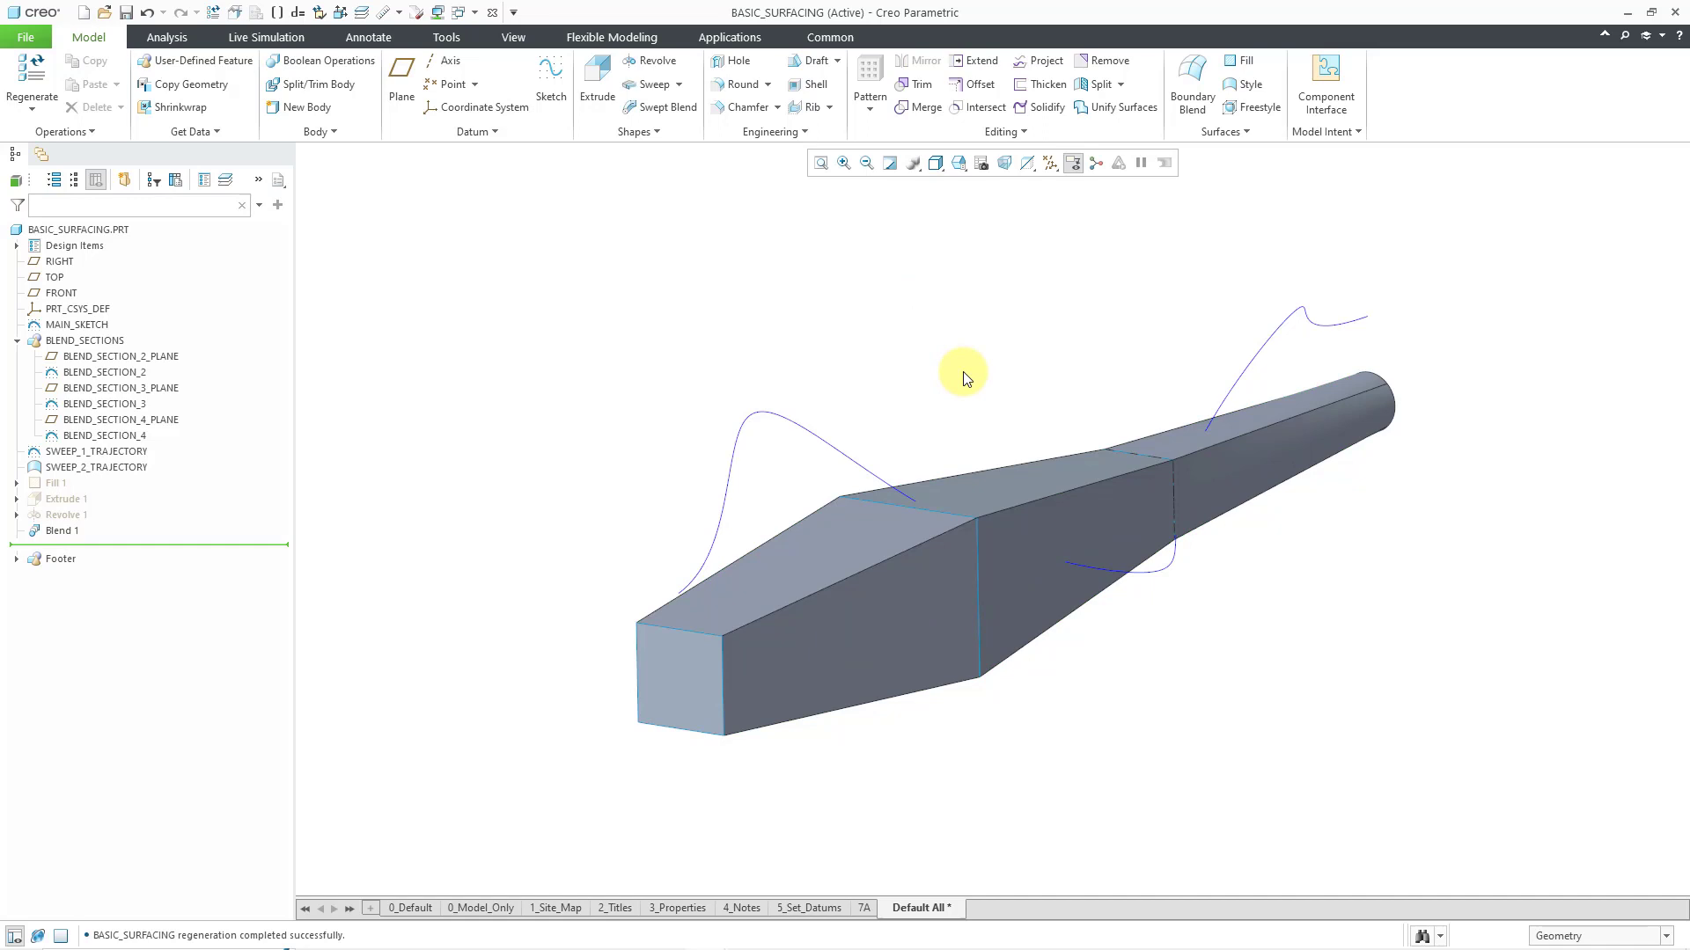
Redefine Blend 1 to change its type from solid to surface
click(64, 531)
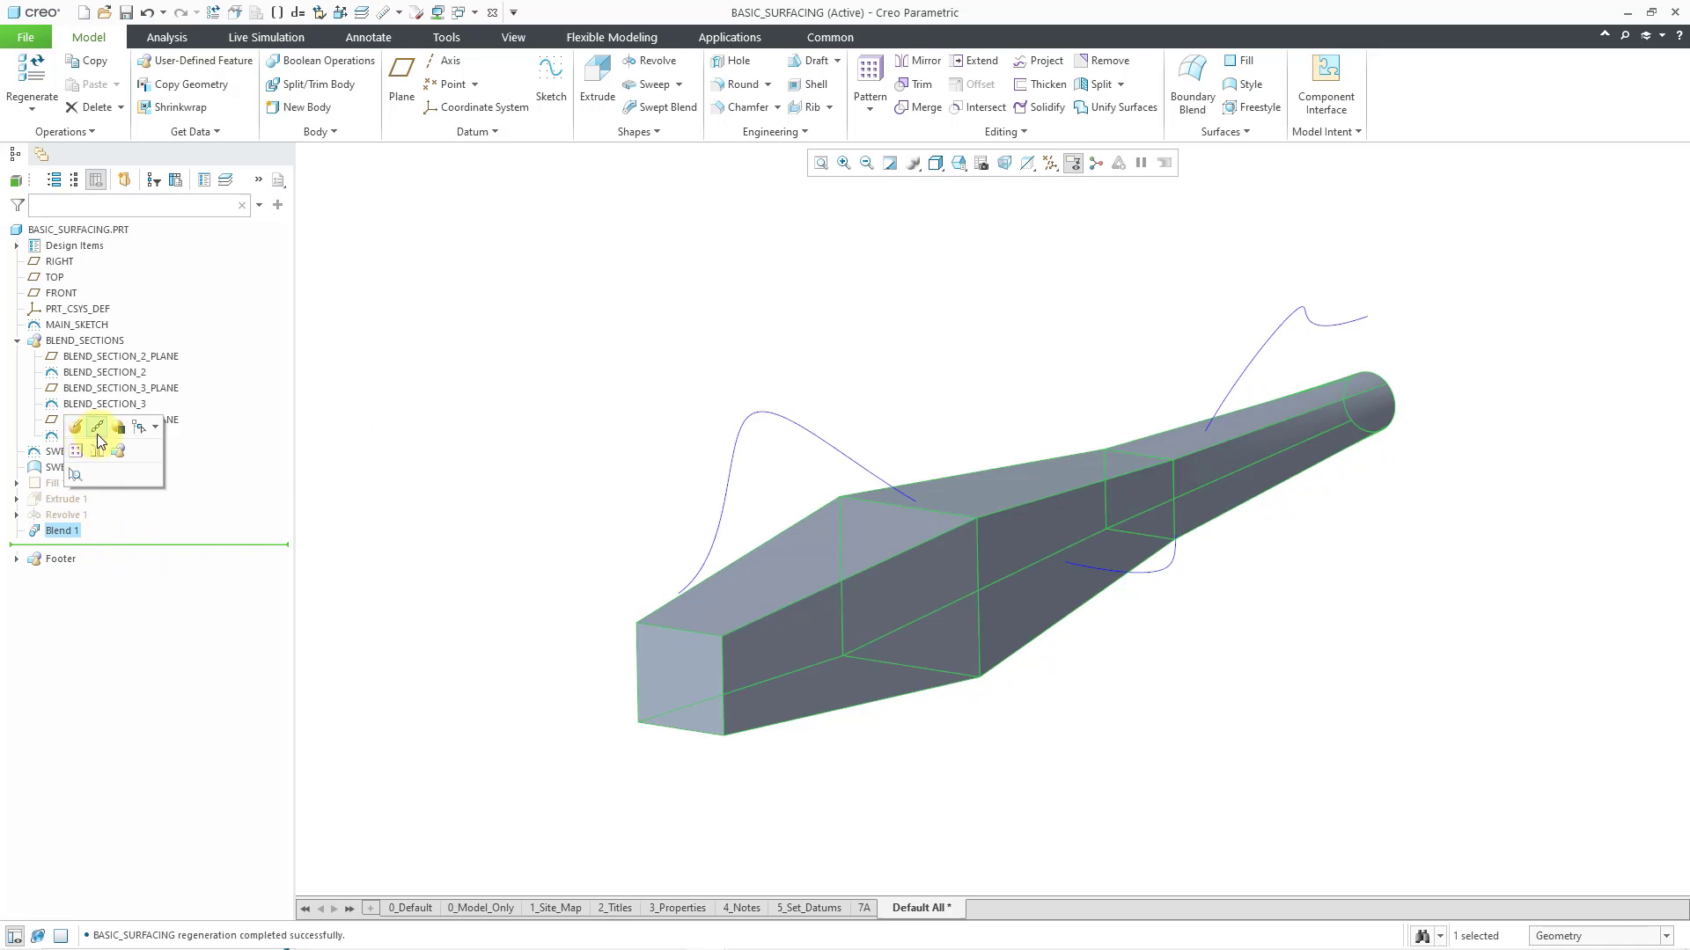
click(396, 506)
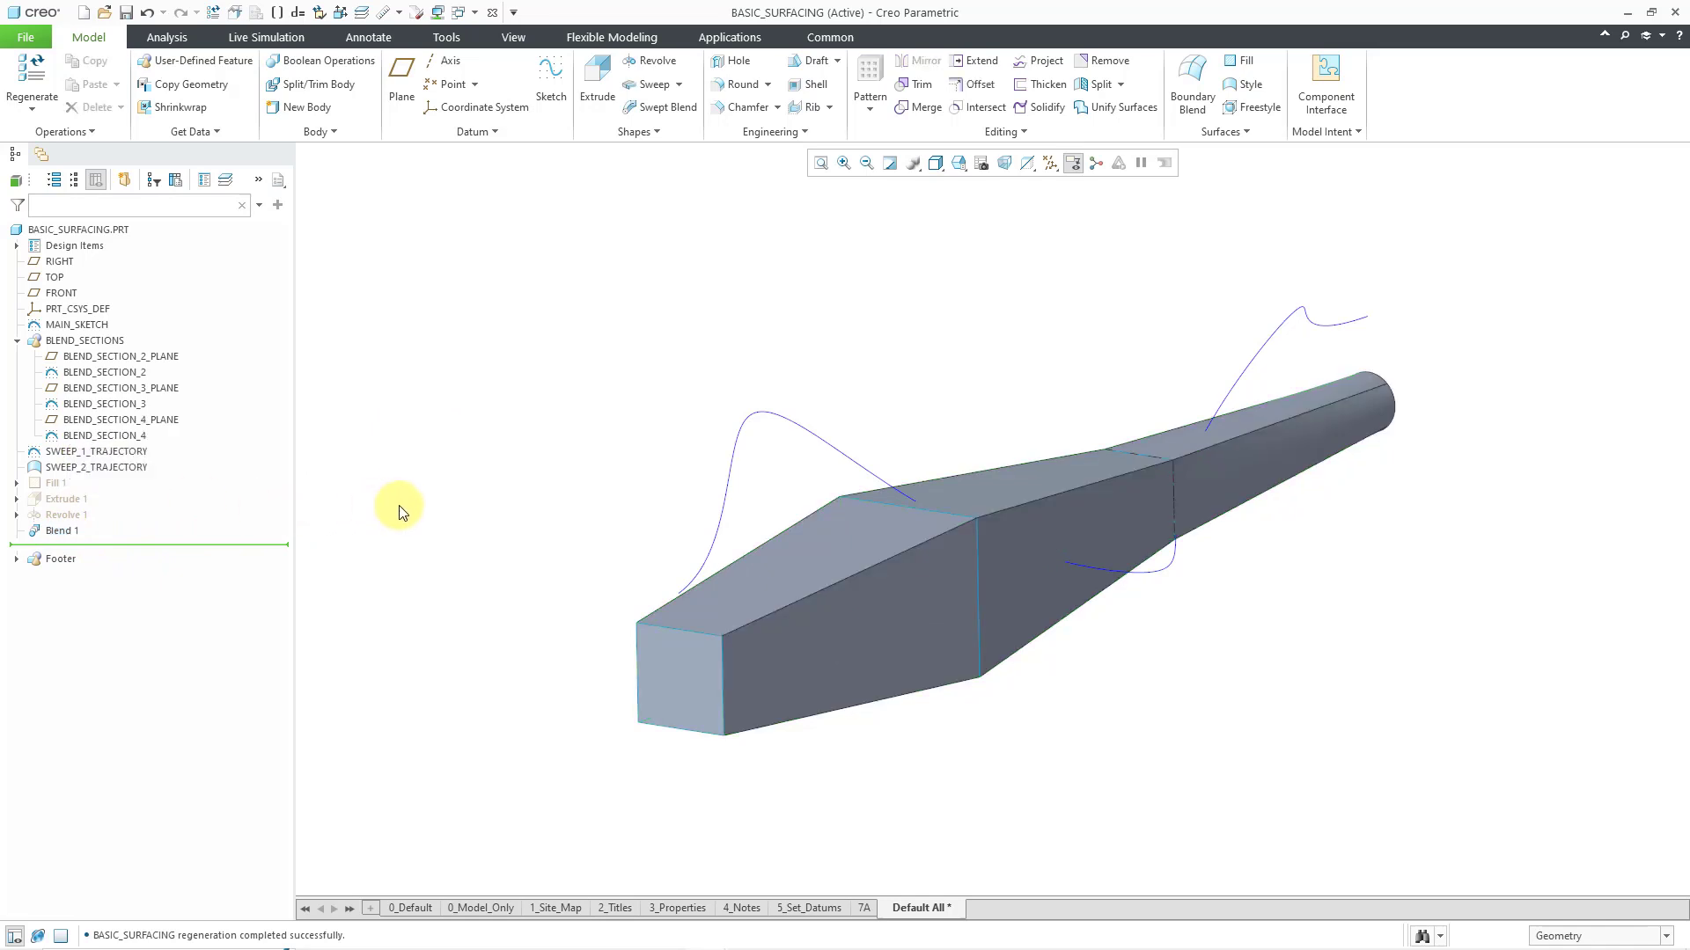
click(62, 532)
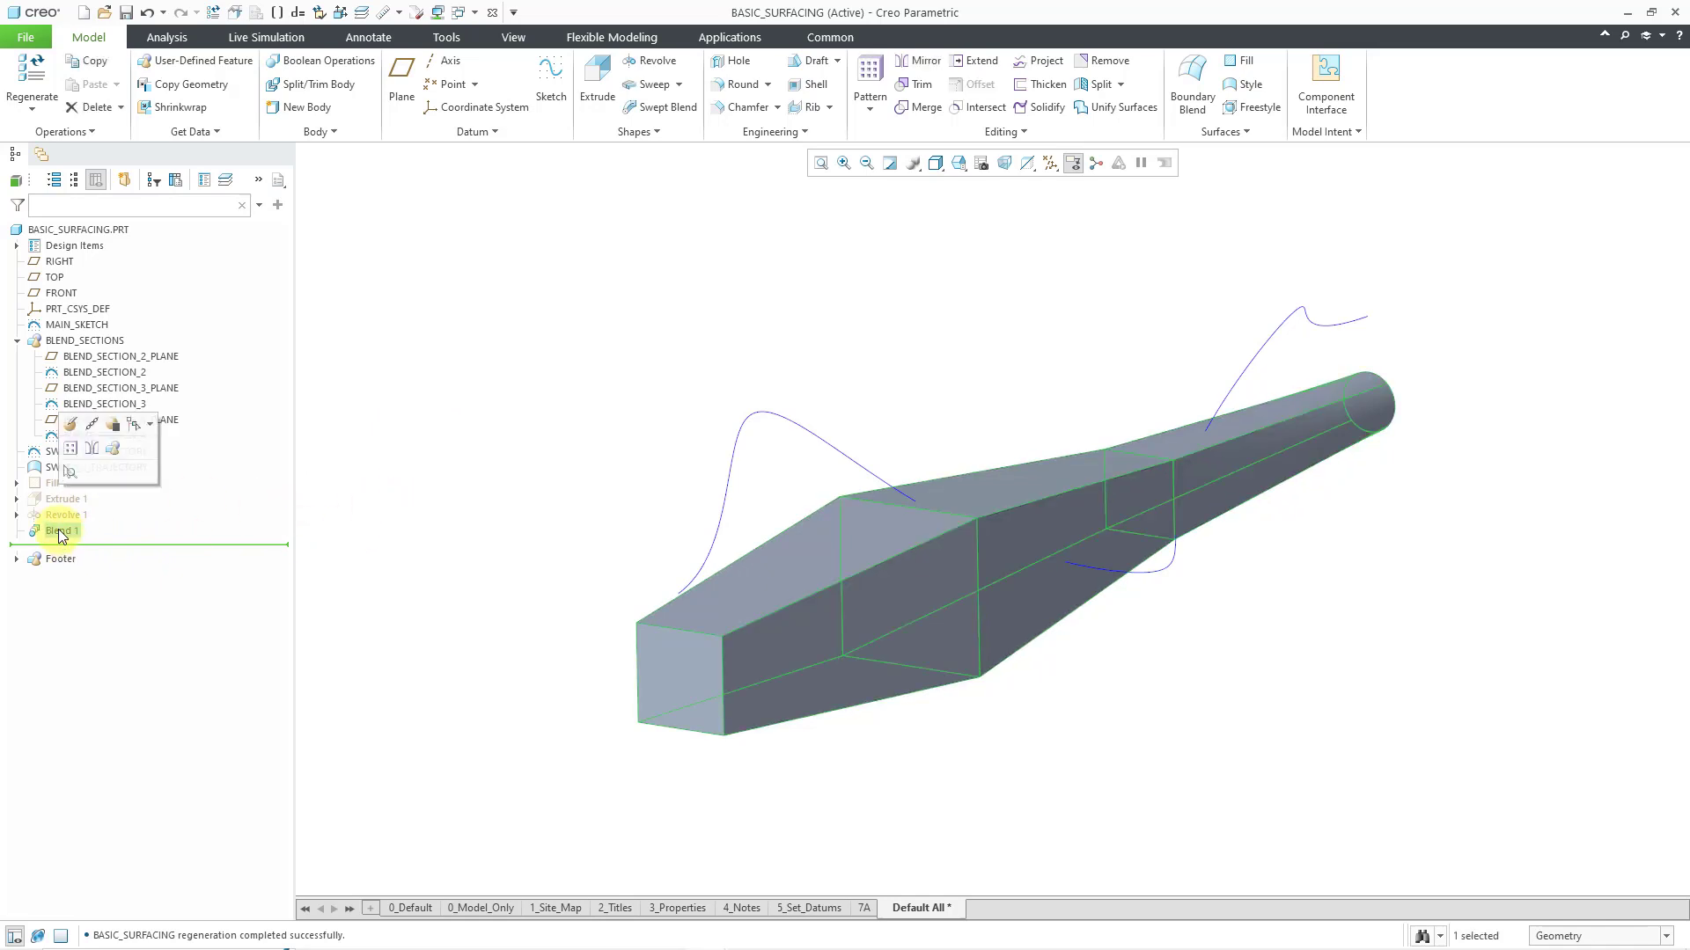
click(70, 424)
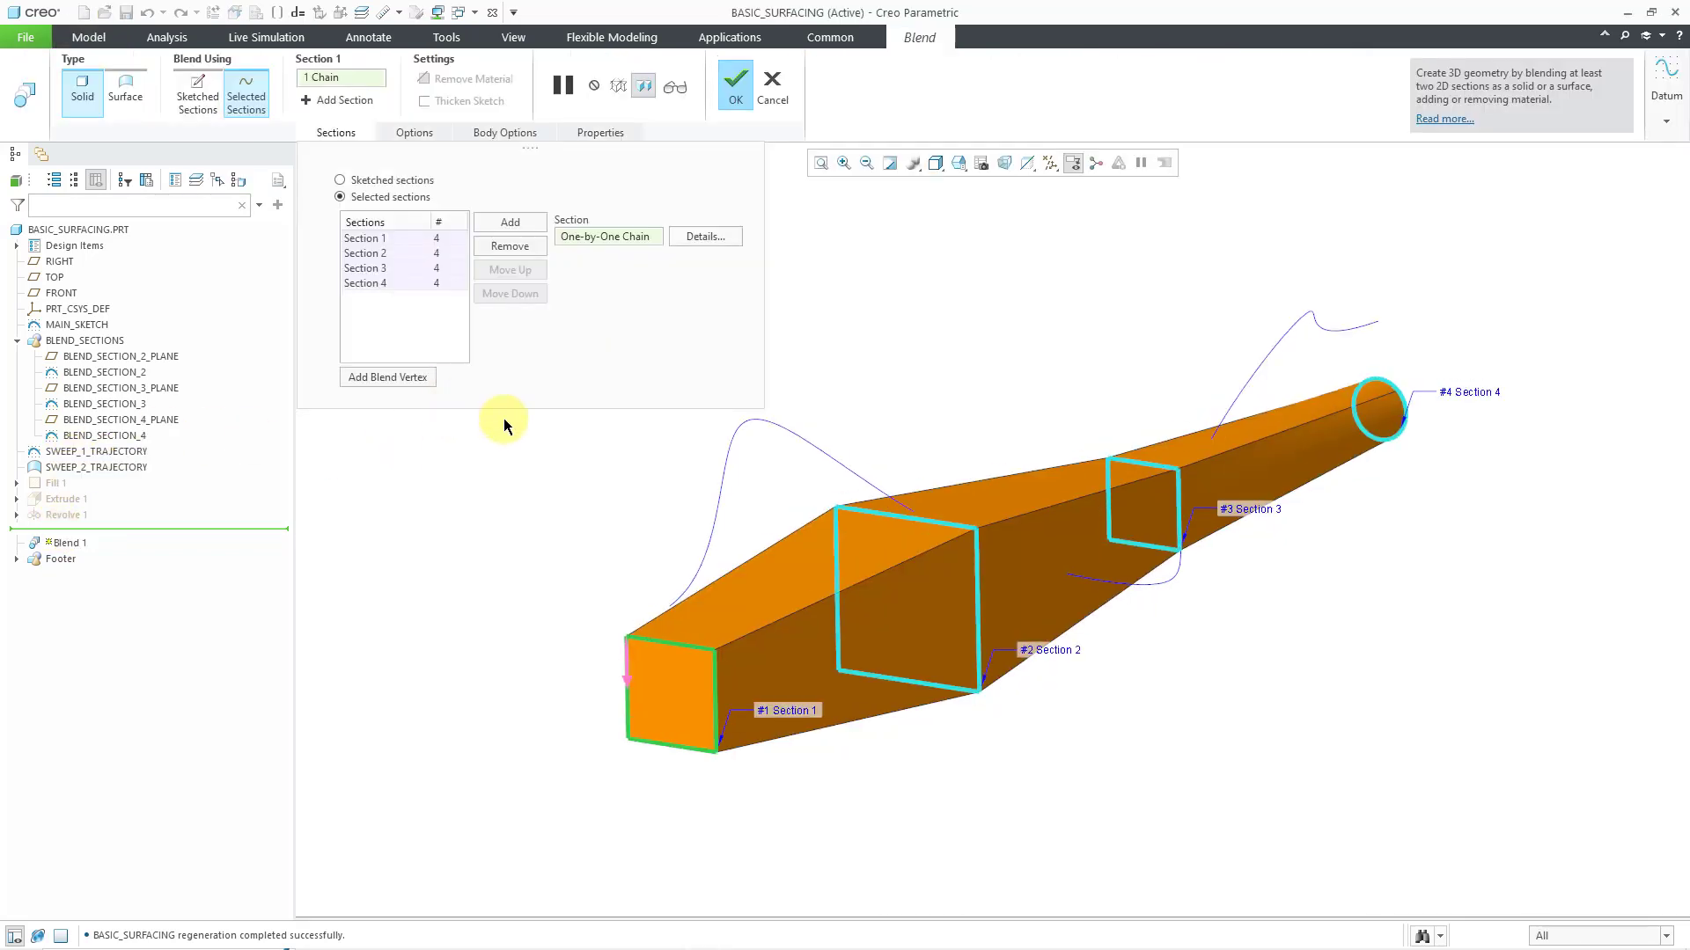
click(133, 106)
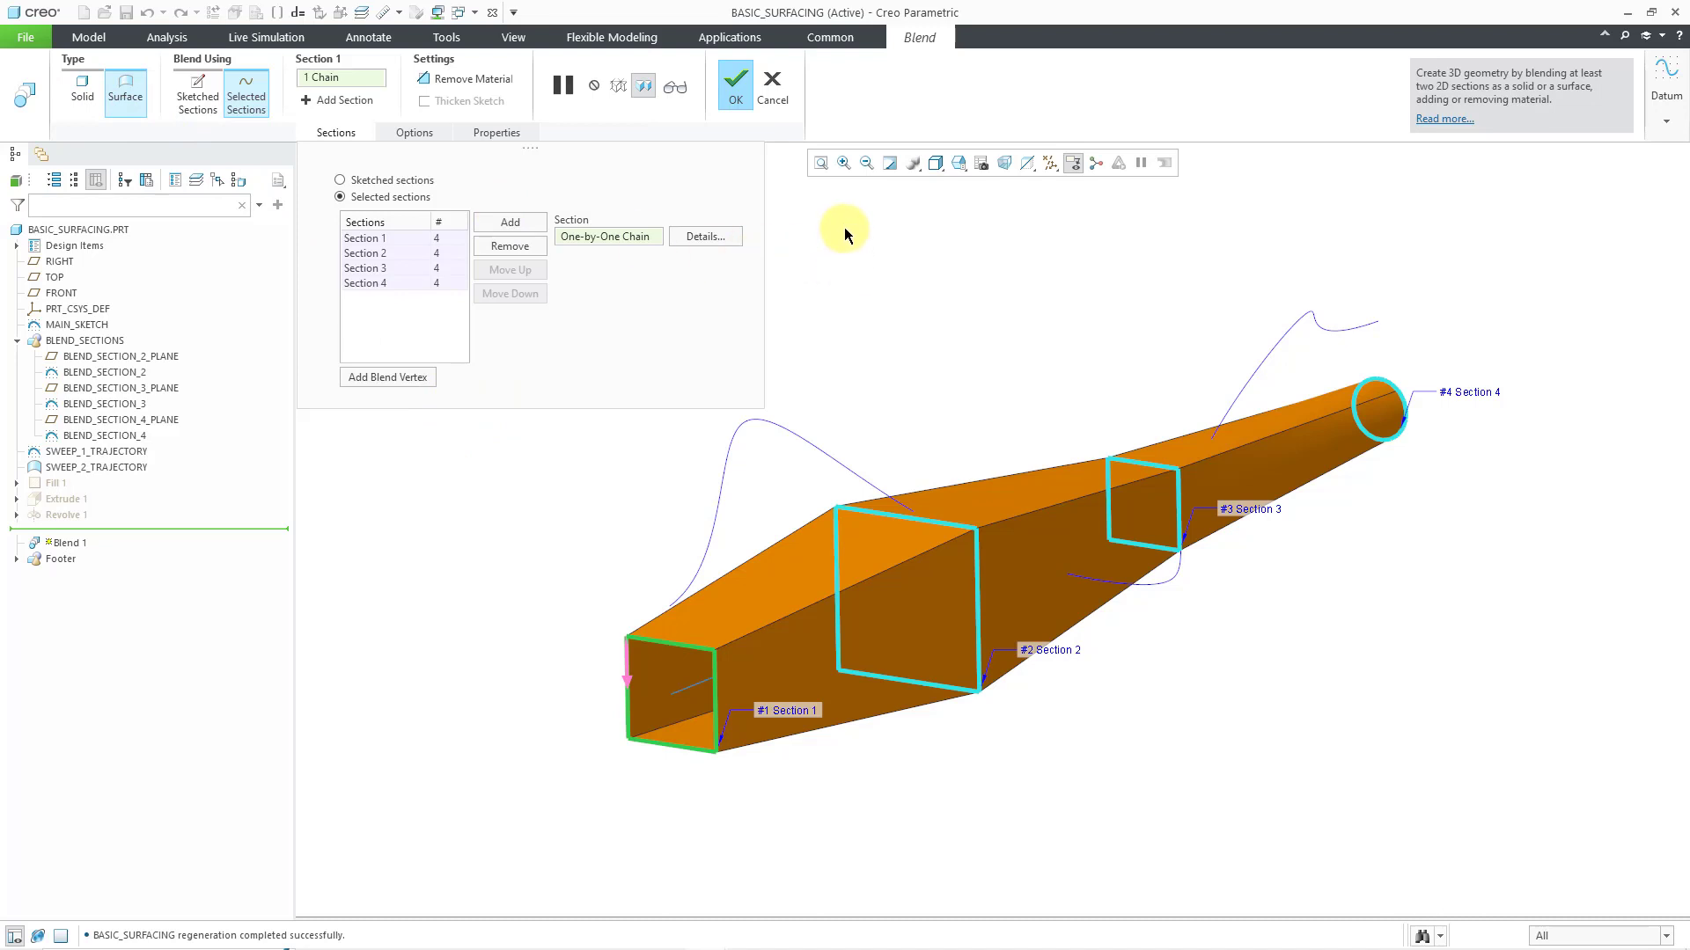
click(733, 88)
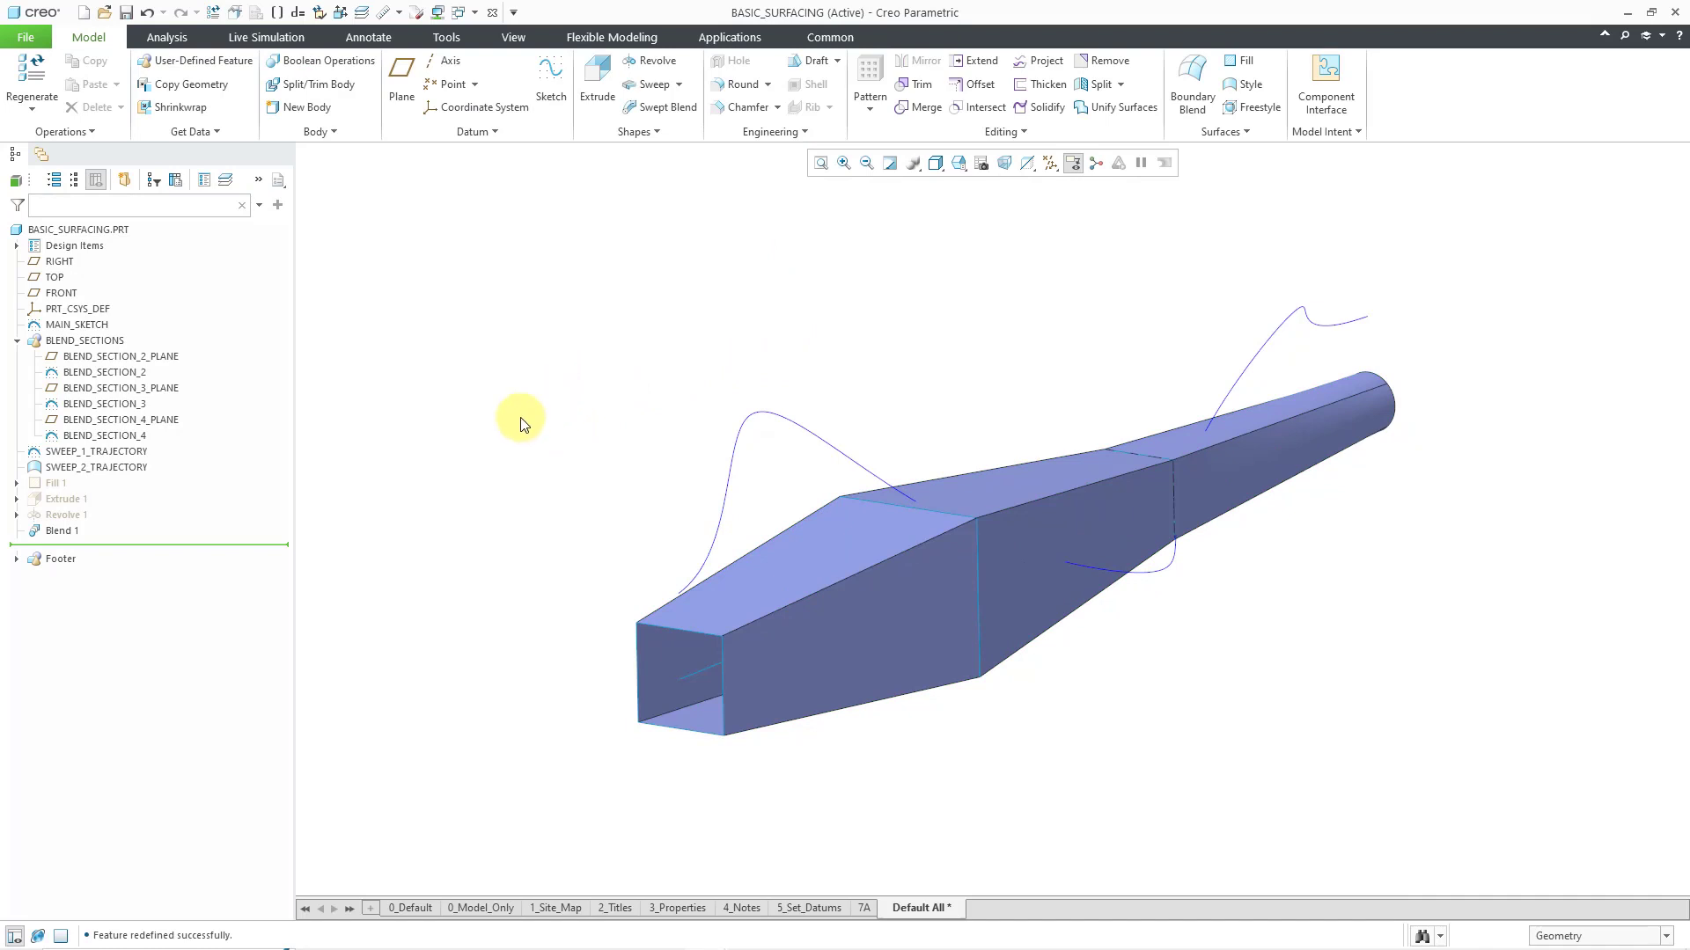
Hide the Blend 1 feature and the BLEND_SECTION_4, BLEND_SECTION_3 and BLEND_SECTION_2 sketches
click(68, 530)
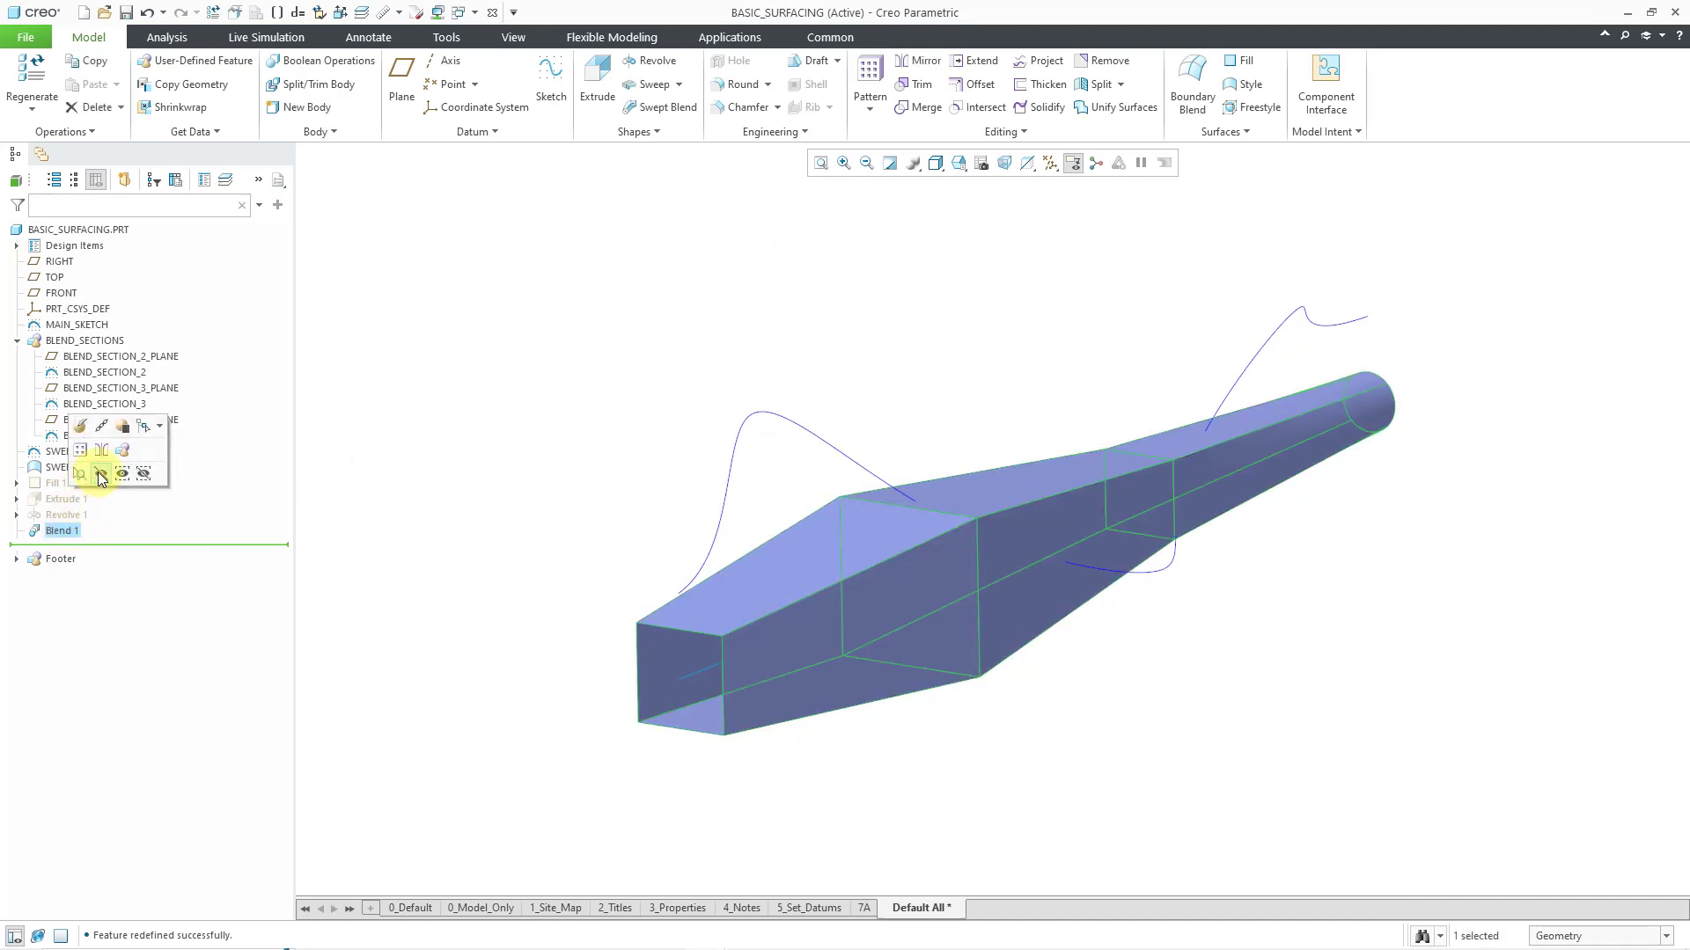
click(101, 475)
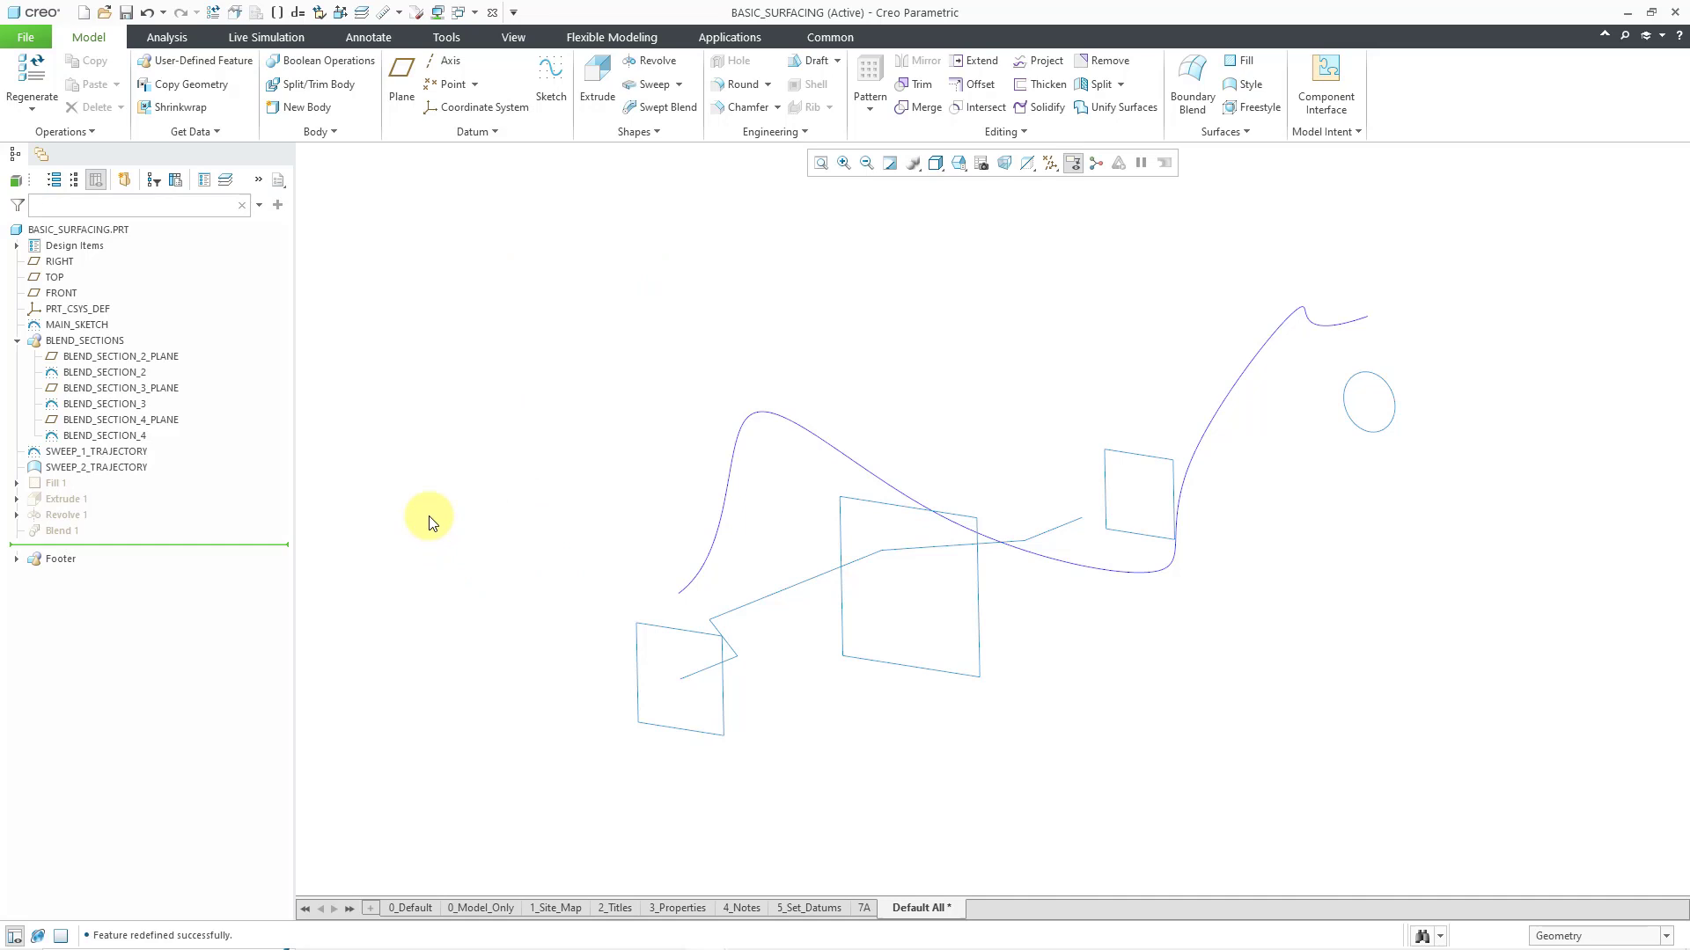
click(130, 436)
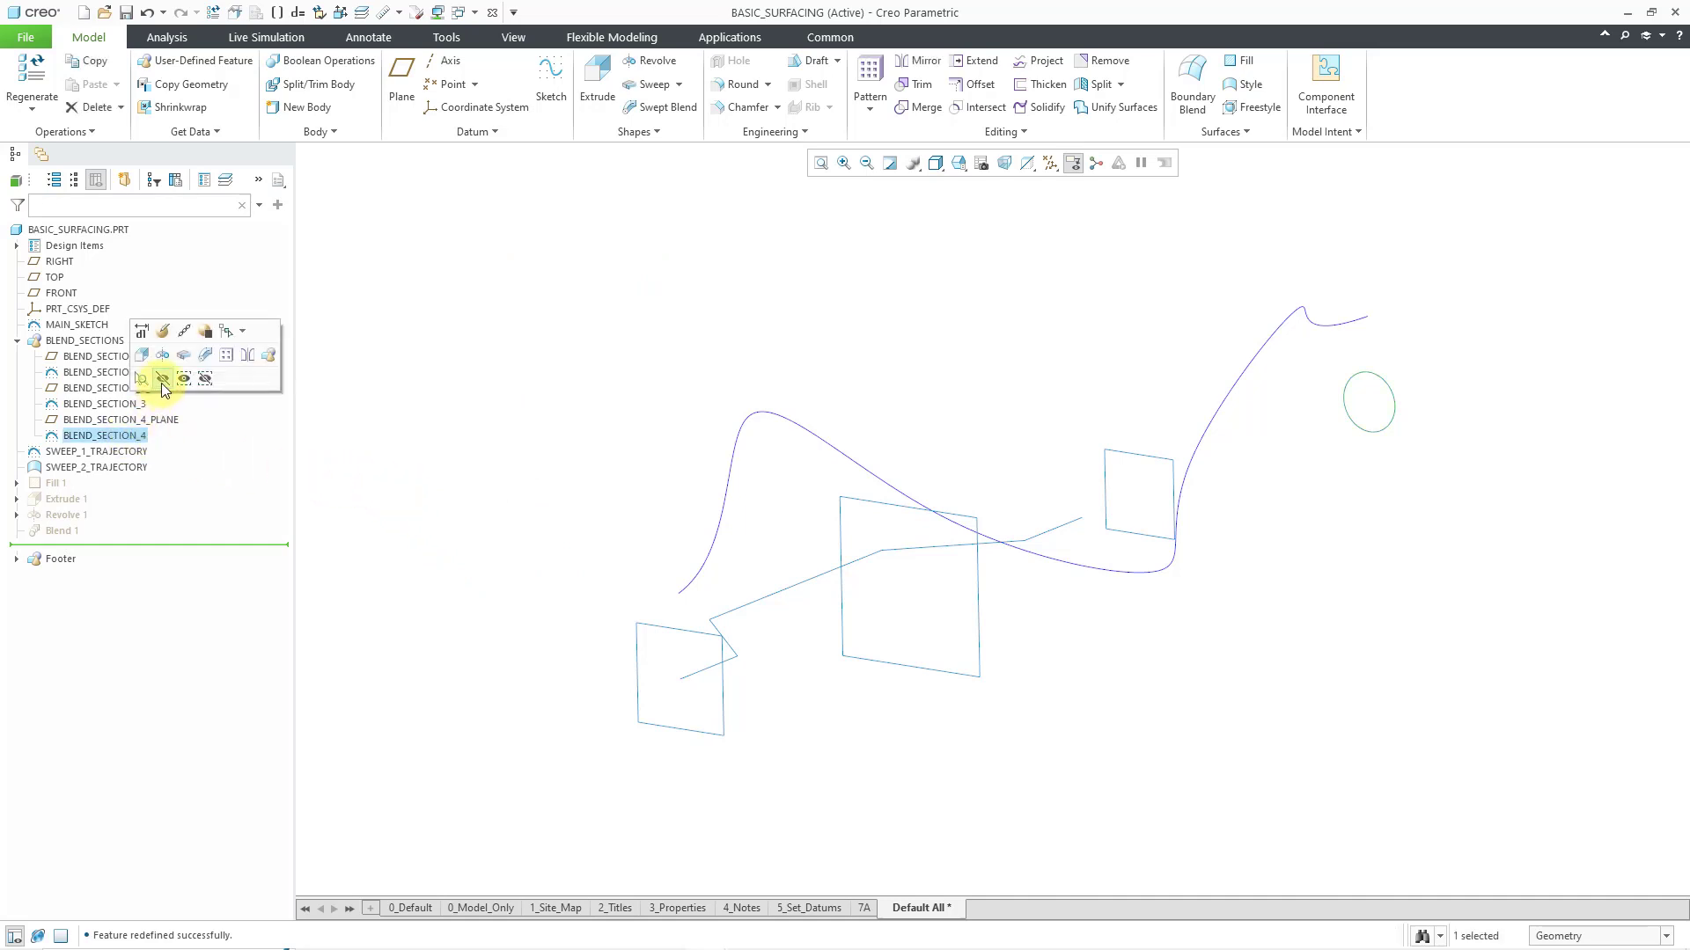
click(162, 380)
click(138, 406)
click(165, 348)
click(138, 377)
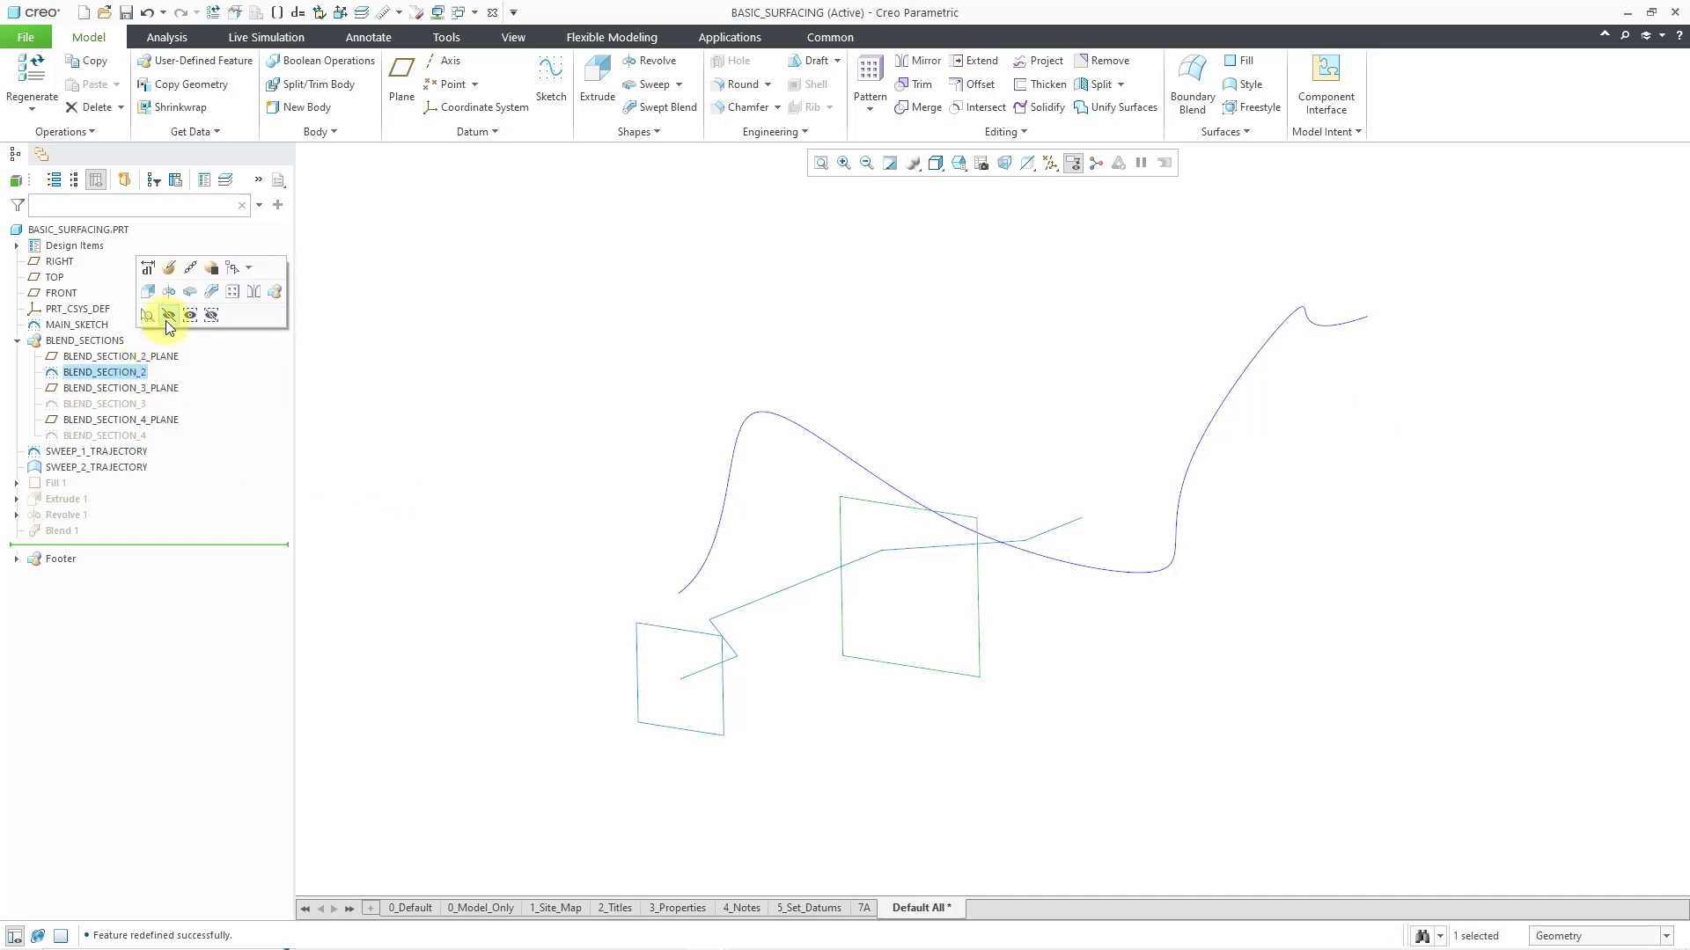
click(166, 320)
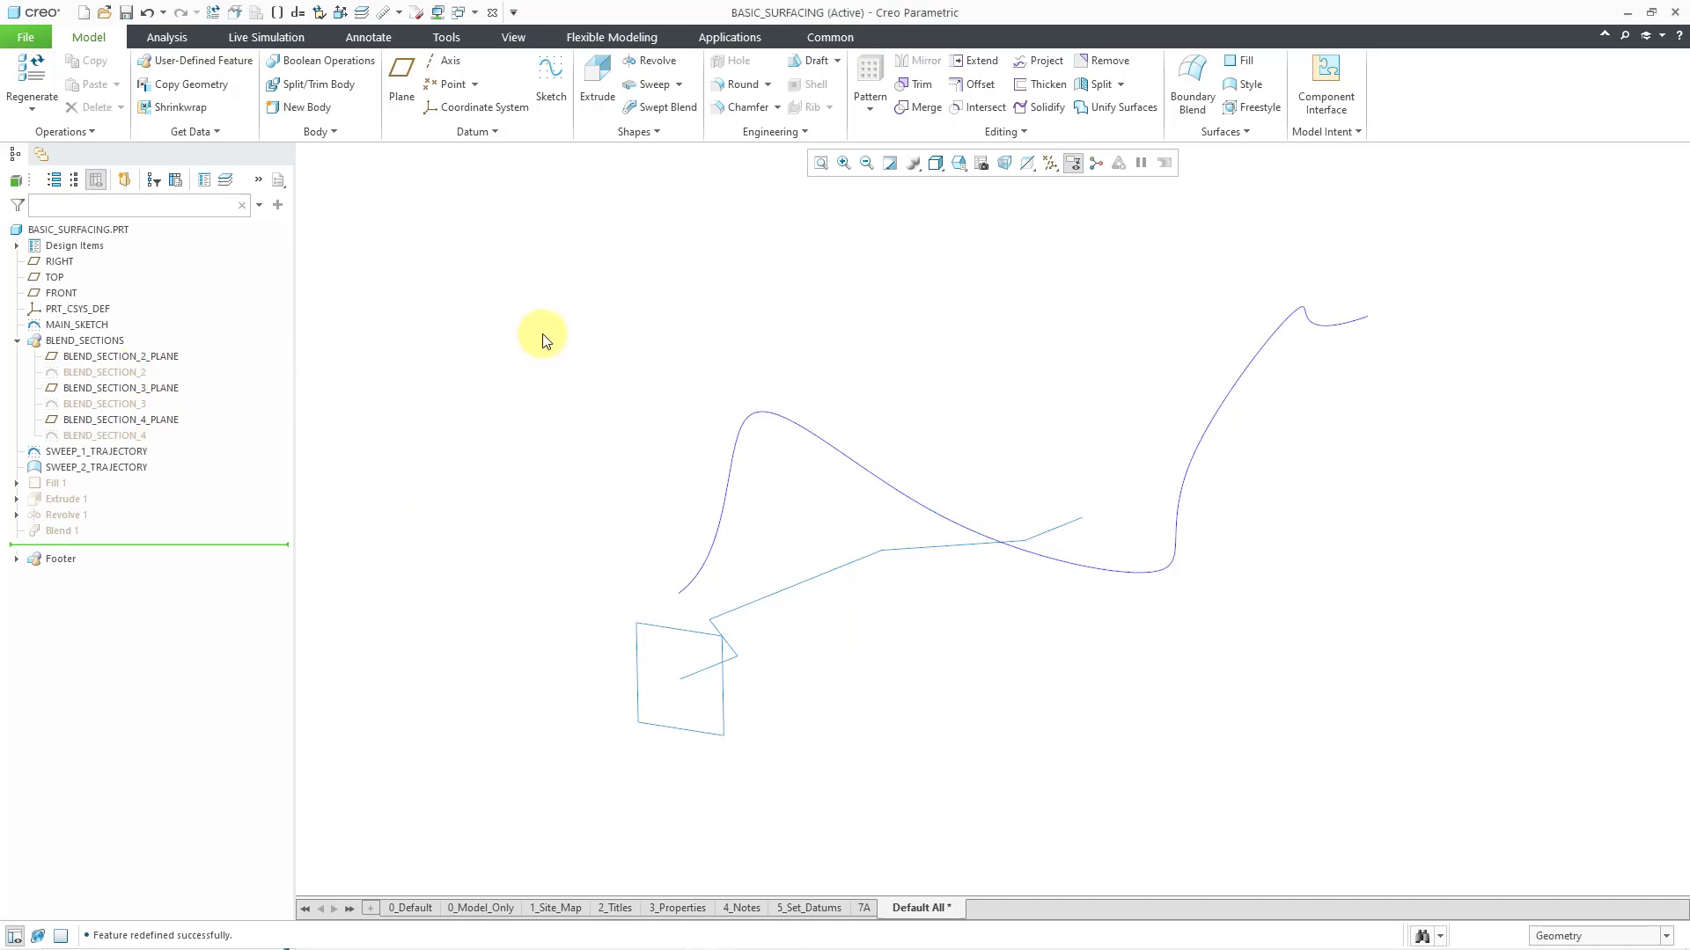
Start a constant-section Sweep with the zigzag sketched line as its origin trajectory, and open the section sketch
click(652, 84)
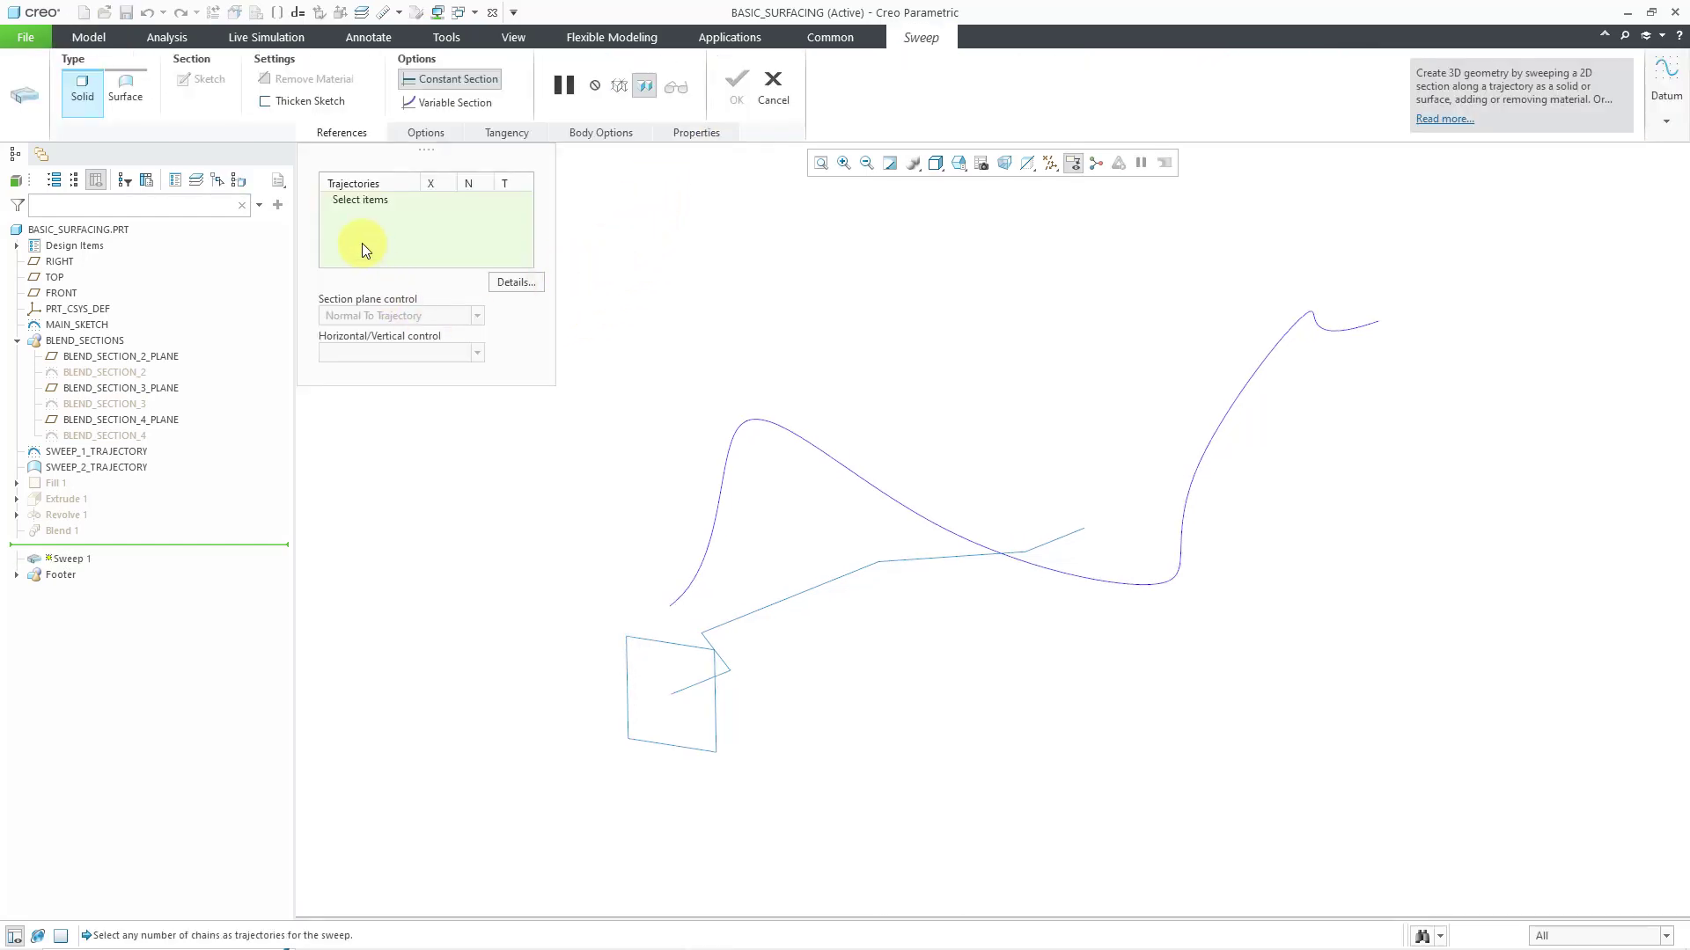
click(679, 691)
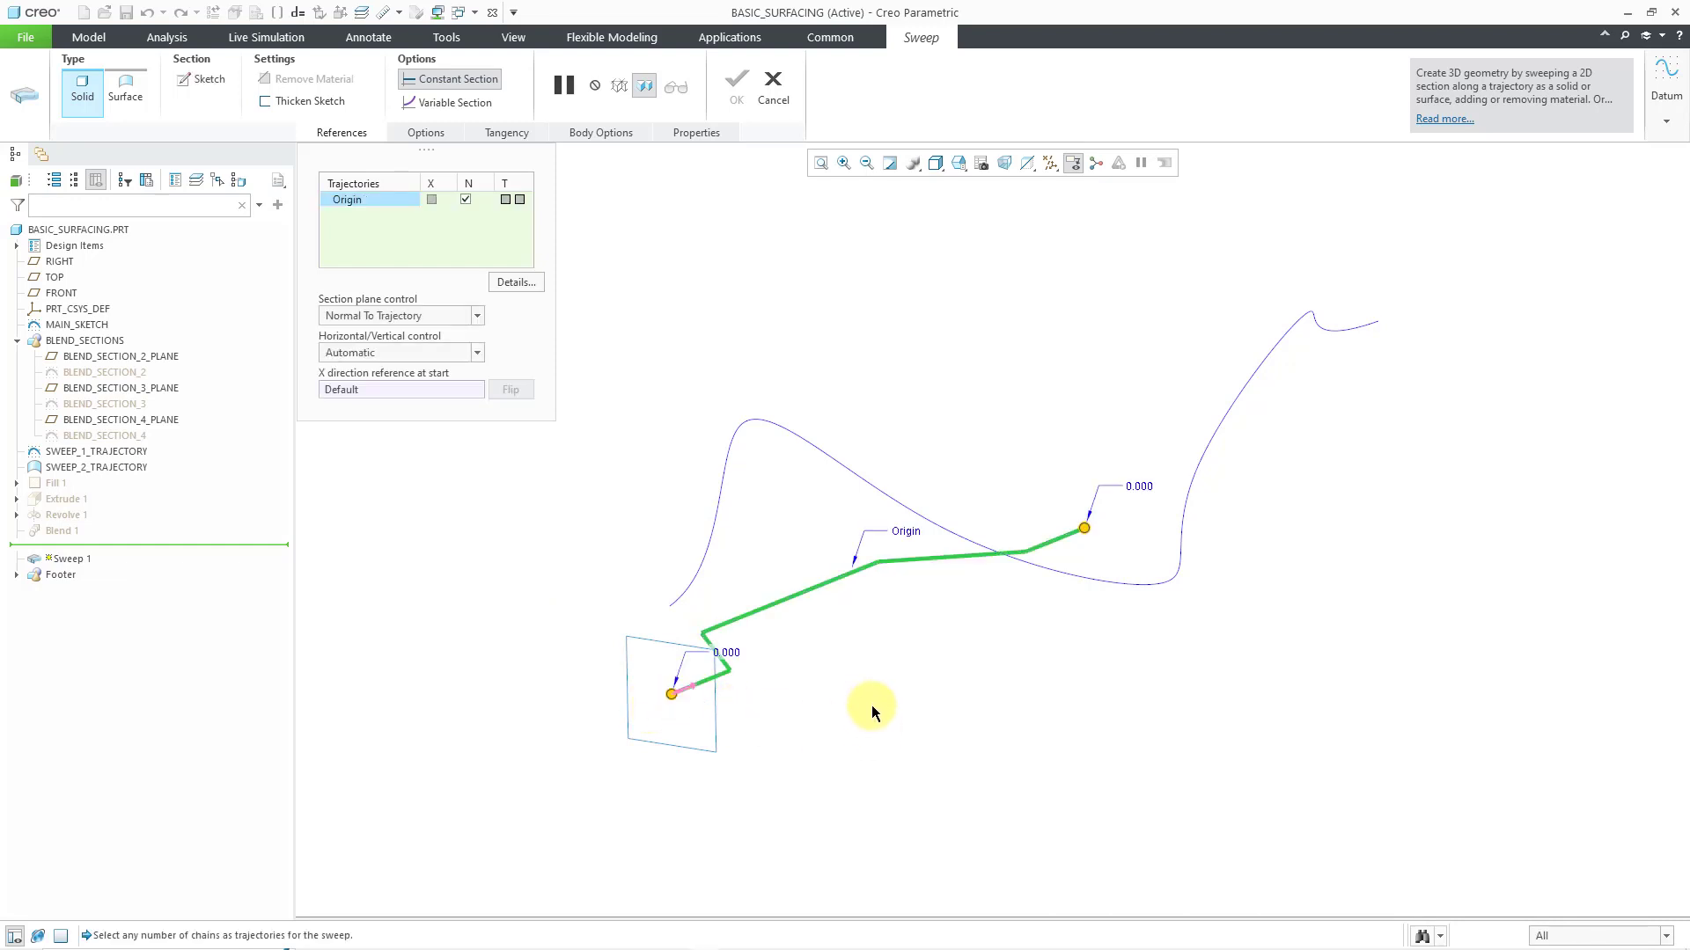
scroll(678, 704, down, 2)
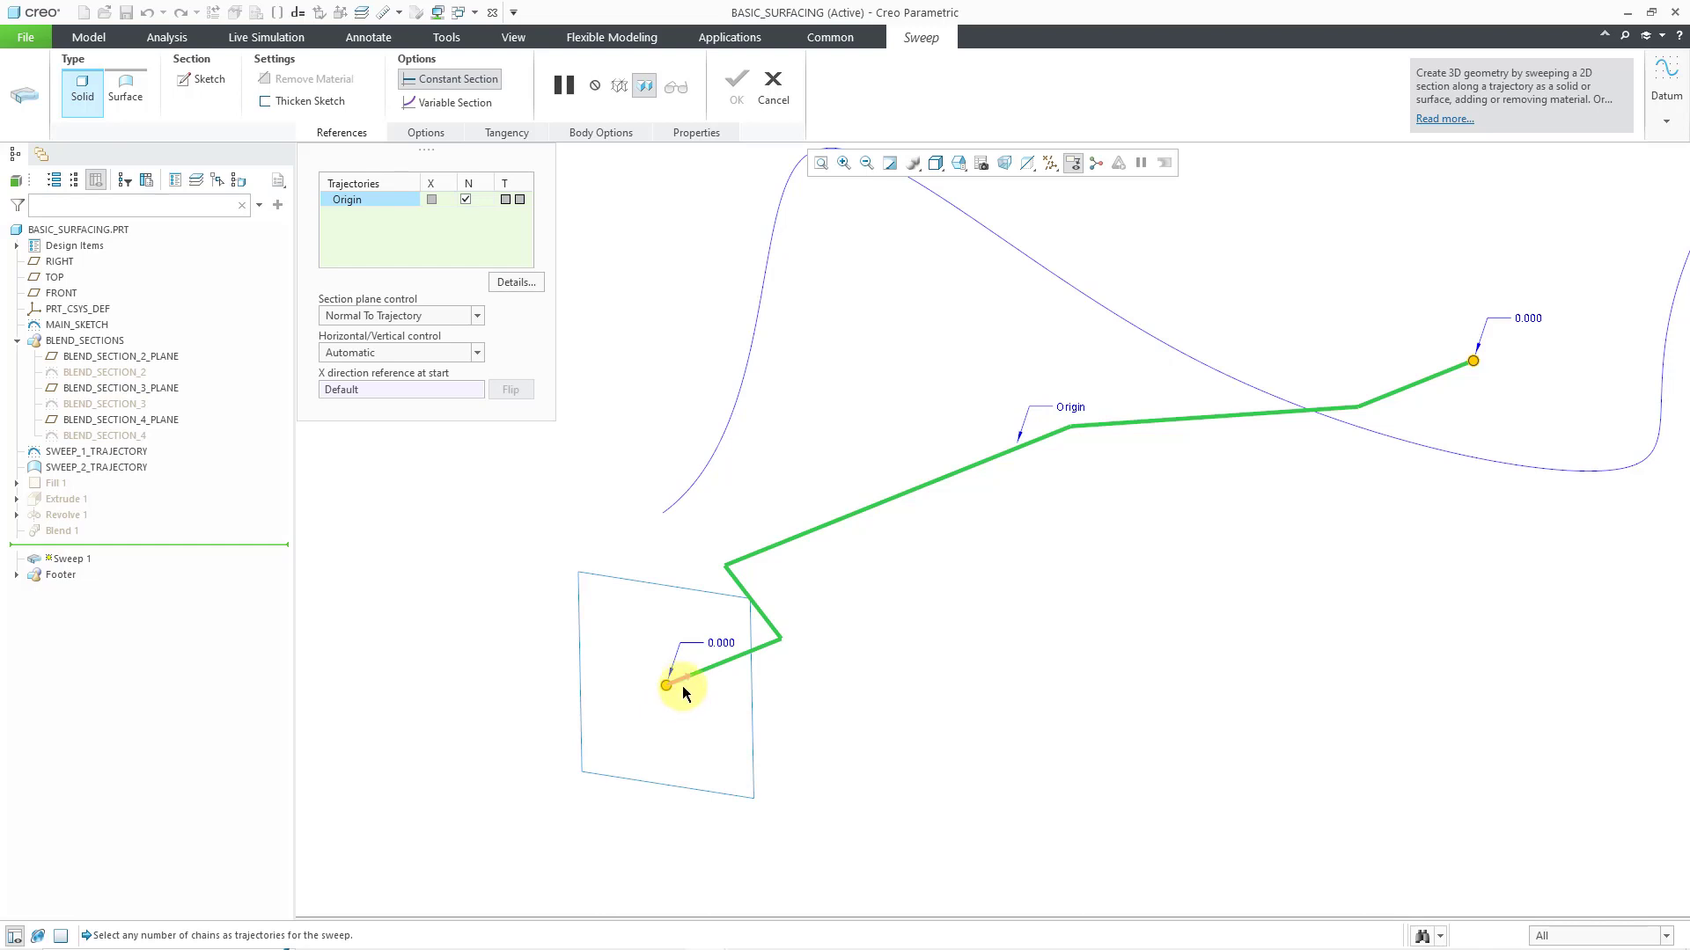
scroll(690, 720, up, 2)
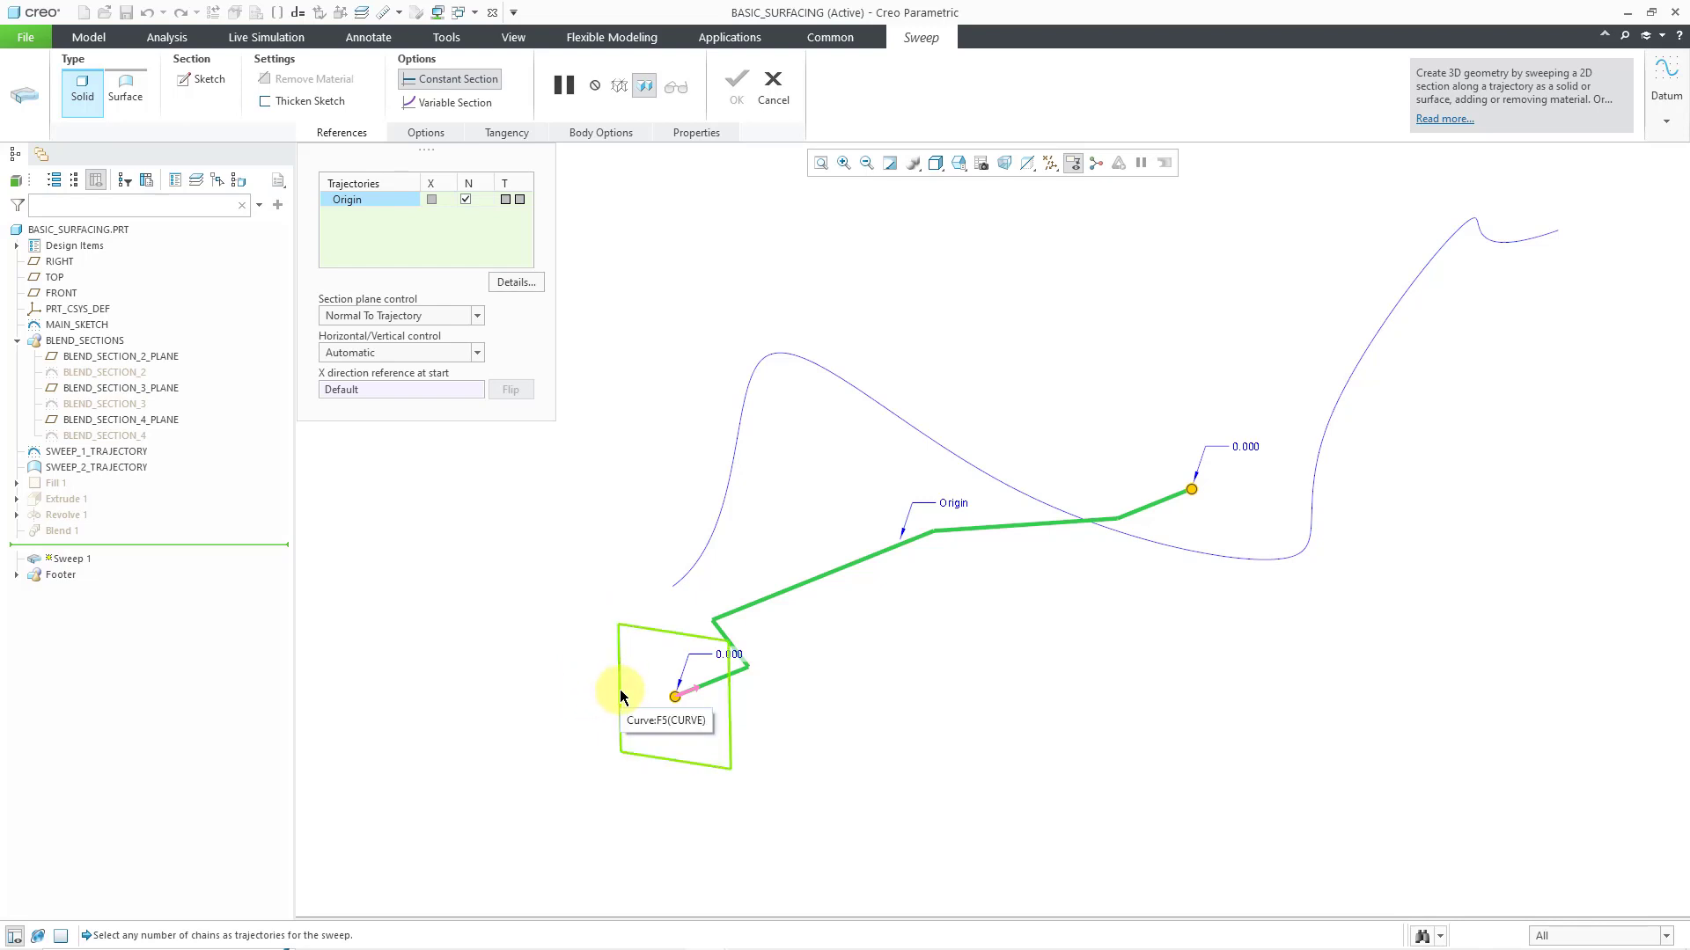
right_click(528, 558)
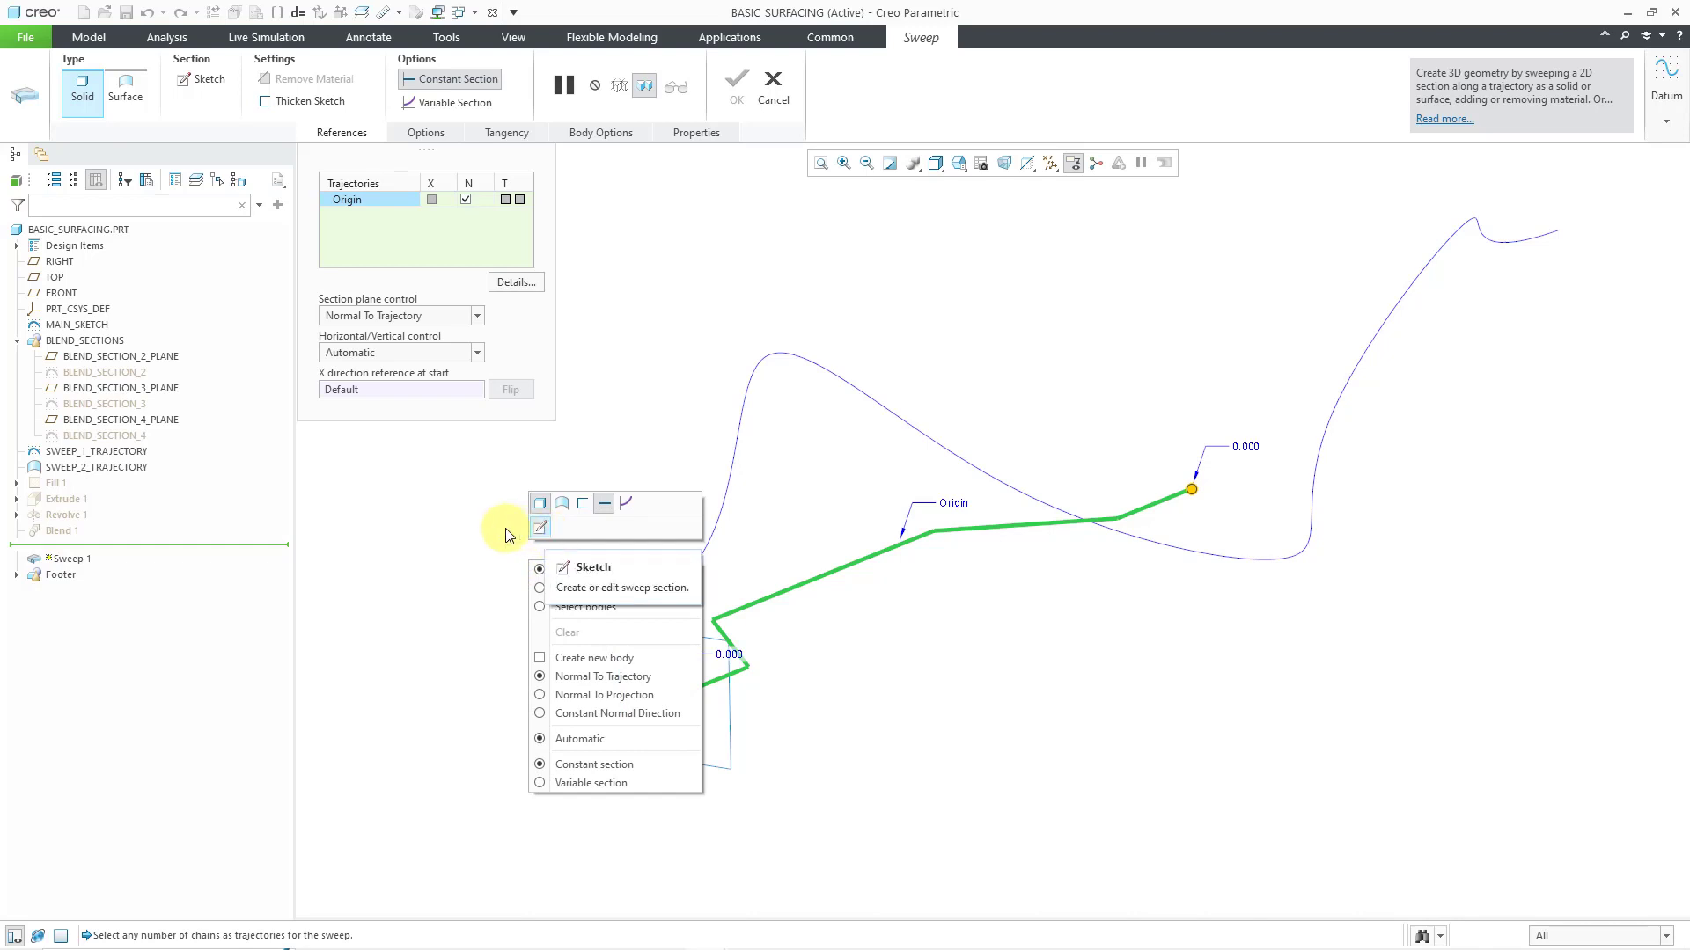
click(205, 84)
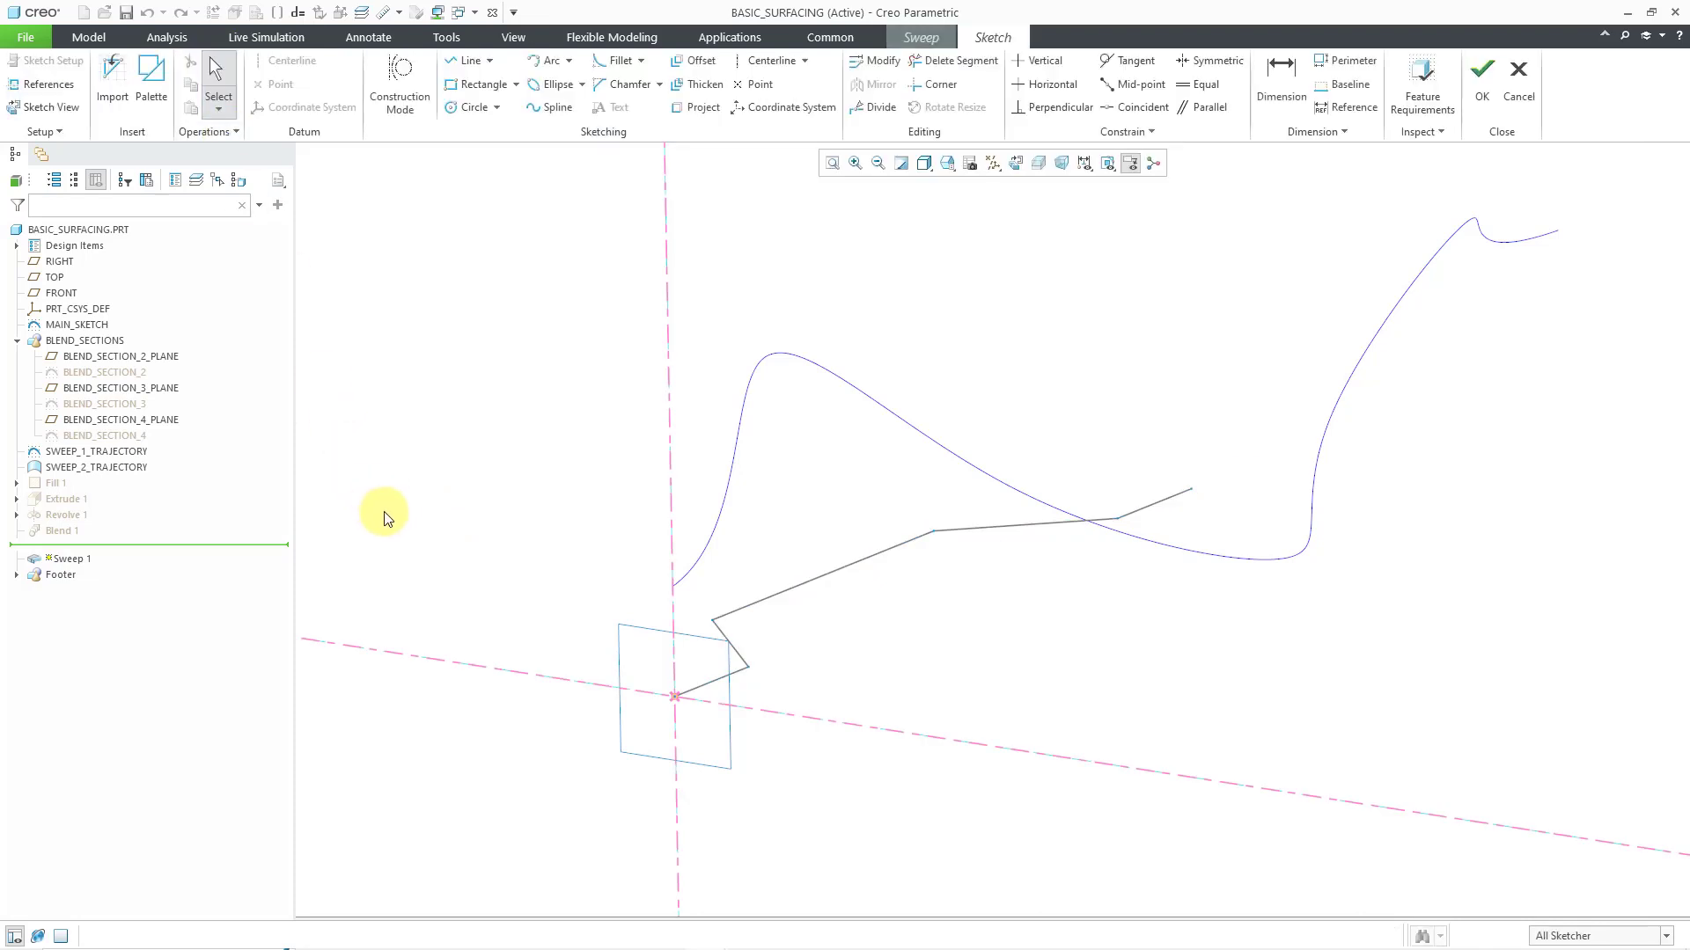
Sketch a center rectangle at the trajectory's start point, snapped to the corner of the existing rectangular sketch, and accept the section
click(517, 84)
click(497, 141)
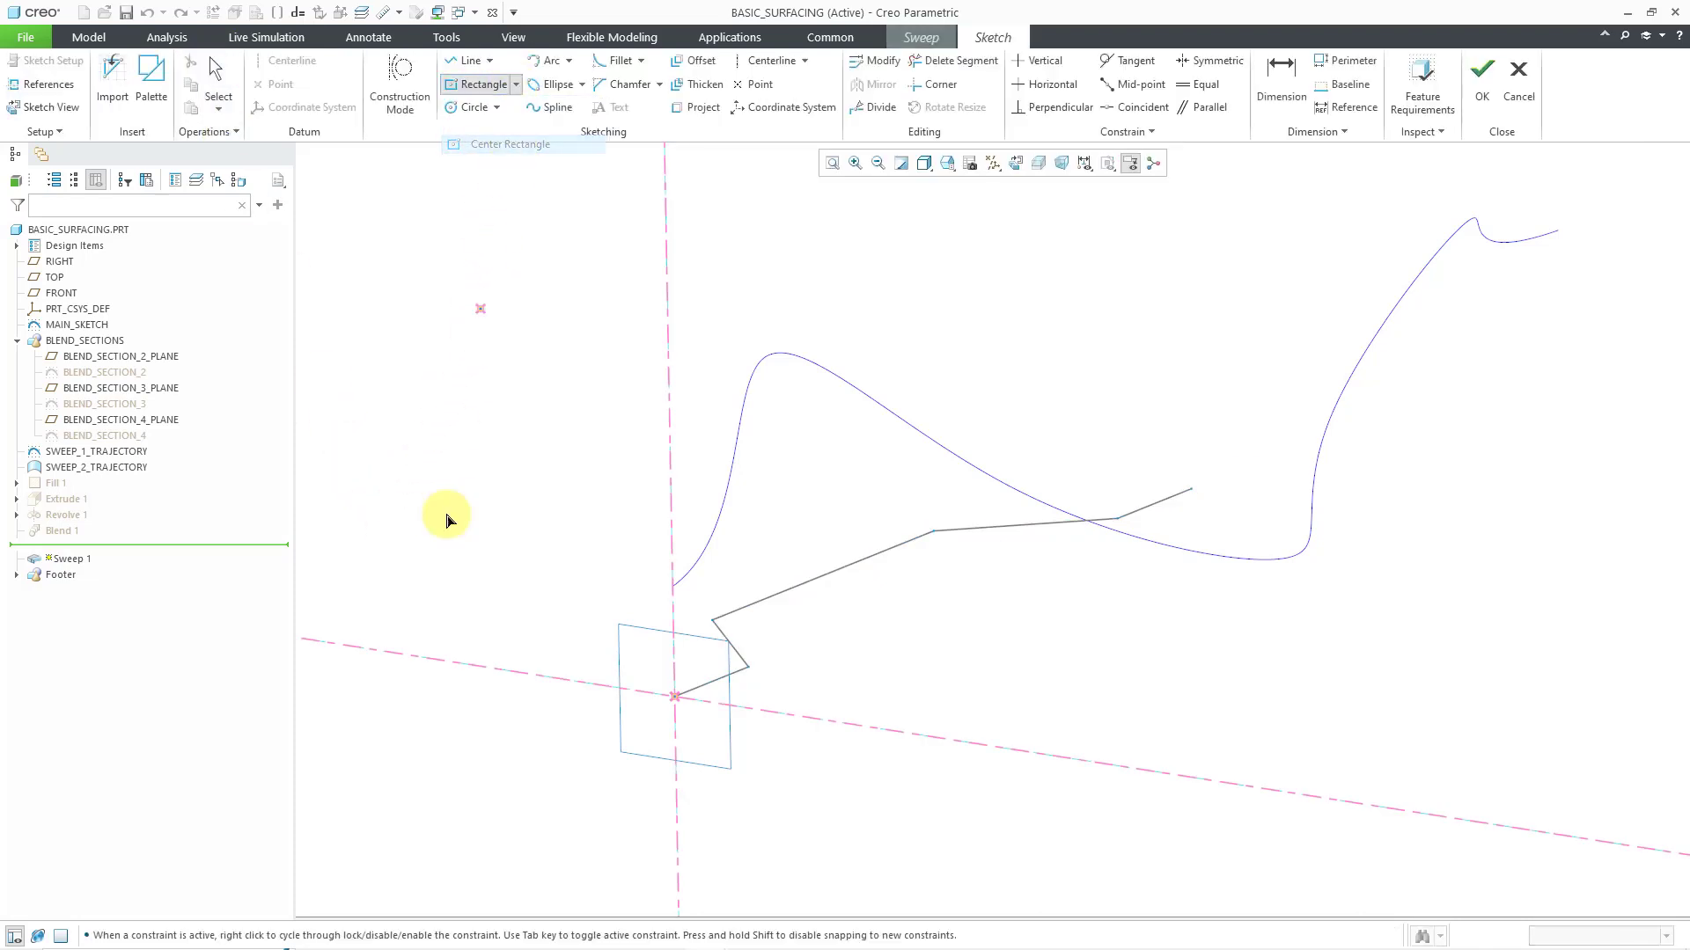
click(668, 702)
click(620, 626)
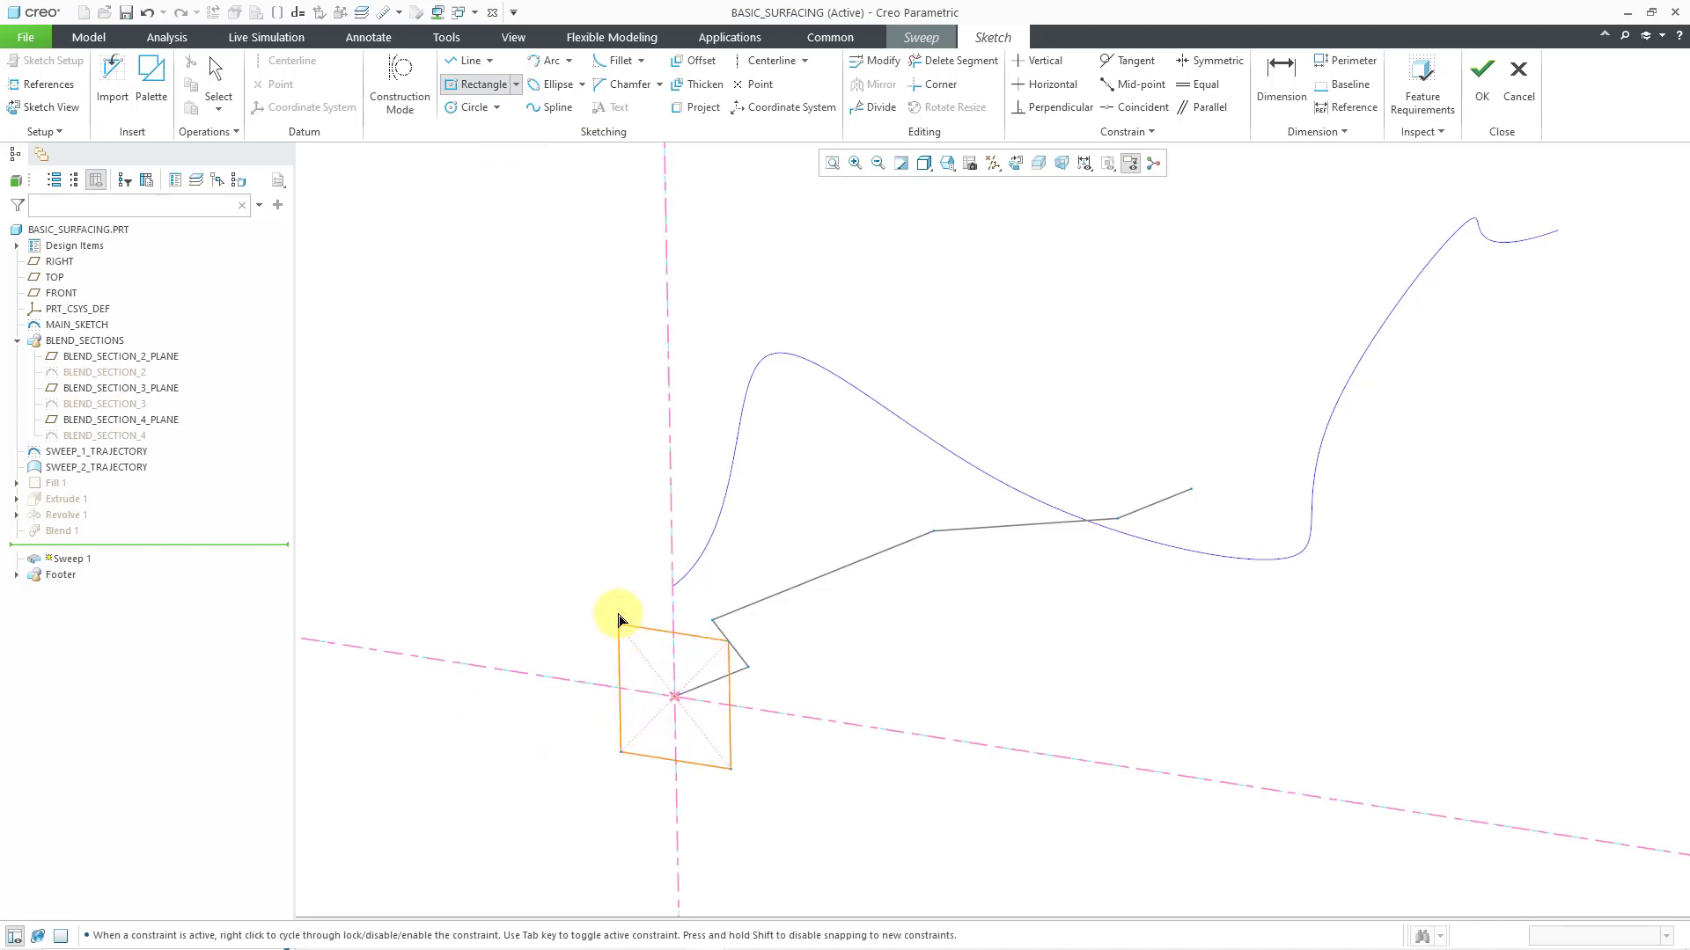
middle_click(560, 464)
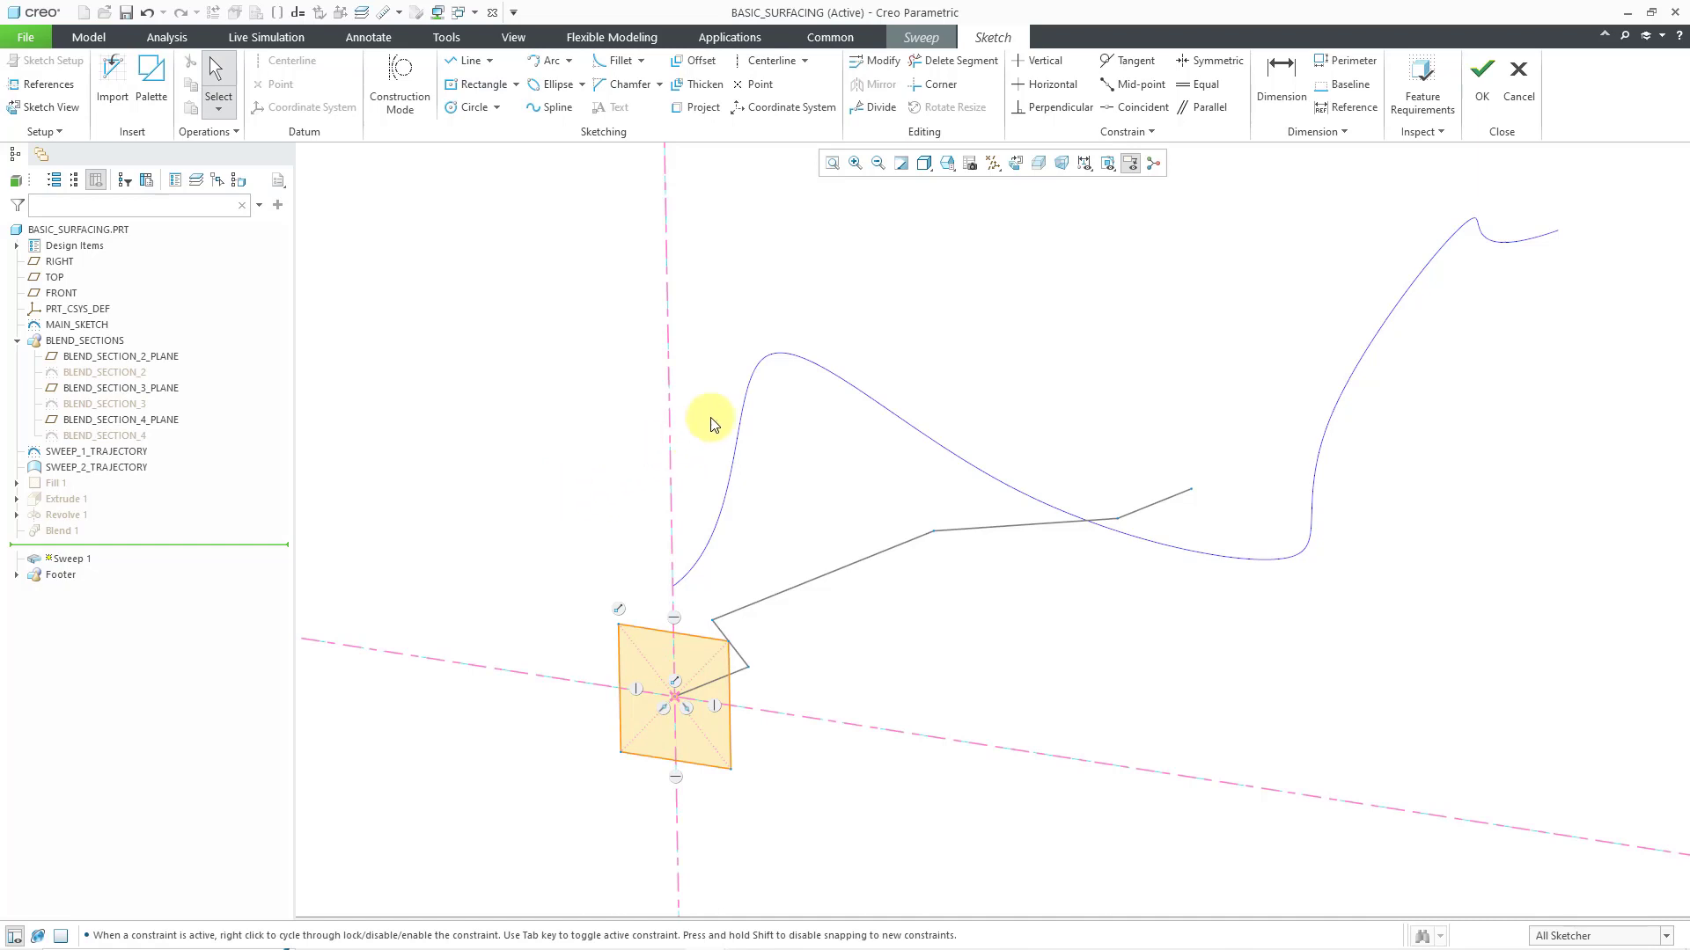
click(1483, 88)
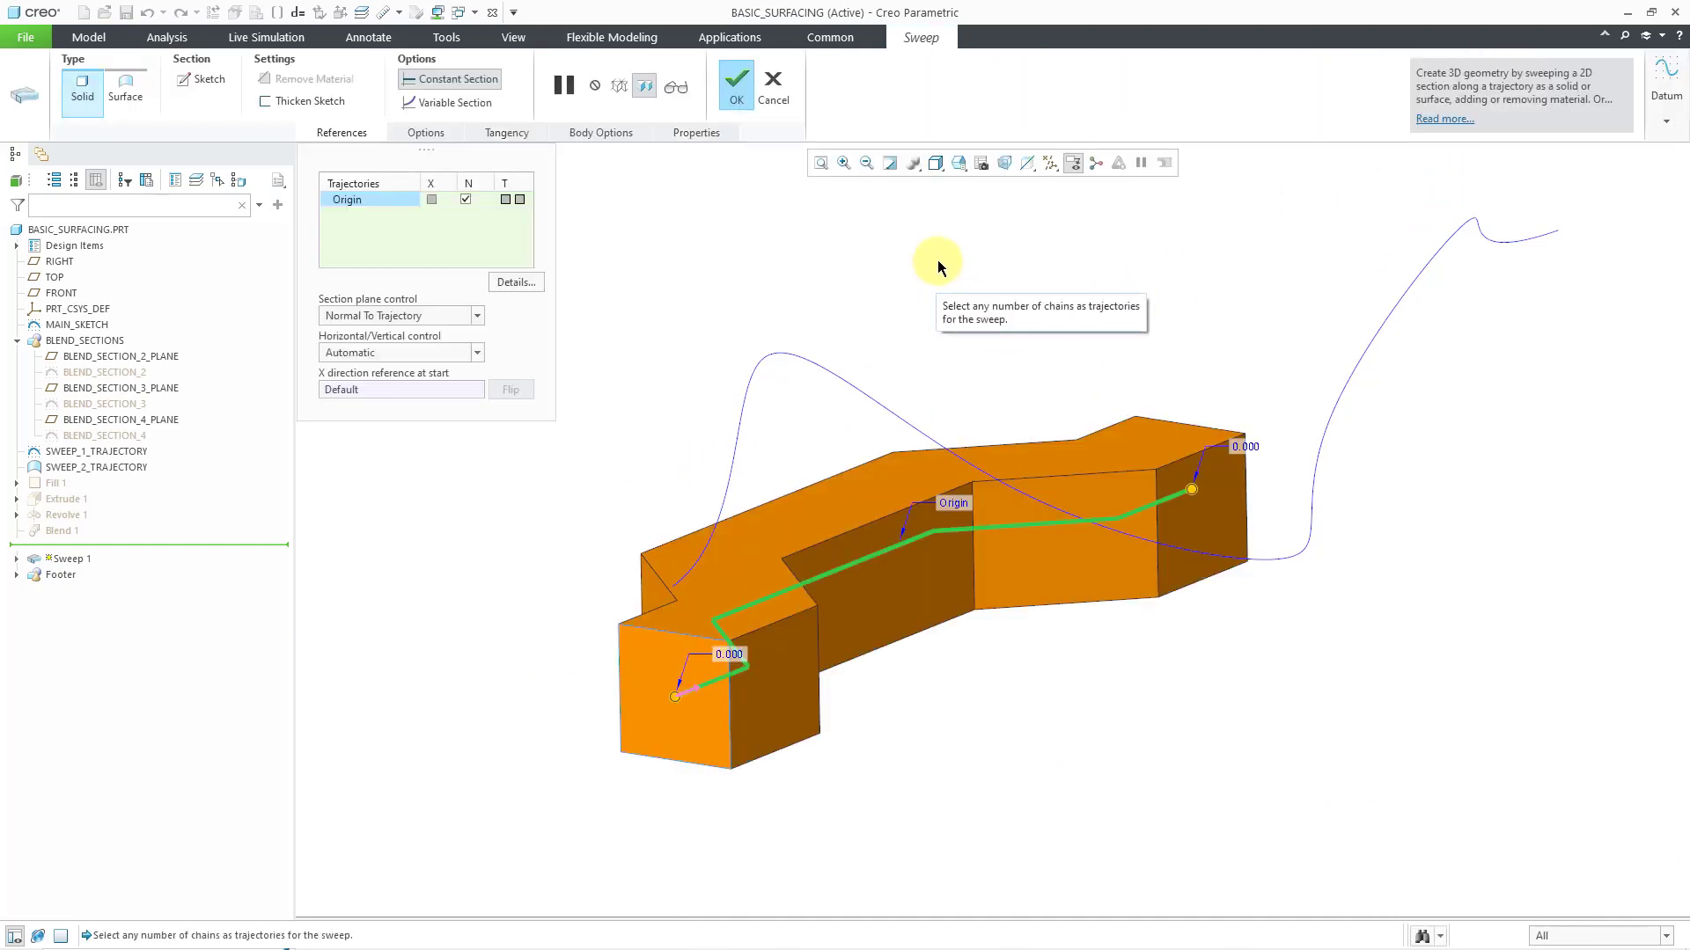
Change the zigzag sweep's type to surface, check its capped-ends option, and complete the feature
right_click(868, 257)
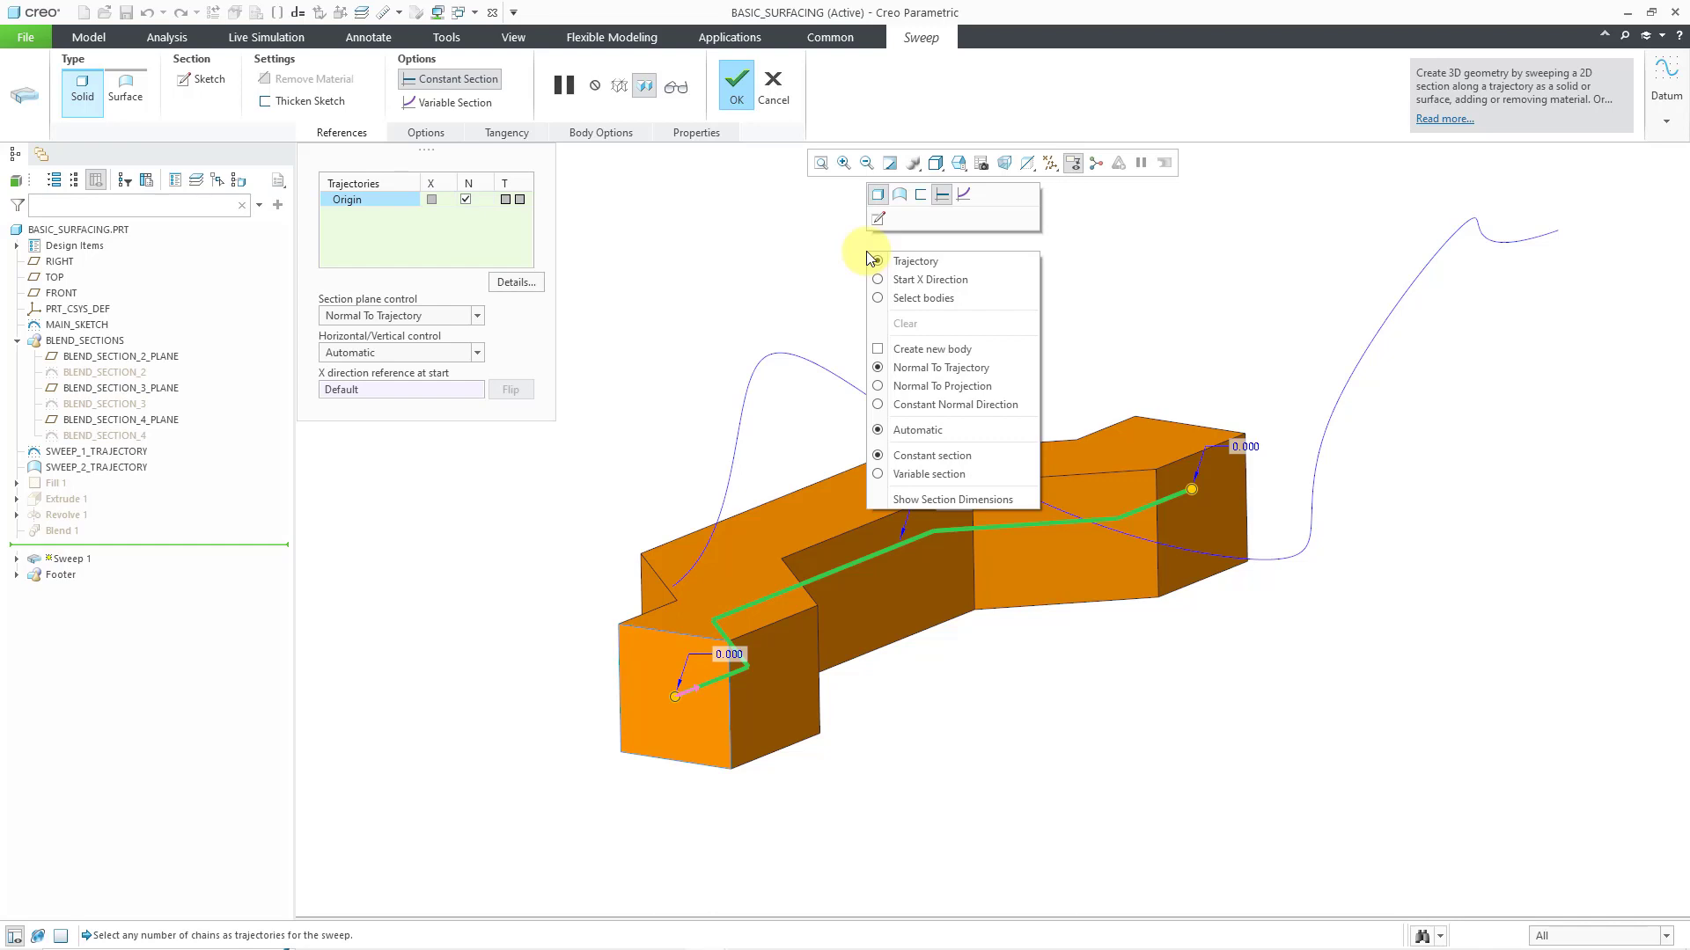
click(899, 195)
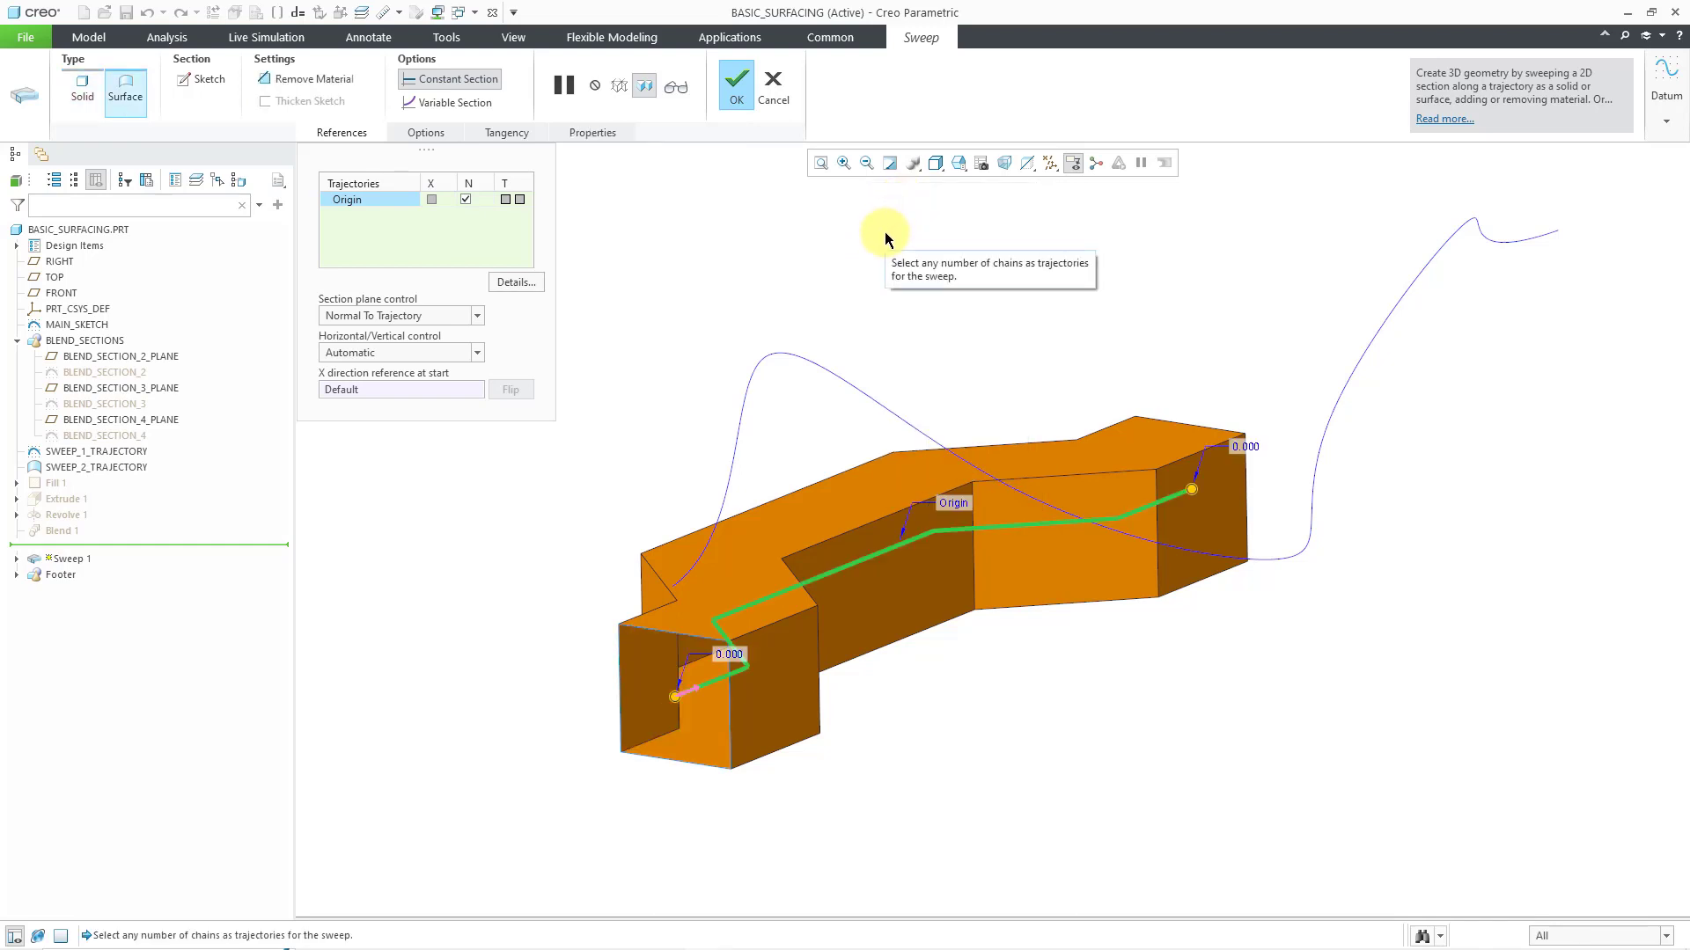
click(426, 132)
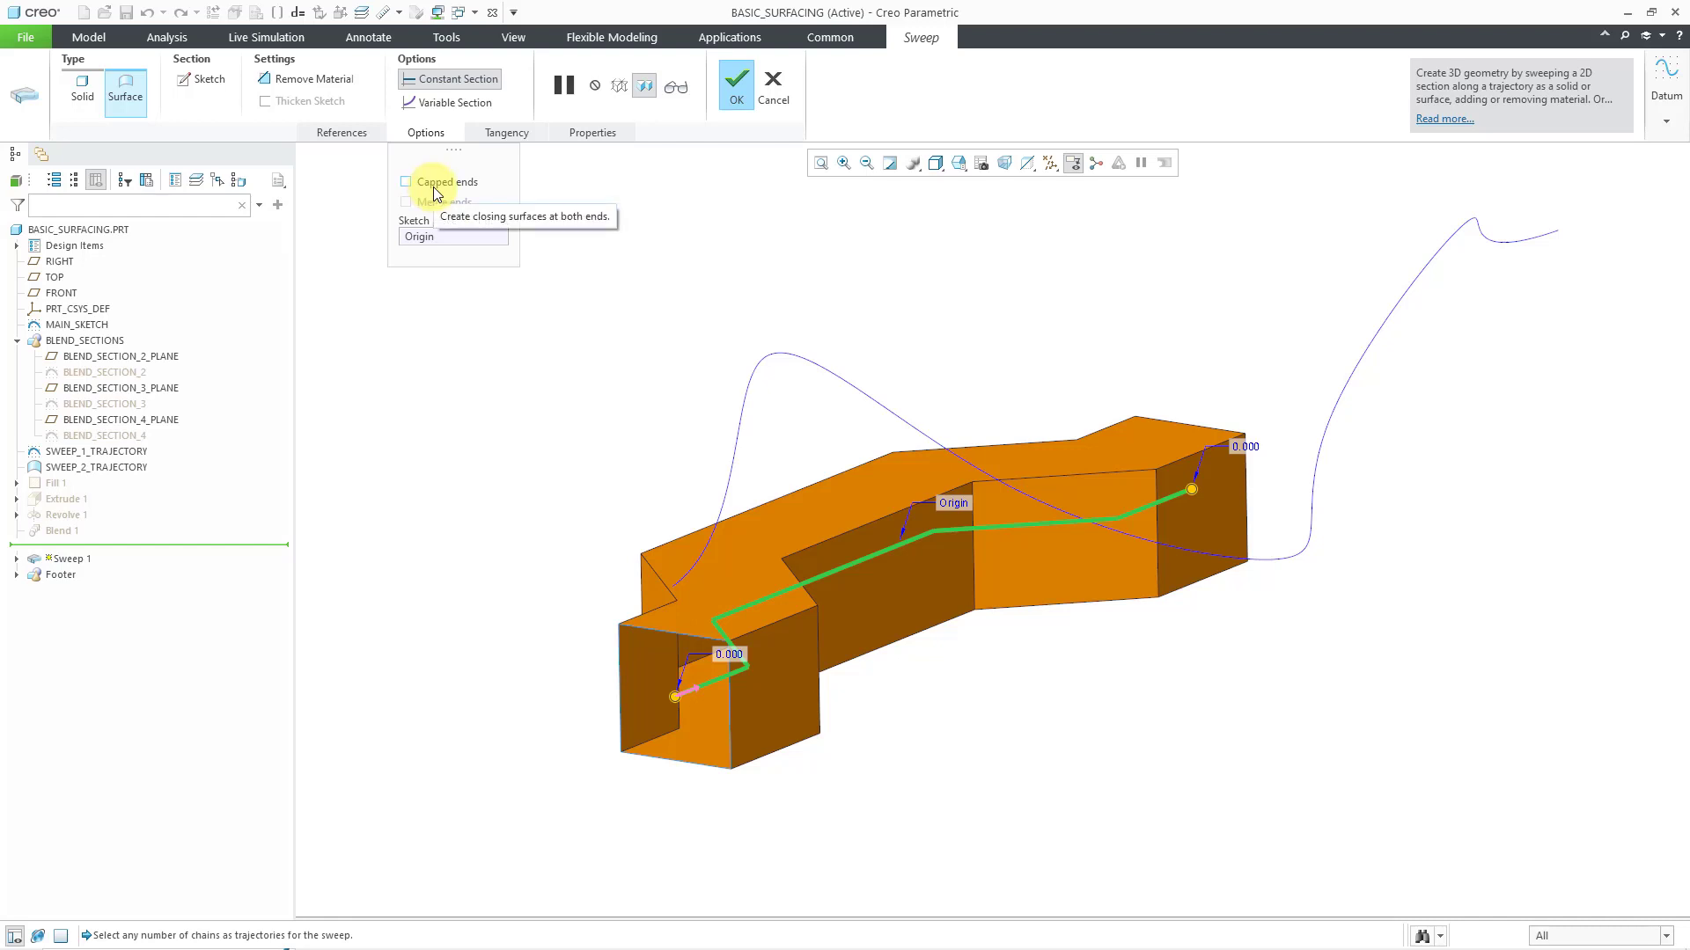
click(734, 98)
click(699, 240)
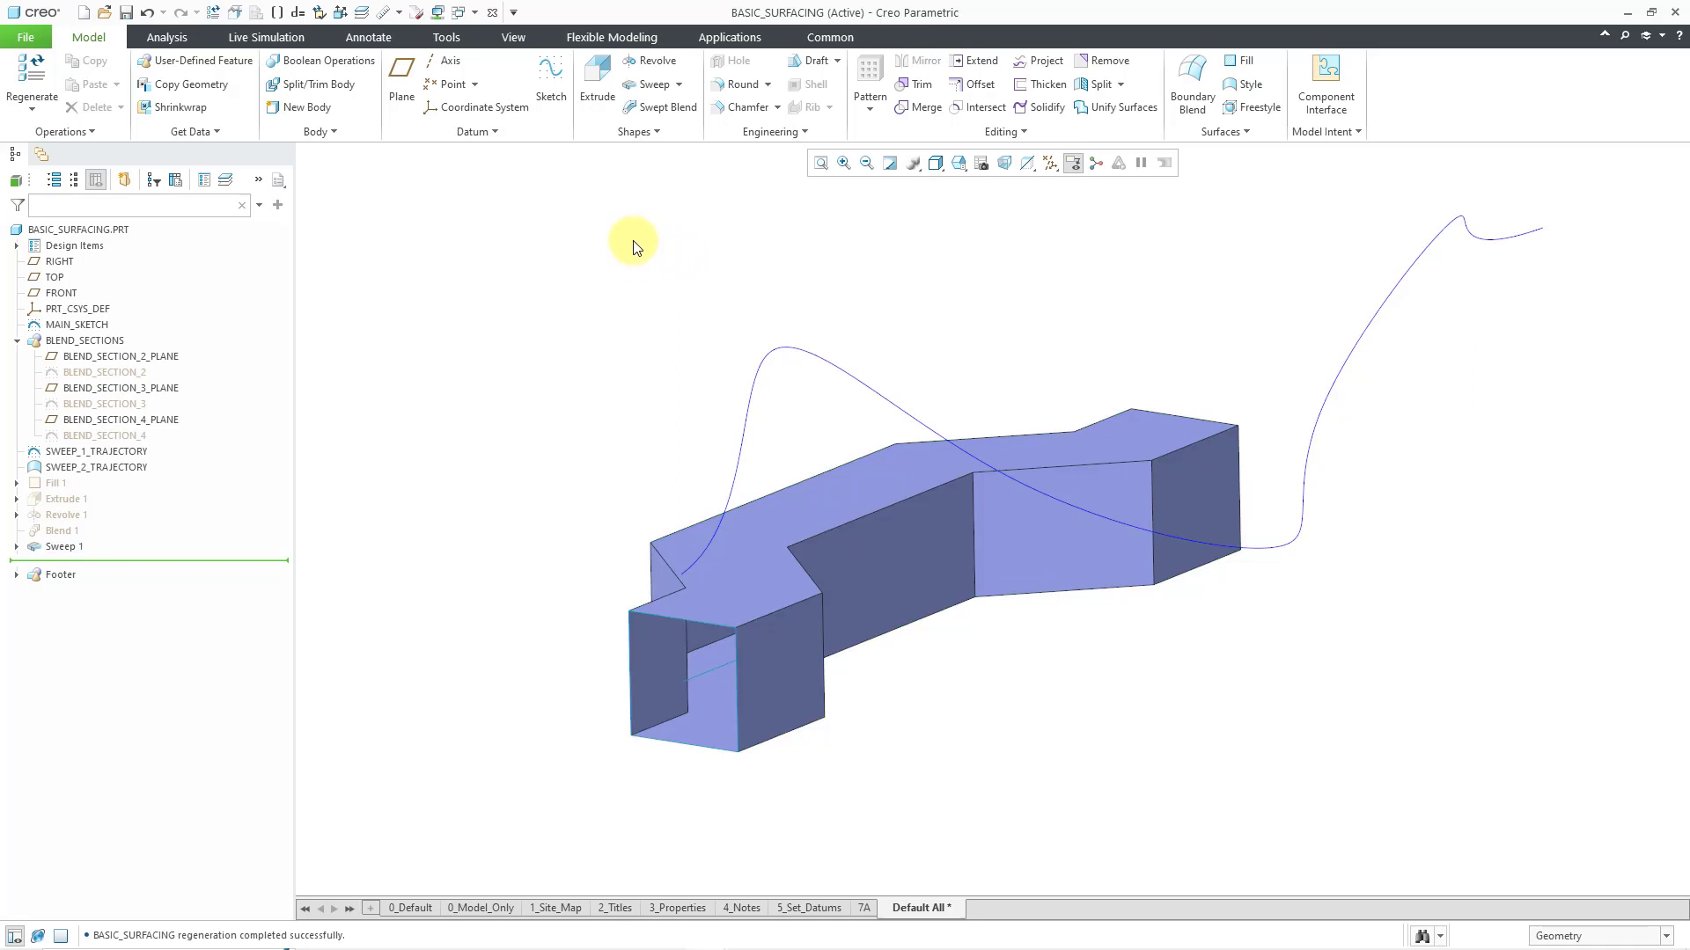
Hide the Sweep 1 feature
click(67, 553)
click(102, 495)
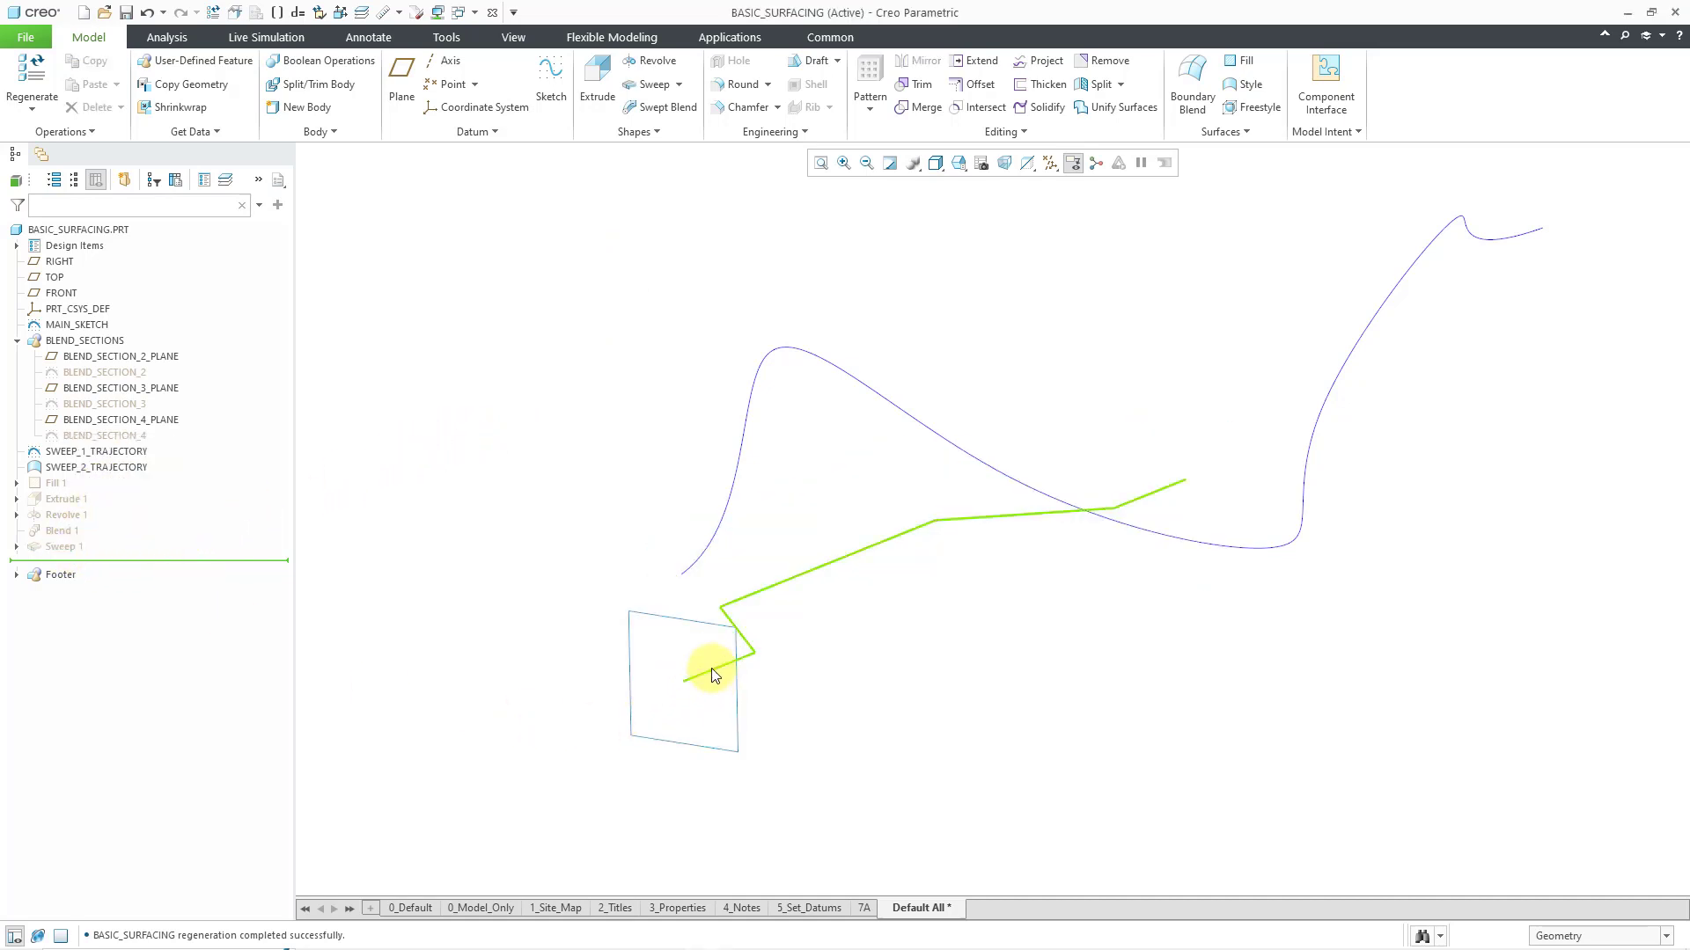
middle_drag(762, 649, 779, 666)
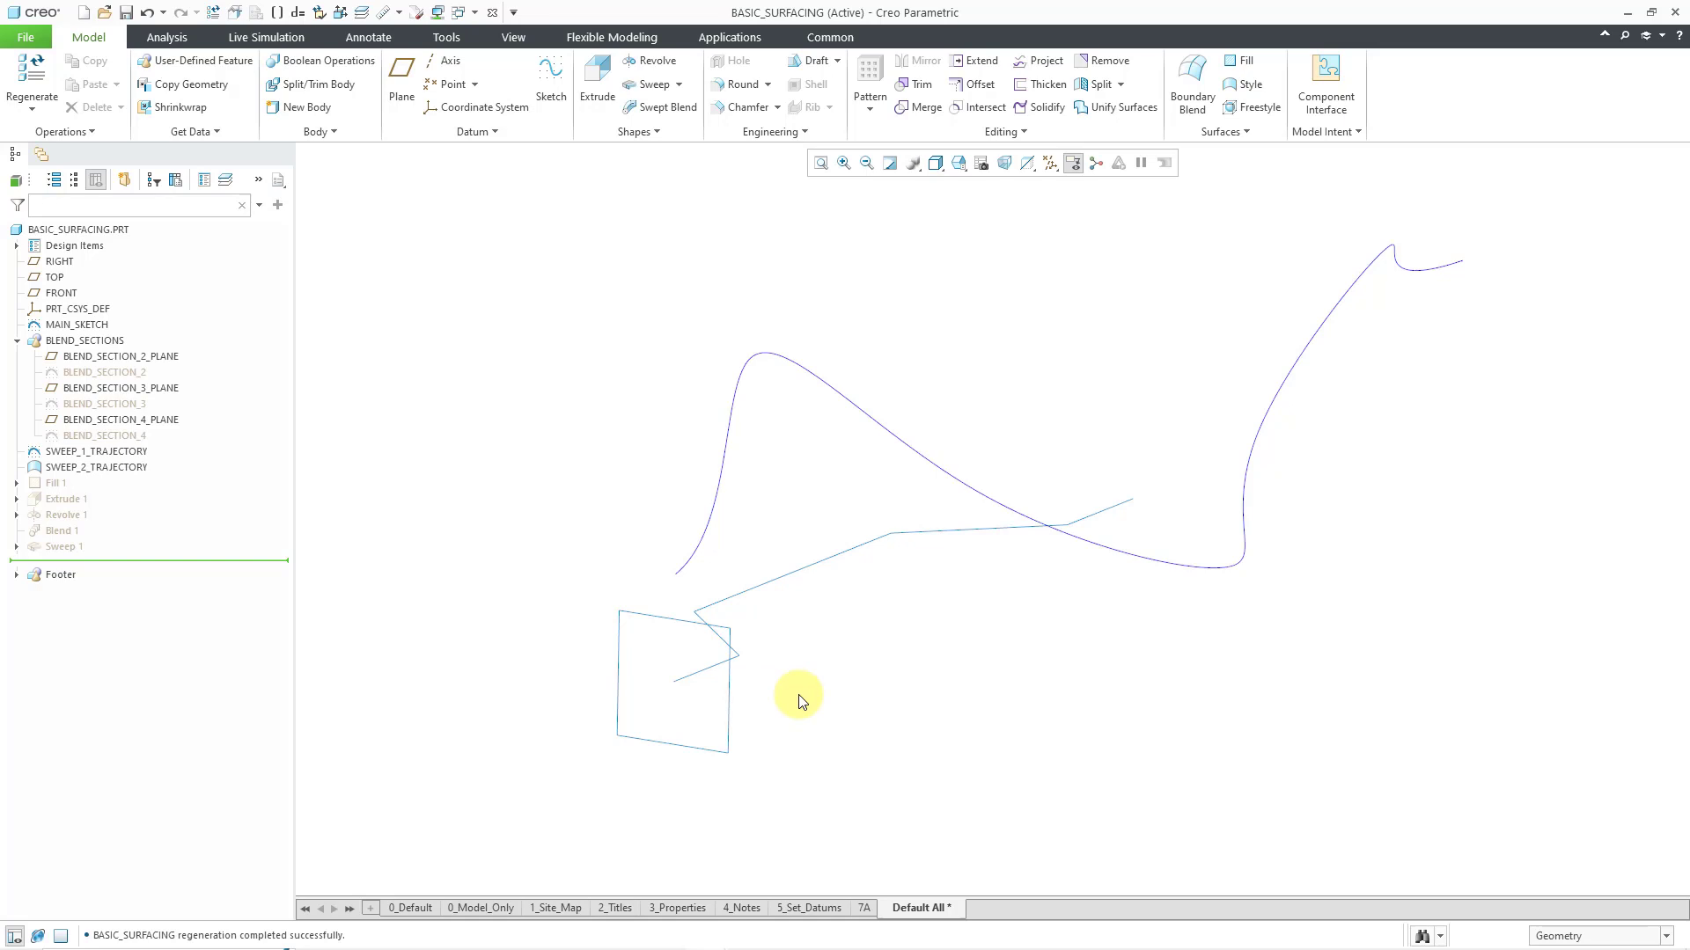
Start a constant-section Sweep with the curved SWEEP_2_TRAJECTORY as its origin trajectory, and open the section sketch
click(704, 539)
mouse_move(774, 558)
middle_down()
mouse_move(786, 518)
mouse_move(810, 551)
mouse_move(755, 546)
mouse_move(760, 563)
middle_up()
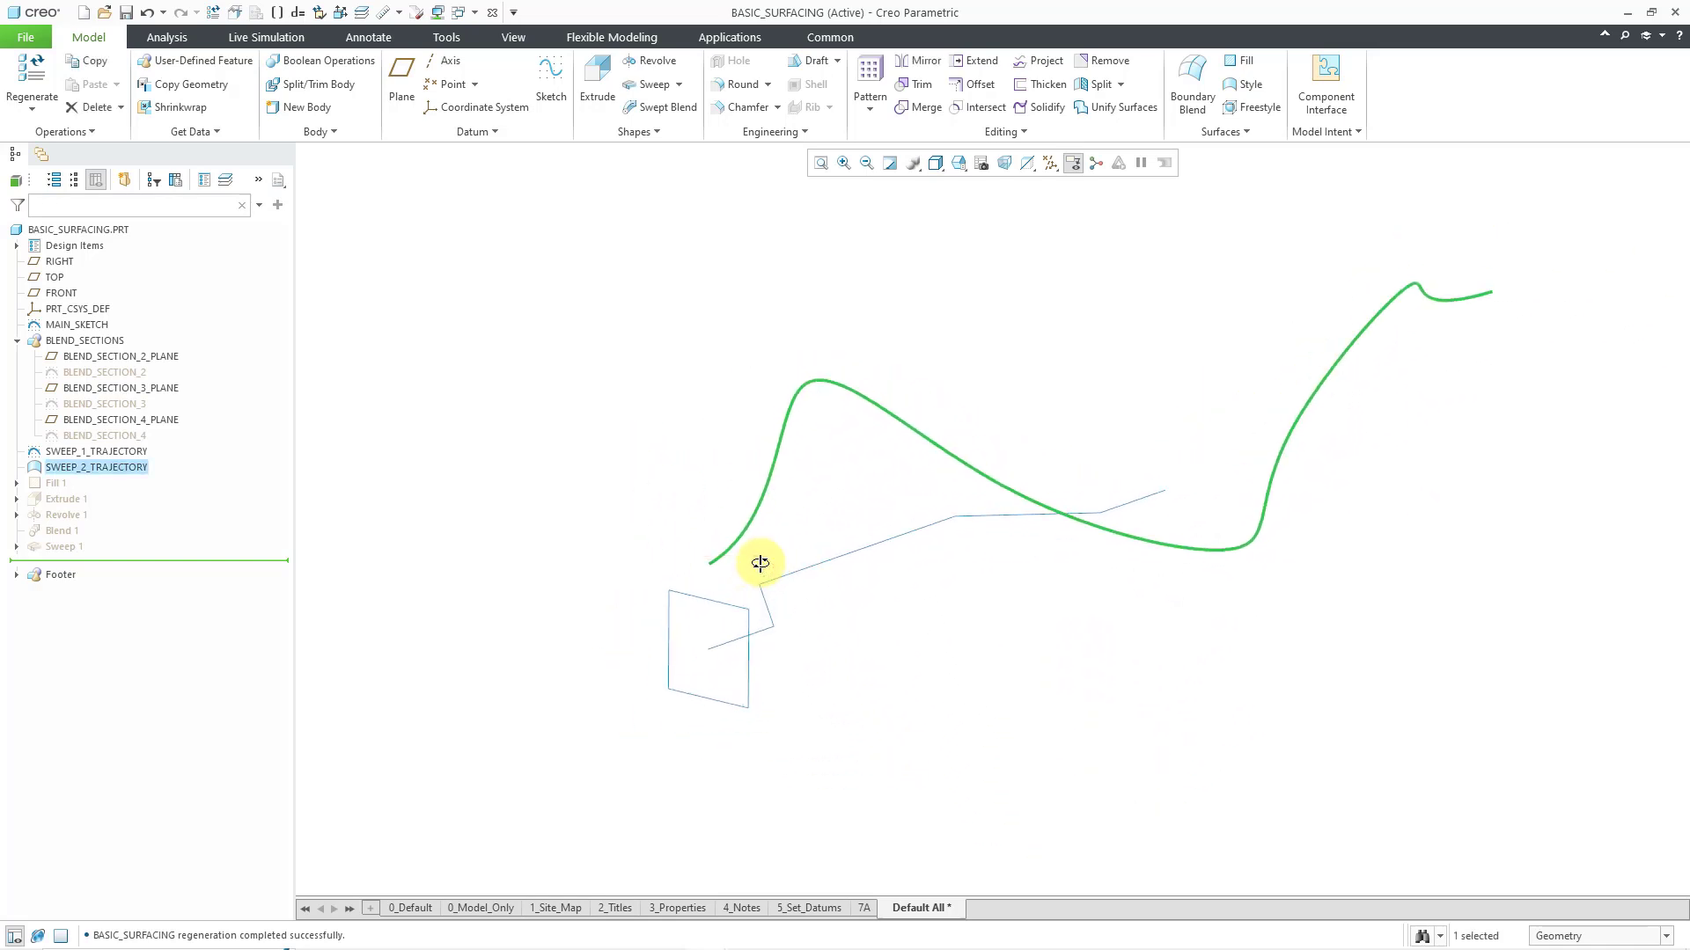
click(740, 370)
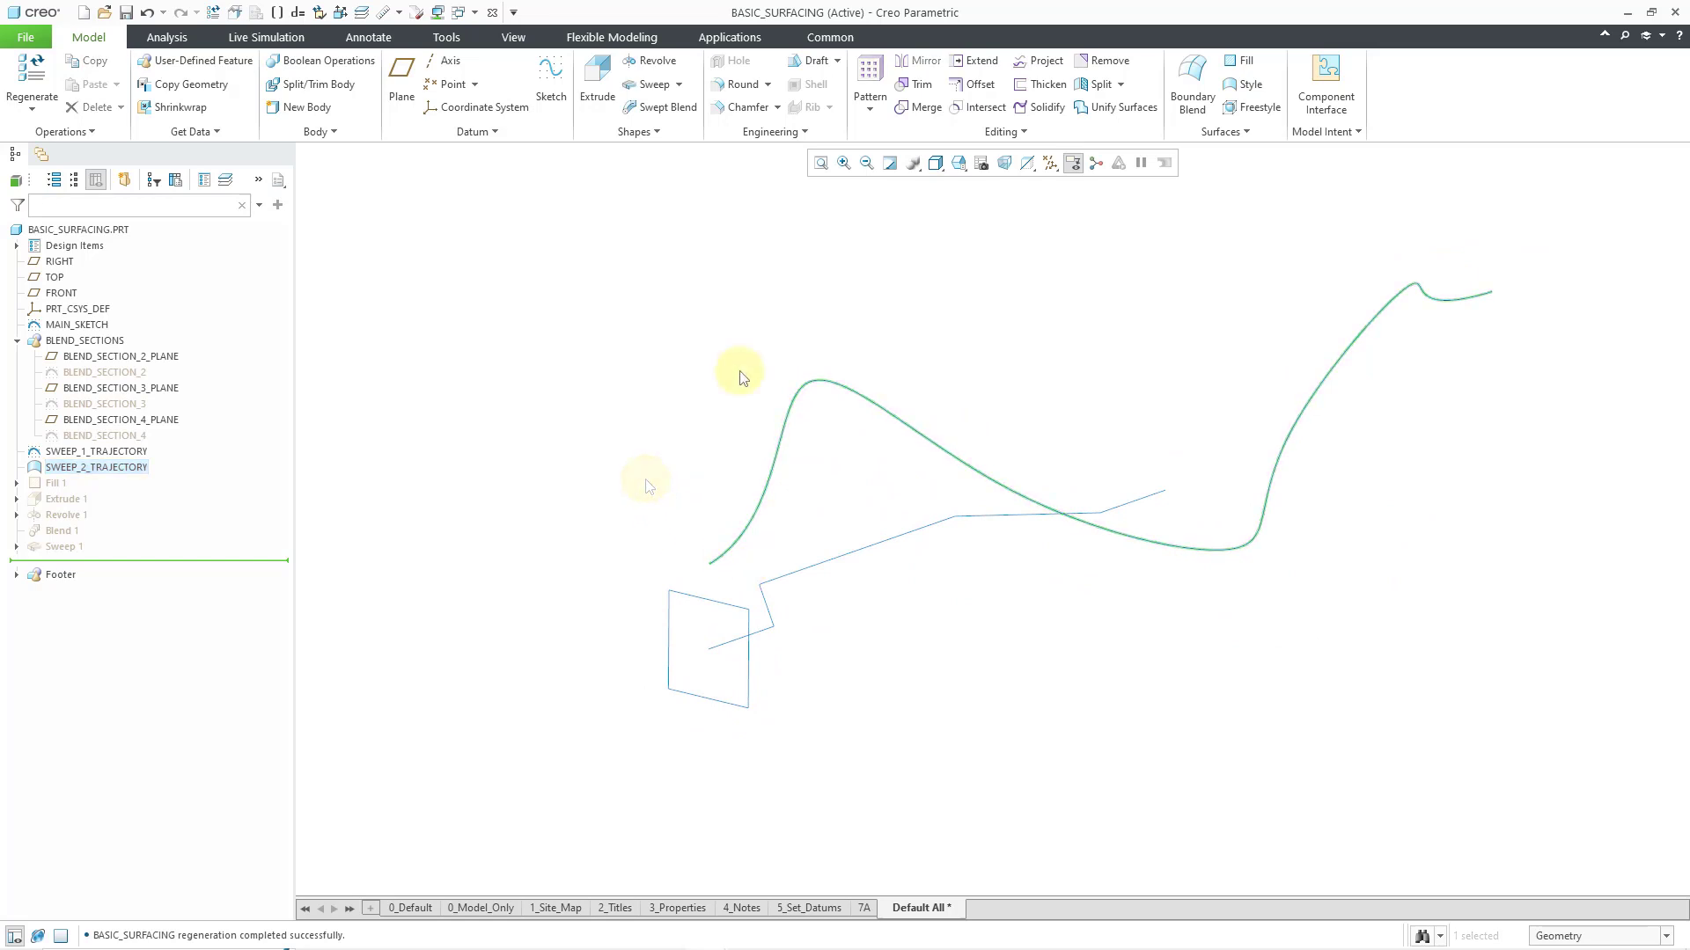
click(784, 430)
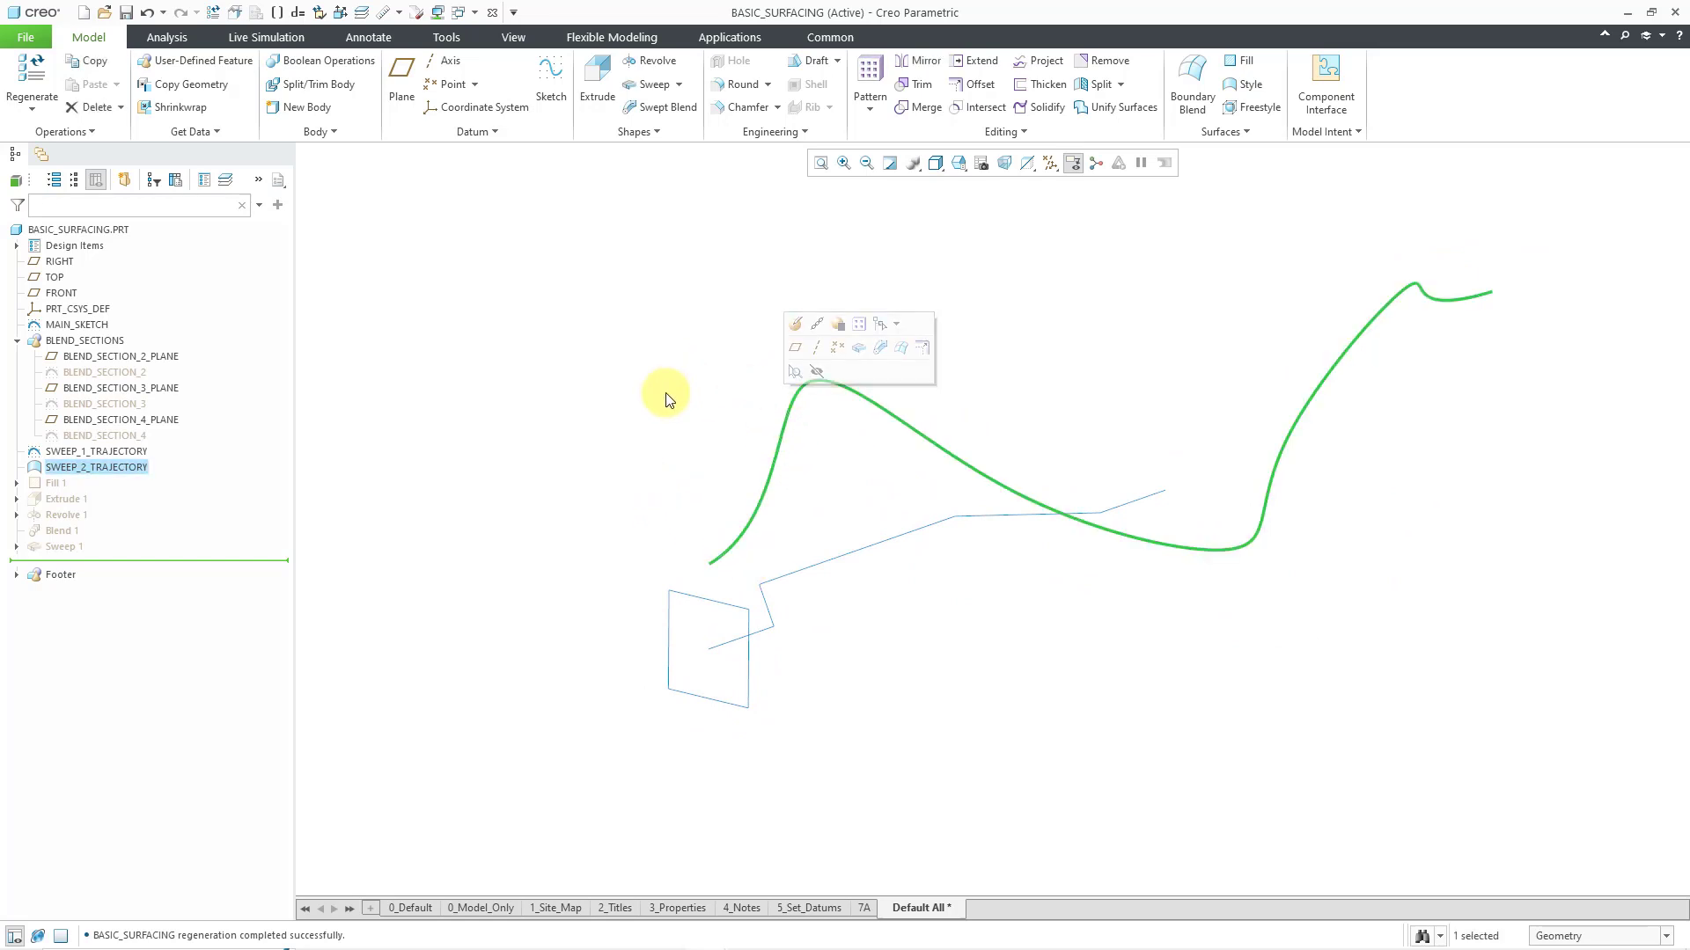
click(858, 351)
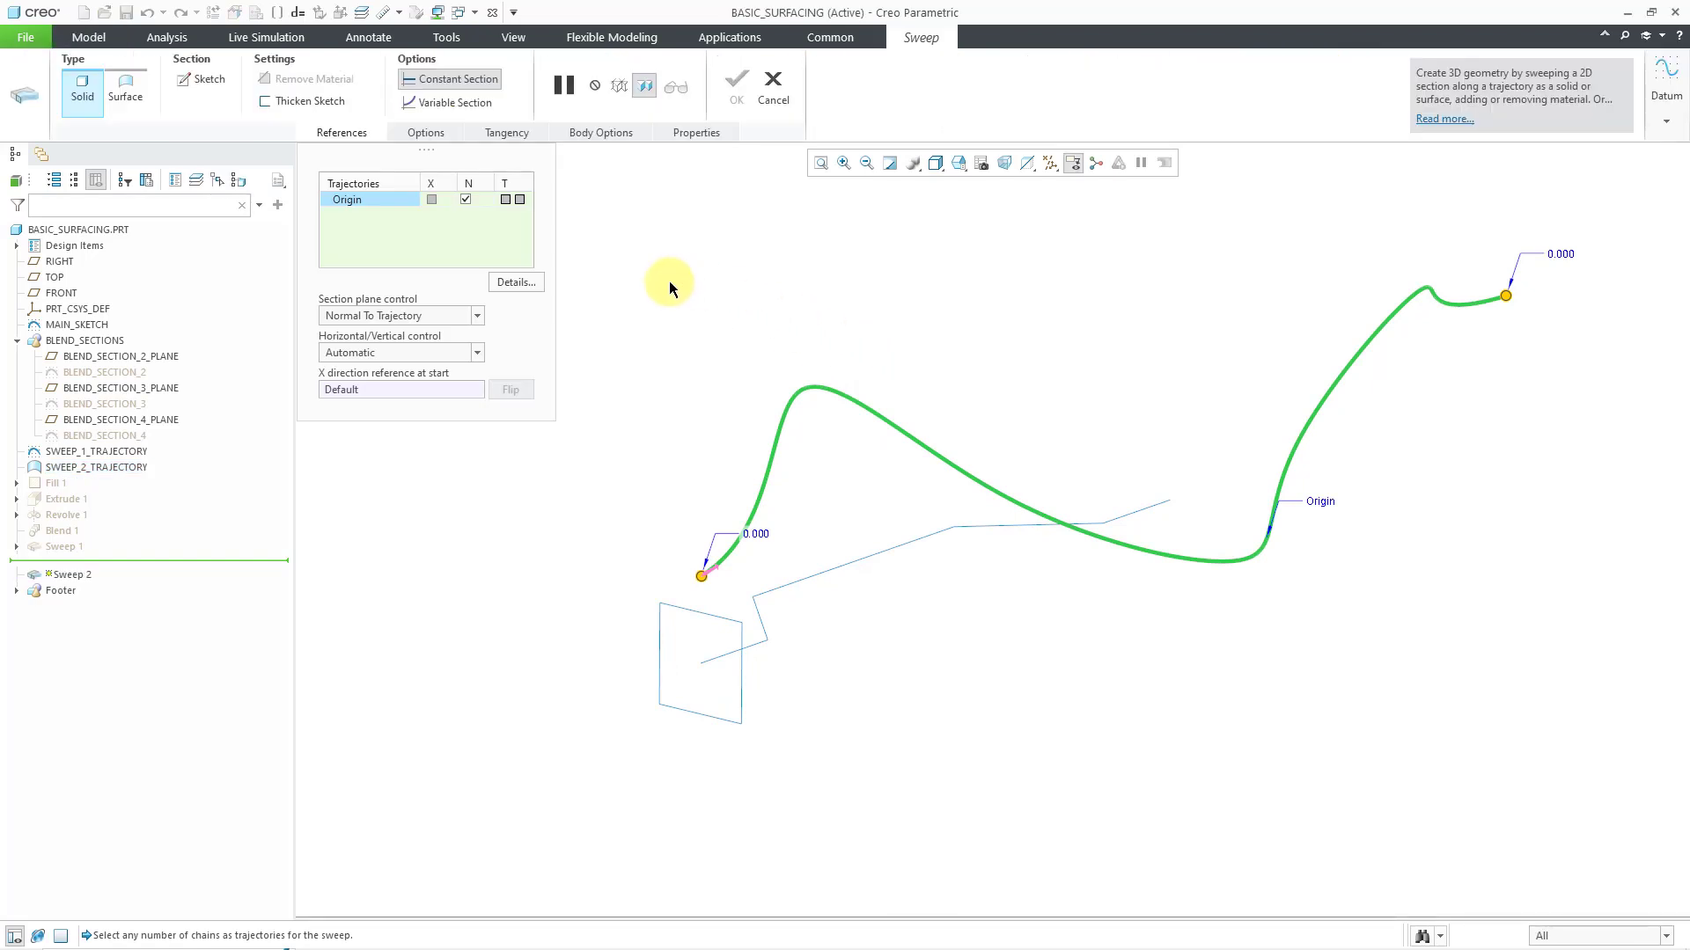
right_click(836, 304)
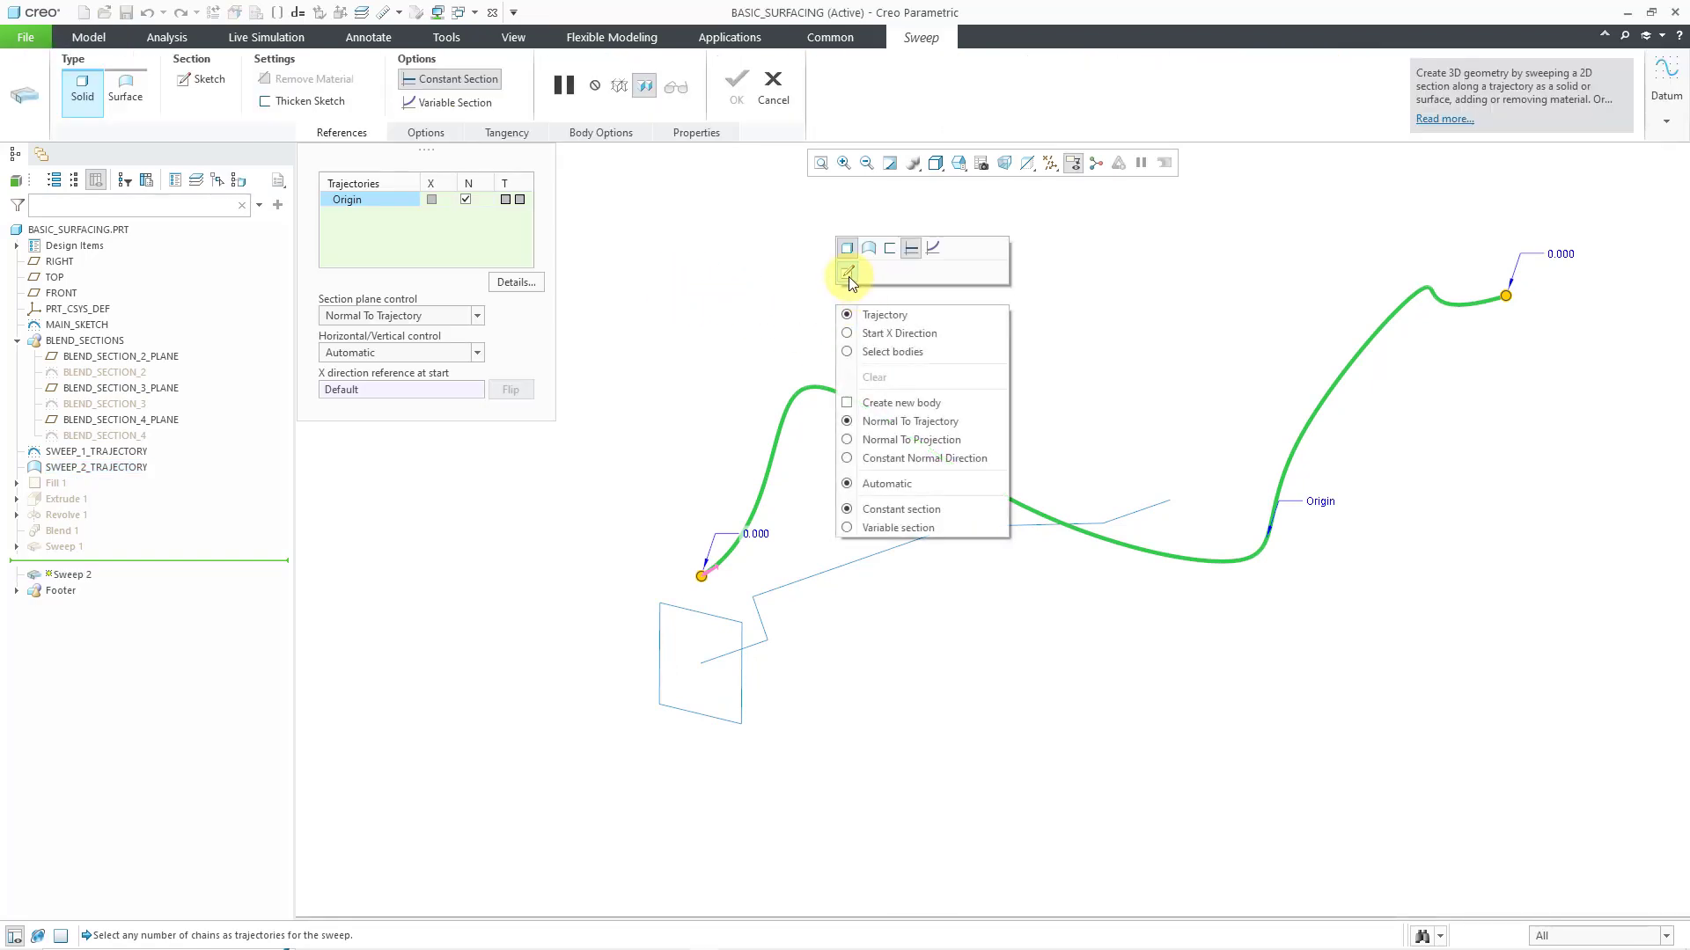
click(848, 274)
Sketch a circle about 40.4 in diameter centered on the trajectory's start point, and accept the section
right_click(828, 283)
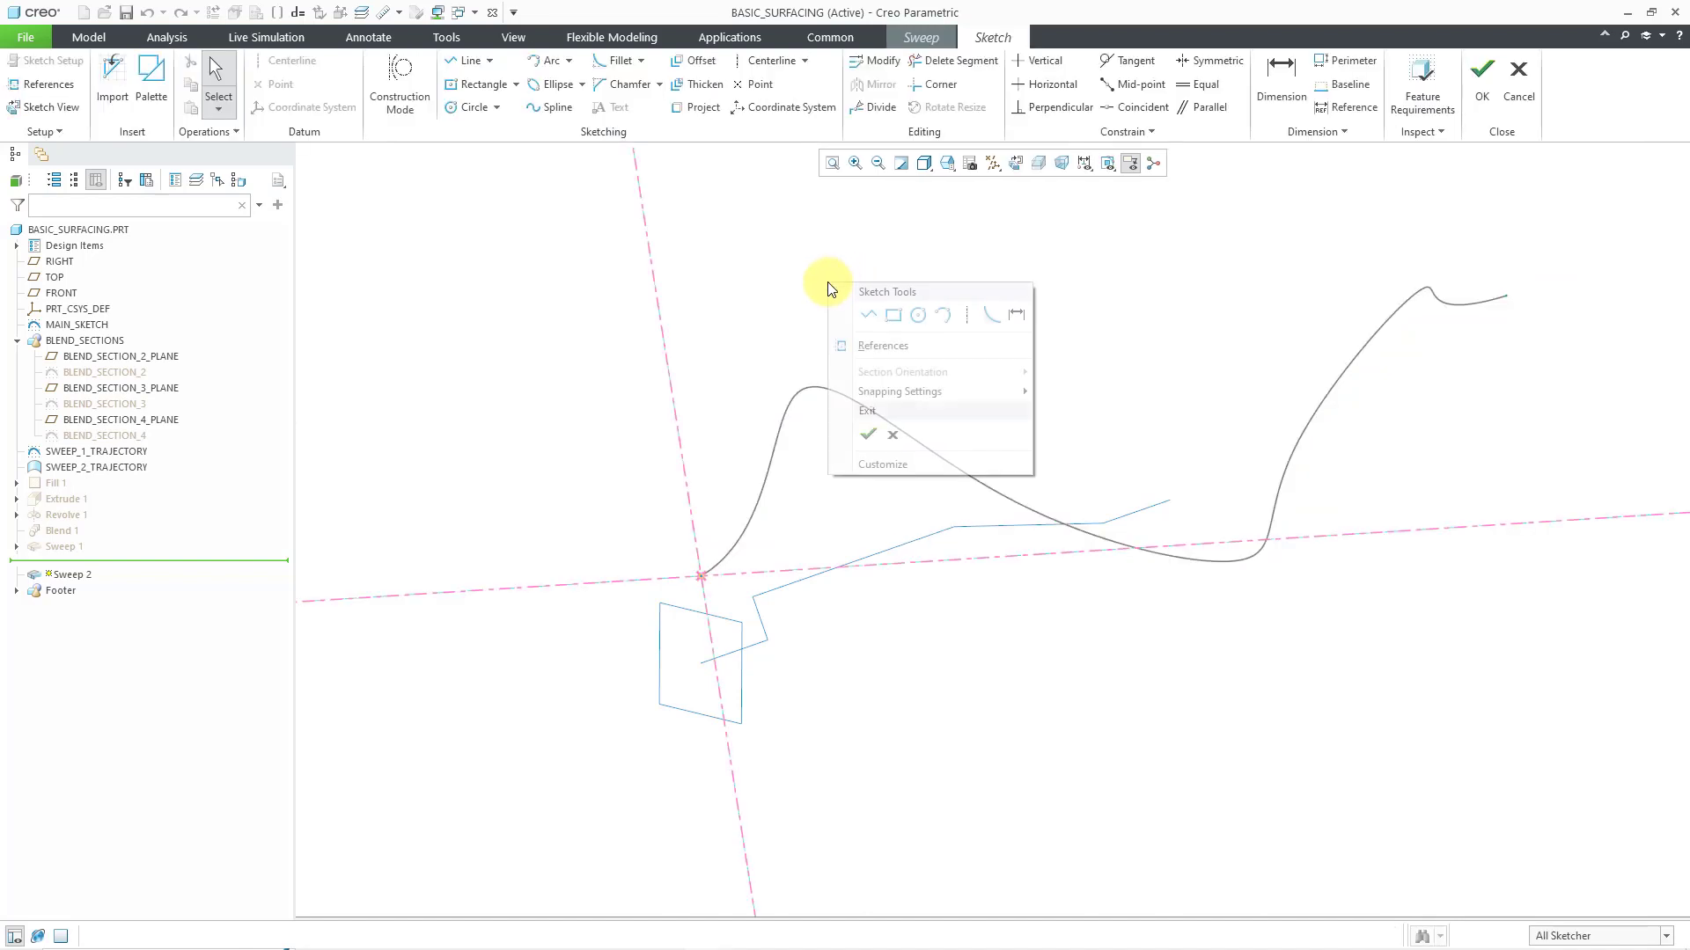
click(915, 322)
click(701, 576)
click(715, 601)
middle_click(727, 487)
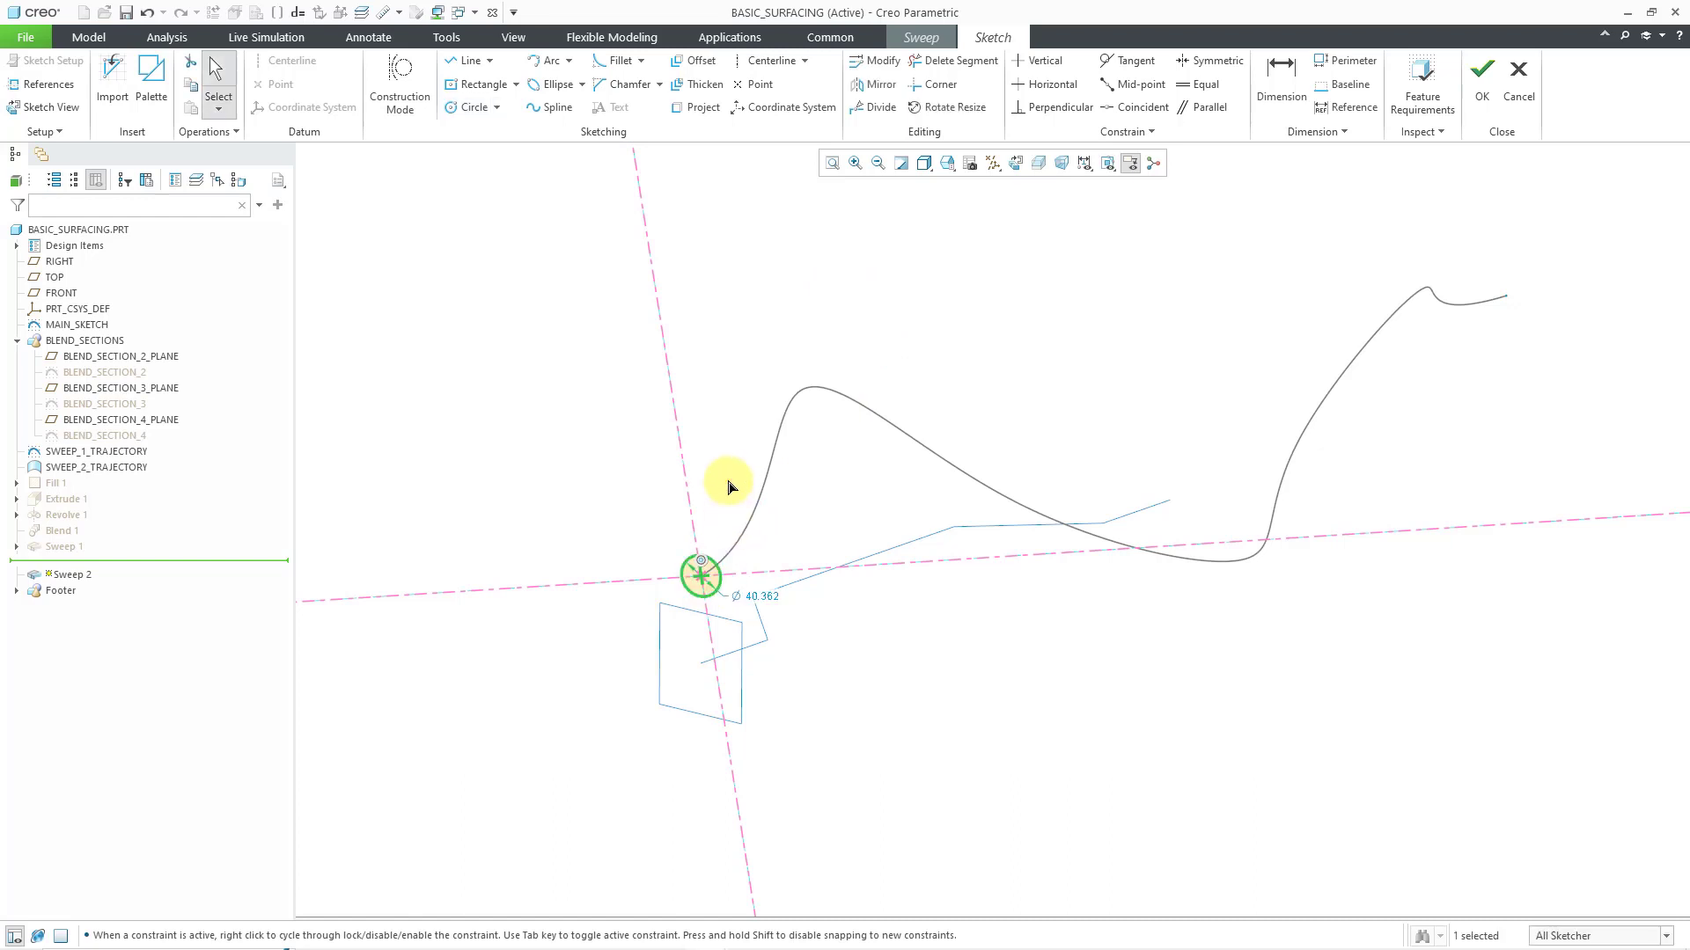
right_click(728, 487)
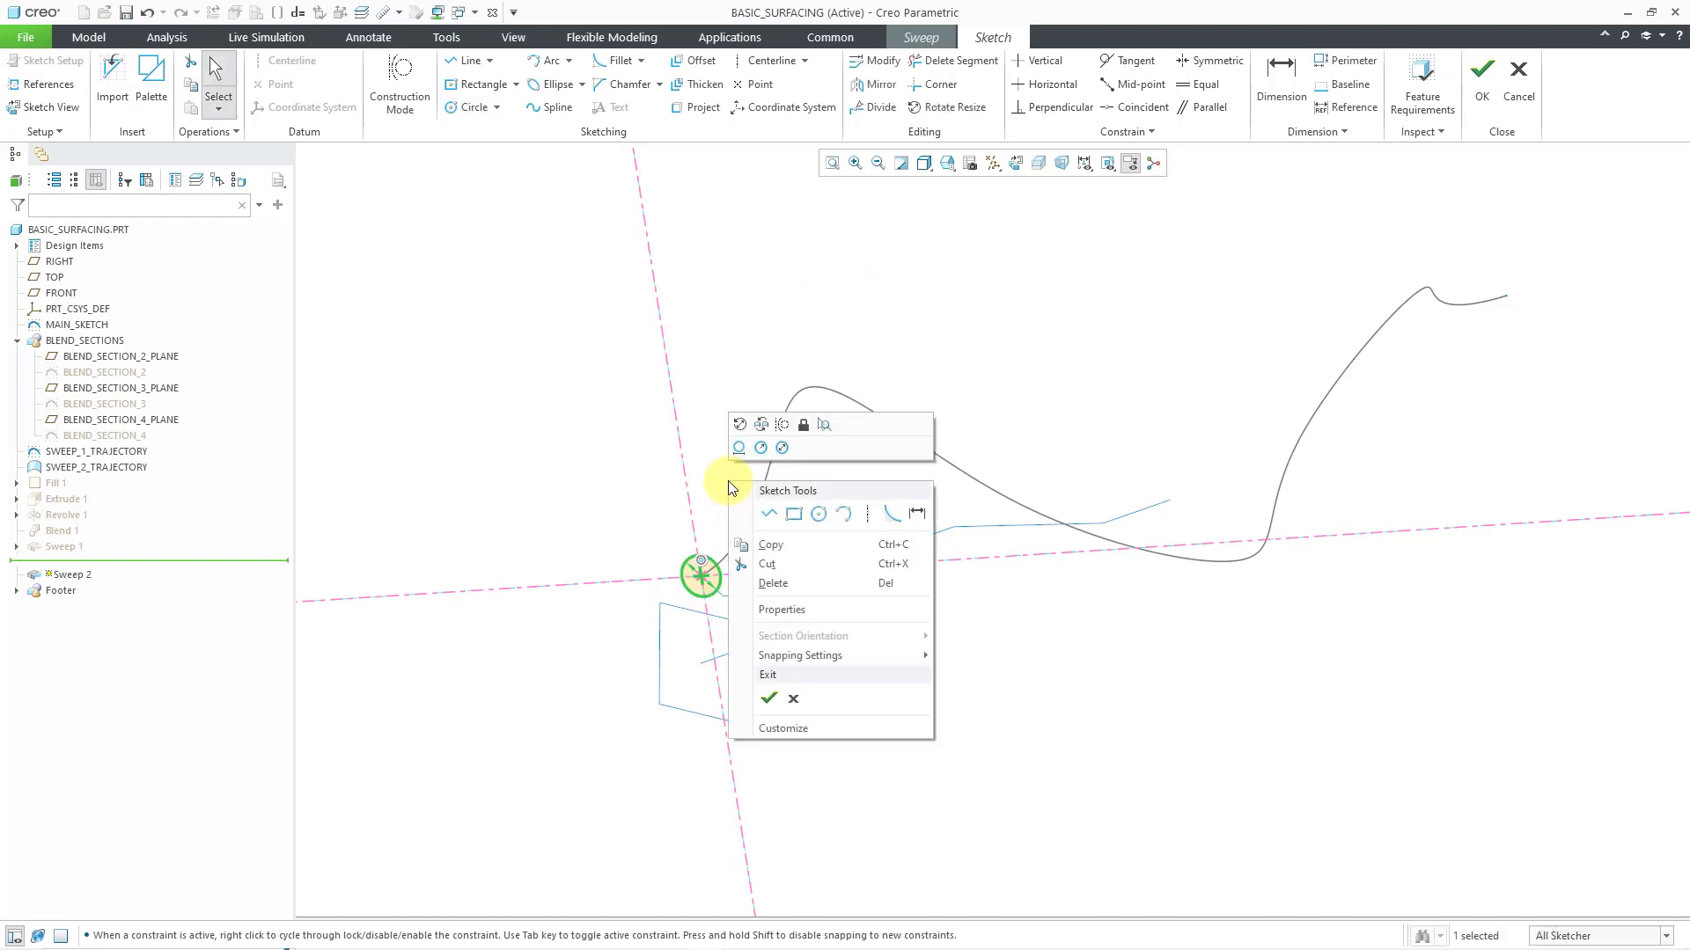
click(769, 700)
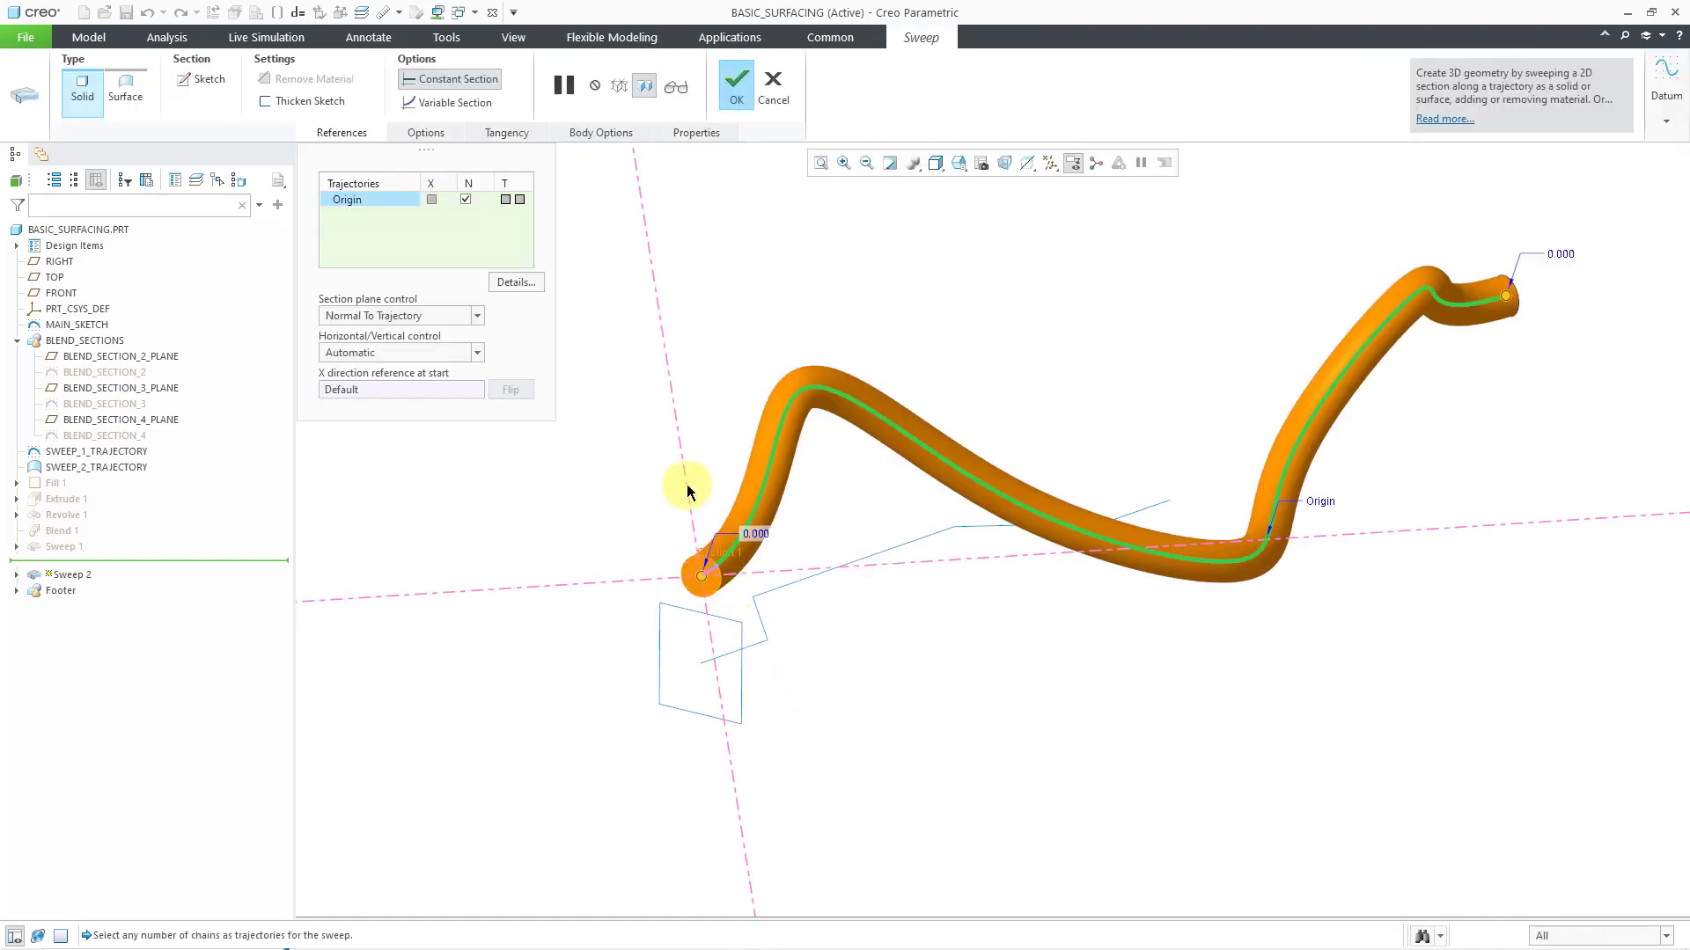
Change the circular sweep's type from solid to surface and complete the feature
mouse_move(839, 461)
middle_down()
mouse_move(893, 453)
mouse_move(769, 464)
mouse_move(851, 465)
middle_up()
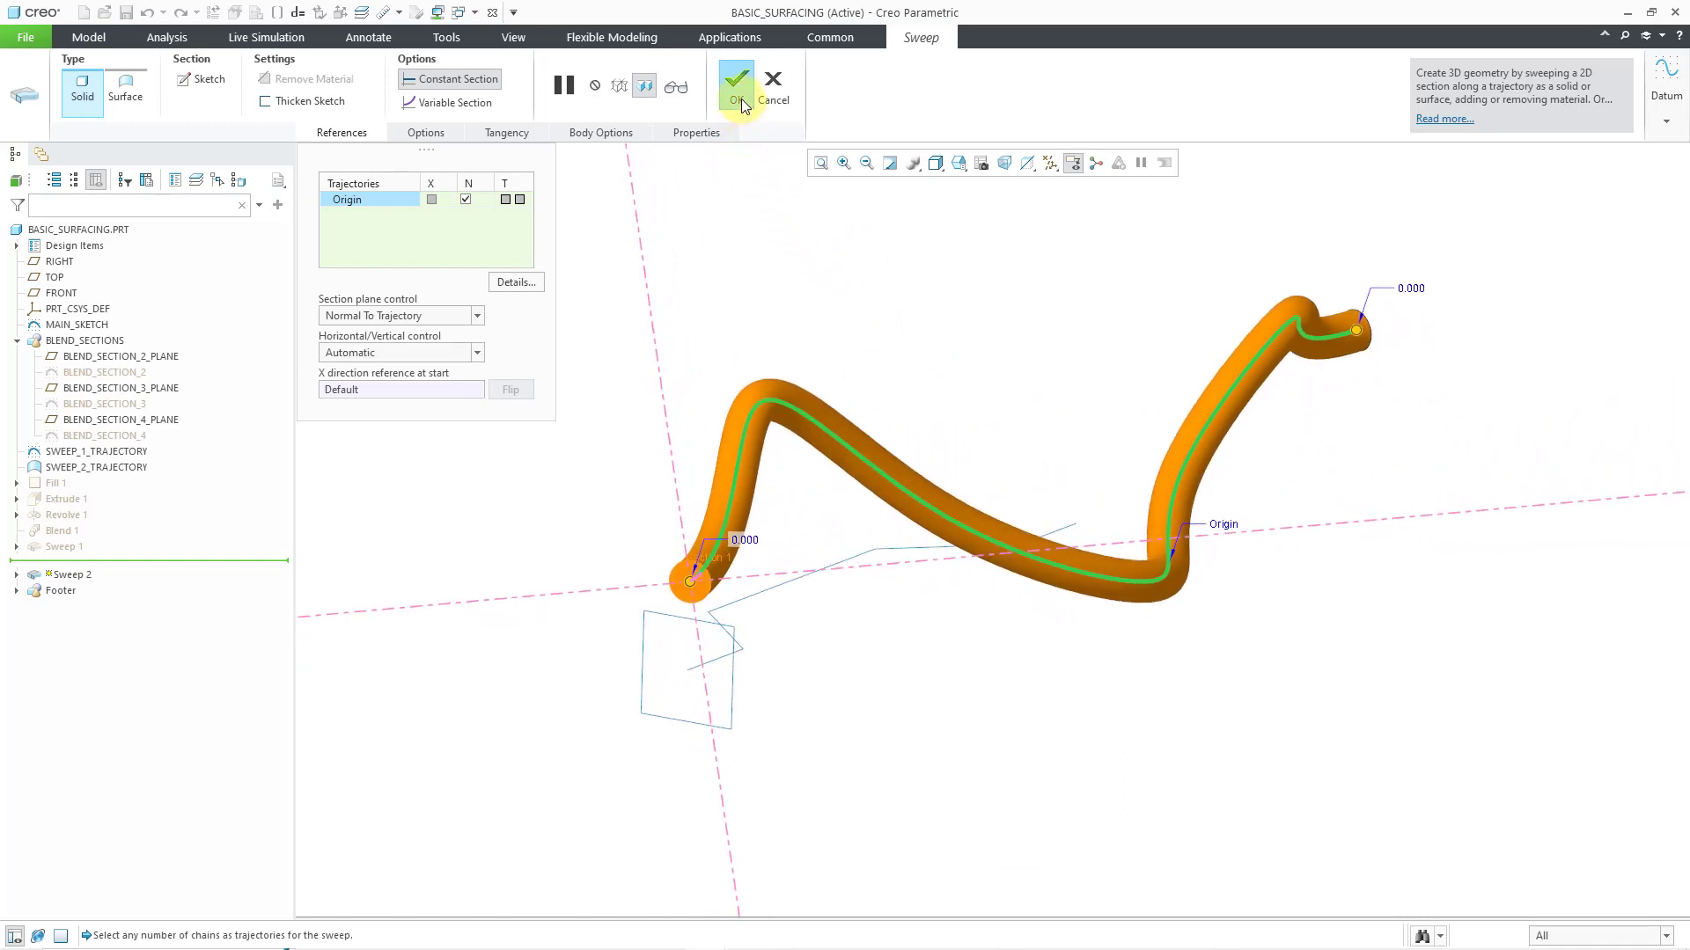
right_click(819, 308)
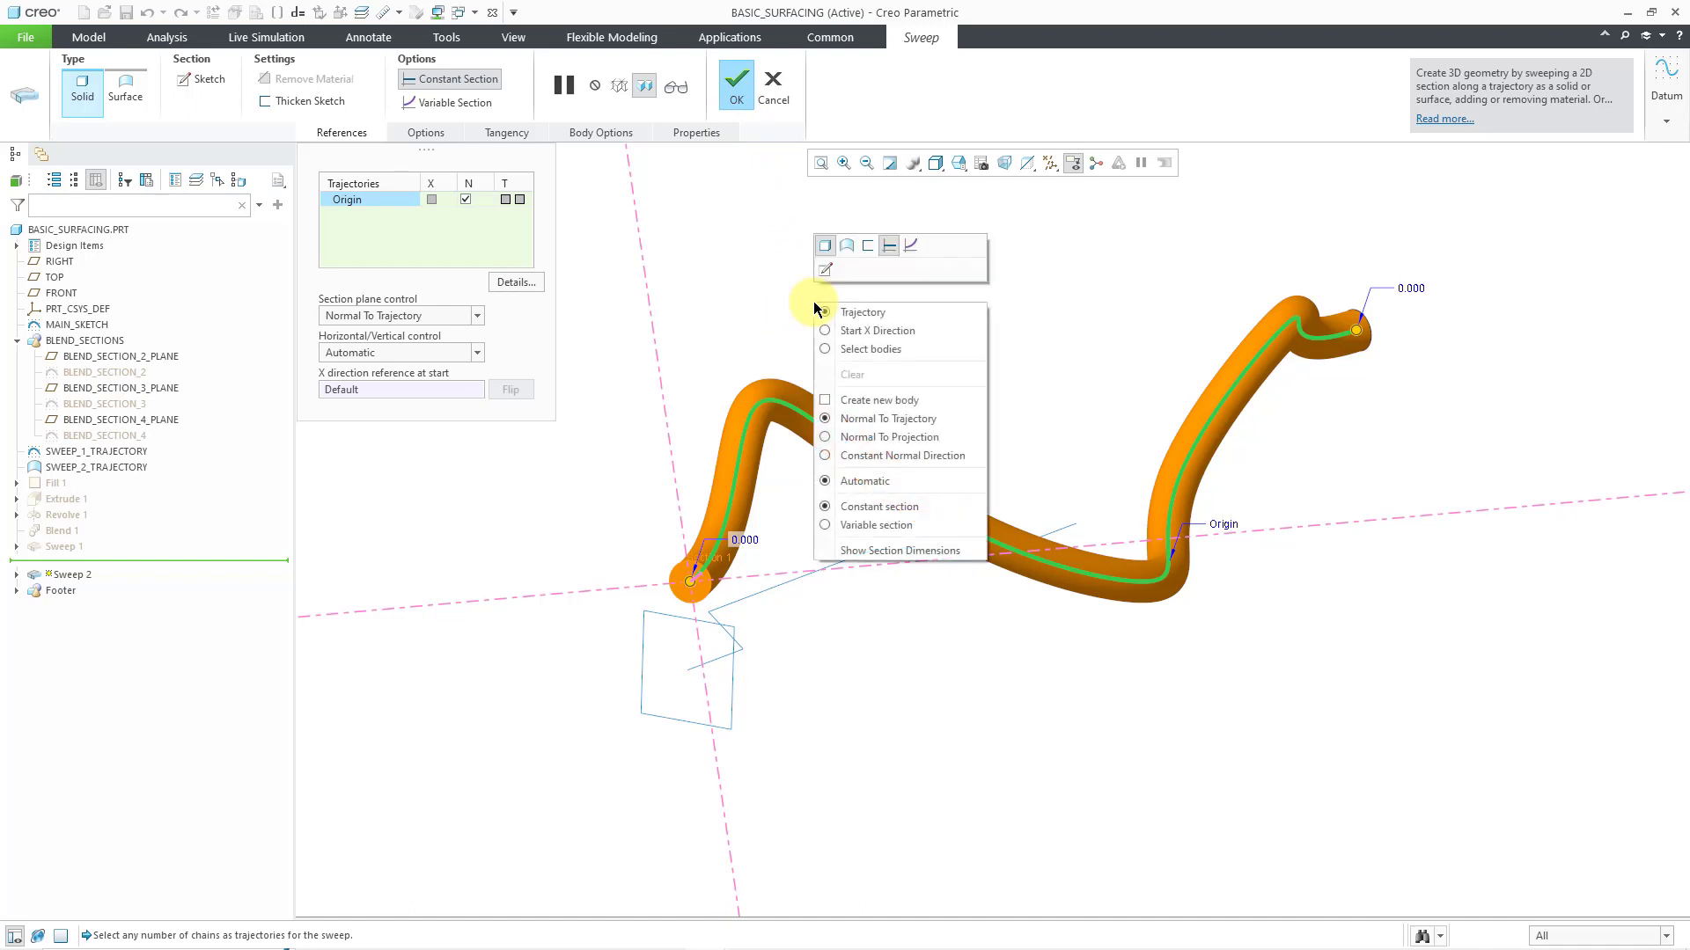
click(847, 244)
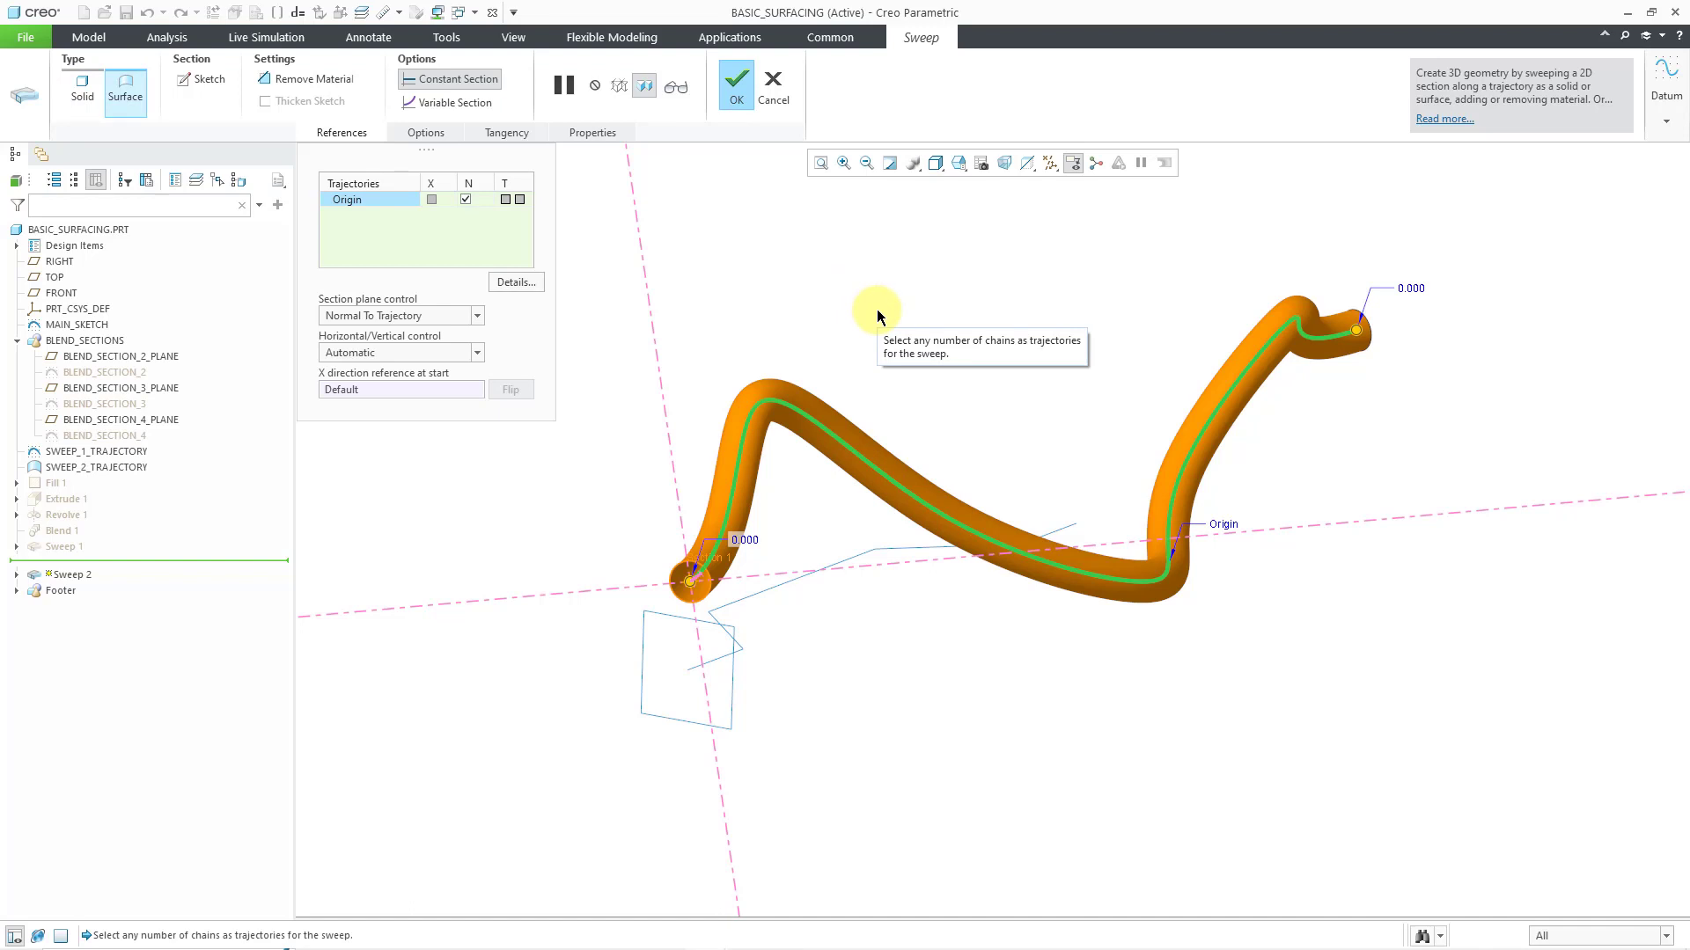
middle_click(876, 309)
mouse_move(877, 310)
middle_down()
mouse_move(906, 310)
mouse_move(863, 313)
middle_up()
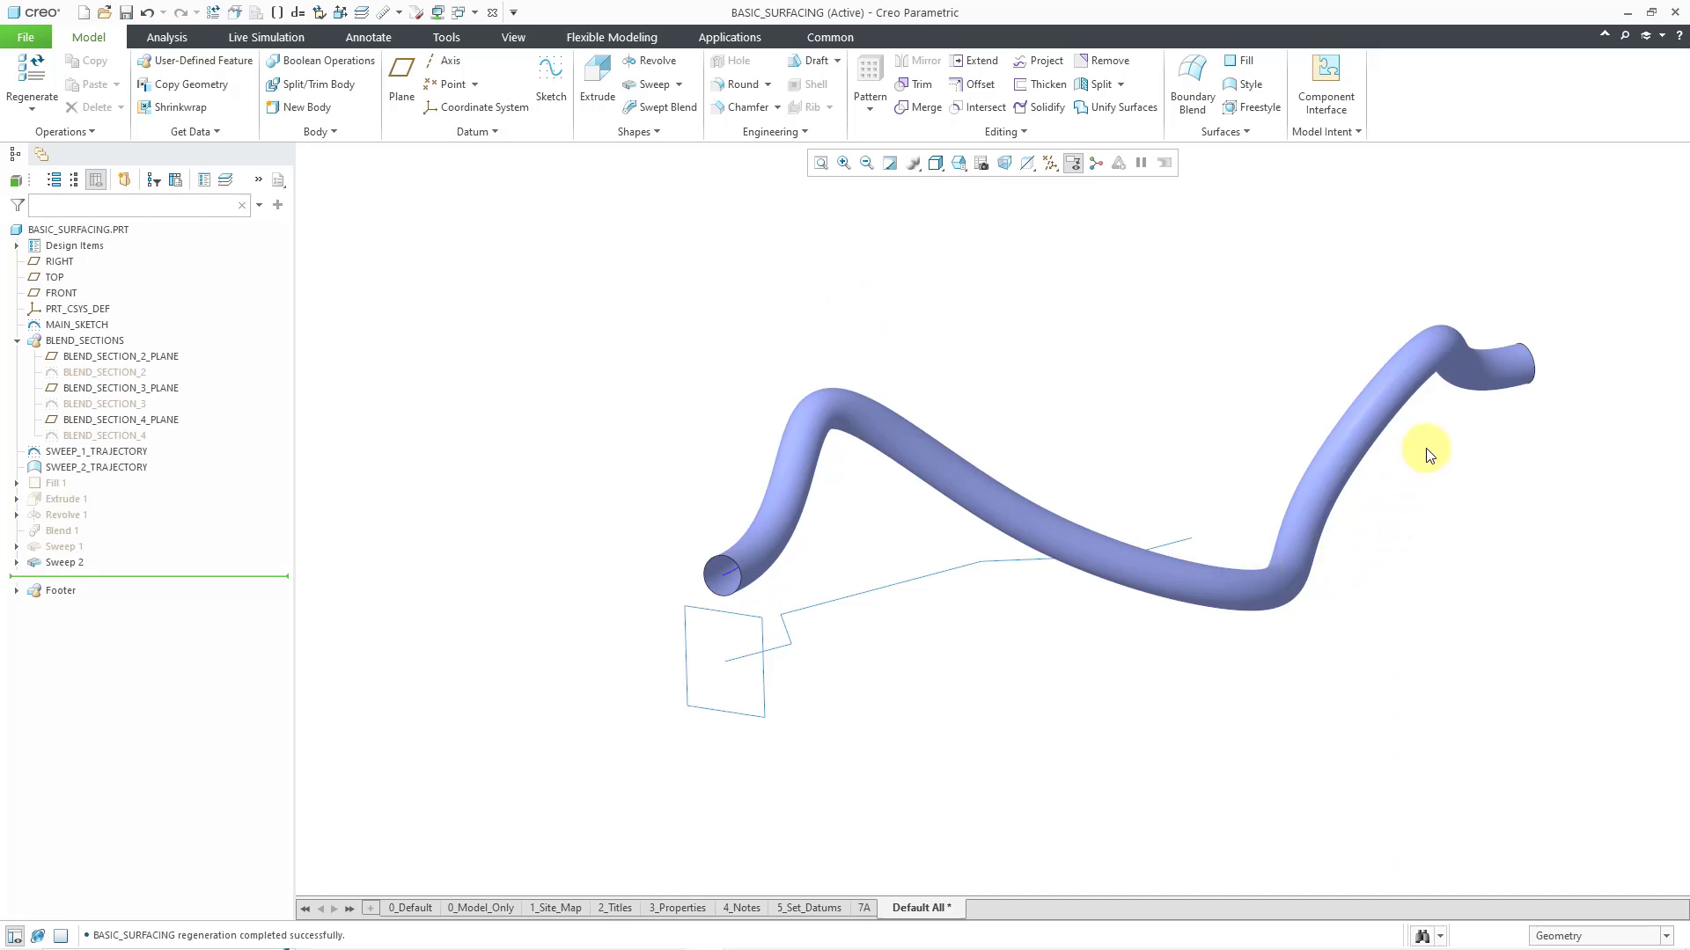
Switch to the JET_CANOPY_BOUNDARY_BLEND part window
scroll(1425, 453, down, 1)
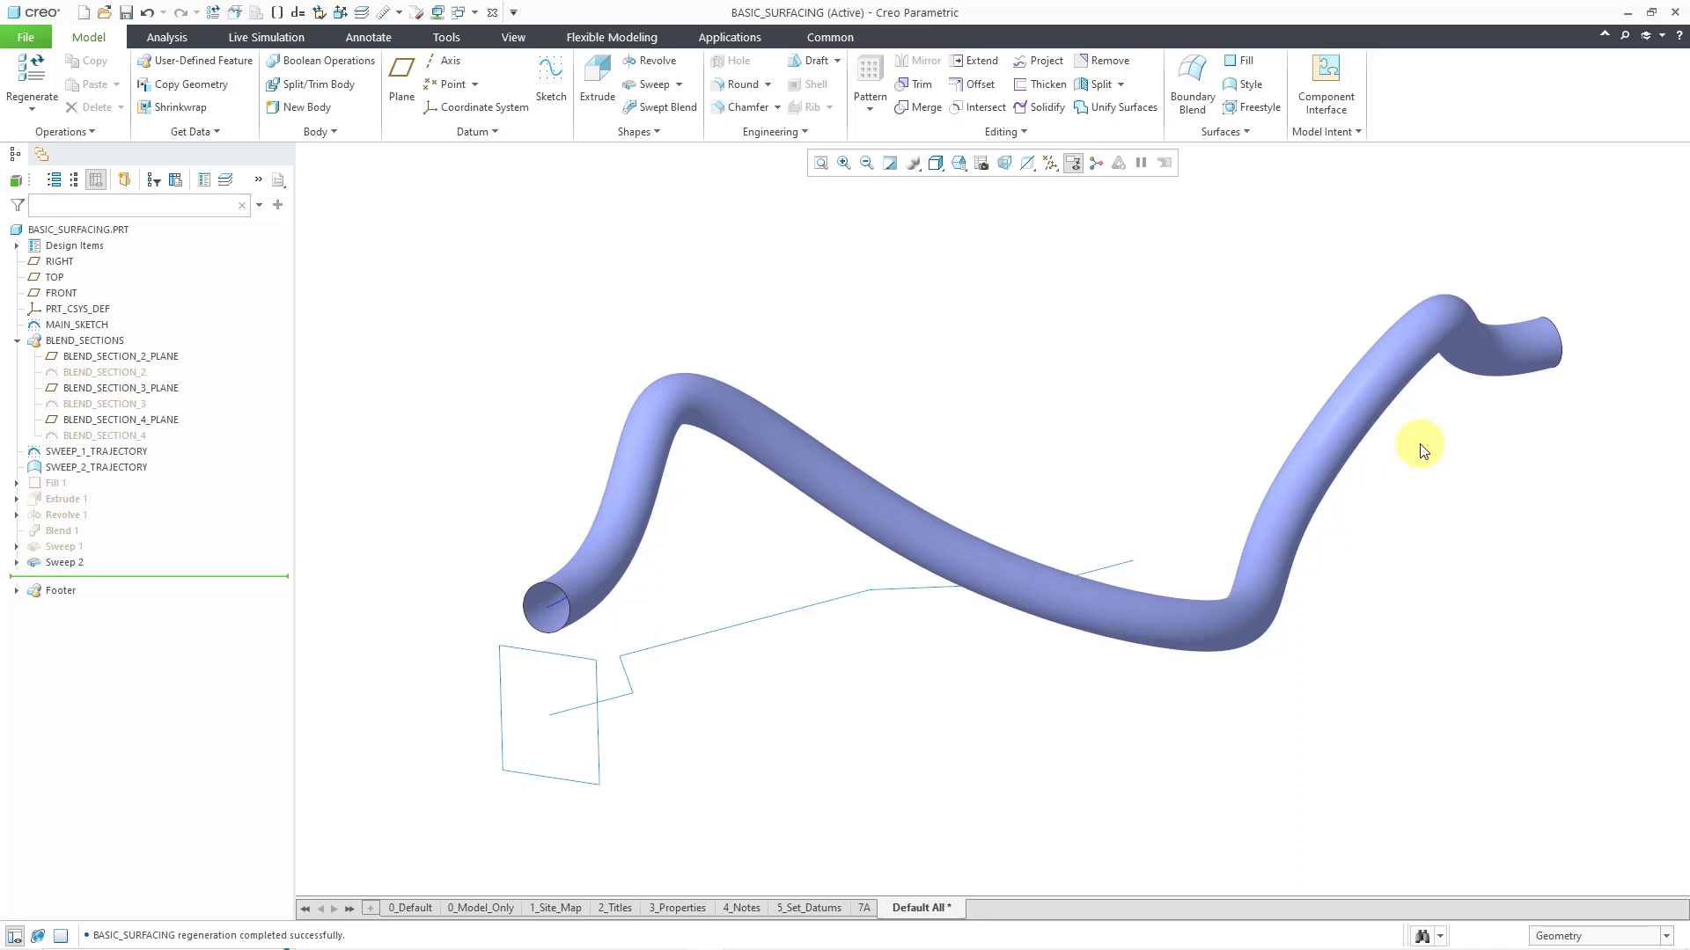
click(475, 16)
click(510, 34)
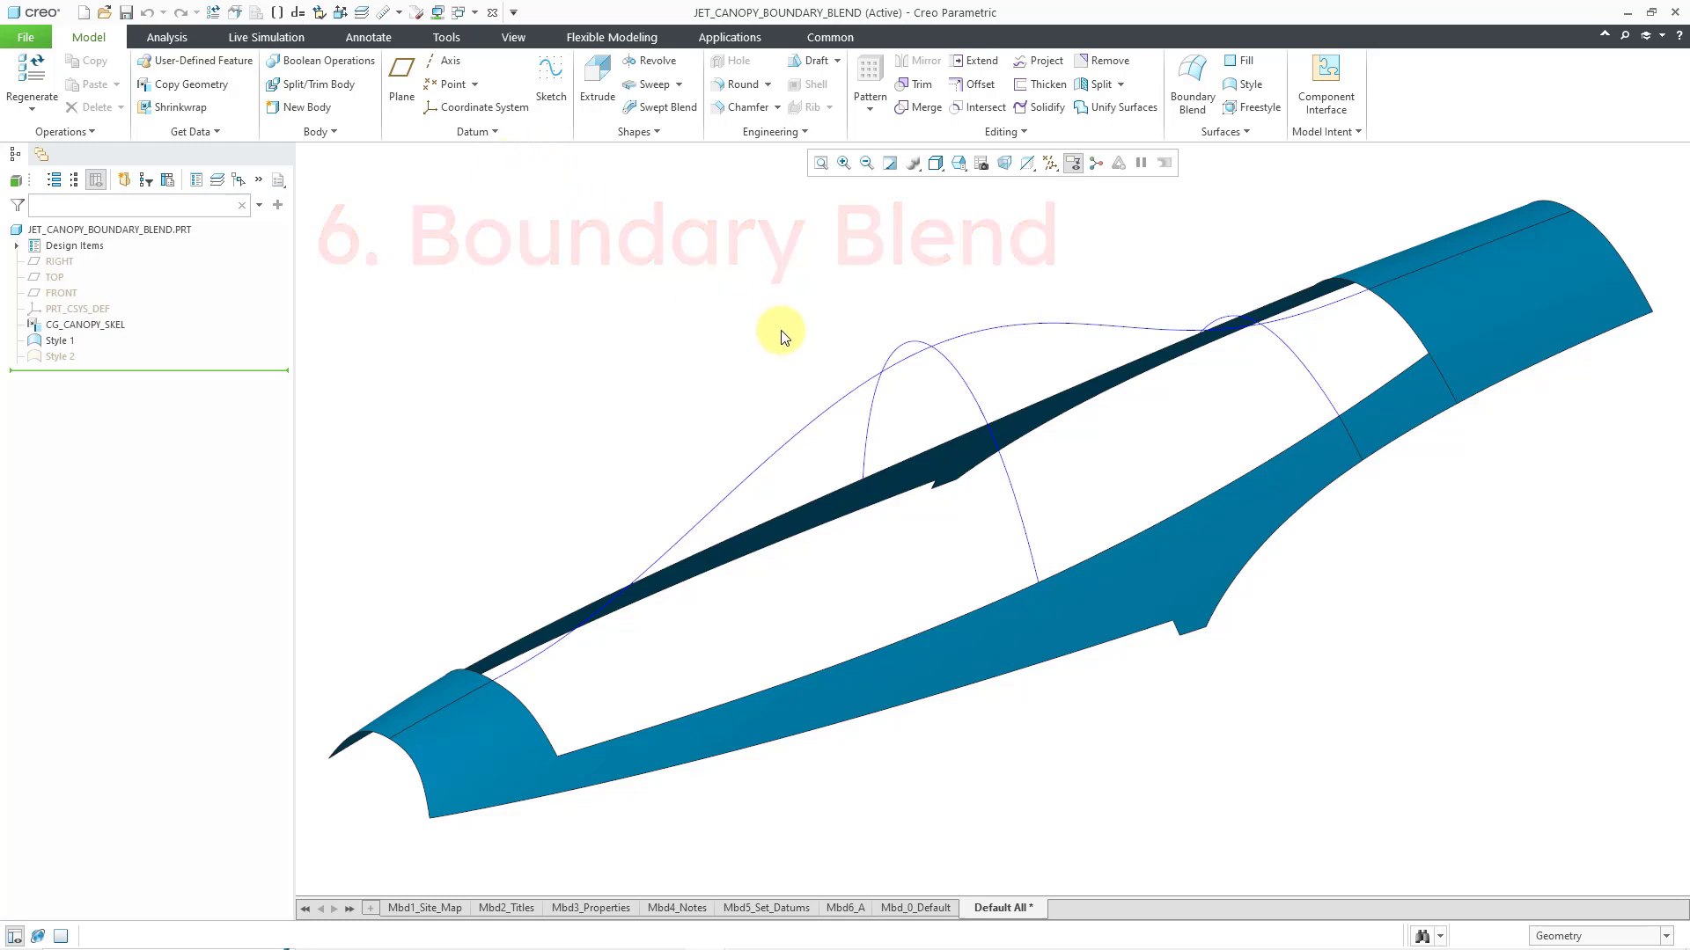
Start a Boundary Blend with the canopy opening's near long edge as the first-direction chain, extended along the adjoining short edge segment
mouse_move(790, 352)
middle_down()
mouse_move(792, 331)
mouse_move(784, 345)
middle_up()
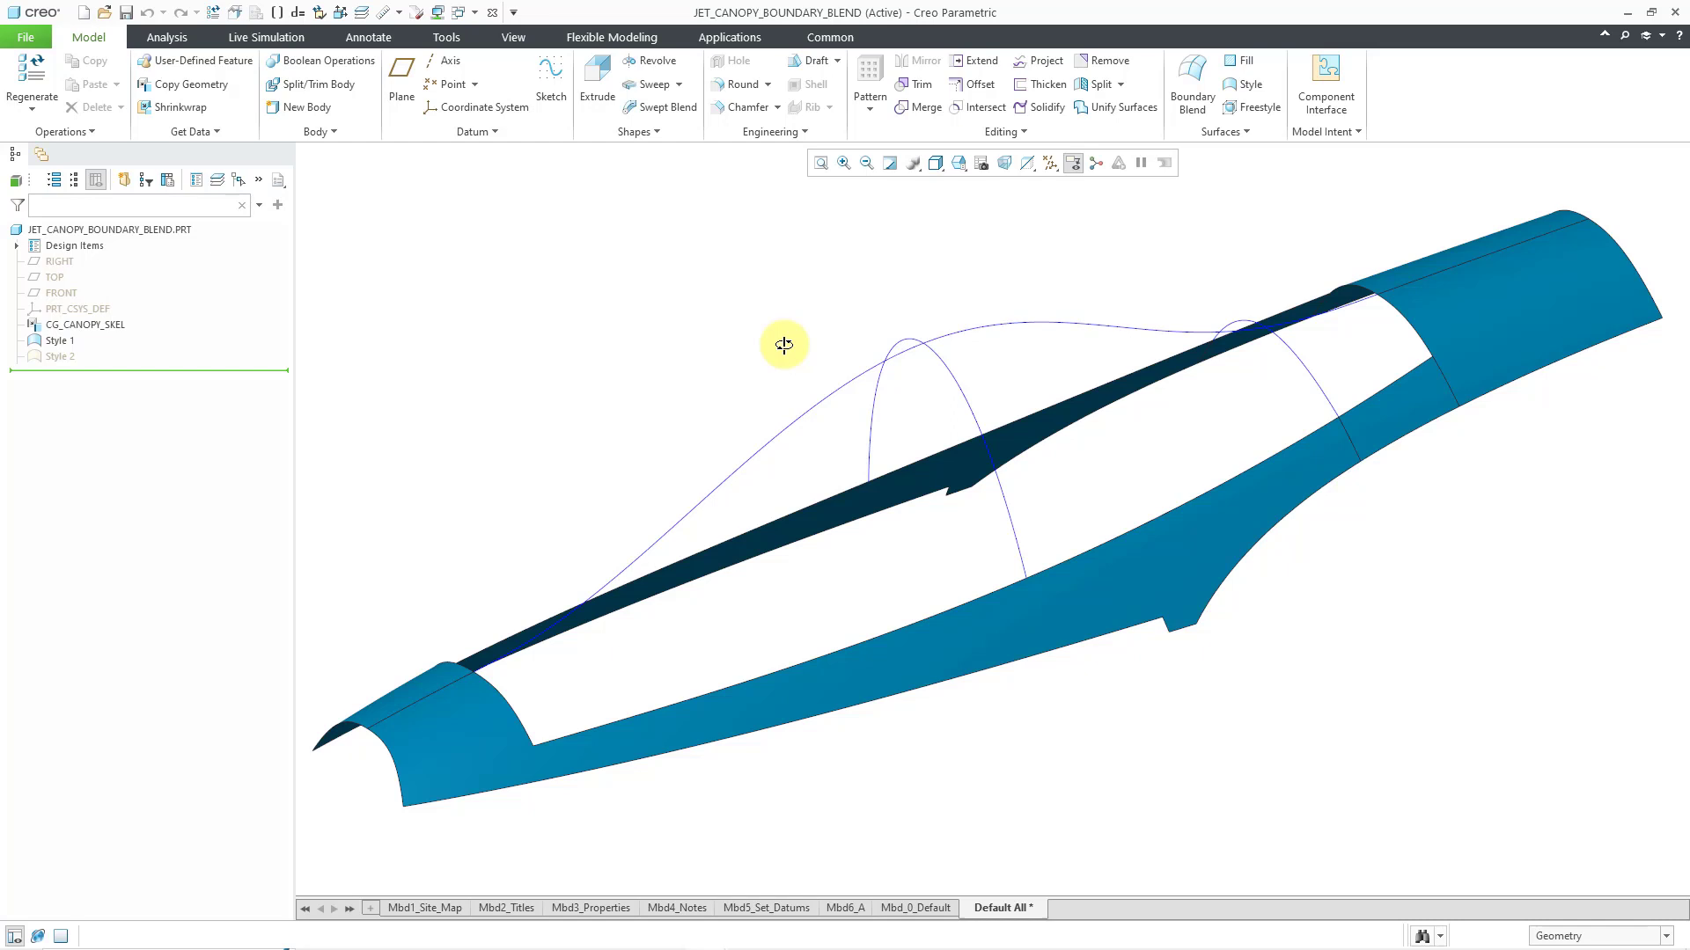
click(1191, 113)
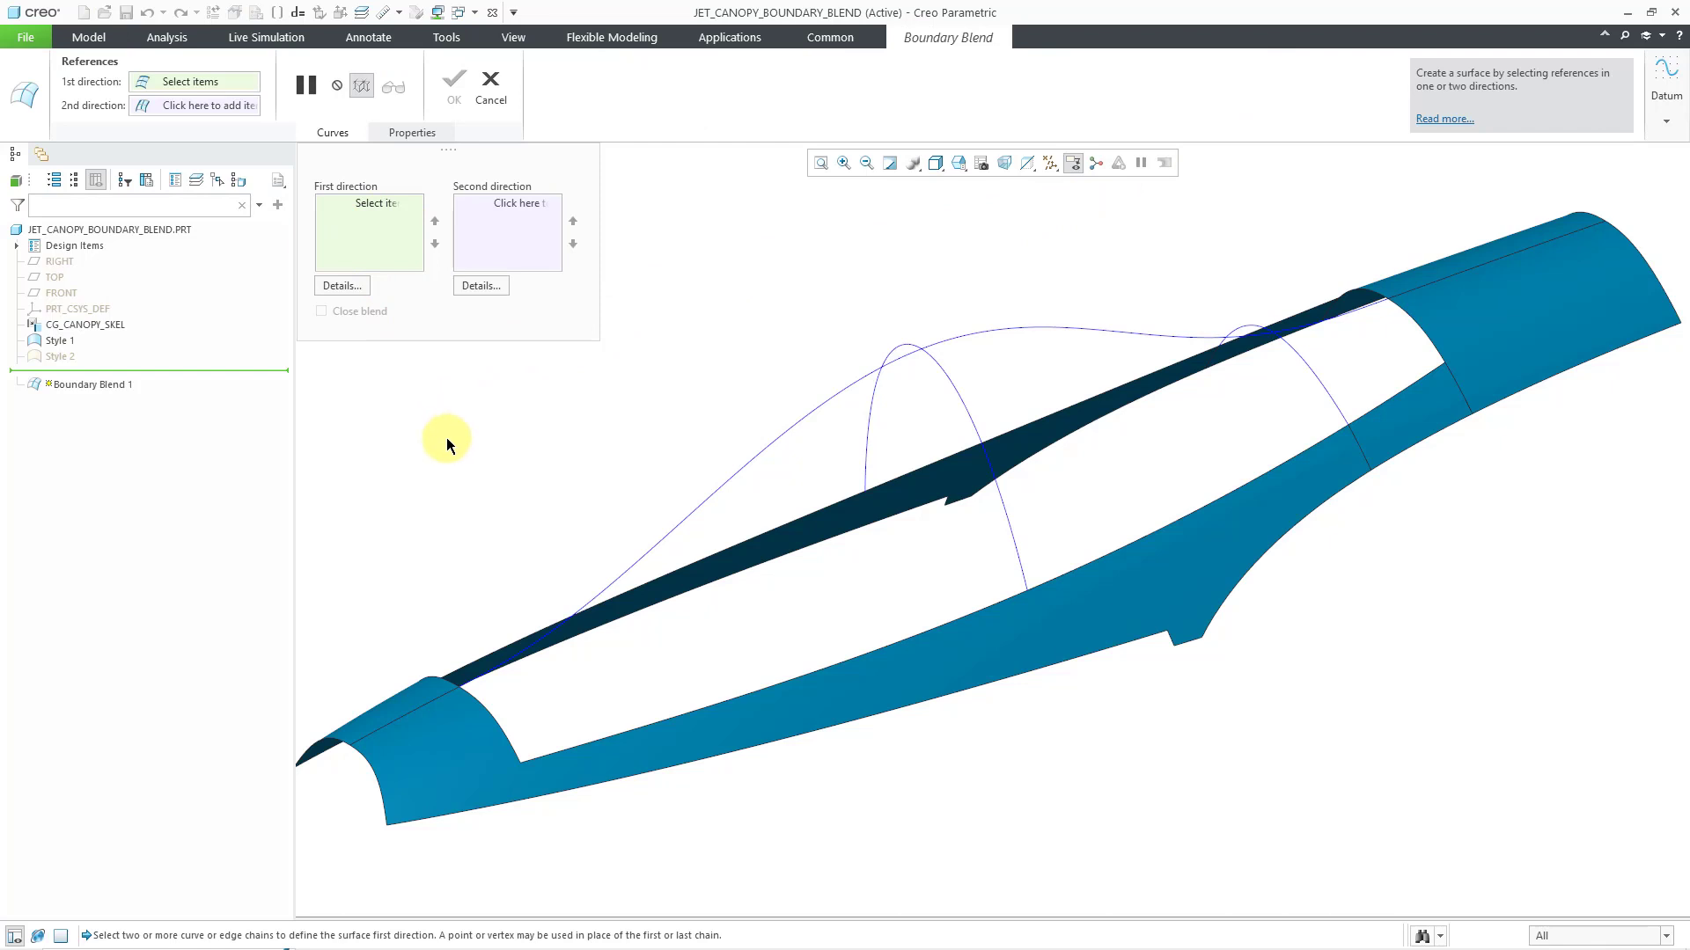
click(815, 668)
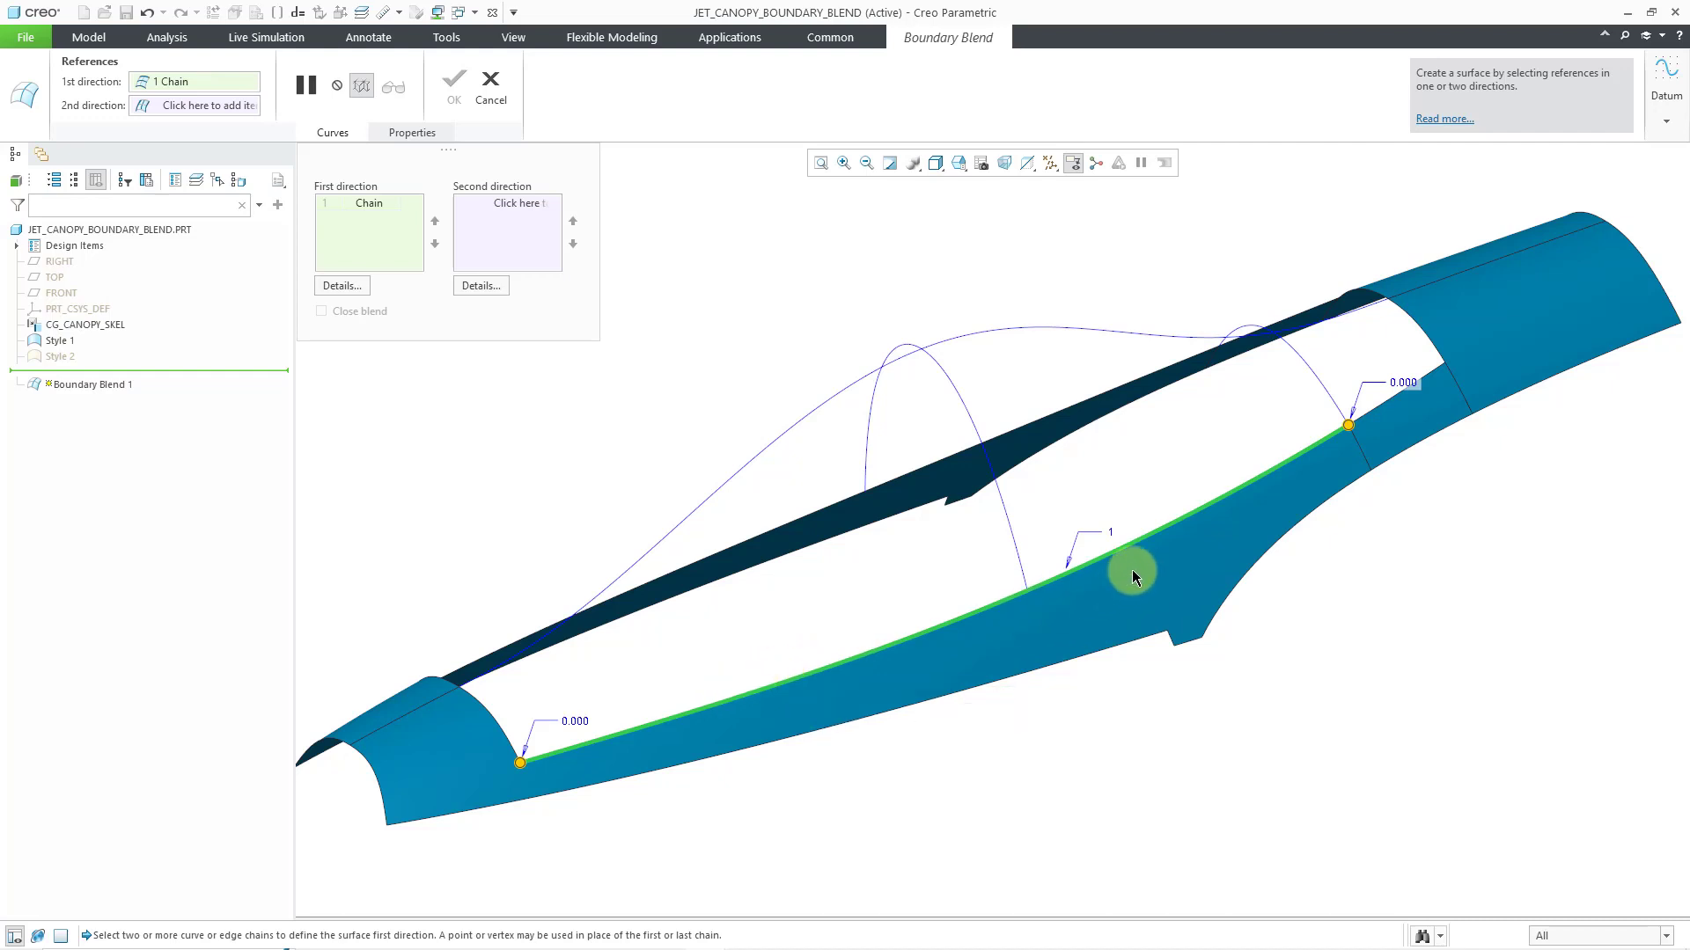
shift+click(1430, 384)
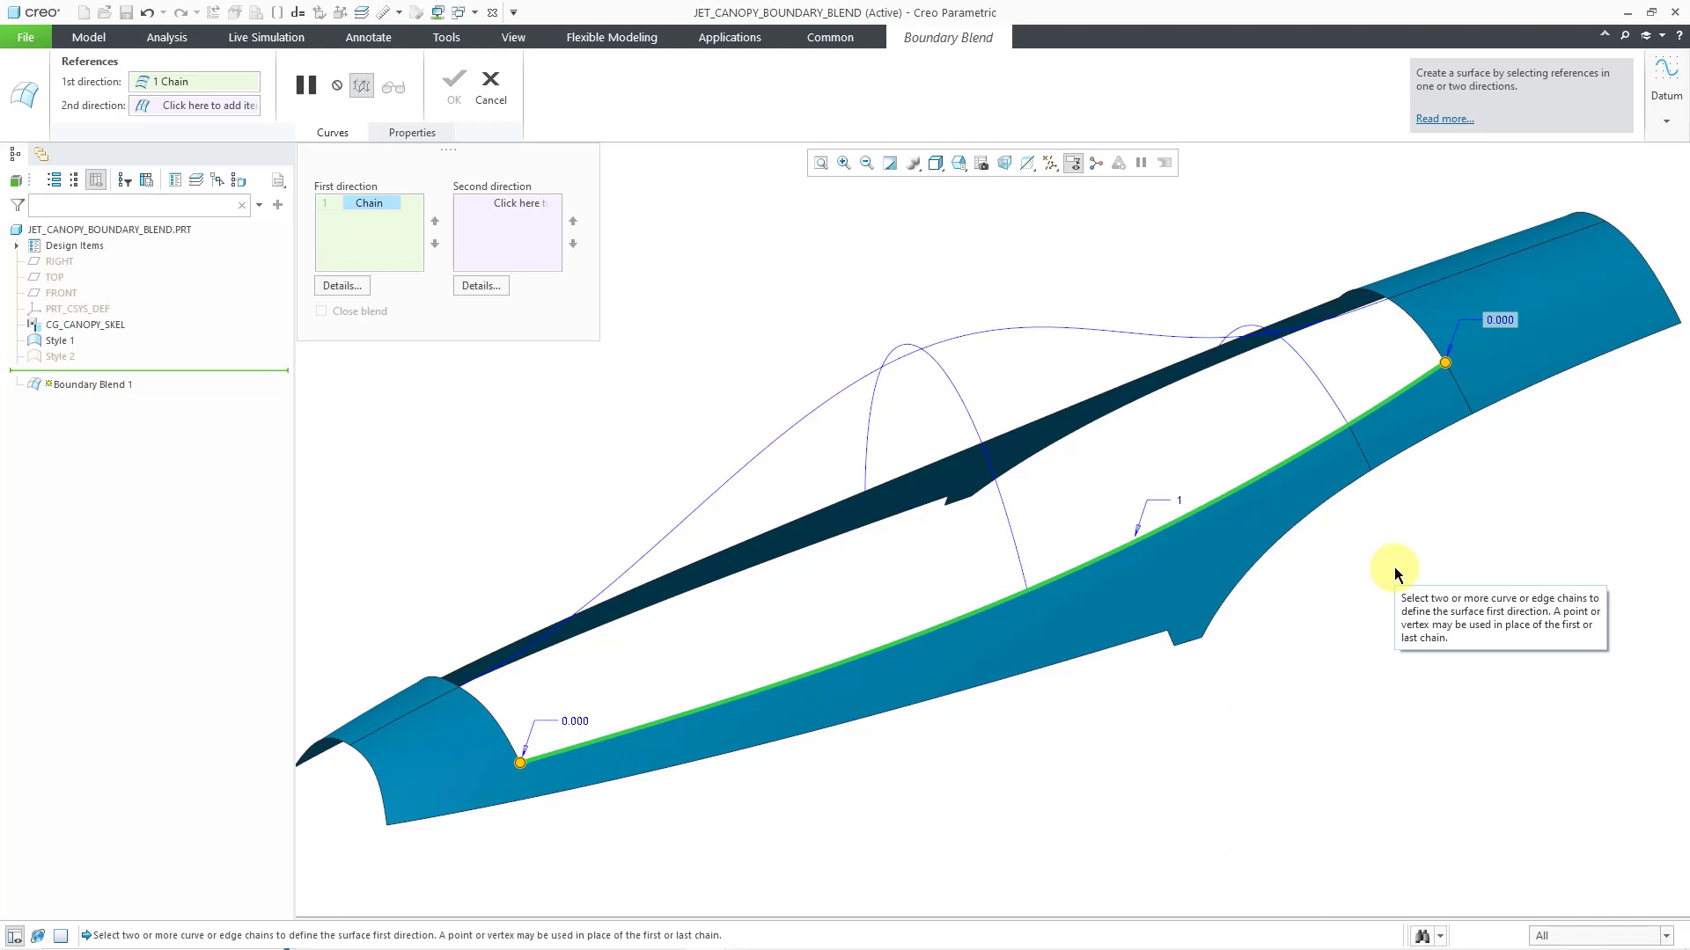
Add the canopy's center profile curve and the opposite long opening edge as the second and third first-direction chains
ctrl+click(1131, 333)
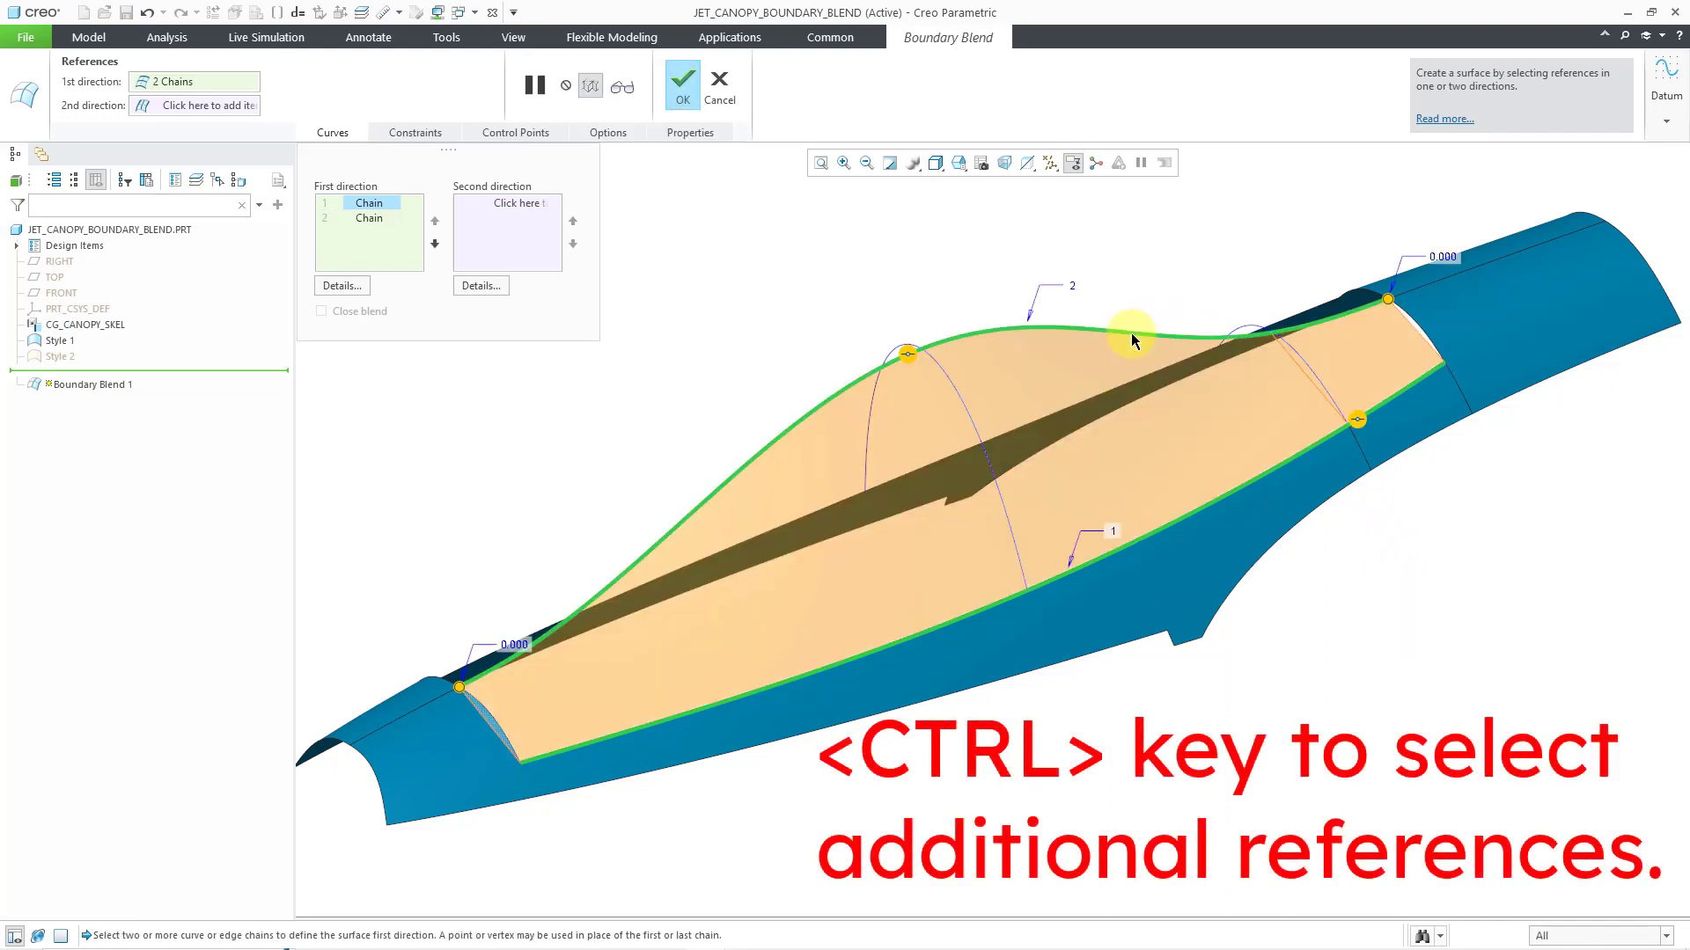
middle_drag(1094, 413, 1181, 434)
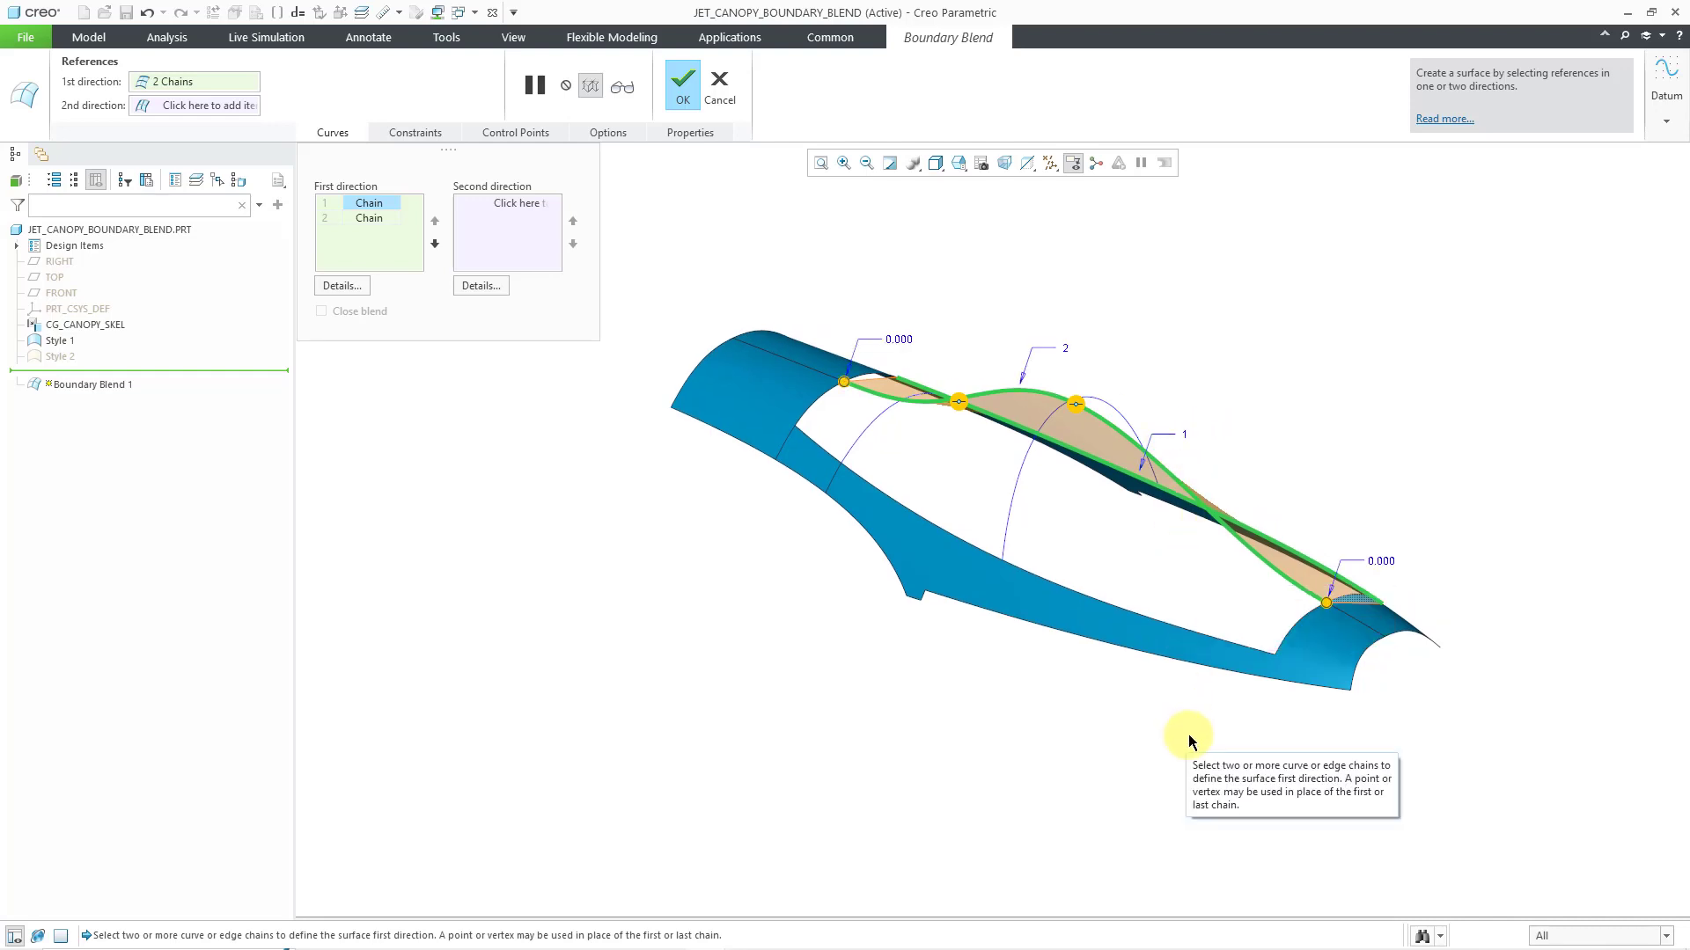
ctrl+click(1194, 631)
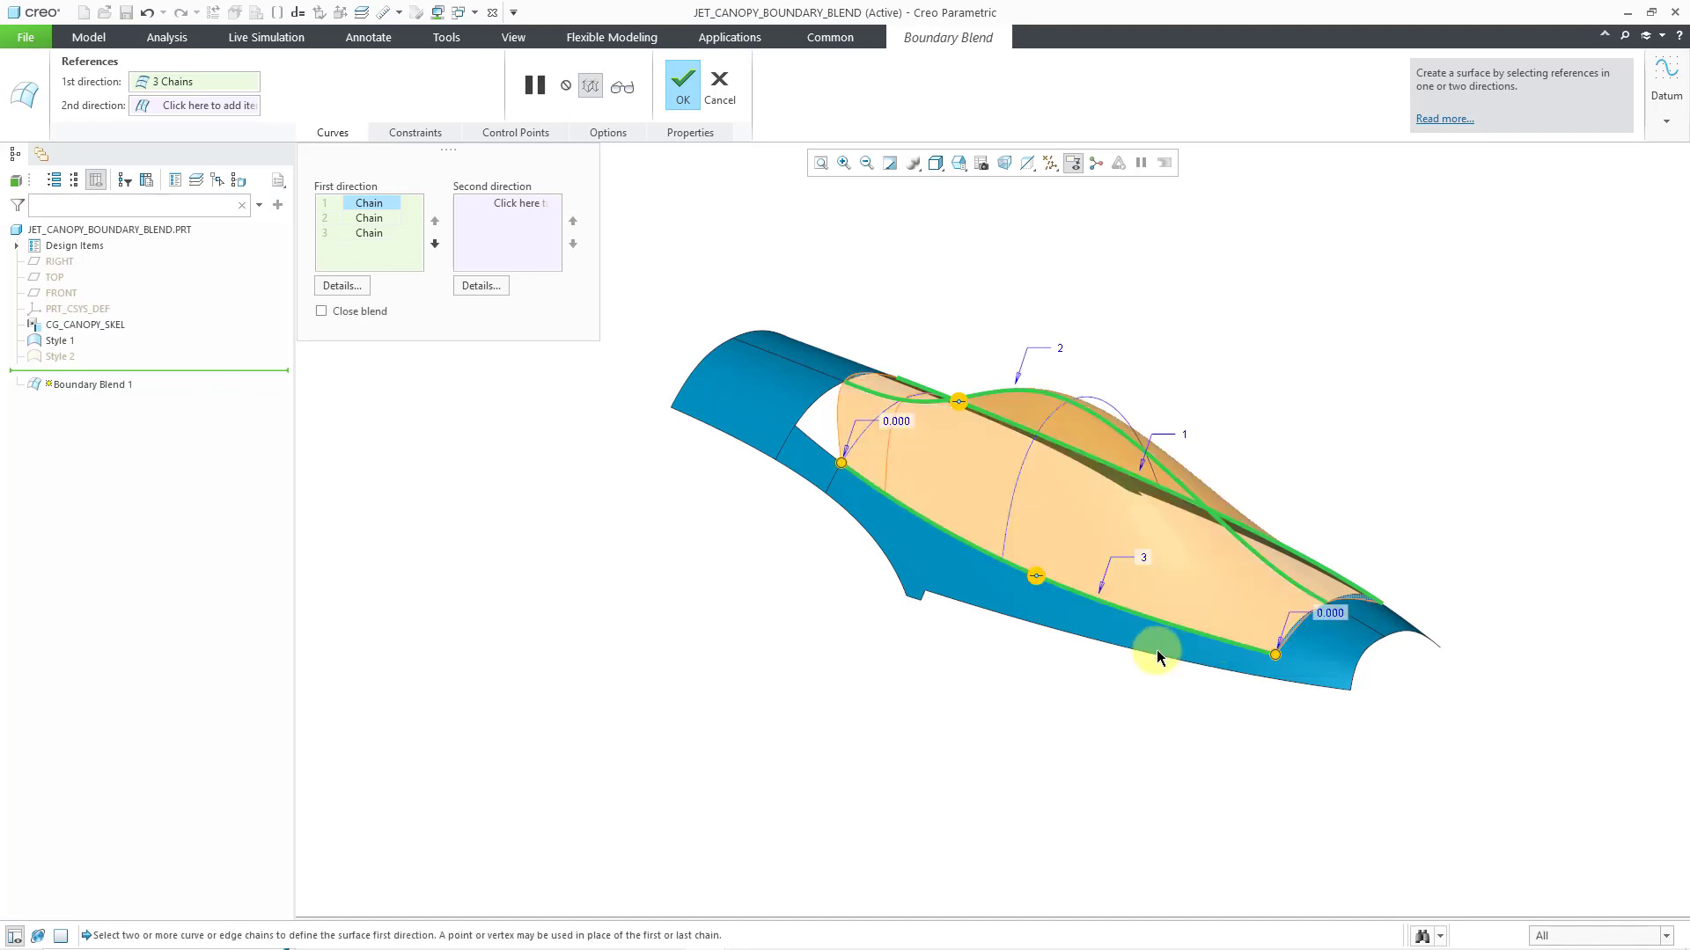
Extend the third first-direction chain along the adjoining short edge segment to the corner of the canopy opening
middle_drag(965, 550, 973, 565)
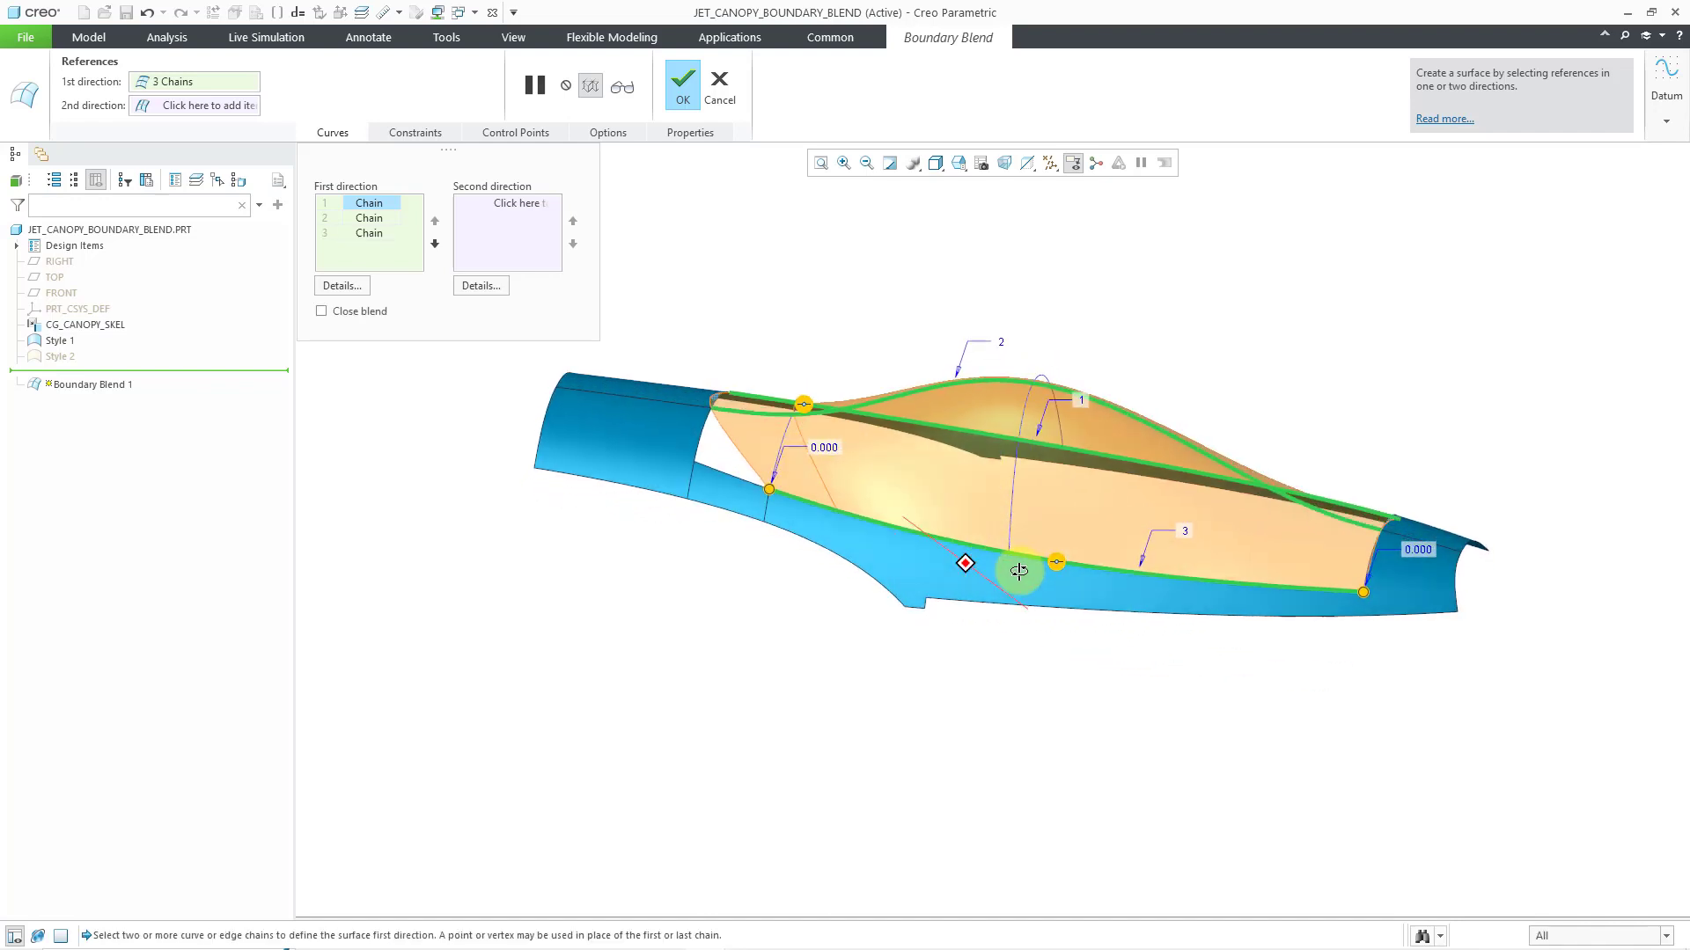
scroll(762, 370, up, 3)
scroll(757, 392, up, 2)
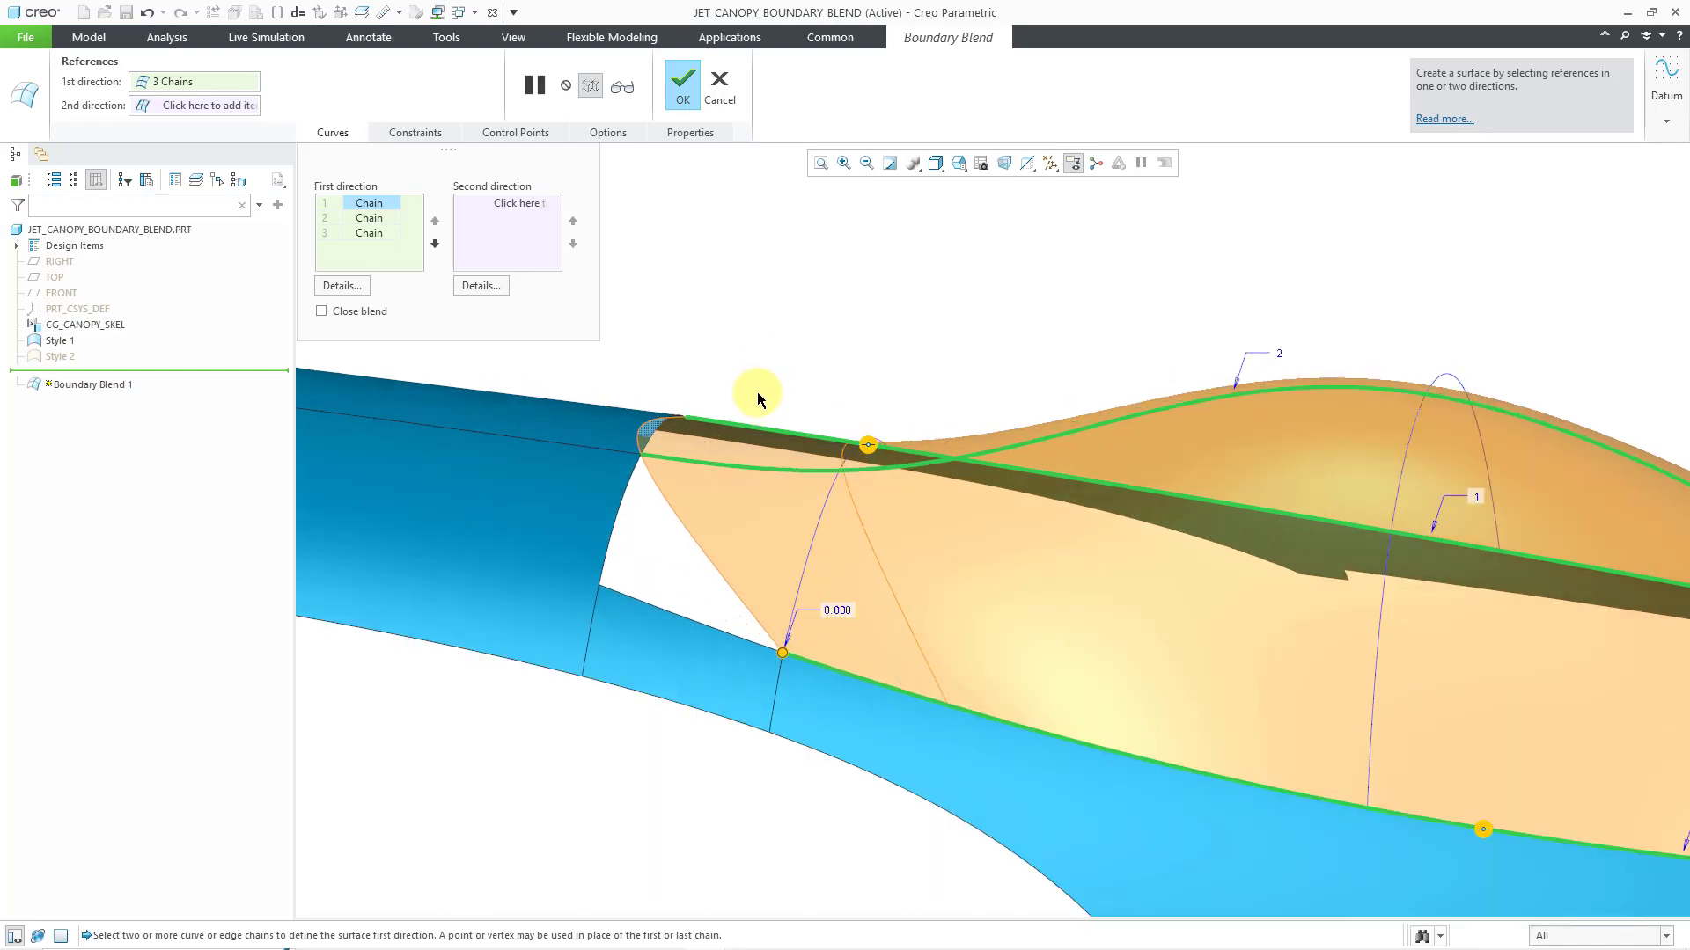
shift+click(689, 615)
scroll(797, 422, down, 2)
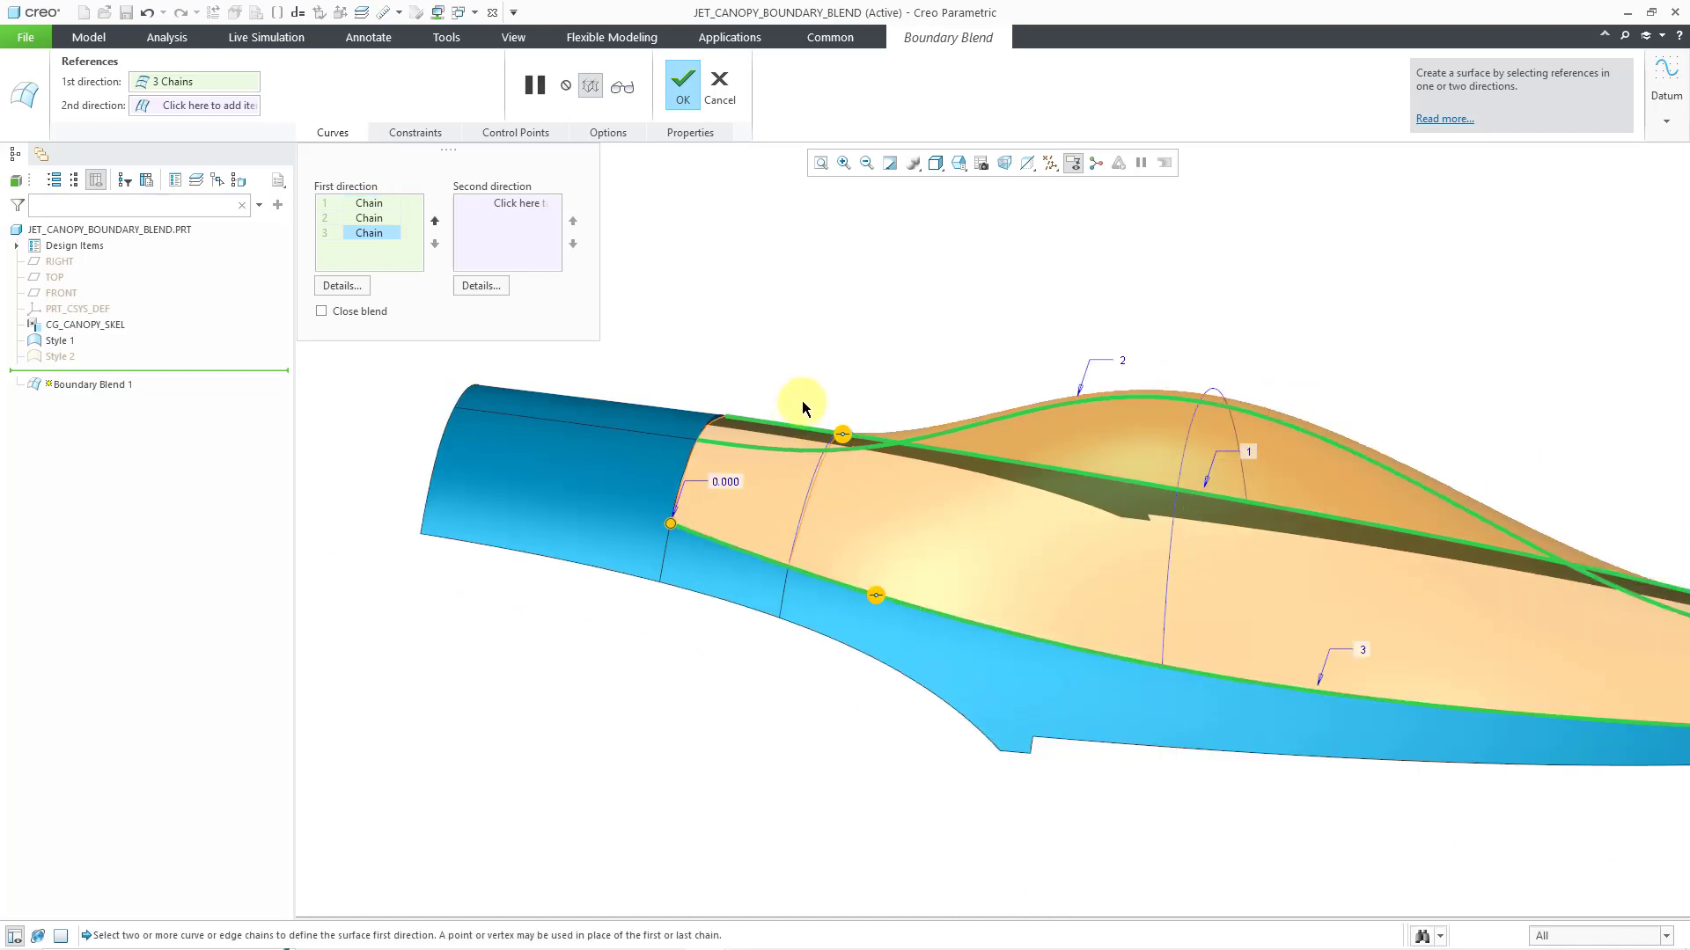
Activate second-direction curve selection and add the full arched edge at the opening's near narrow end as the first chain
scroll(784, 354, down, 2)
middle_drag(1080, 363, 891, 652)
scroll(891, 652, up, 3)
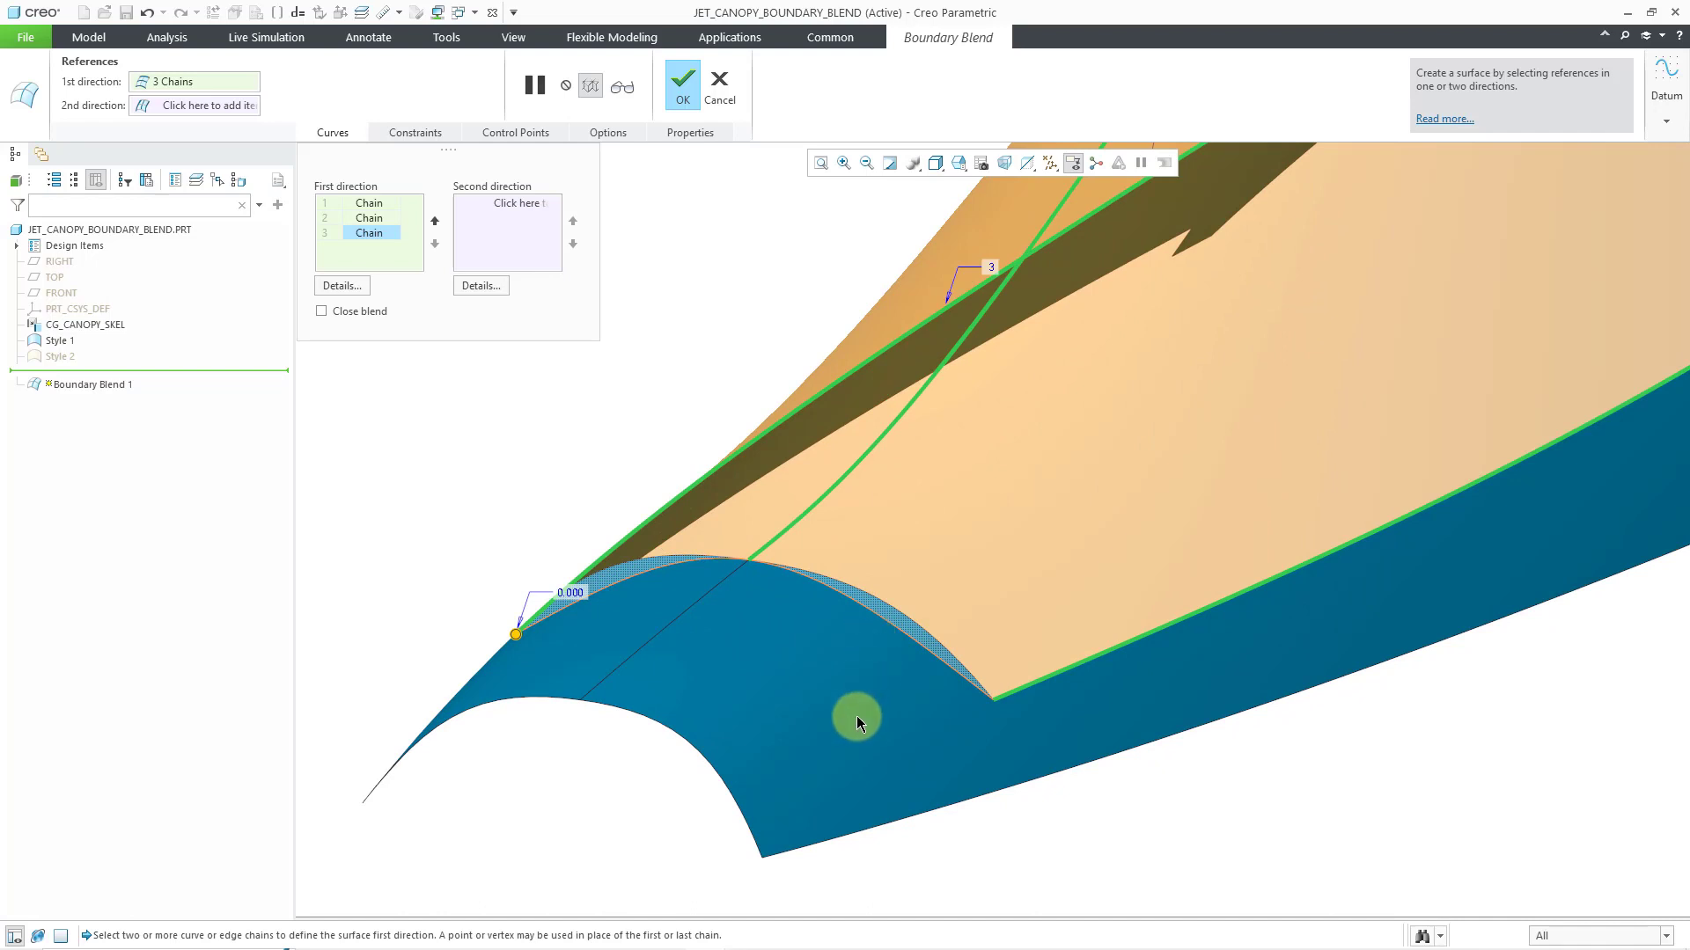
scroll(857, 715, down, 4)
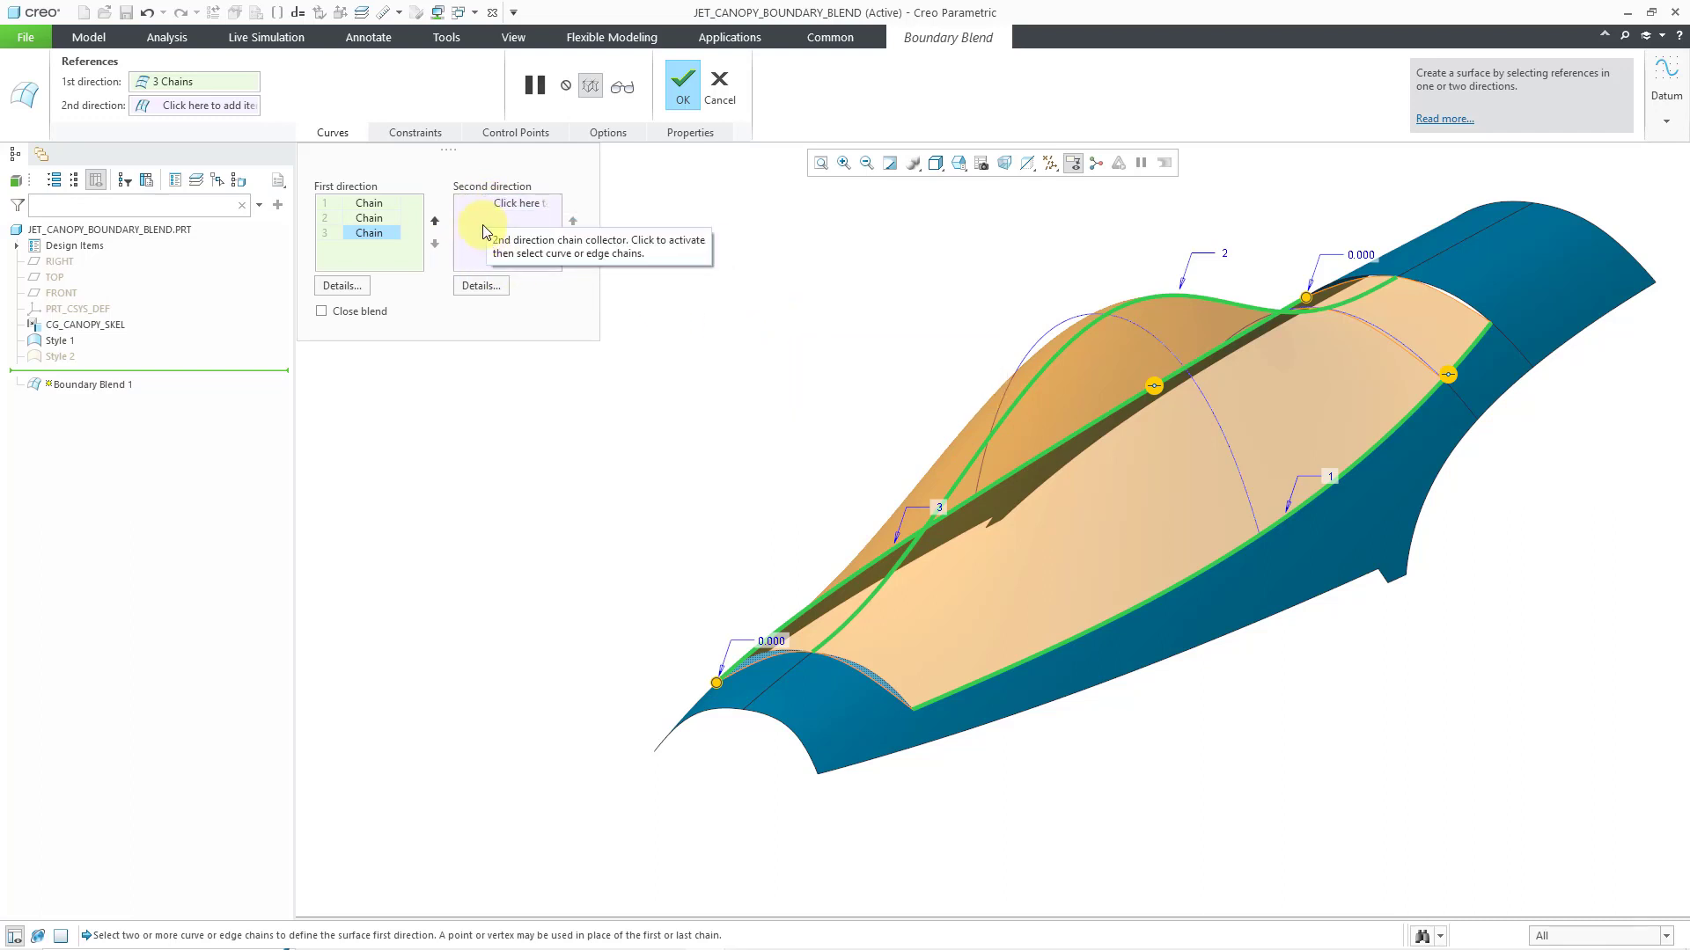
right_click(703, 284)
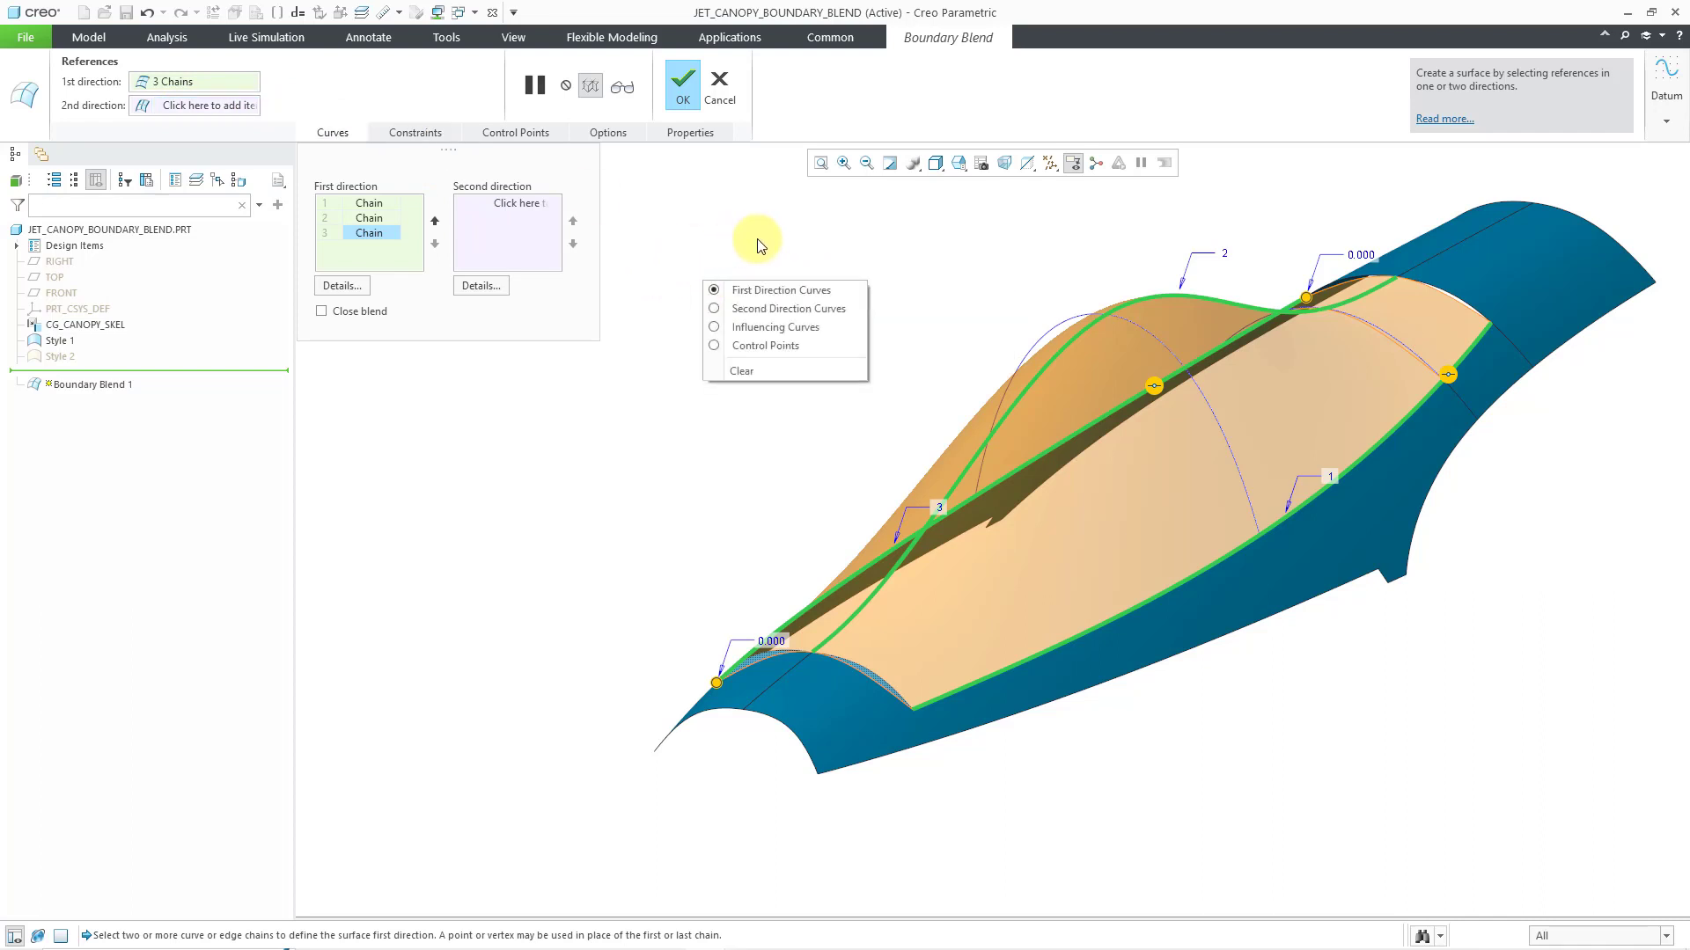
click(832, 309)
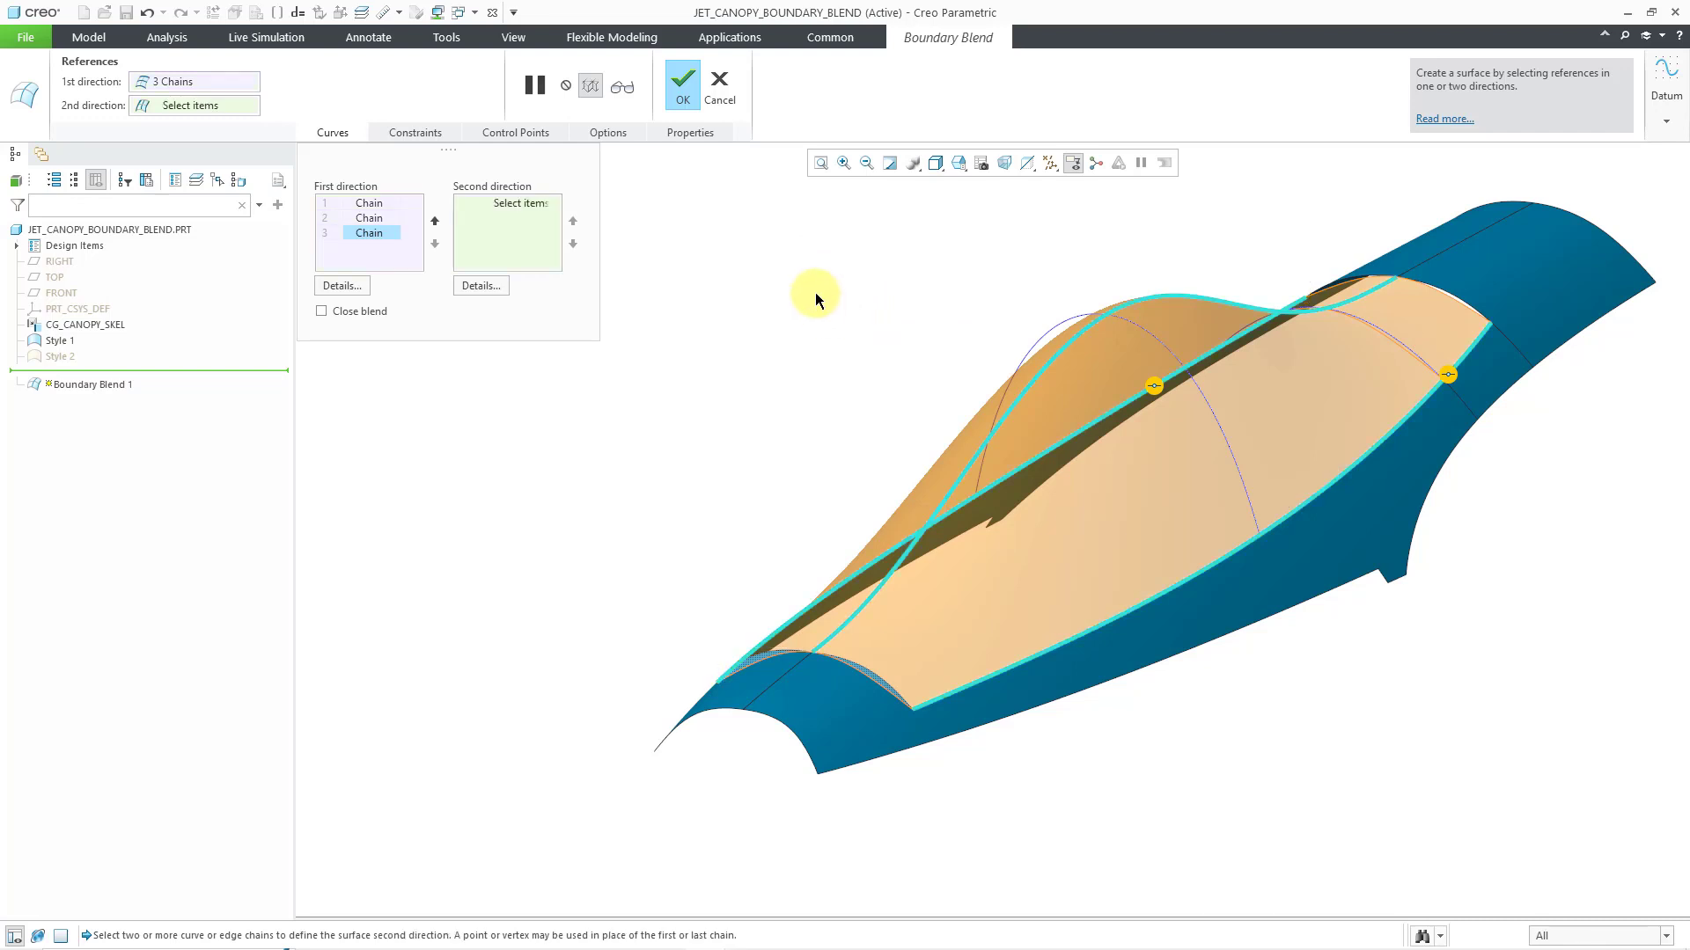
click(879, 683)
mouse_move(883, 680)
middle_down()
mouse_move(896, 708)
mouse_move(879, 683)
middle_up()
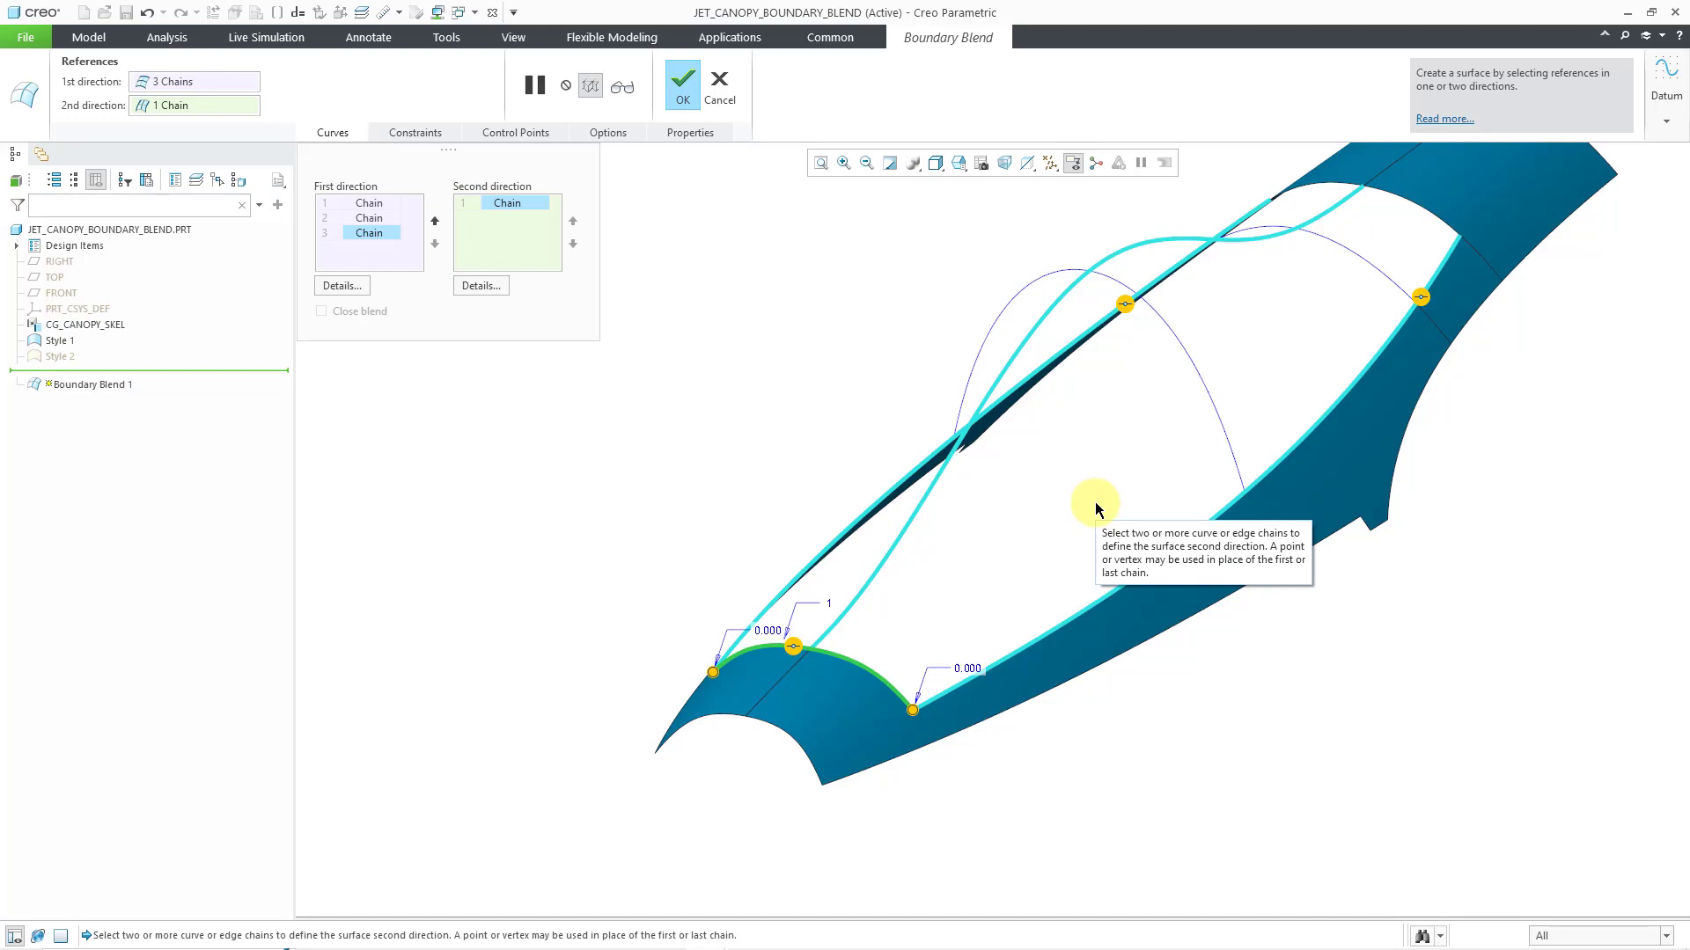
Add the two arched cross-section curves spanning the canopy opening as the second and third second-direction chains
click(1207, 395)
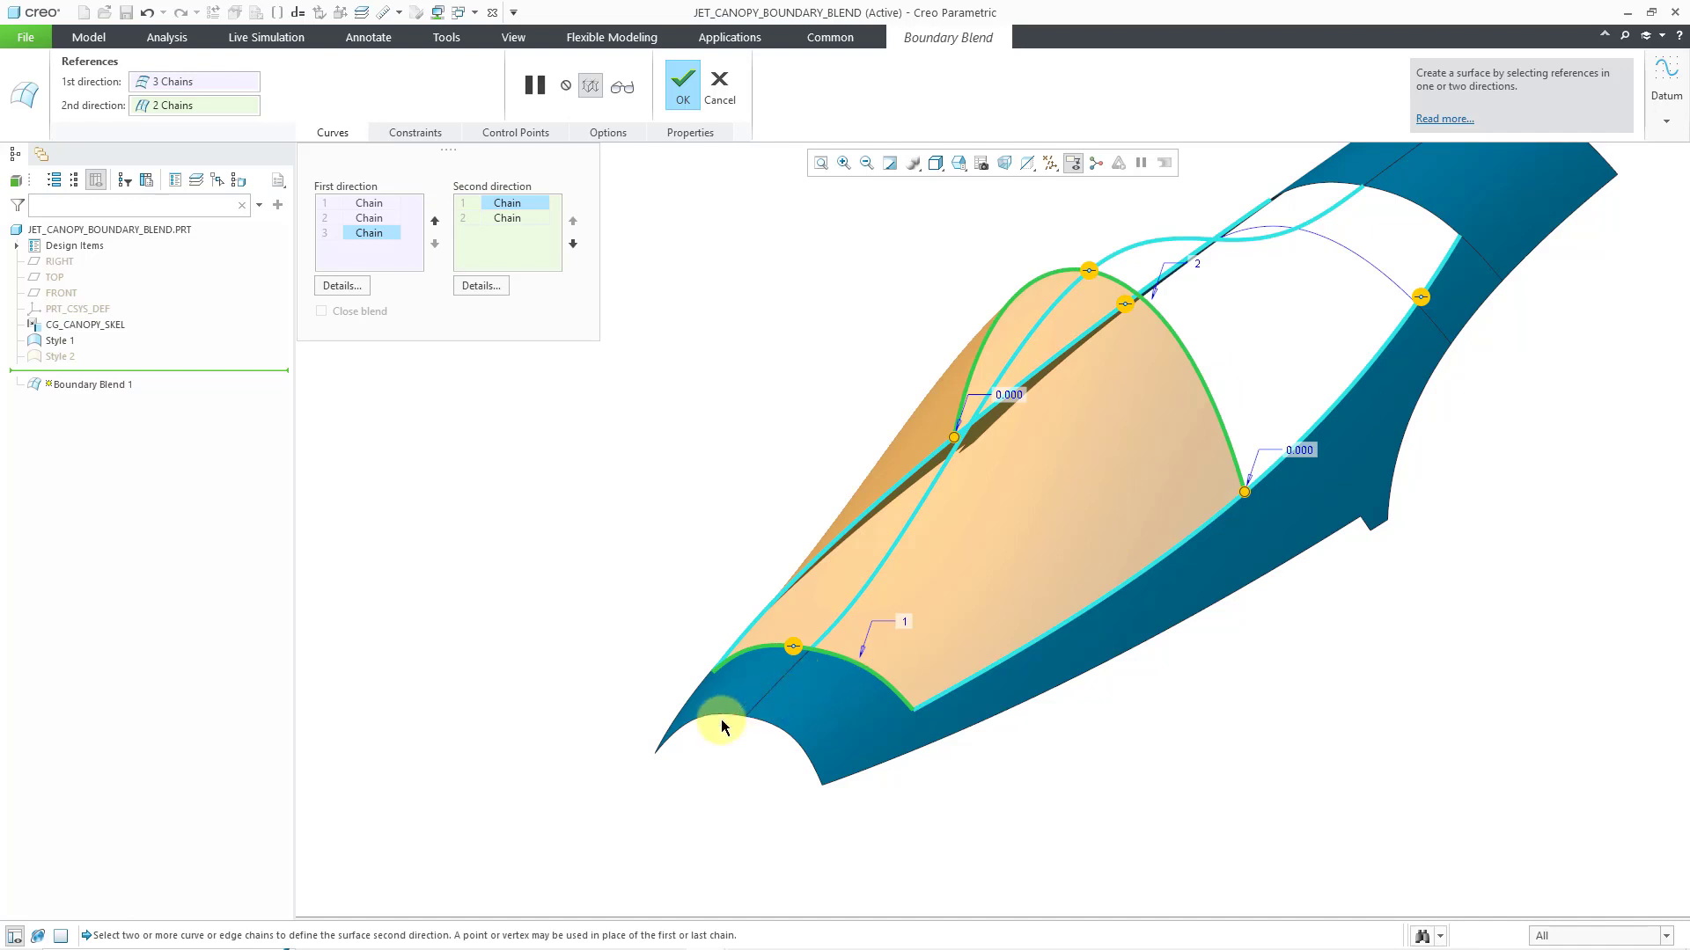
scroll(716, 724, down, 3)
mouse_move(966, 578)
middle_down()
mouse_move(927, 558)
mouse_move(943, 585)
mouse_move(958, 572)
mouse_move(943, 577)
middle_up()
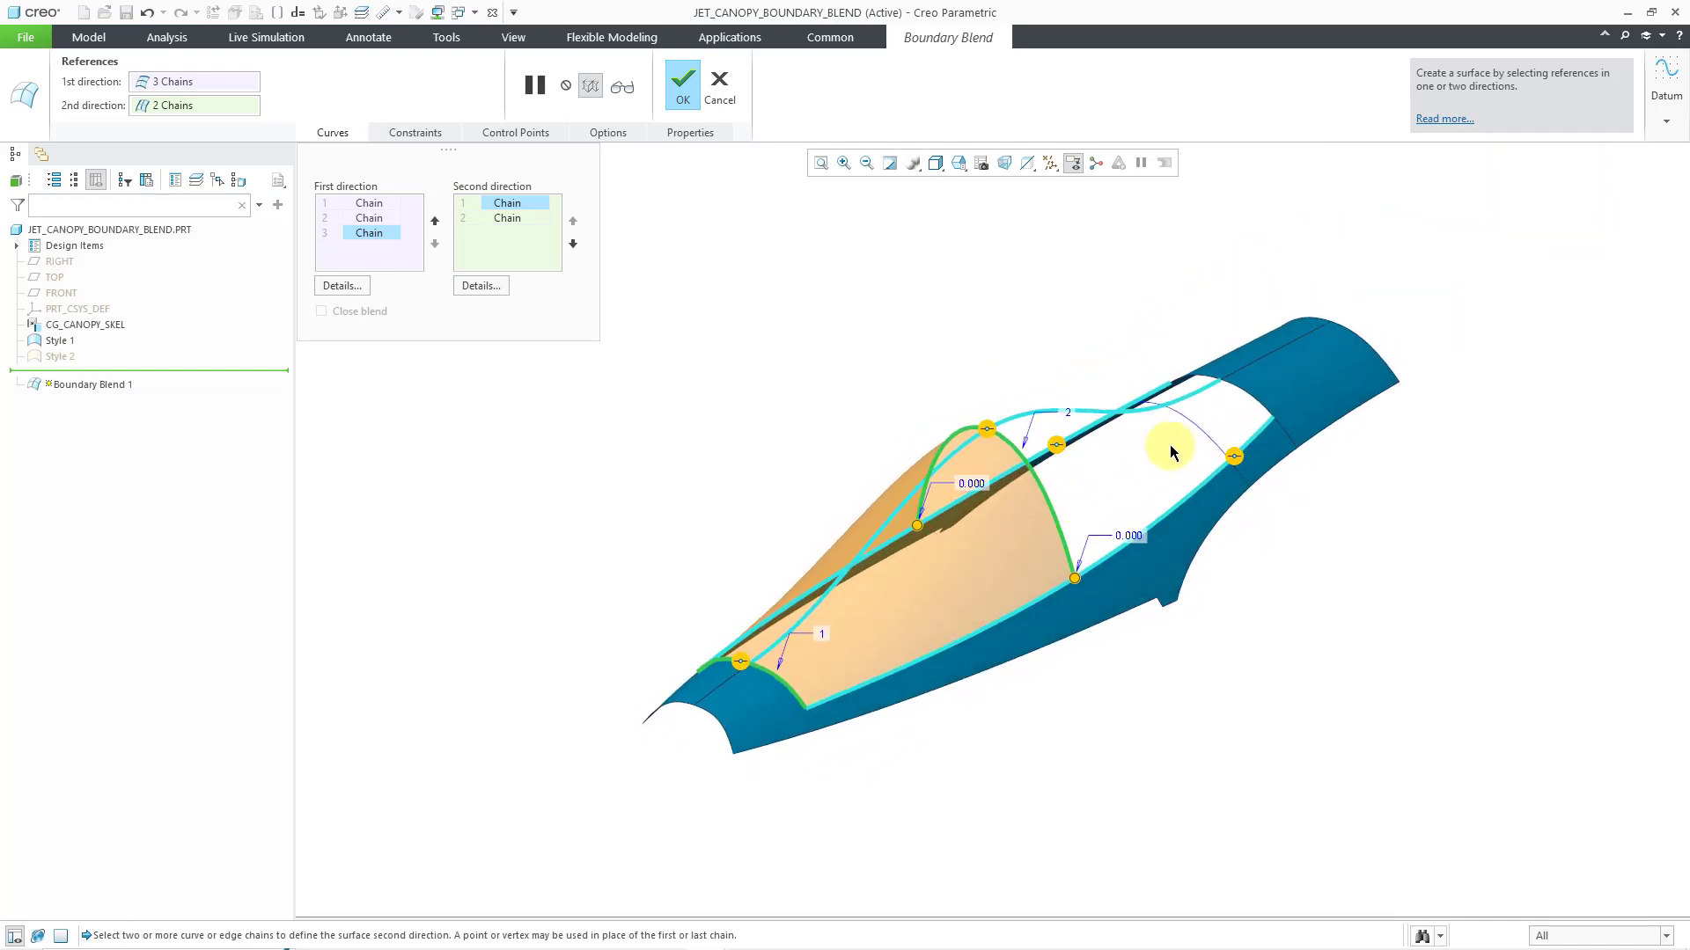
scroll(1169, 446, up, 2)
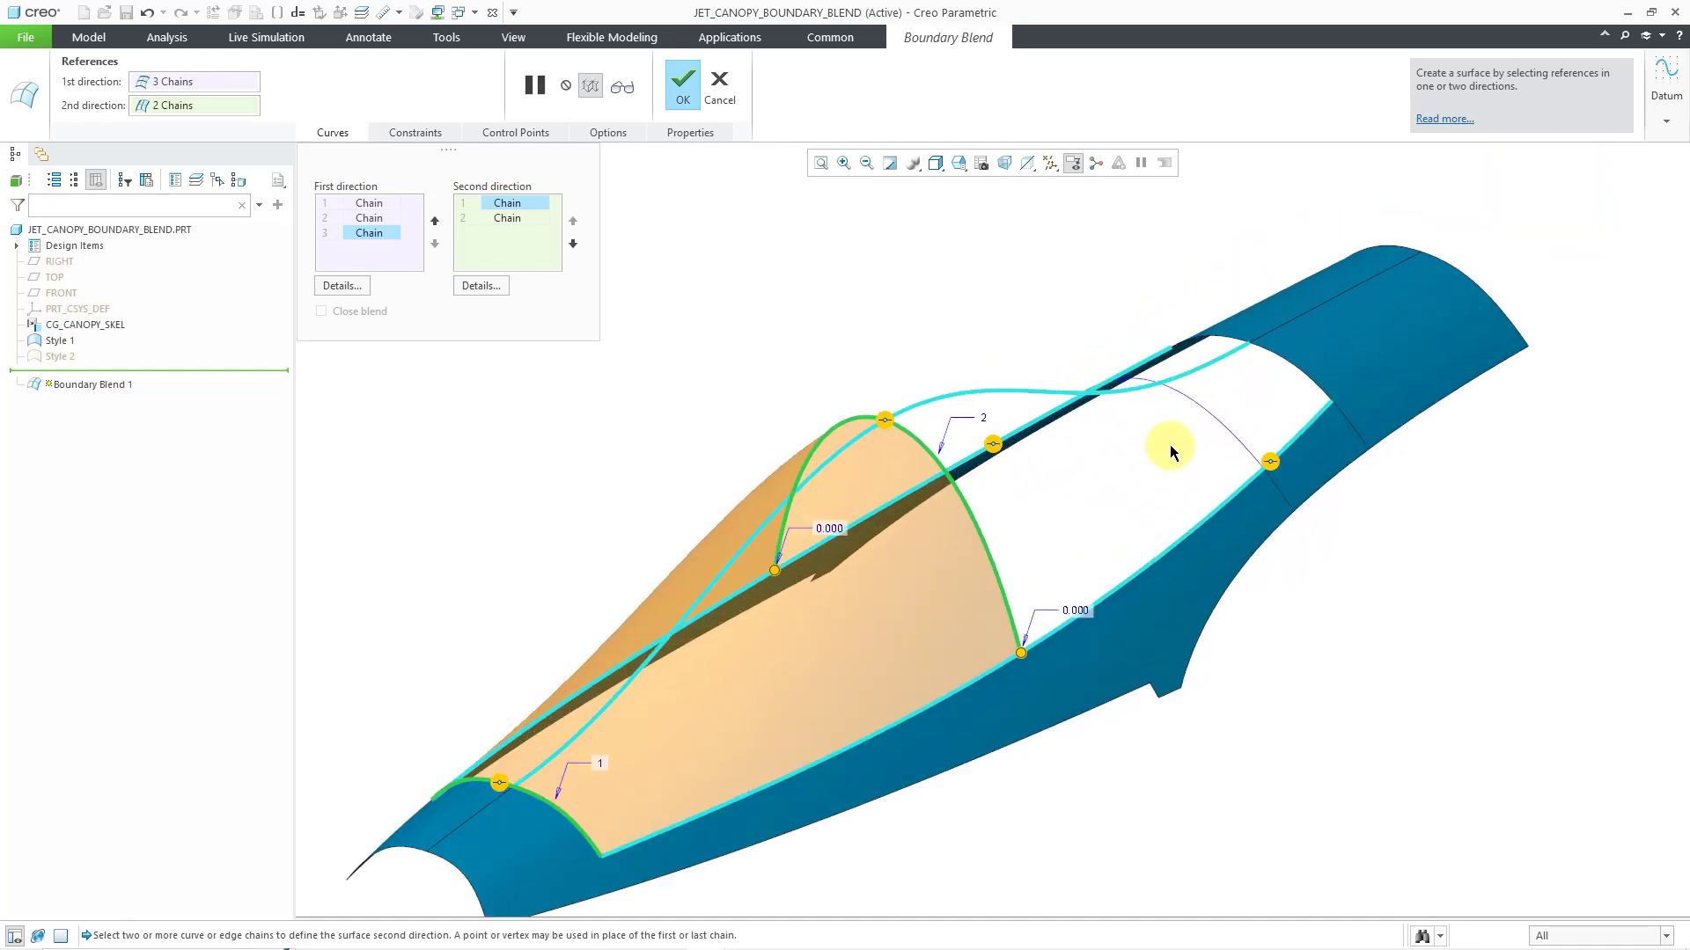
ctrl+click(1222, 427)
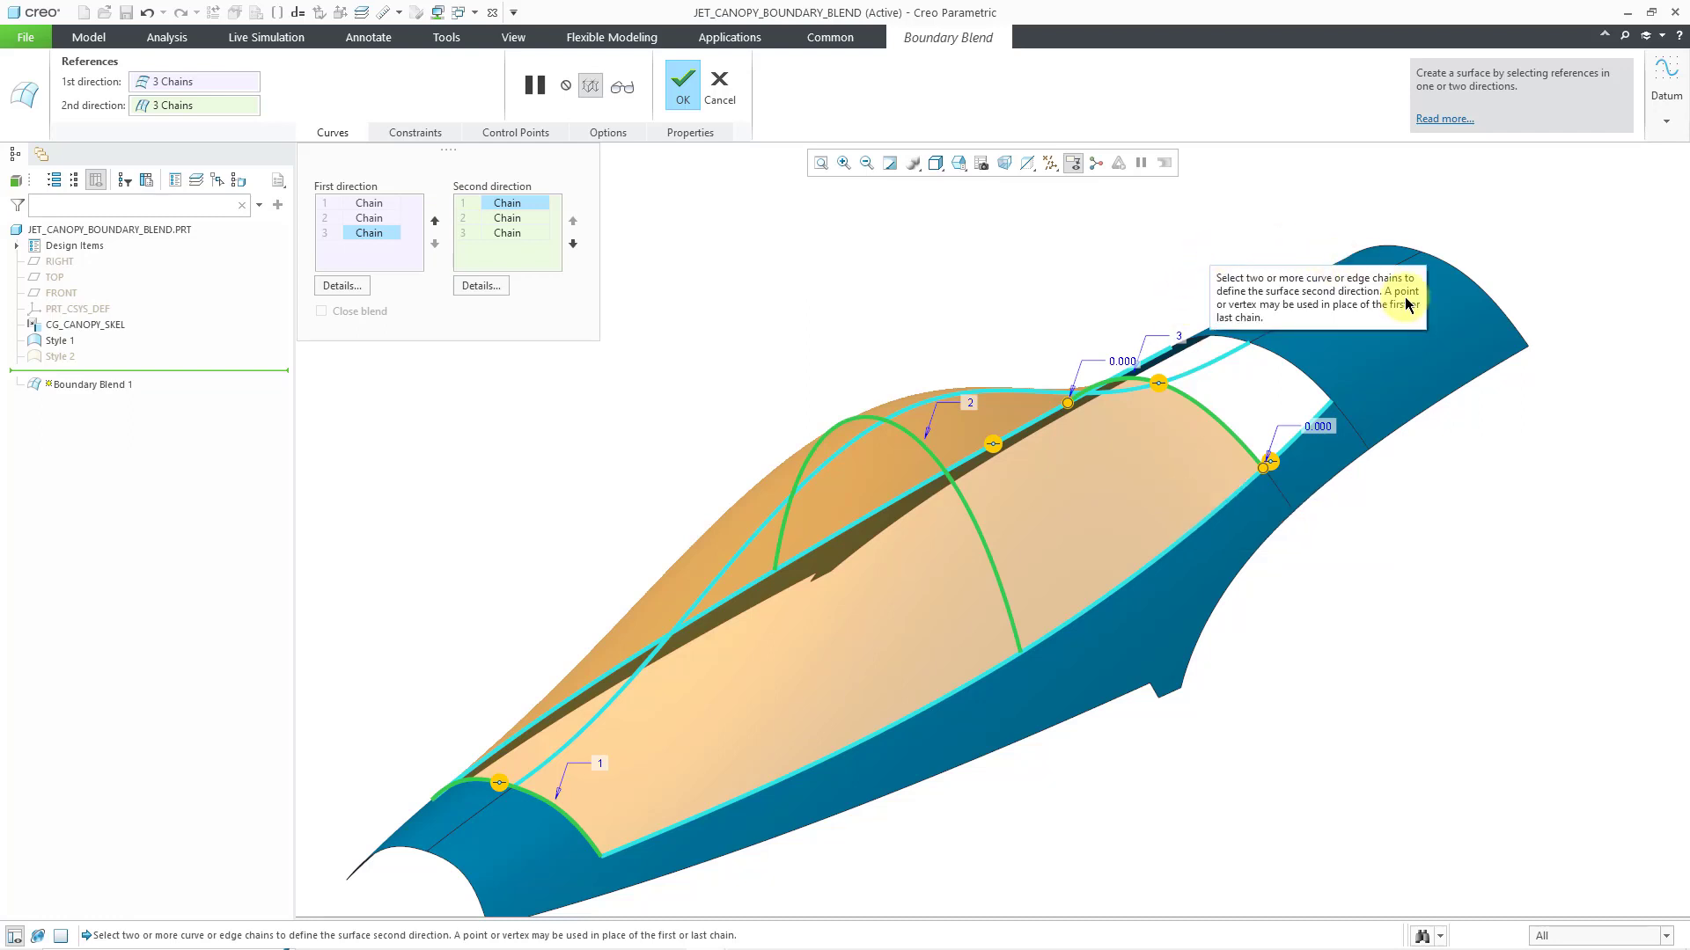
Add the arched edge at the opening's far end as the fourth second-direction chain, extended across both edge segments
click(1301, 367)
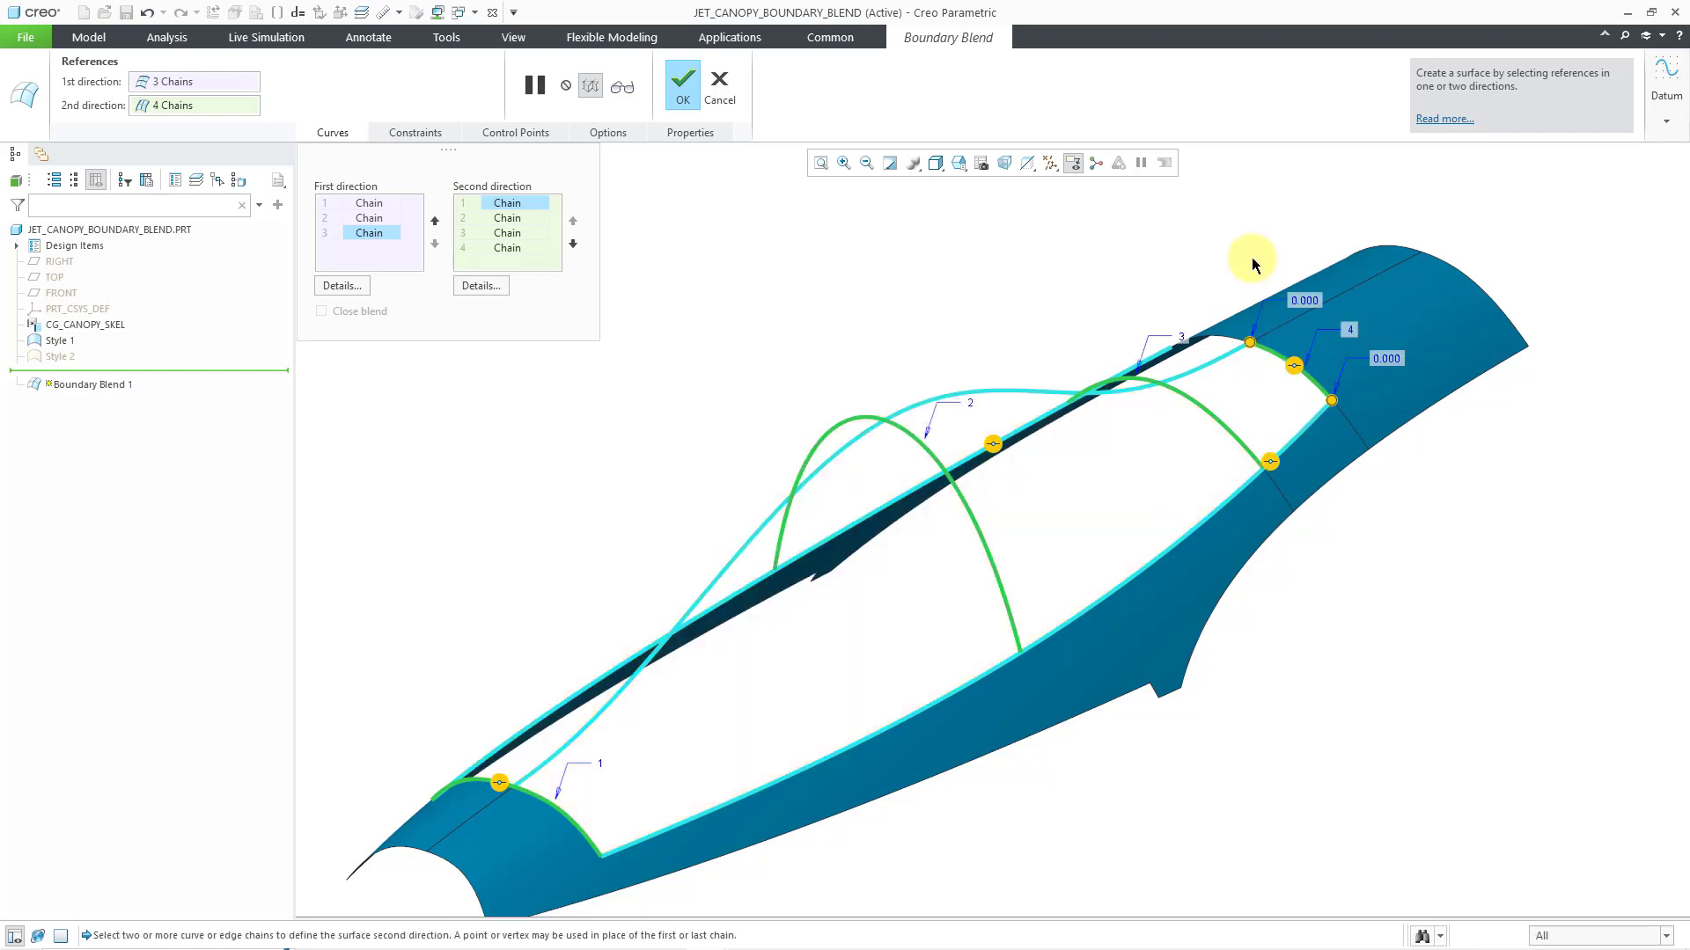
middle_drag(1232, 279, 1241, 290)
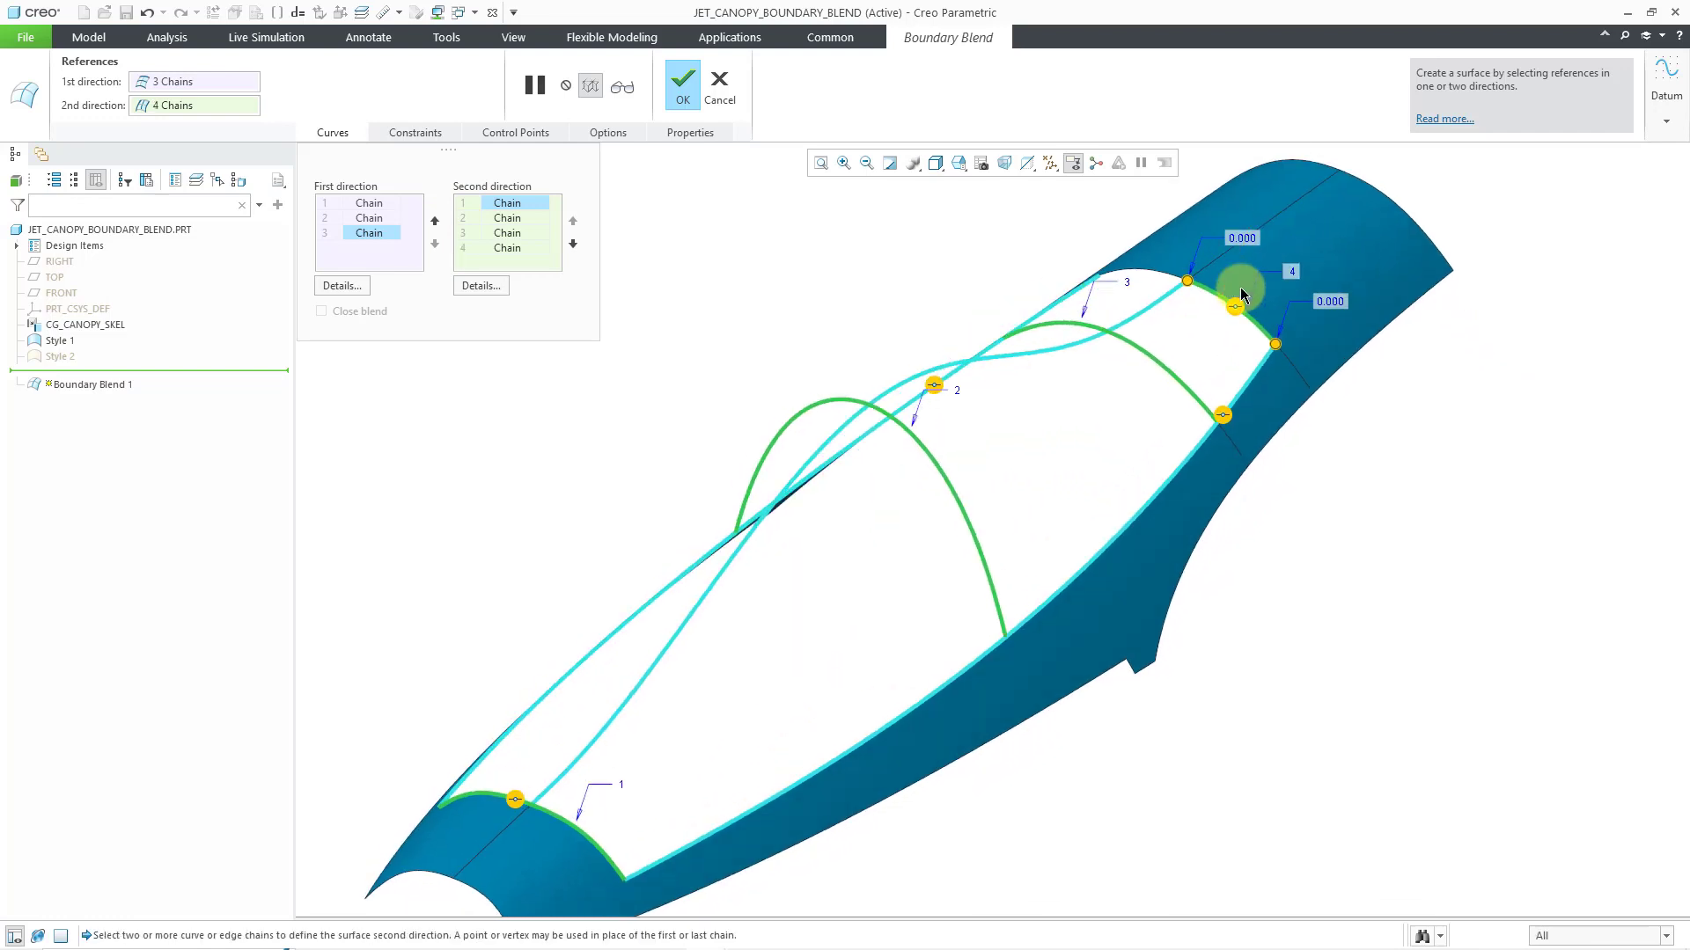
click(1157, 280)
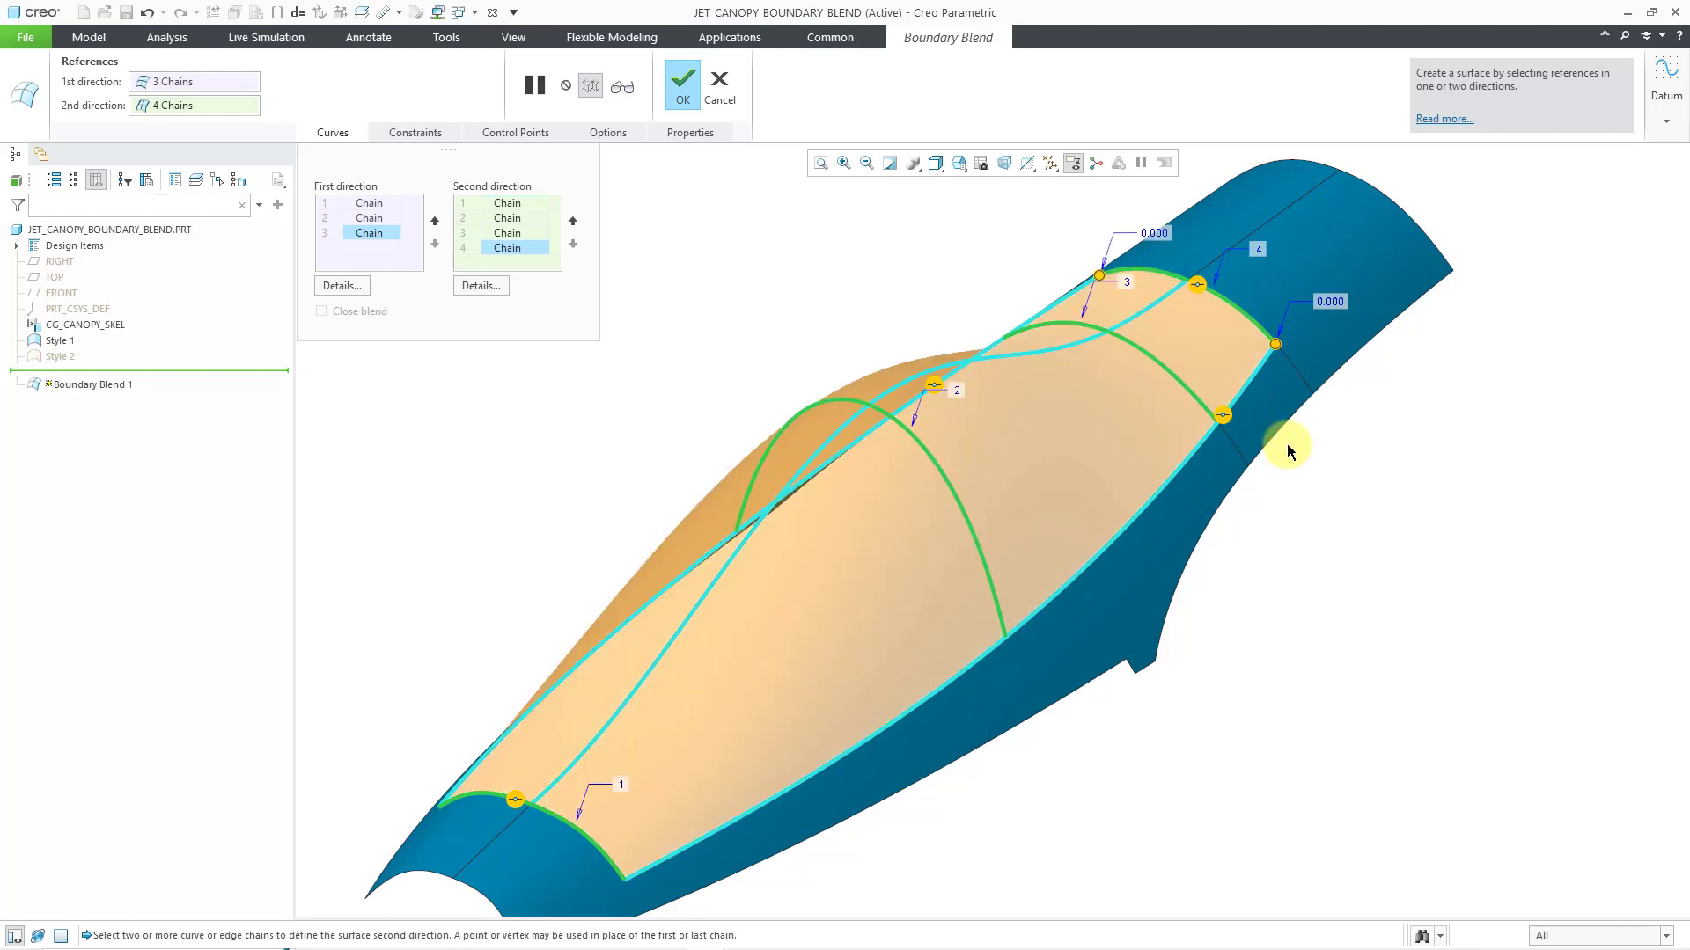
Set the boundary constraint to Tangent at the first and fourth second-direction chains, where the blend meets the blue surface's ends
mouse_move(1320, 542)
middle_down()
mouse_move(1312, 502)
mouse_move(1294, 528)
mouse_move(1317, 483)
mouse_move(1320, 517)
middle_up()
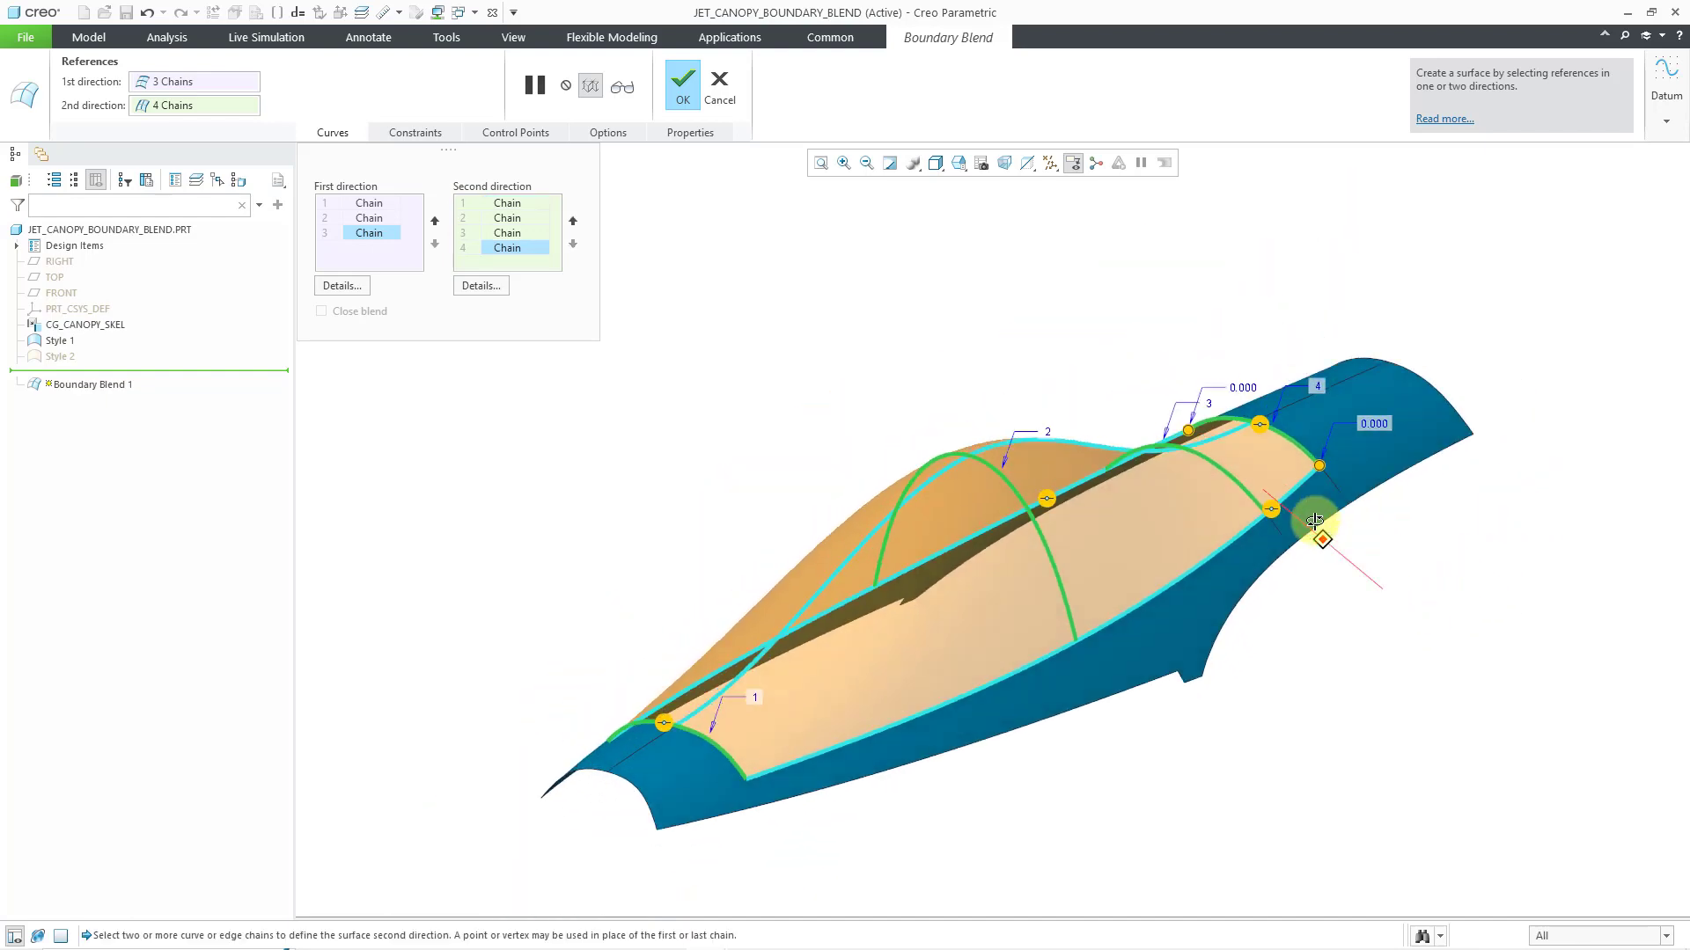
middle_drag(1377, 630, 1311, 604)
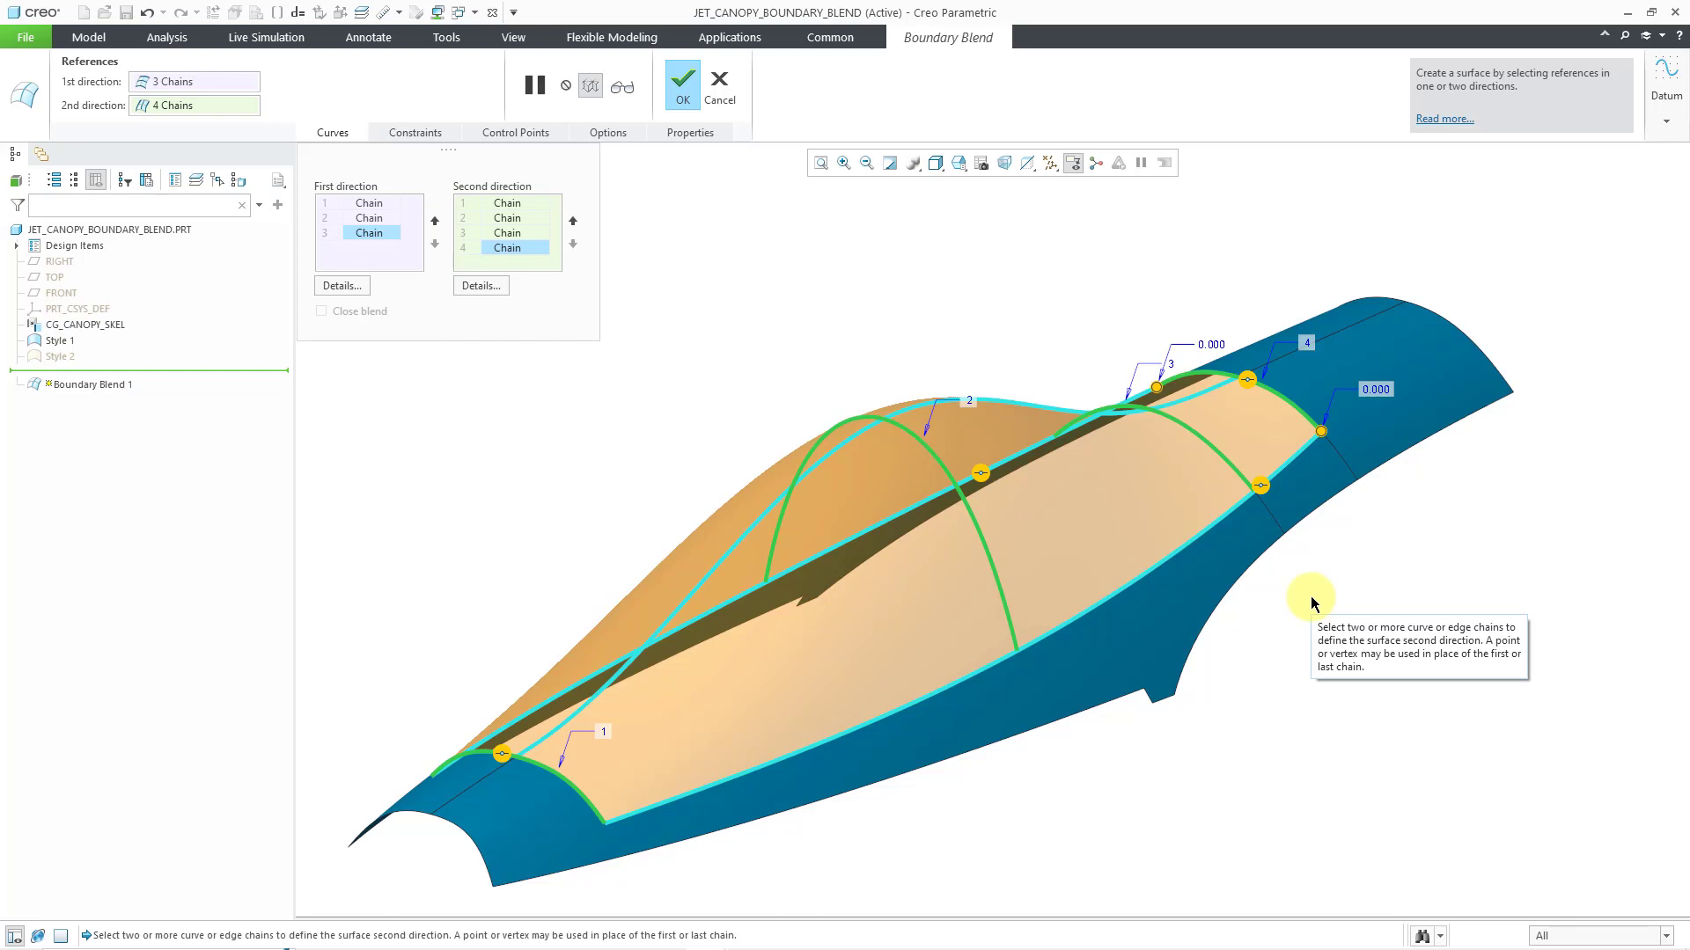
right_click(504, 762)
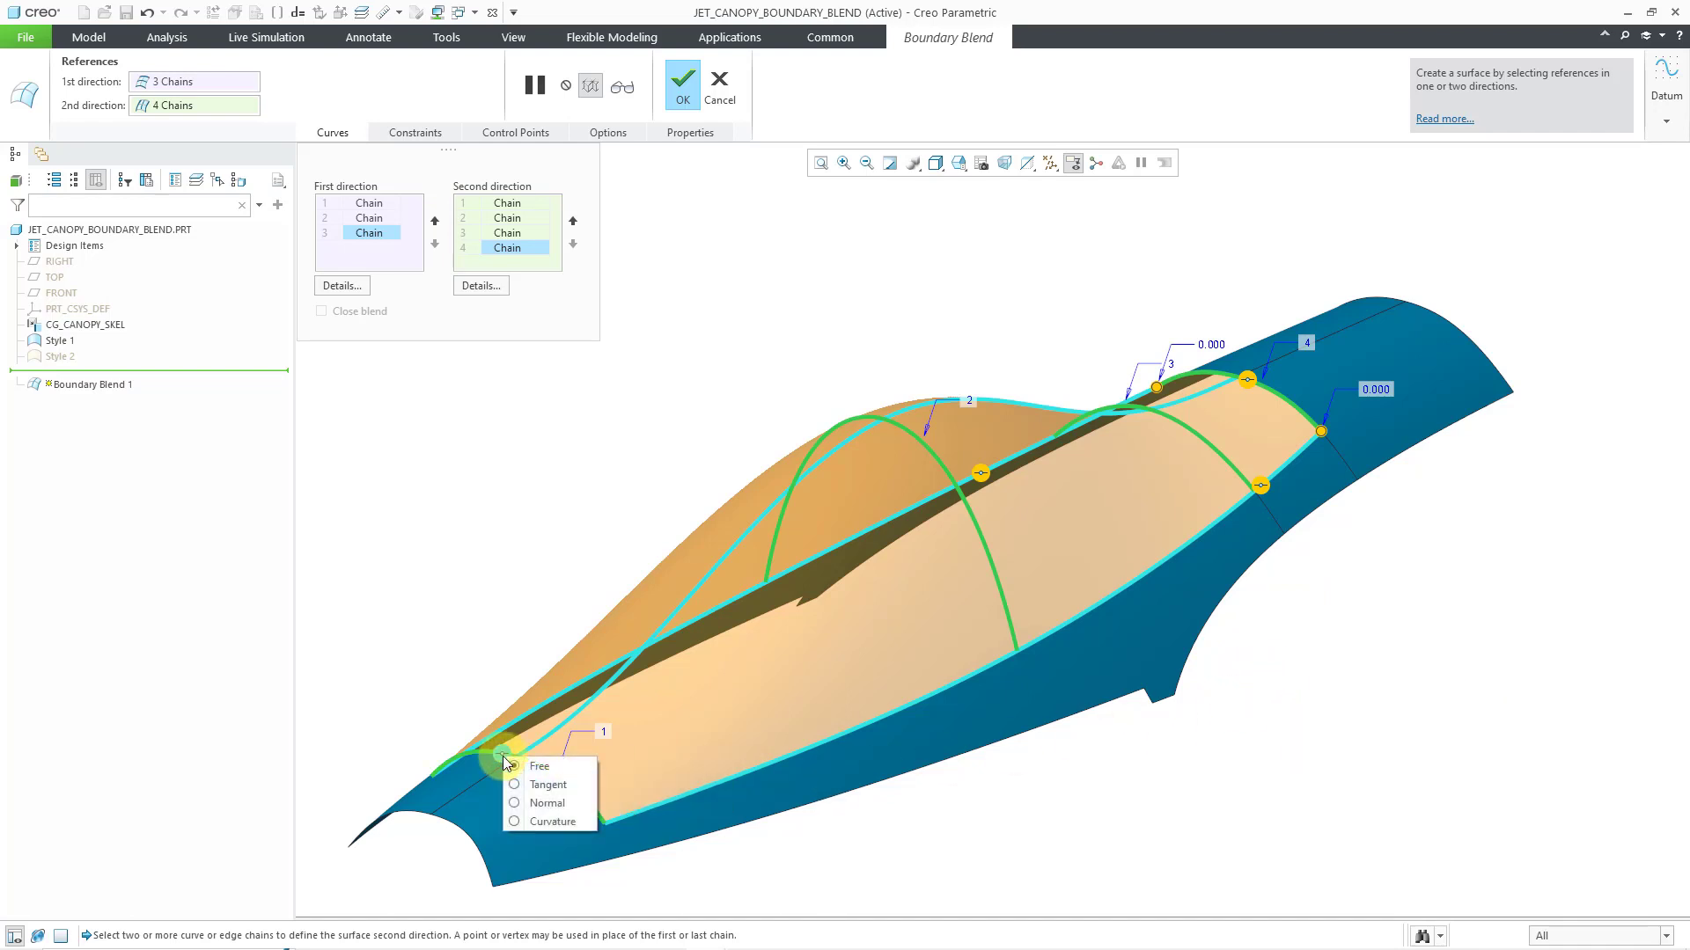
click(549, 786)
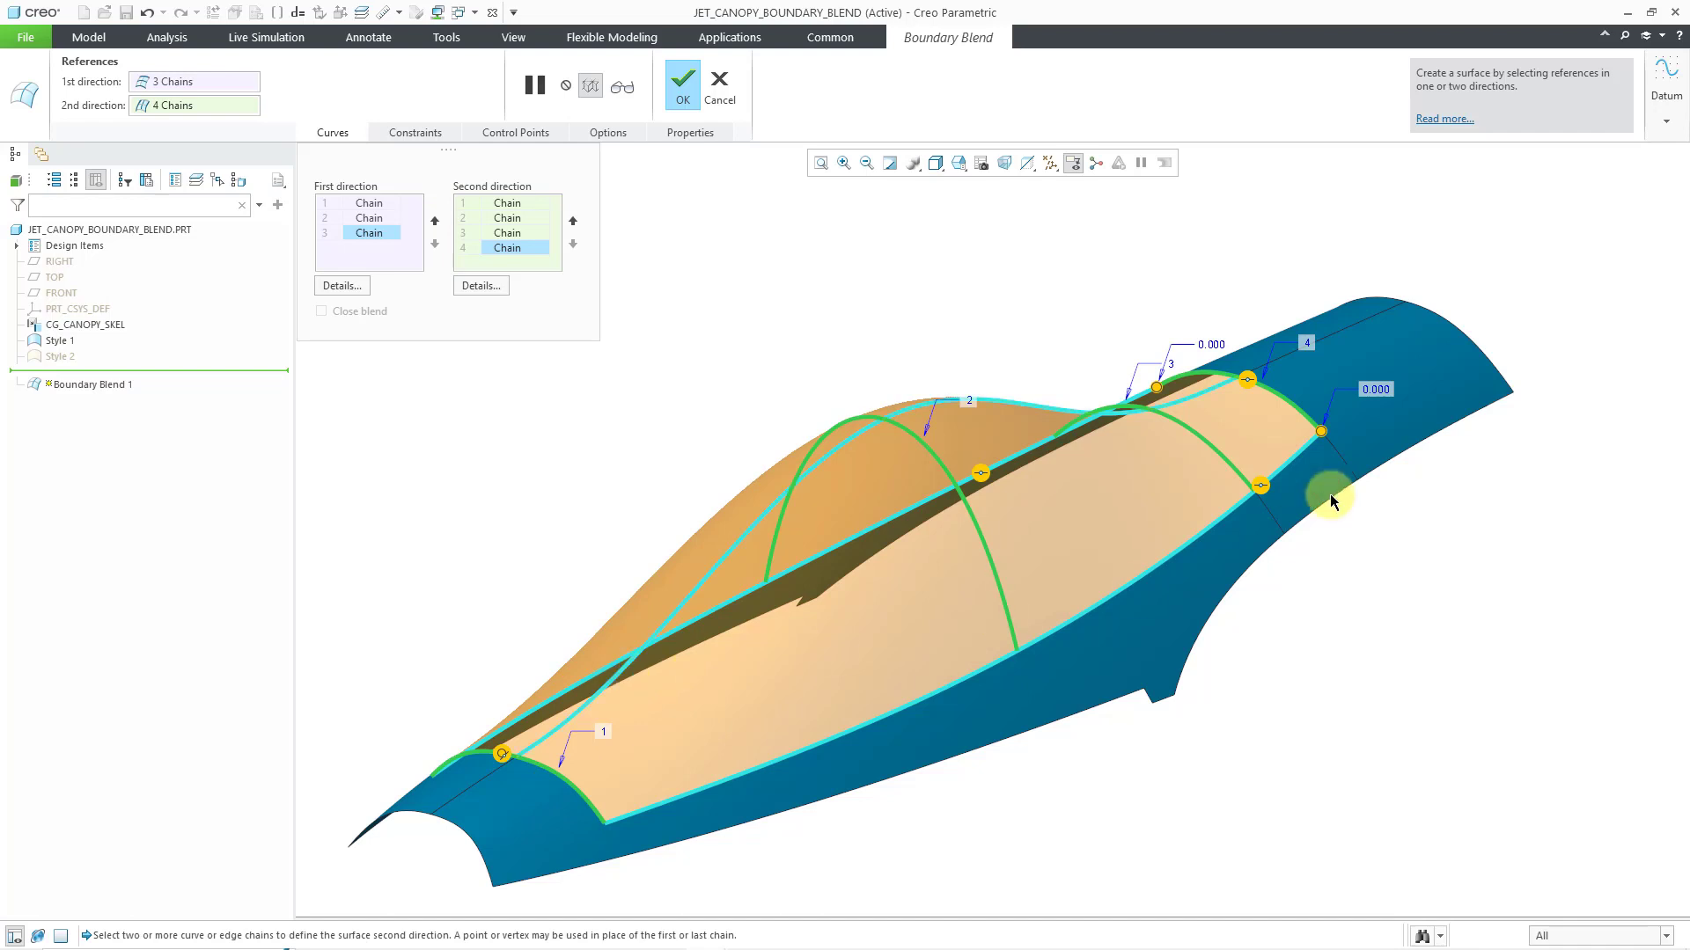
click(1251, 380)
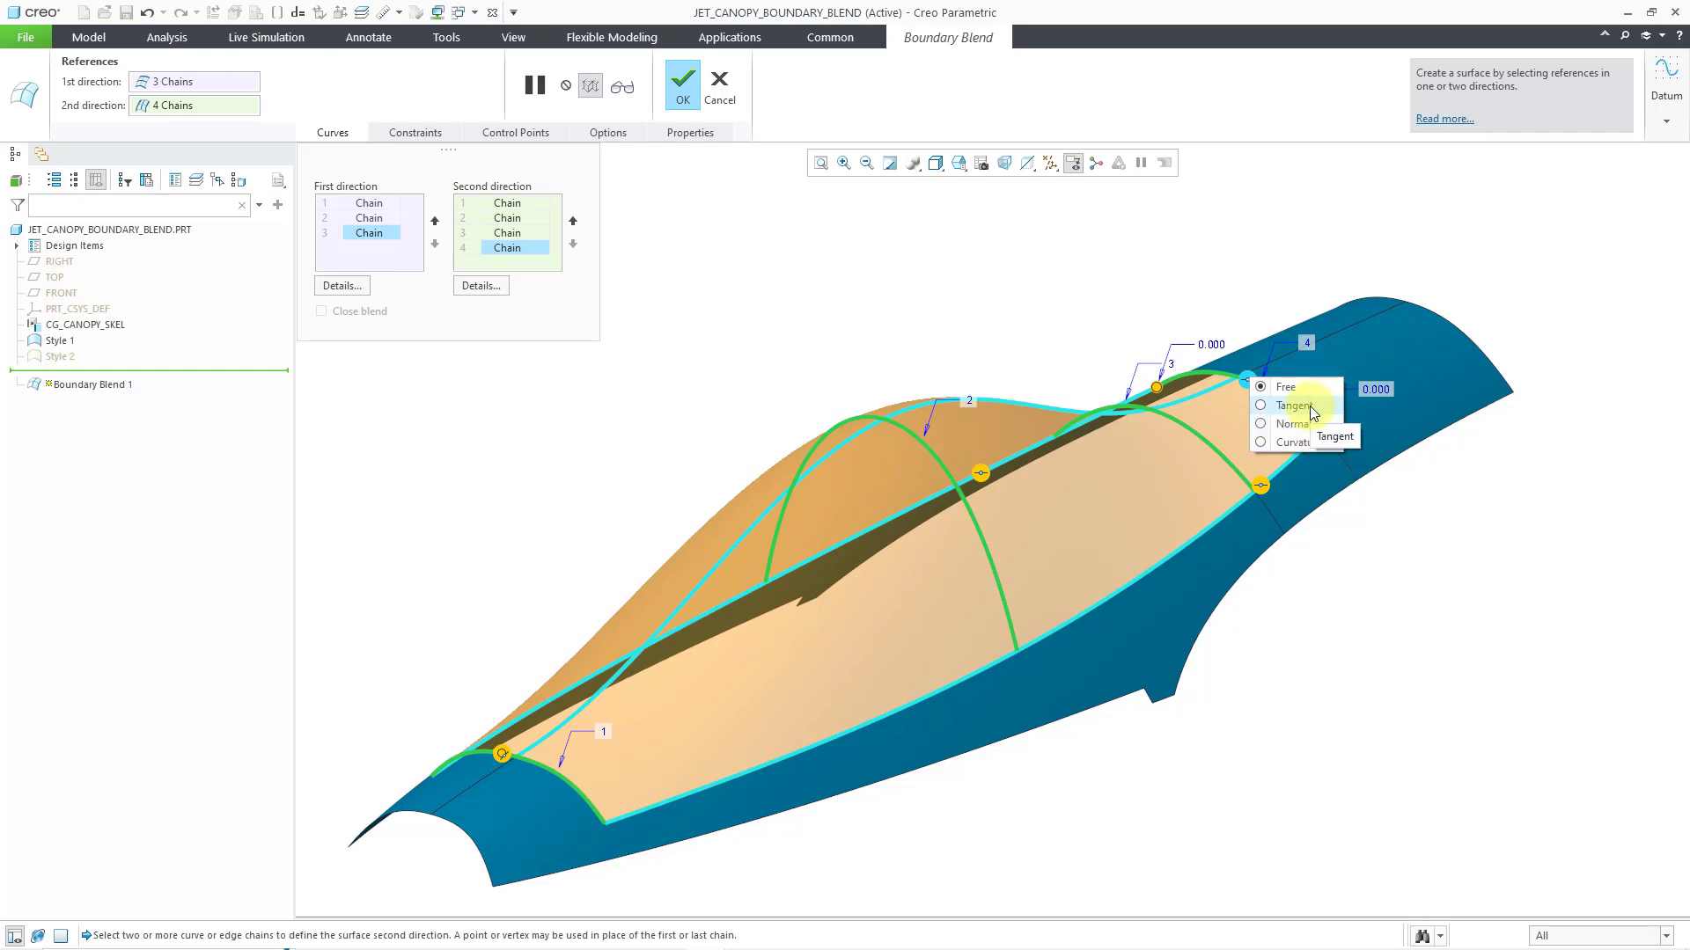
click(1293, 373)
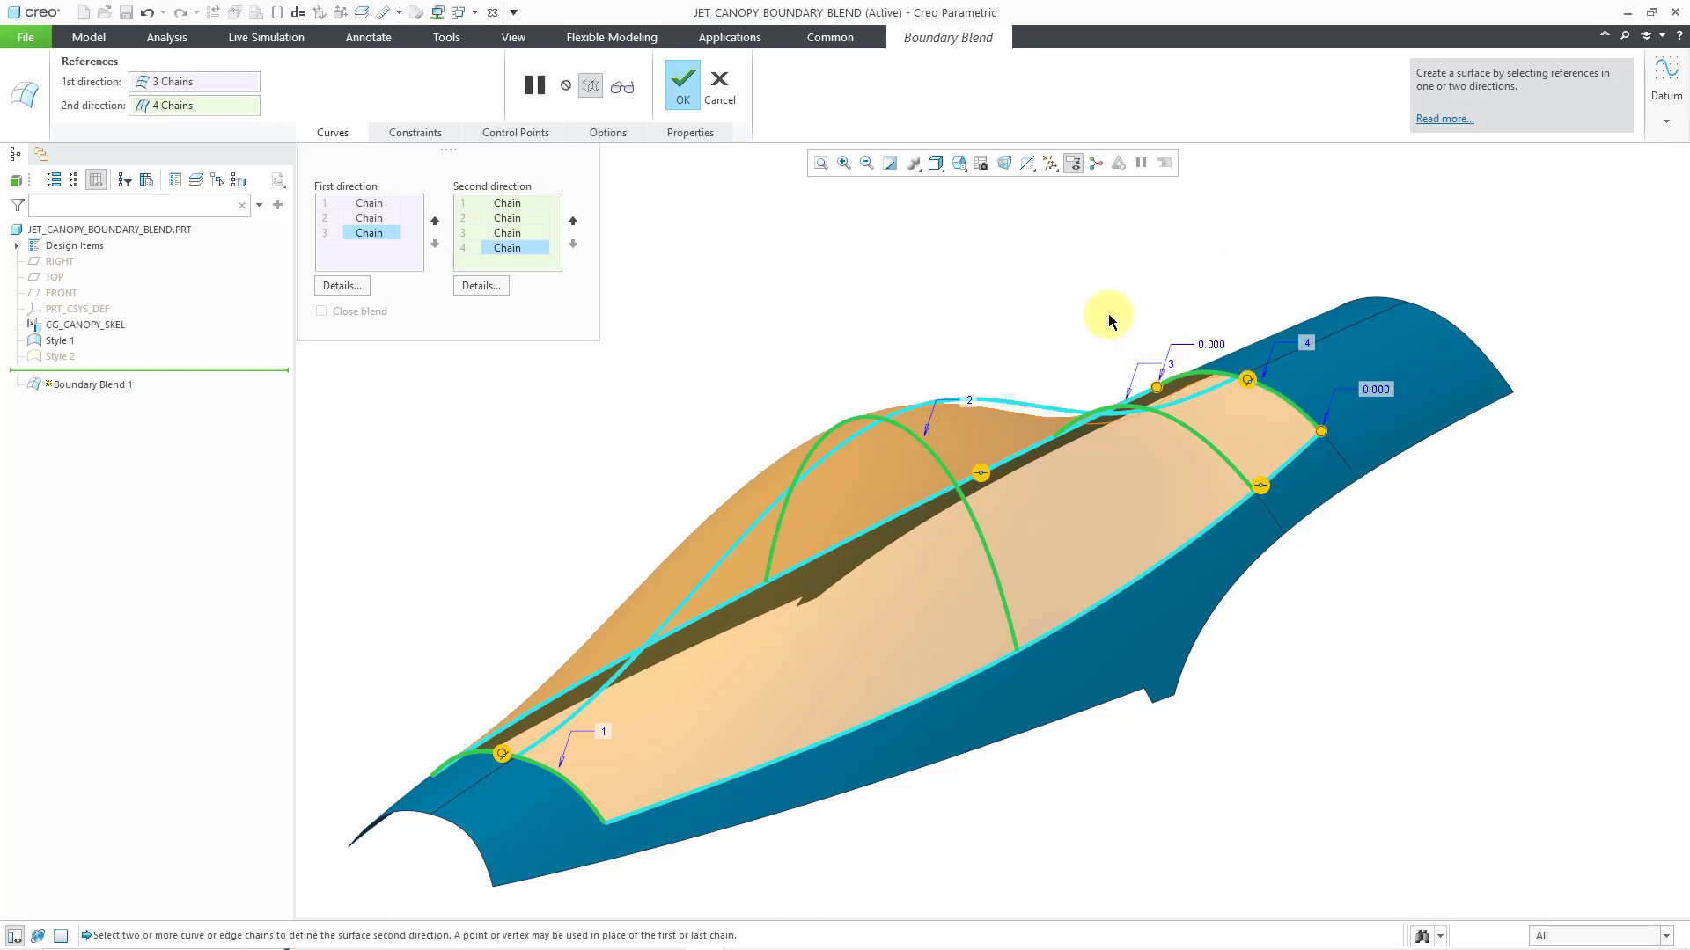
Complete the canopy's boundary blend, clear its selection and view the finished surface
mouse_move(1090, 294)
middle_down()
mouse_move(1082, 279)
mouse_move(1079, 295)
middle_up()
middle_click(1079, 288)
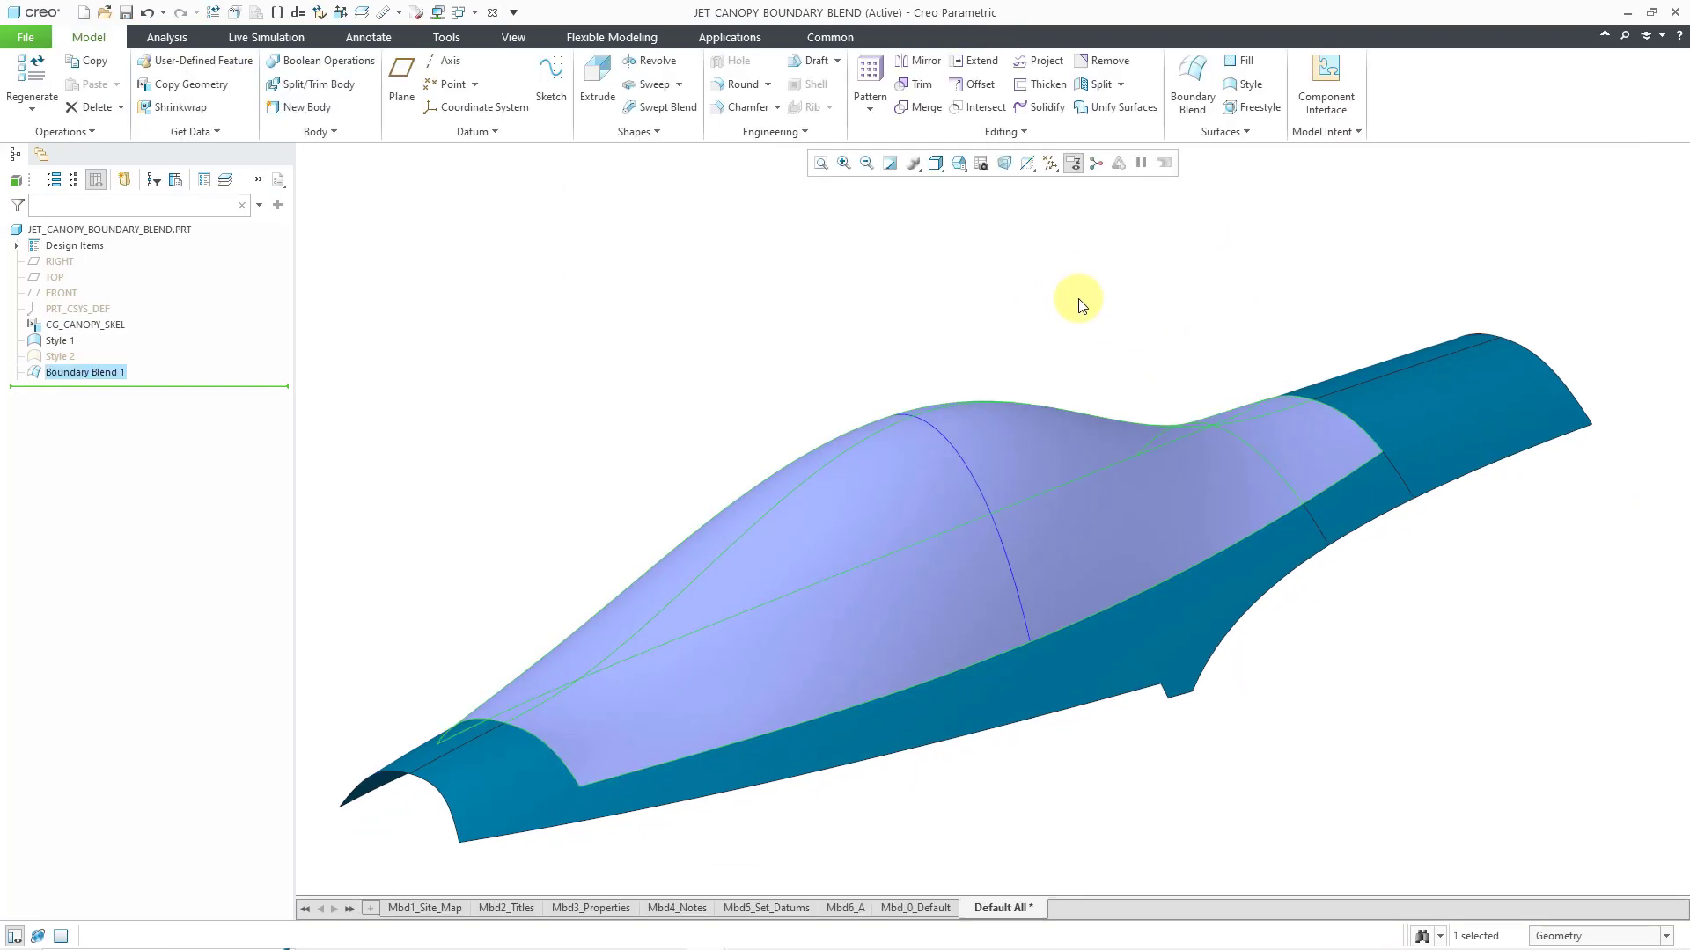
click(1104, 333)
mouse_move(1090, 344)
middle_down()
mouse_move(1083, 332)
mouse_move(1054, 362)
mouse_move(1082, 335)
mouse_move(1072, 352)
middle_up()
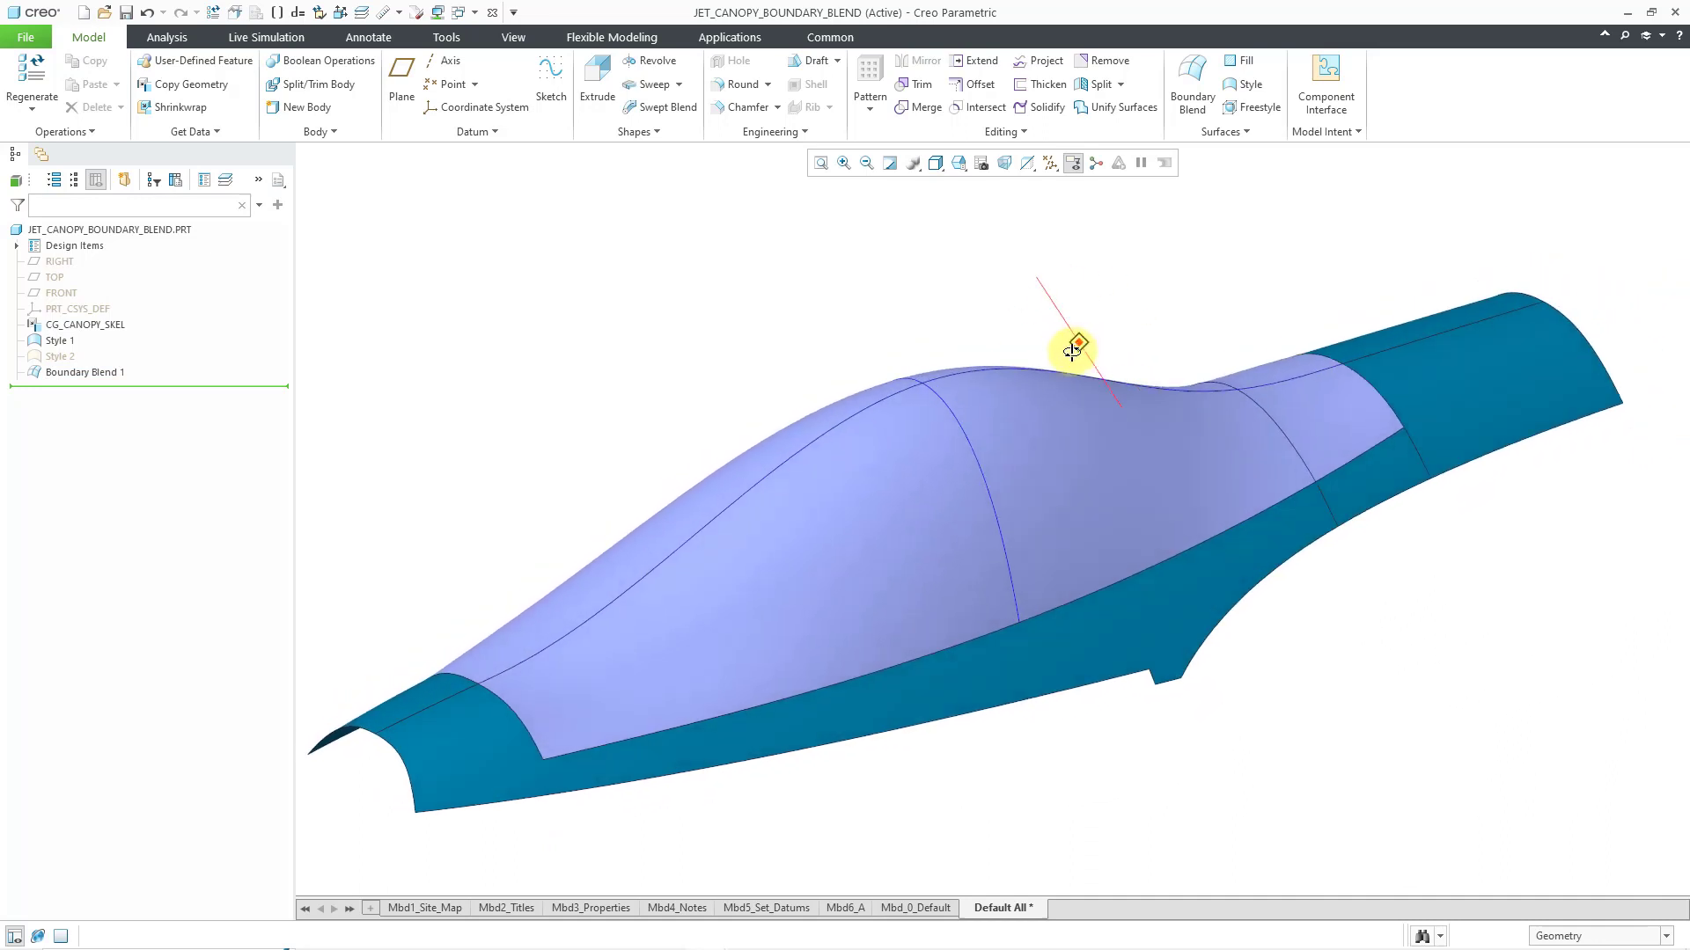